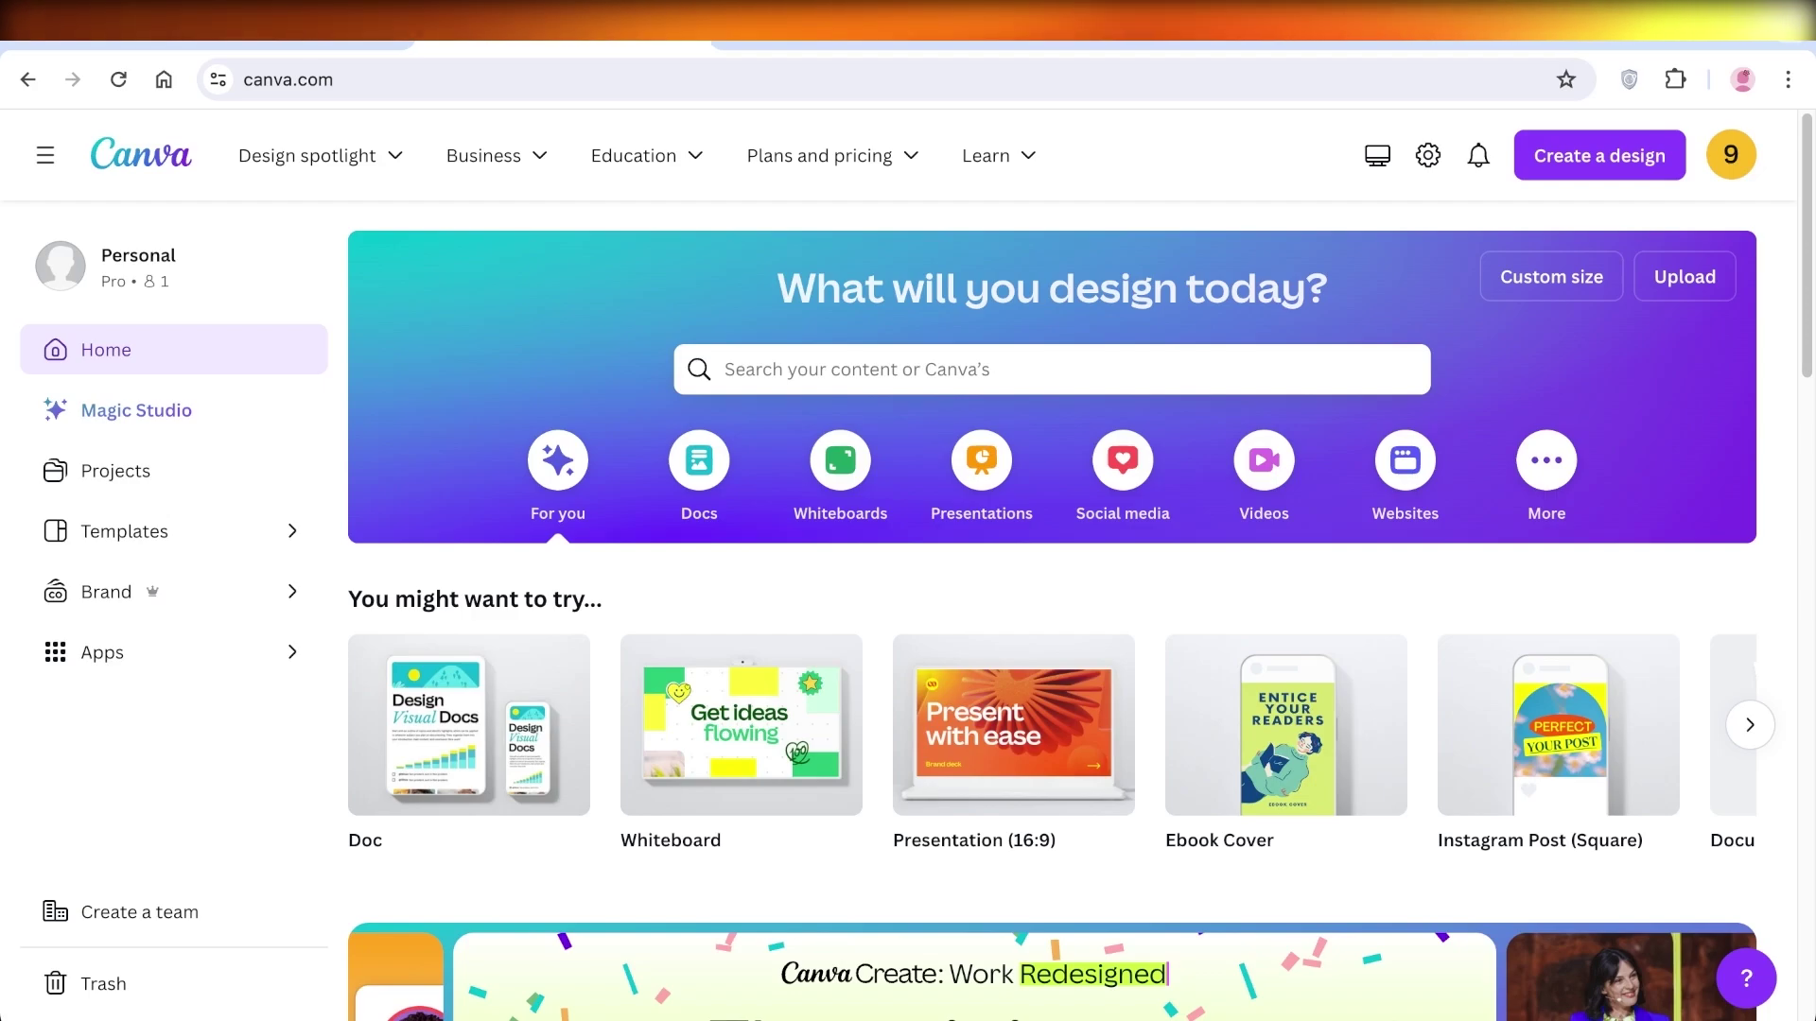
# Browse the Websites category and its templates, and create a blank Website design.
pyautogui.scroll(-3, 1122, 454)
pyautogui.scroll(2, 1122, 397)
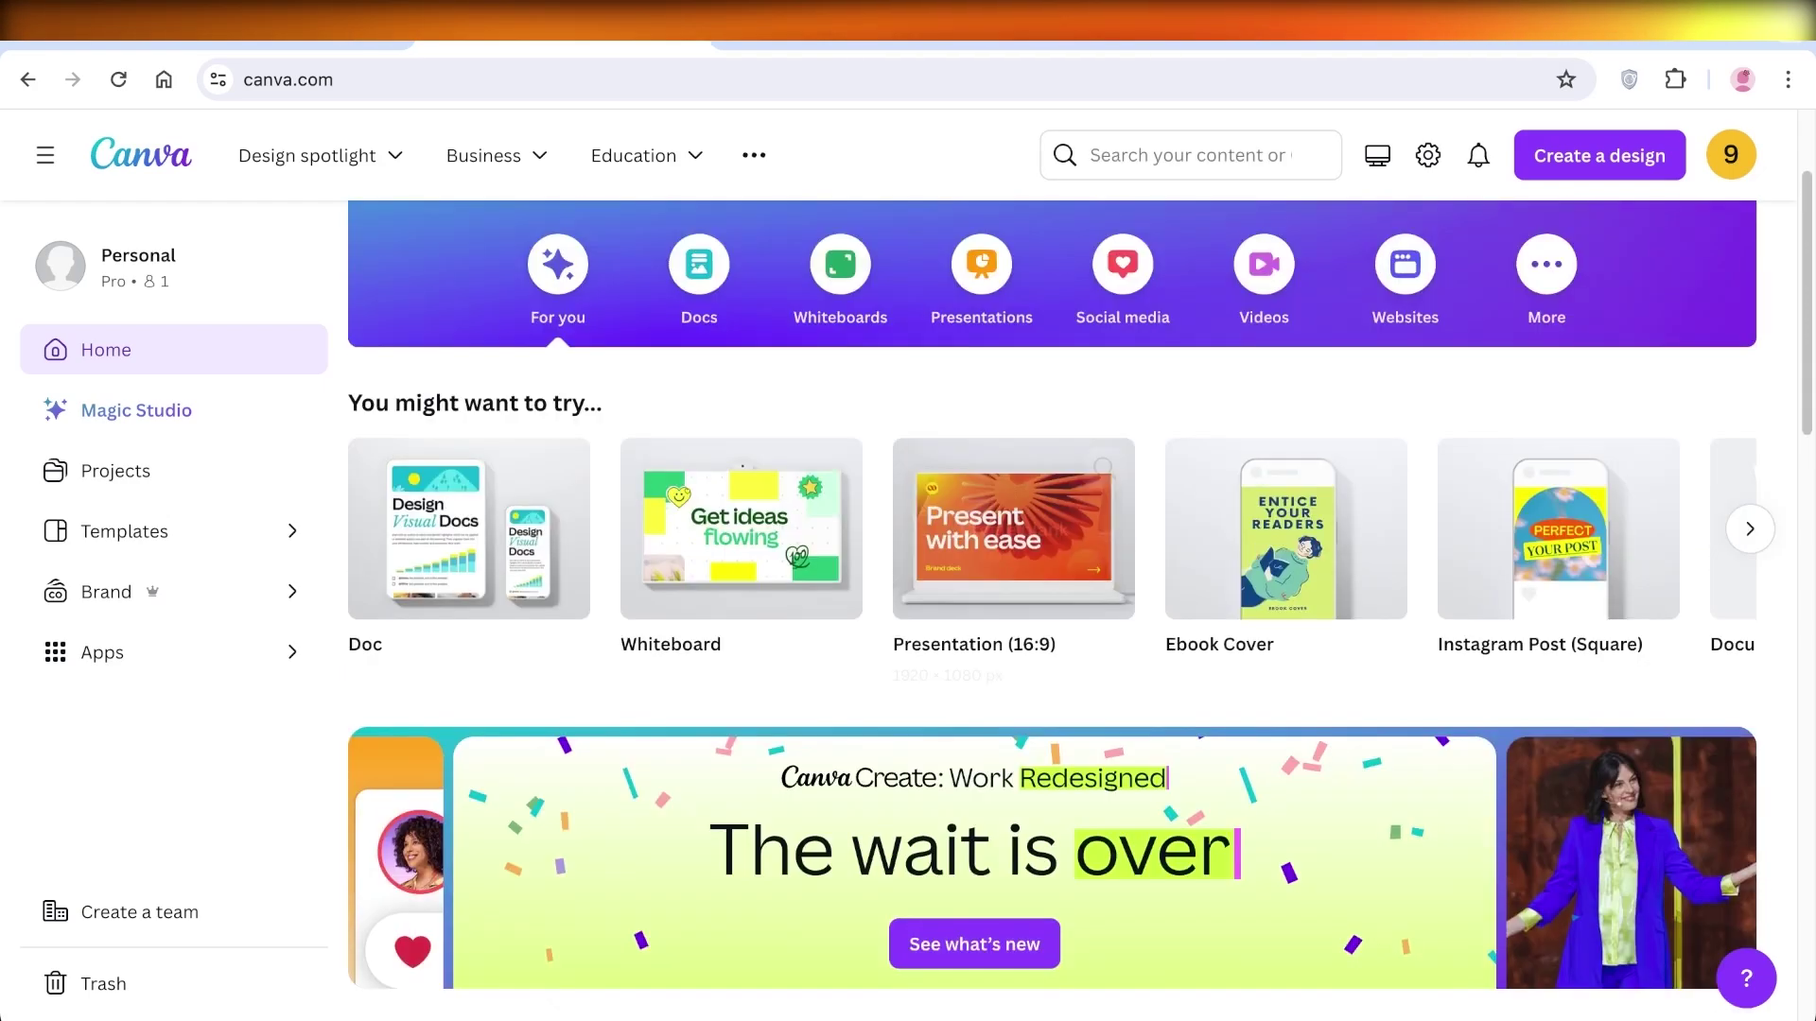
pyautogui.click(1406, 372)
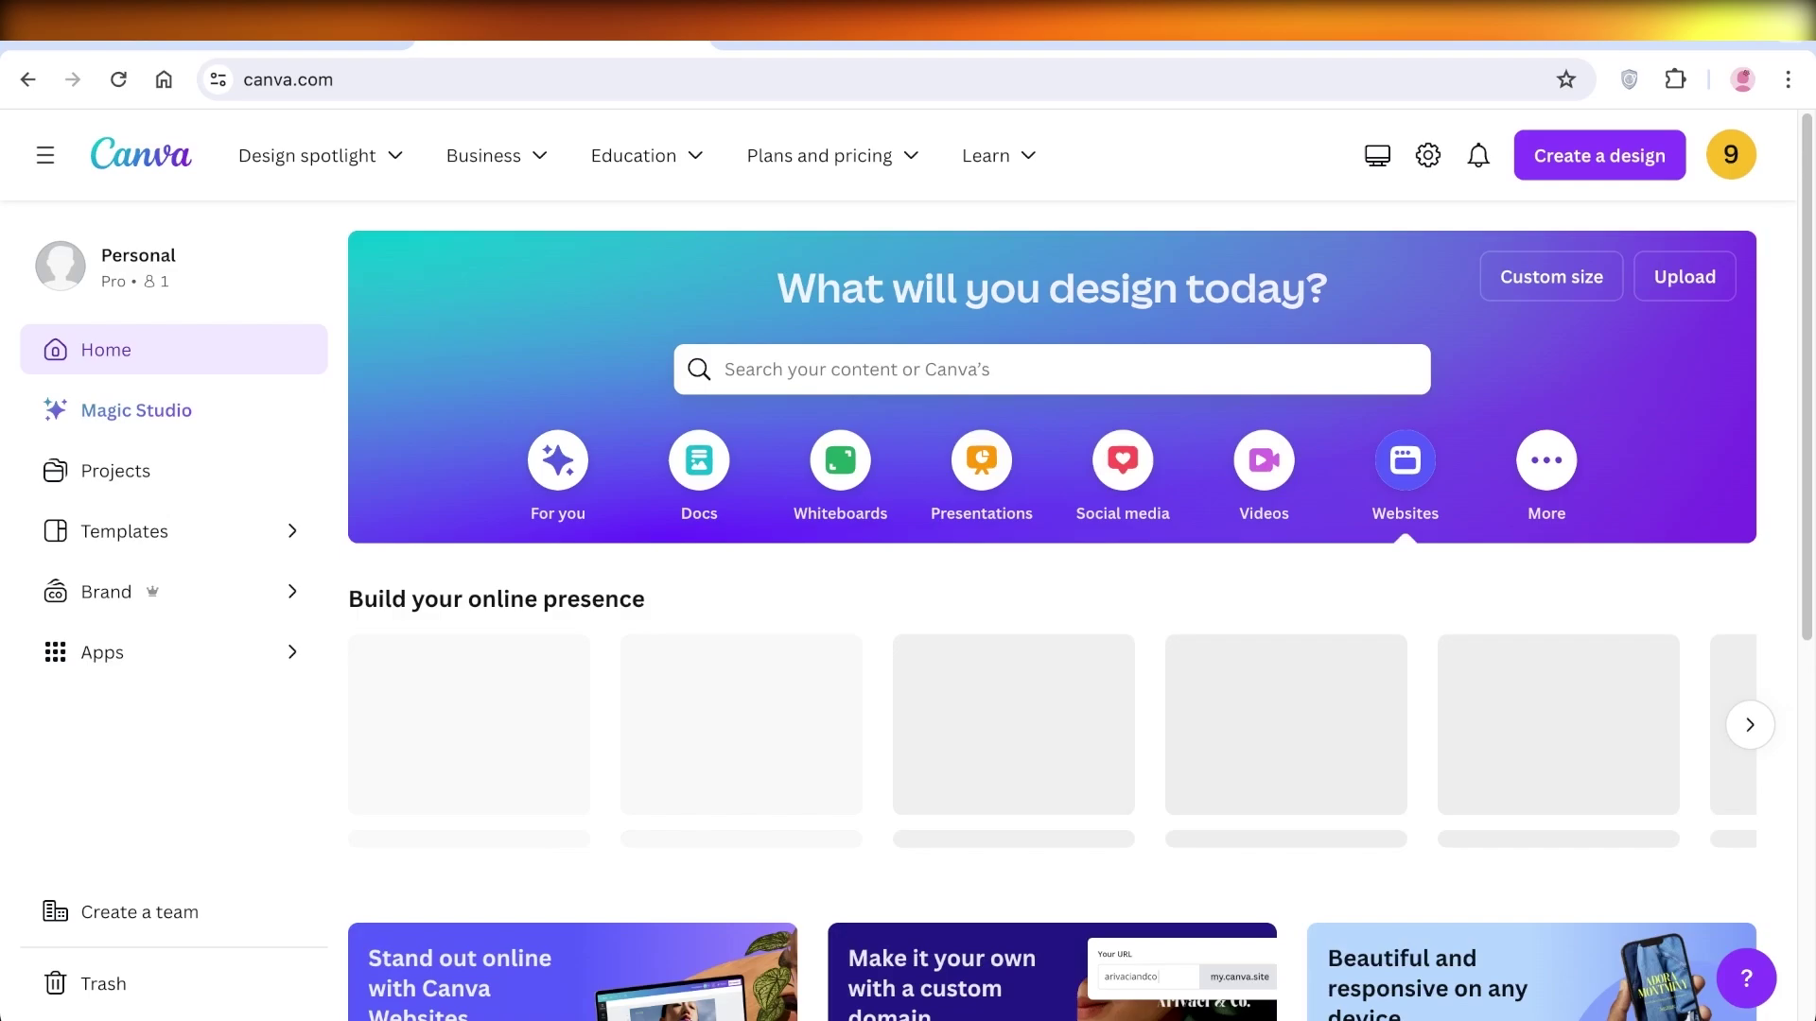
pyautogui.scroll(-12, 1064, 610)
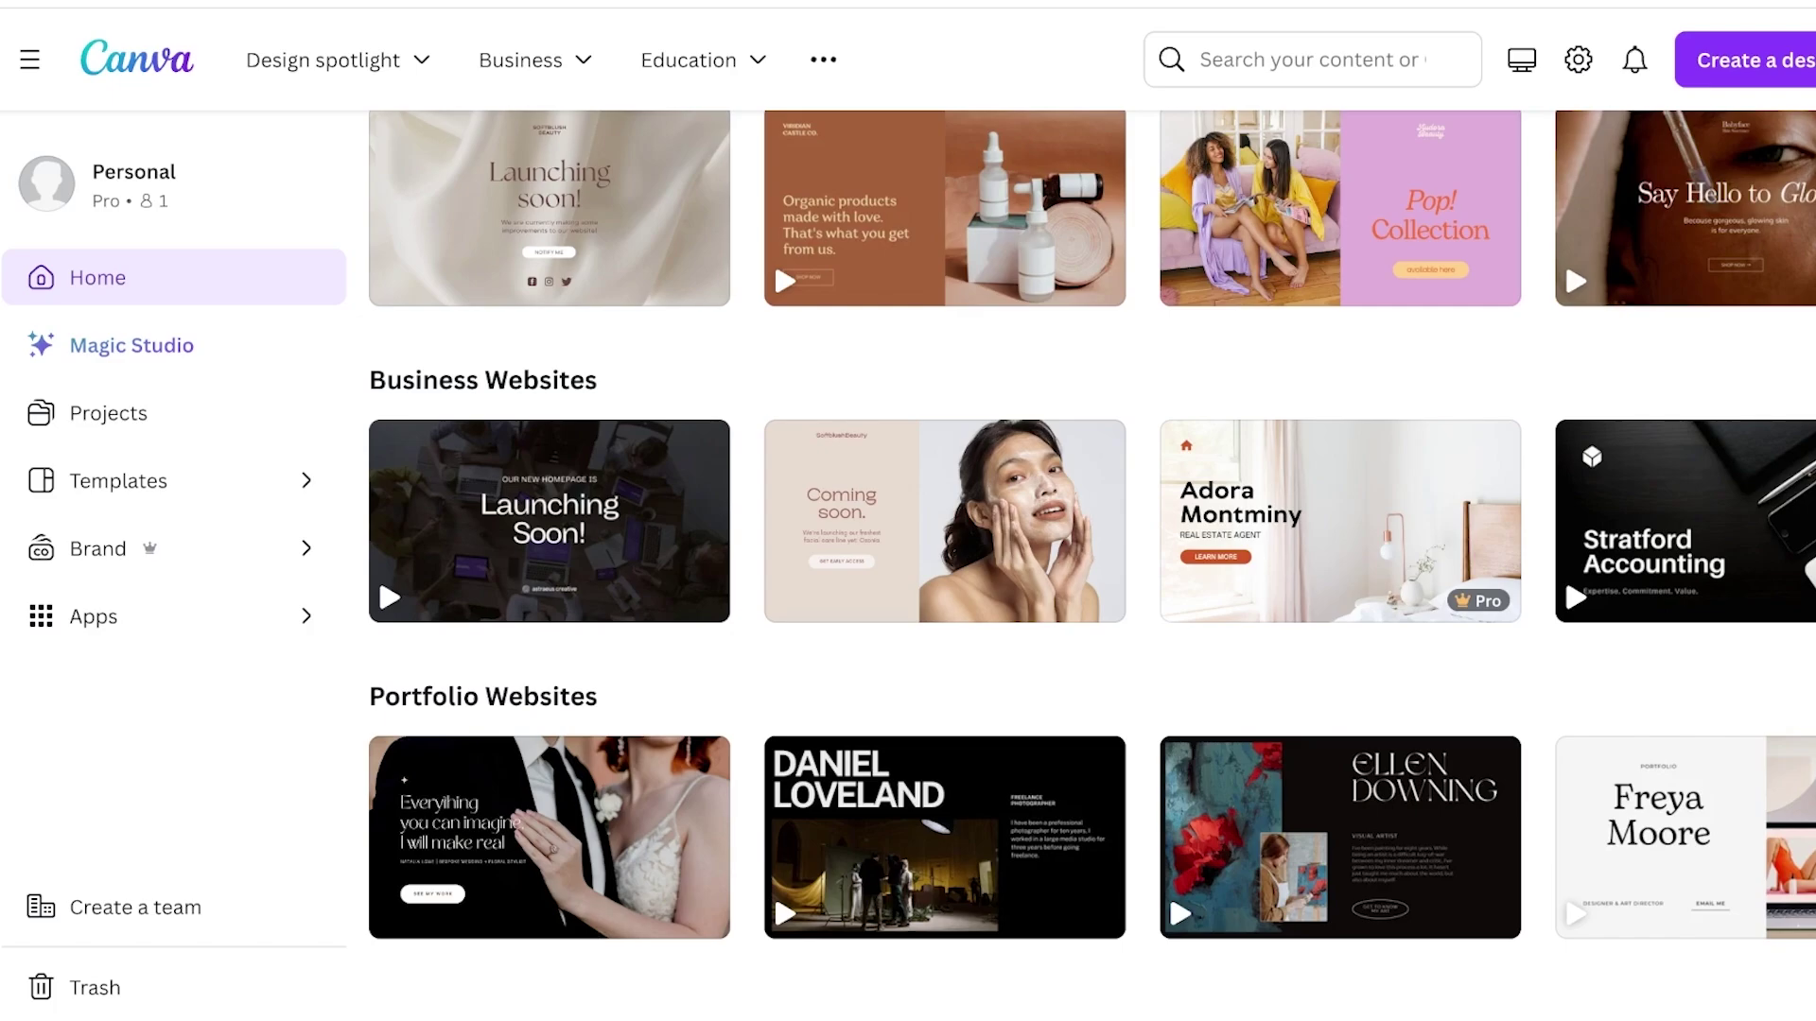
pyautogui.scroll(10, 1092, 564)
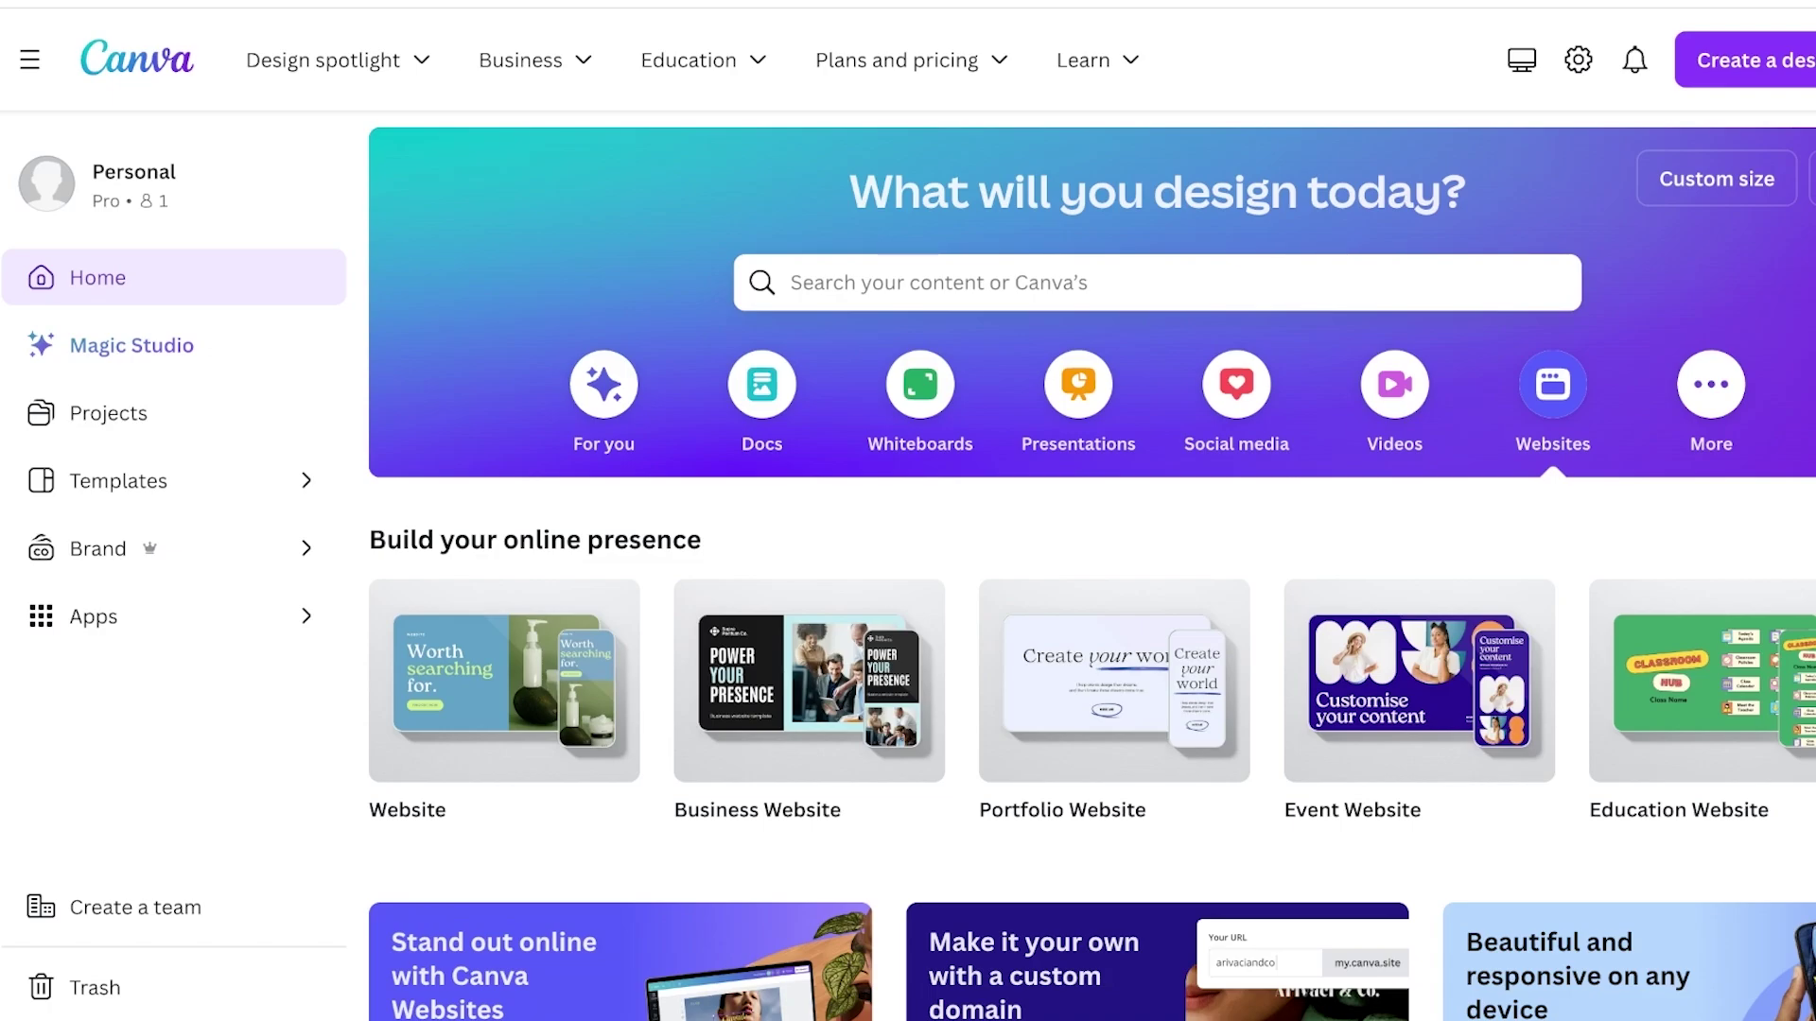
pyautogui.scroll(-2, 1418, 397)
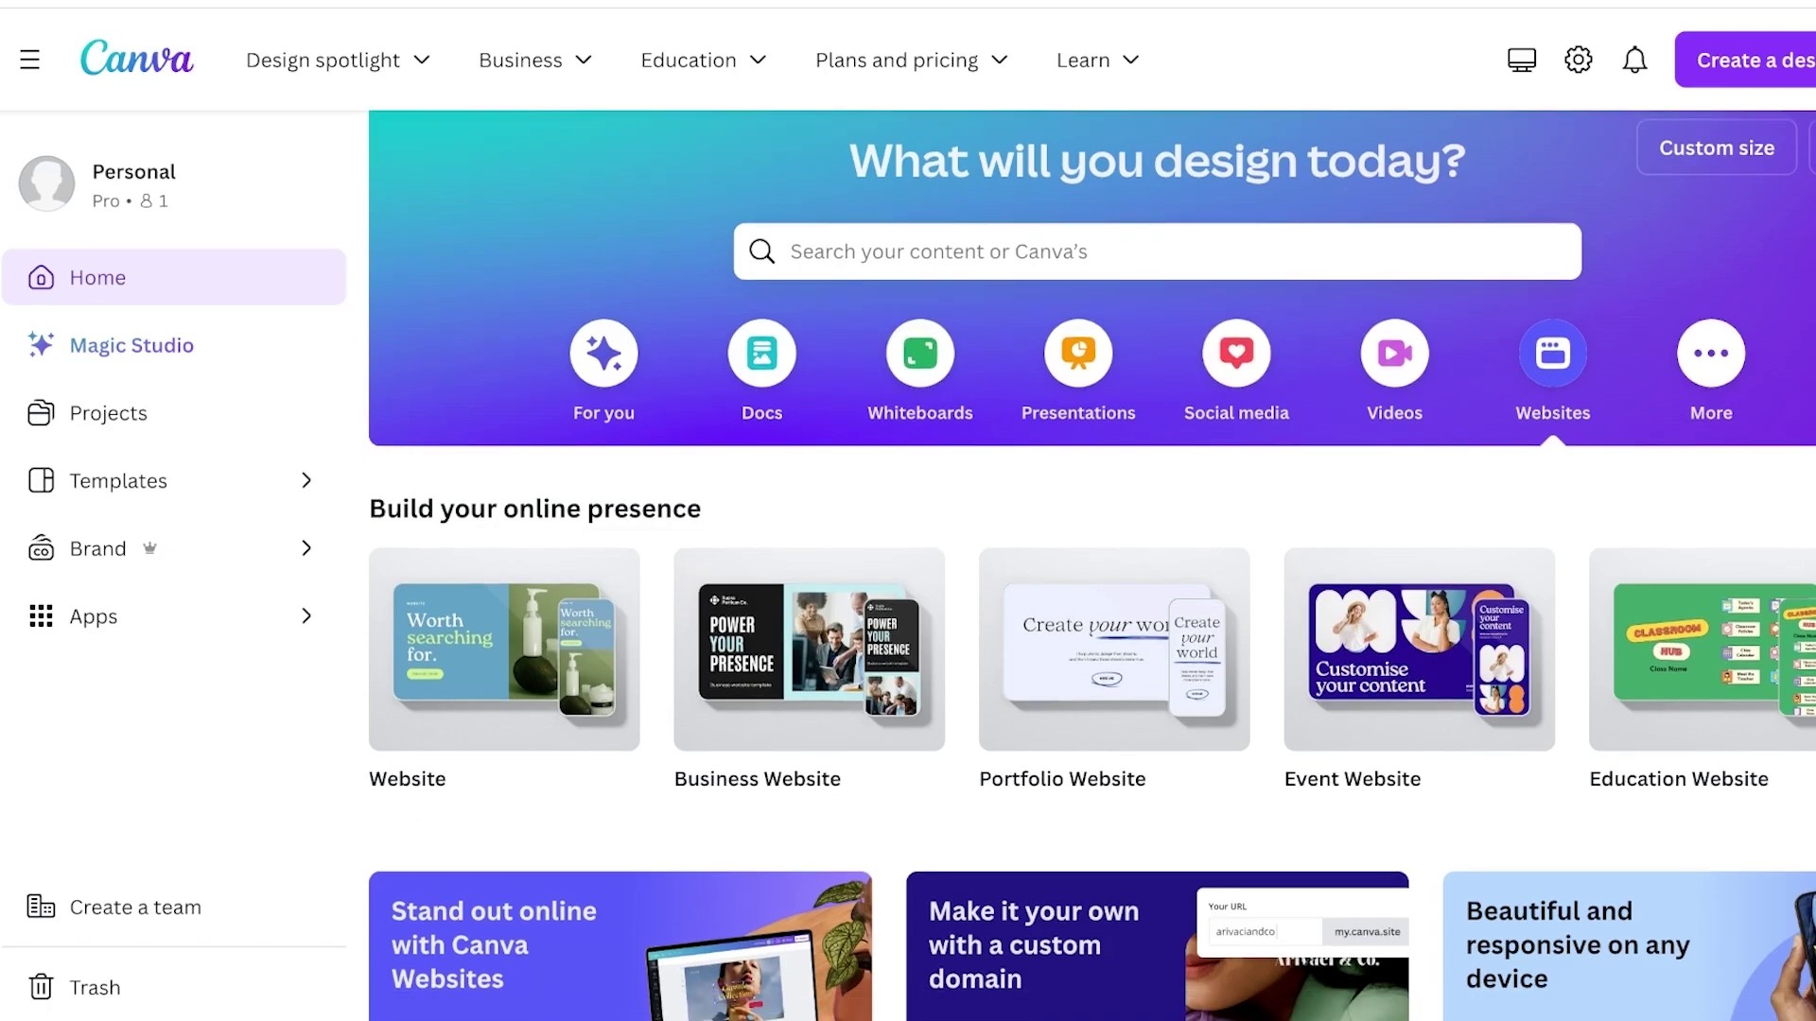
pyautogui.scroll(-3, 809, 473)
pyautogui.scroll(3, 501, 473)
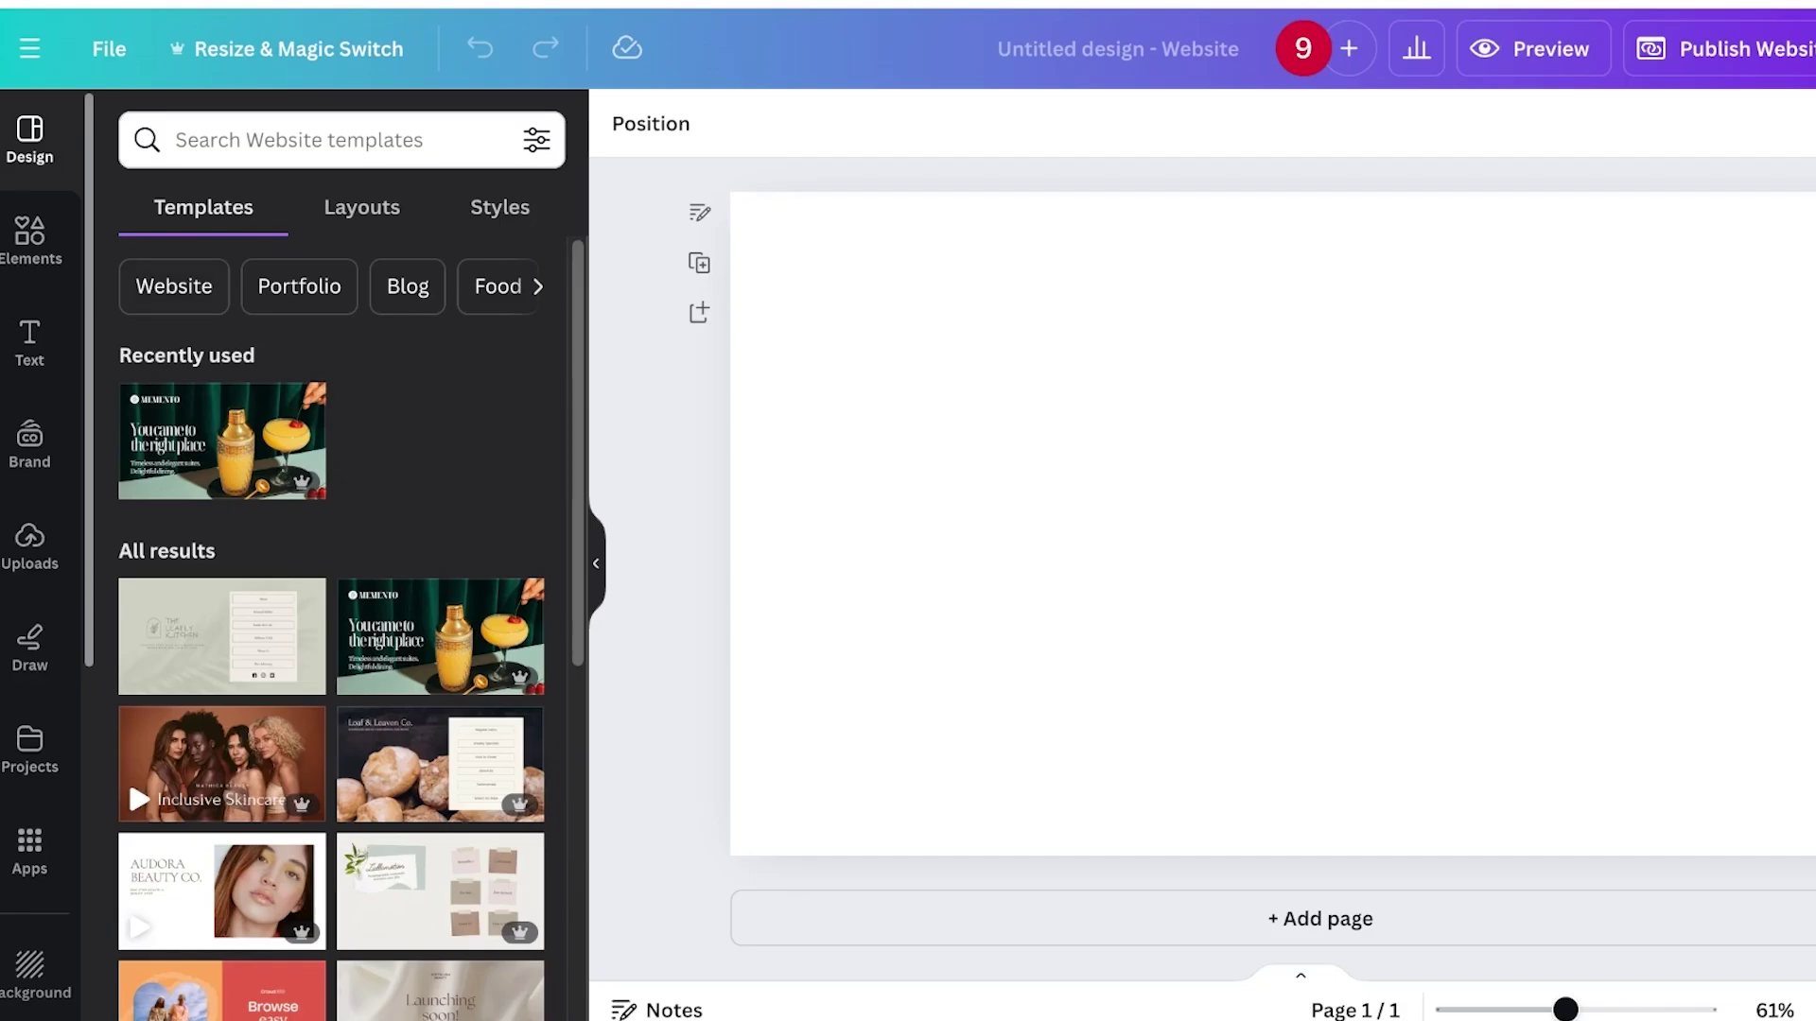
# Apply the website layout with a logo, title and description beside a half-page image to the first page.
pyautogui.scroll(-3, 331, 662)
pyautogui.click(361, 207)
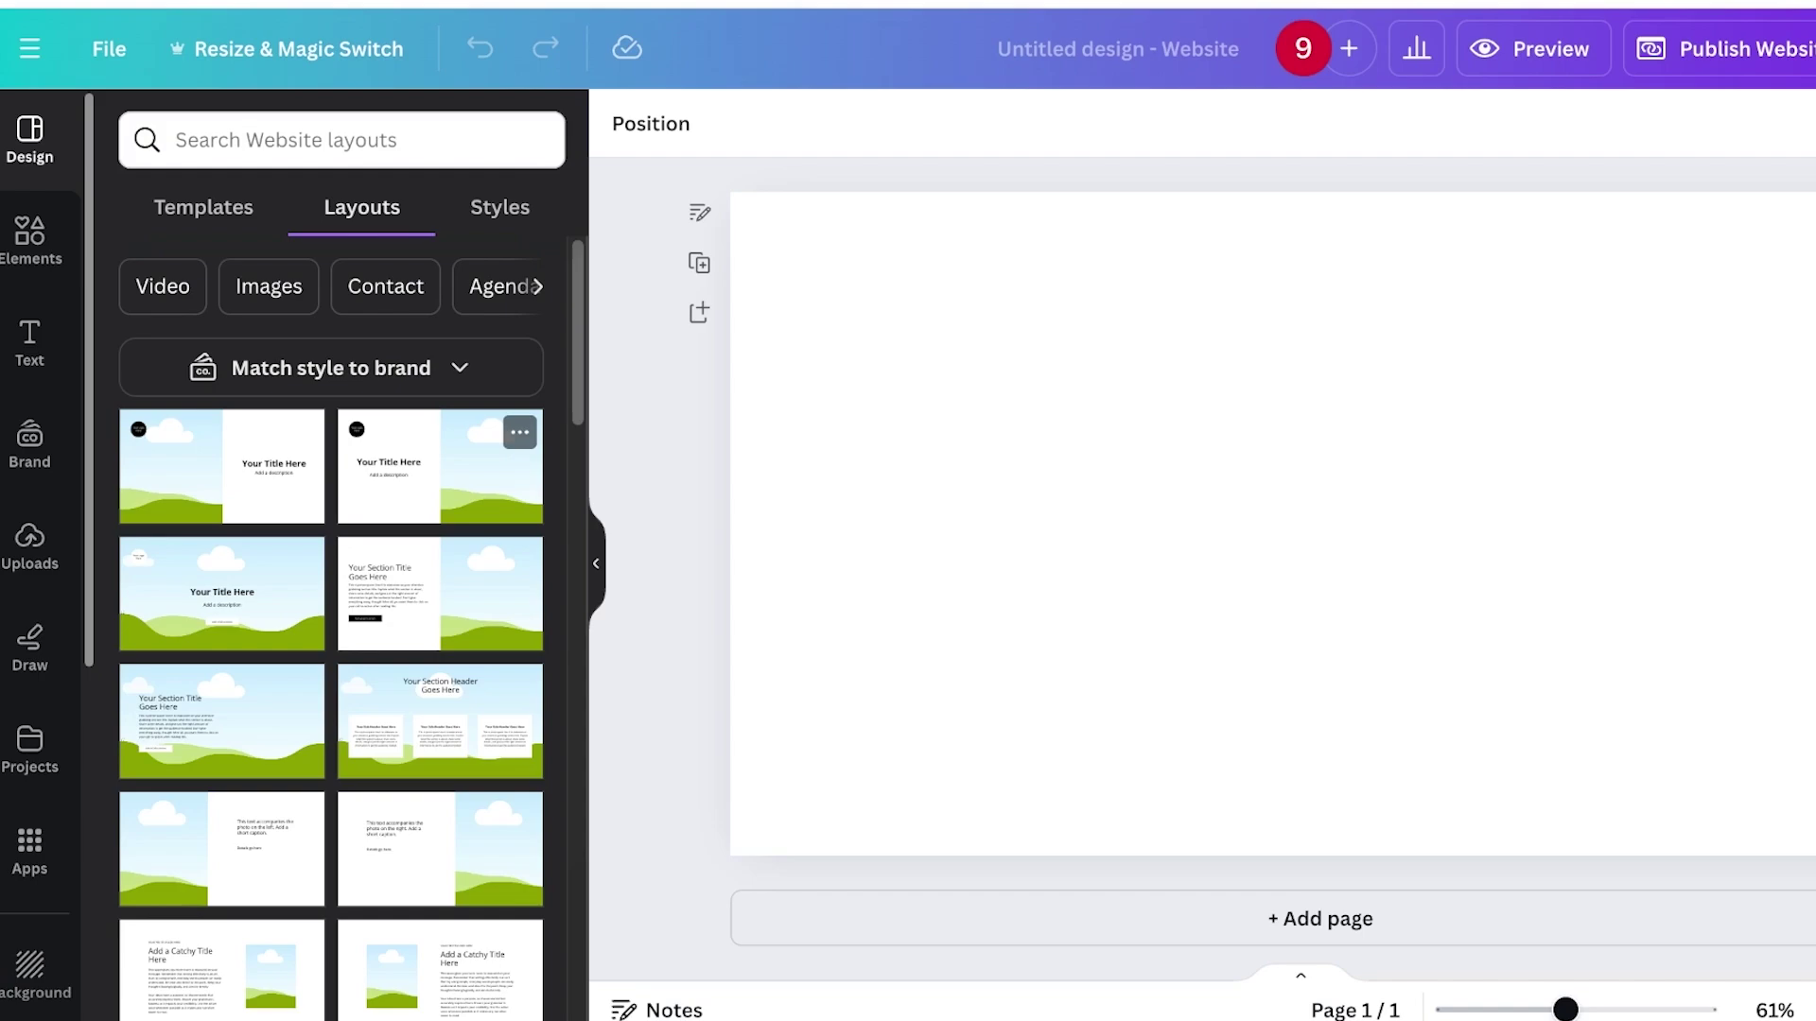
pyautogui.click(439, 466)
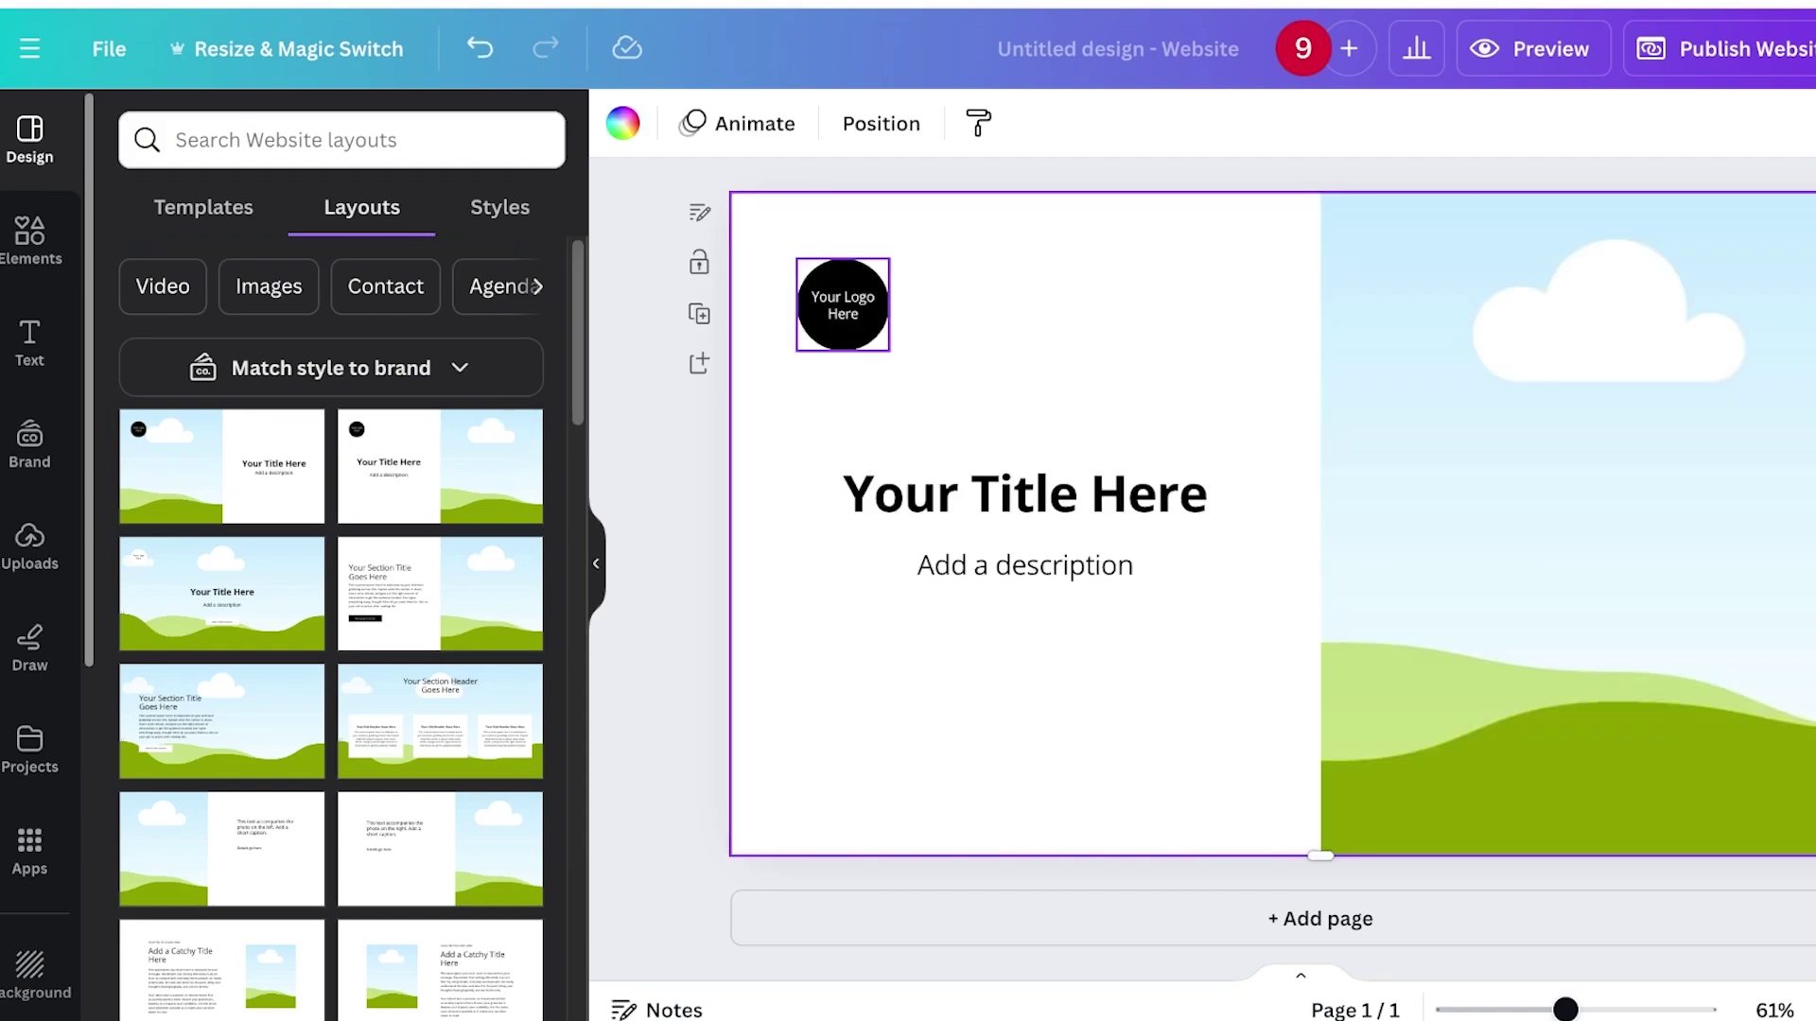
# Replace the placeholder text in the black logo circle with "LILYS DESIGN".
pyautogui.click(854, 301)
pyautogui.doubleClick(855, 299)
pyautogui.moveTo(862, 315); pyautogui.dragTo(811, 296)
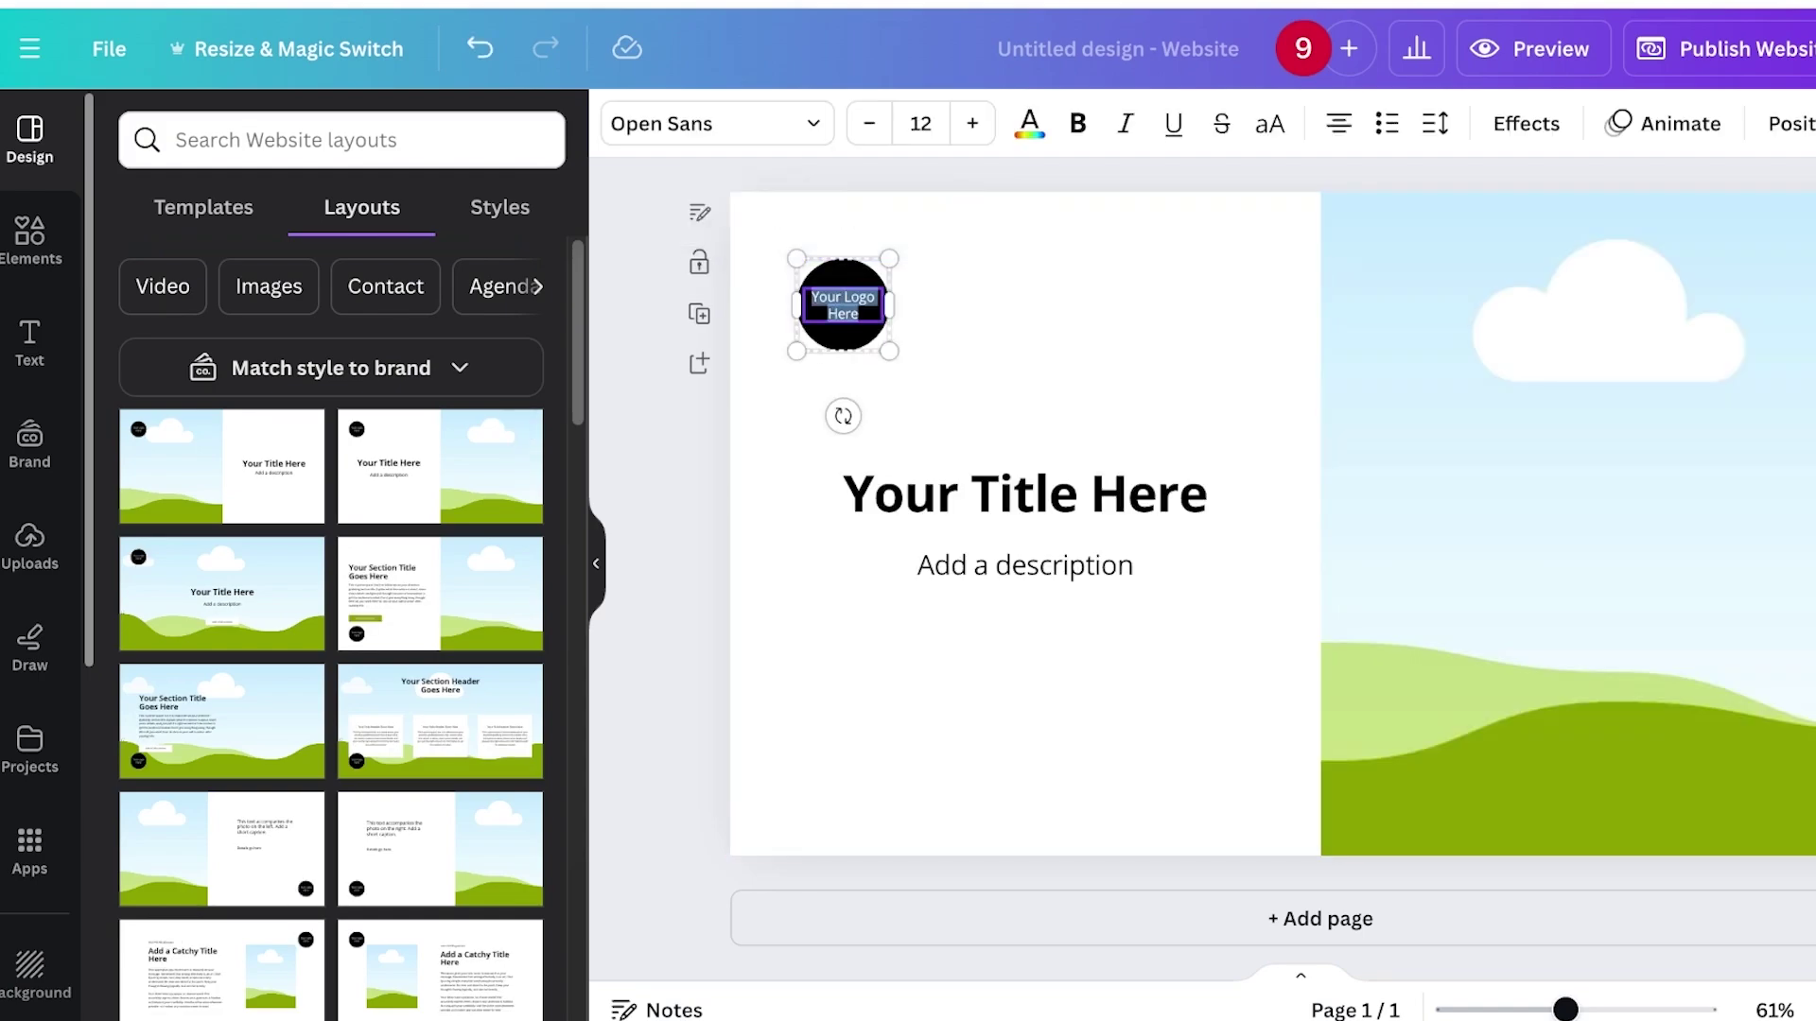
pyautogui.write('S')
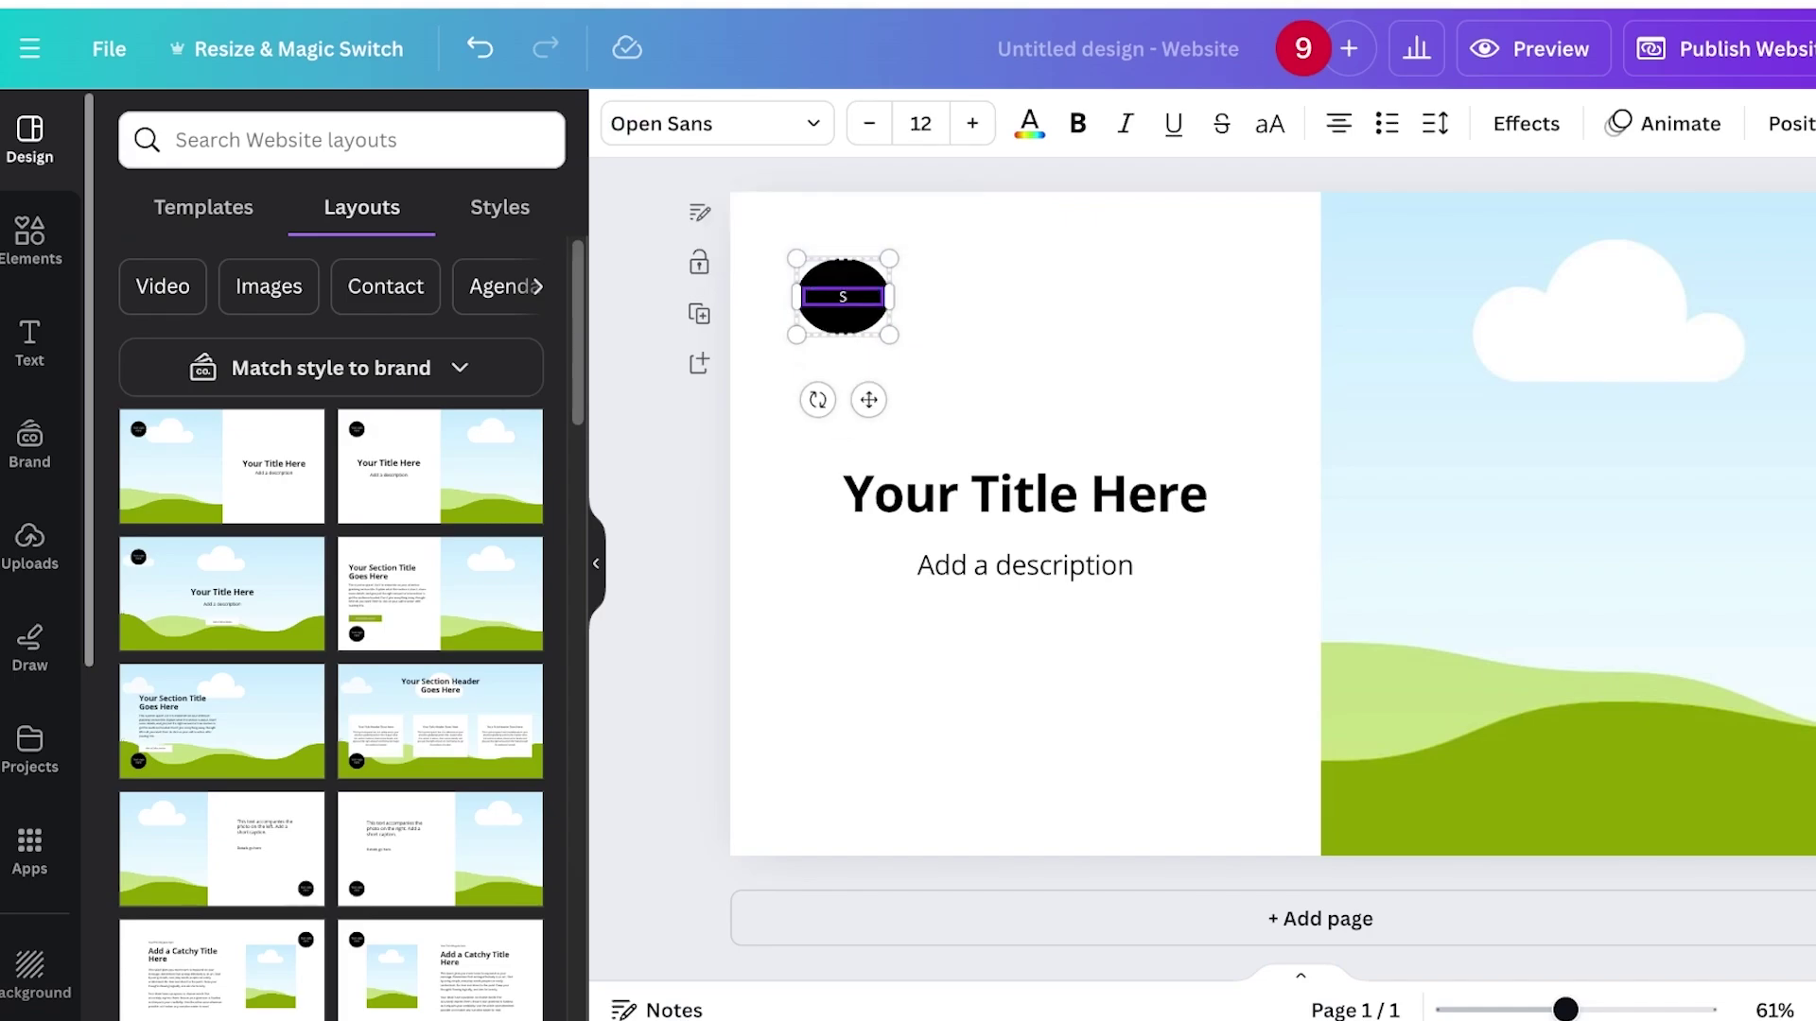
pyautogui.write('ILYS DE')
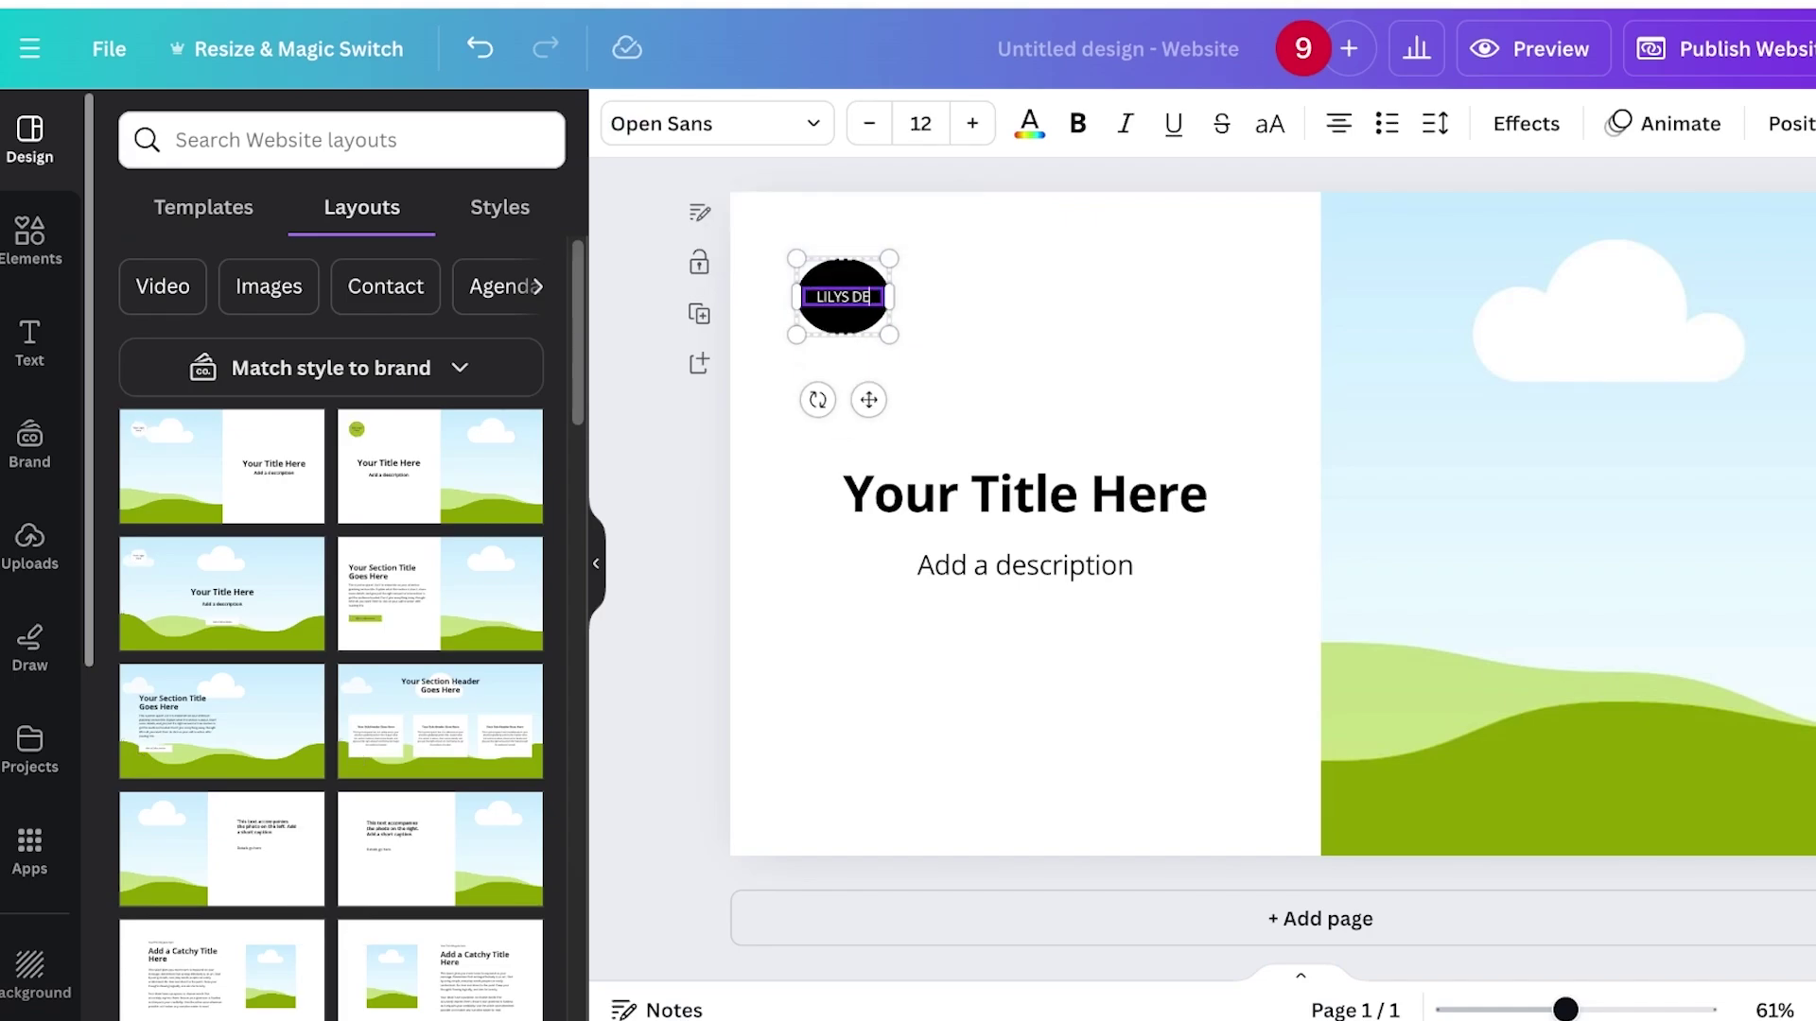
pyautogui.write('SIGN')
pyautogui.click(1031, 364)
# Change the page title to "Dive into Fashion" and the description to "Explore our designs".
pyautogui.click(1026, 496)
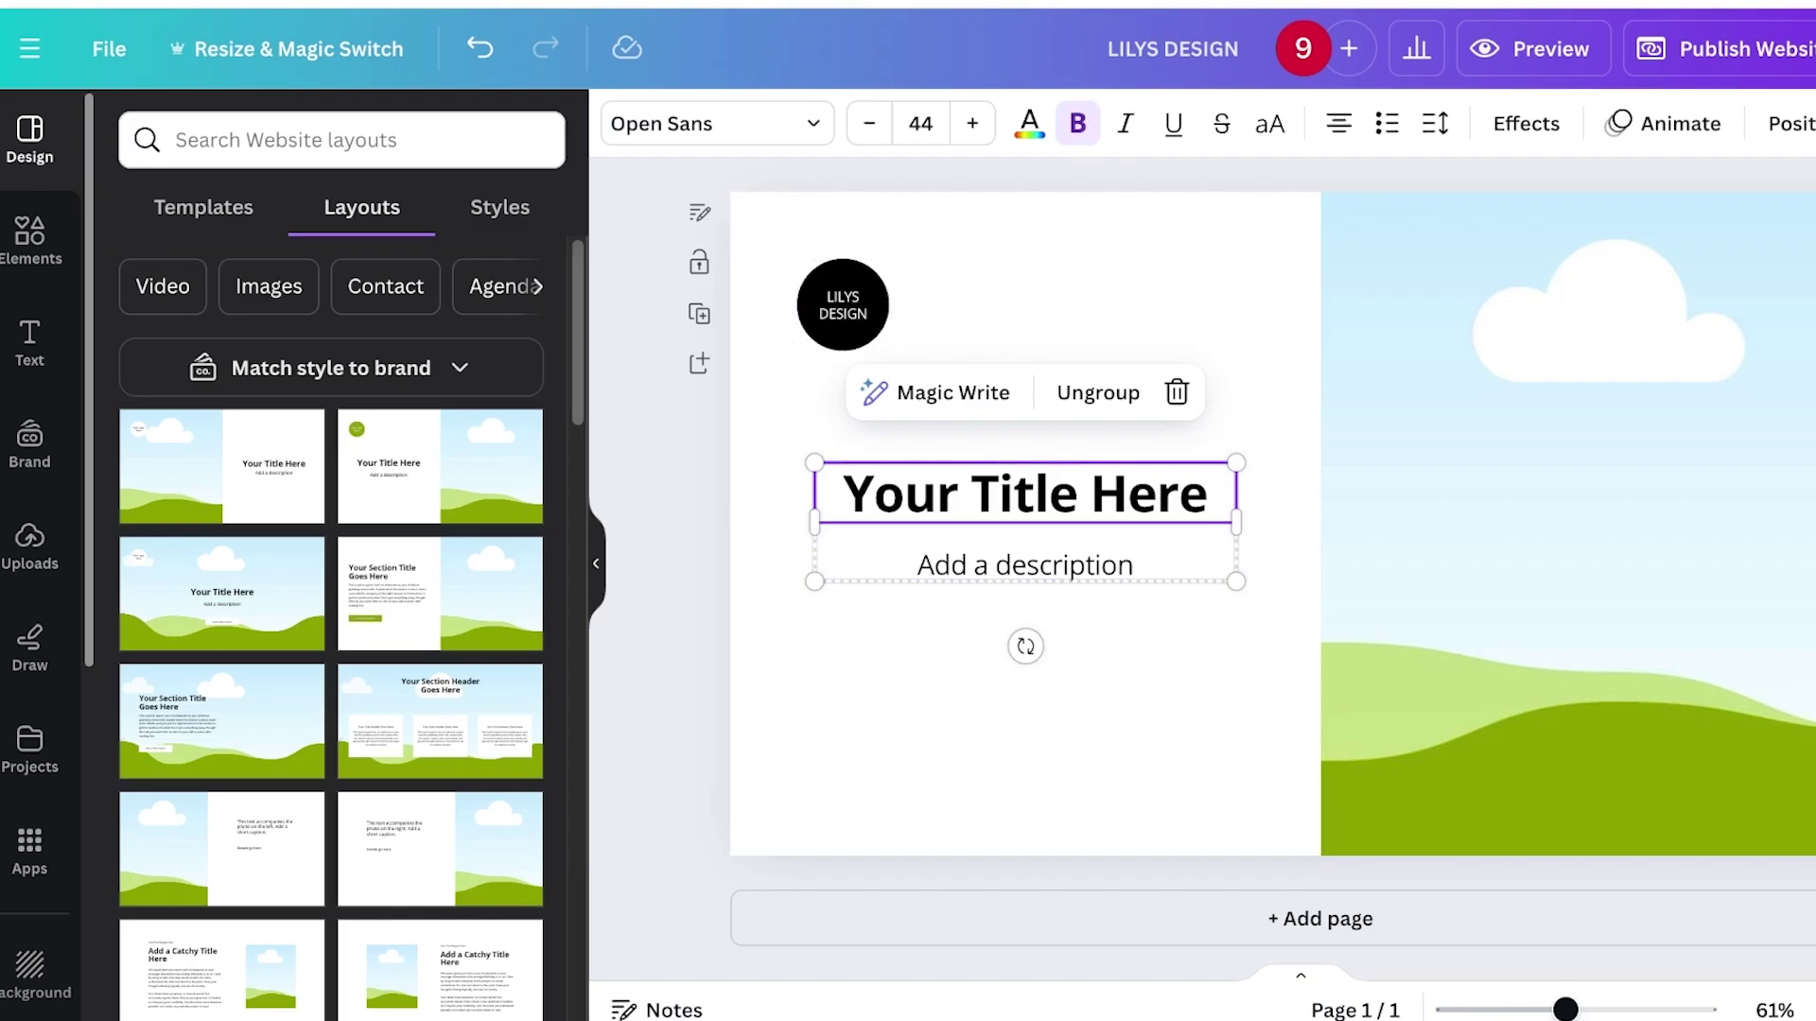
pyautogui.click(1025, 496)
pyautogui.press('BackSpace')
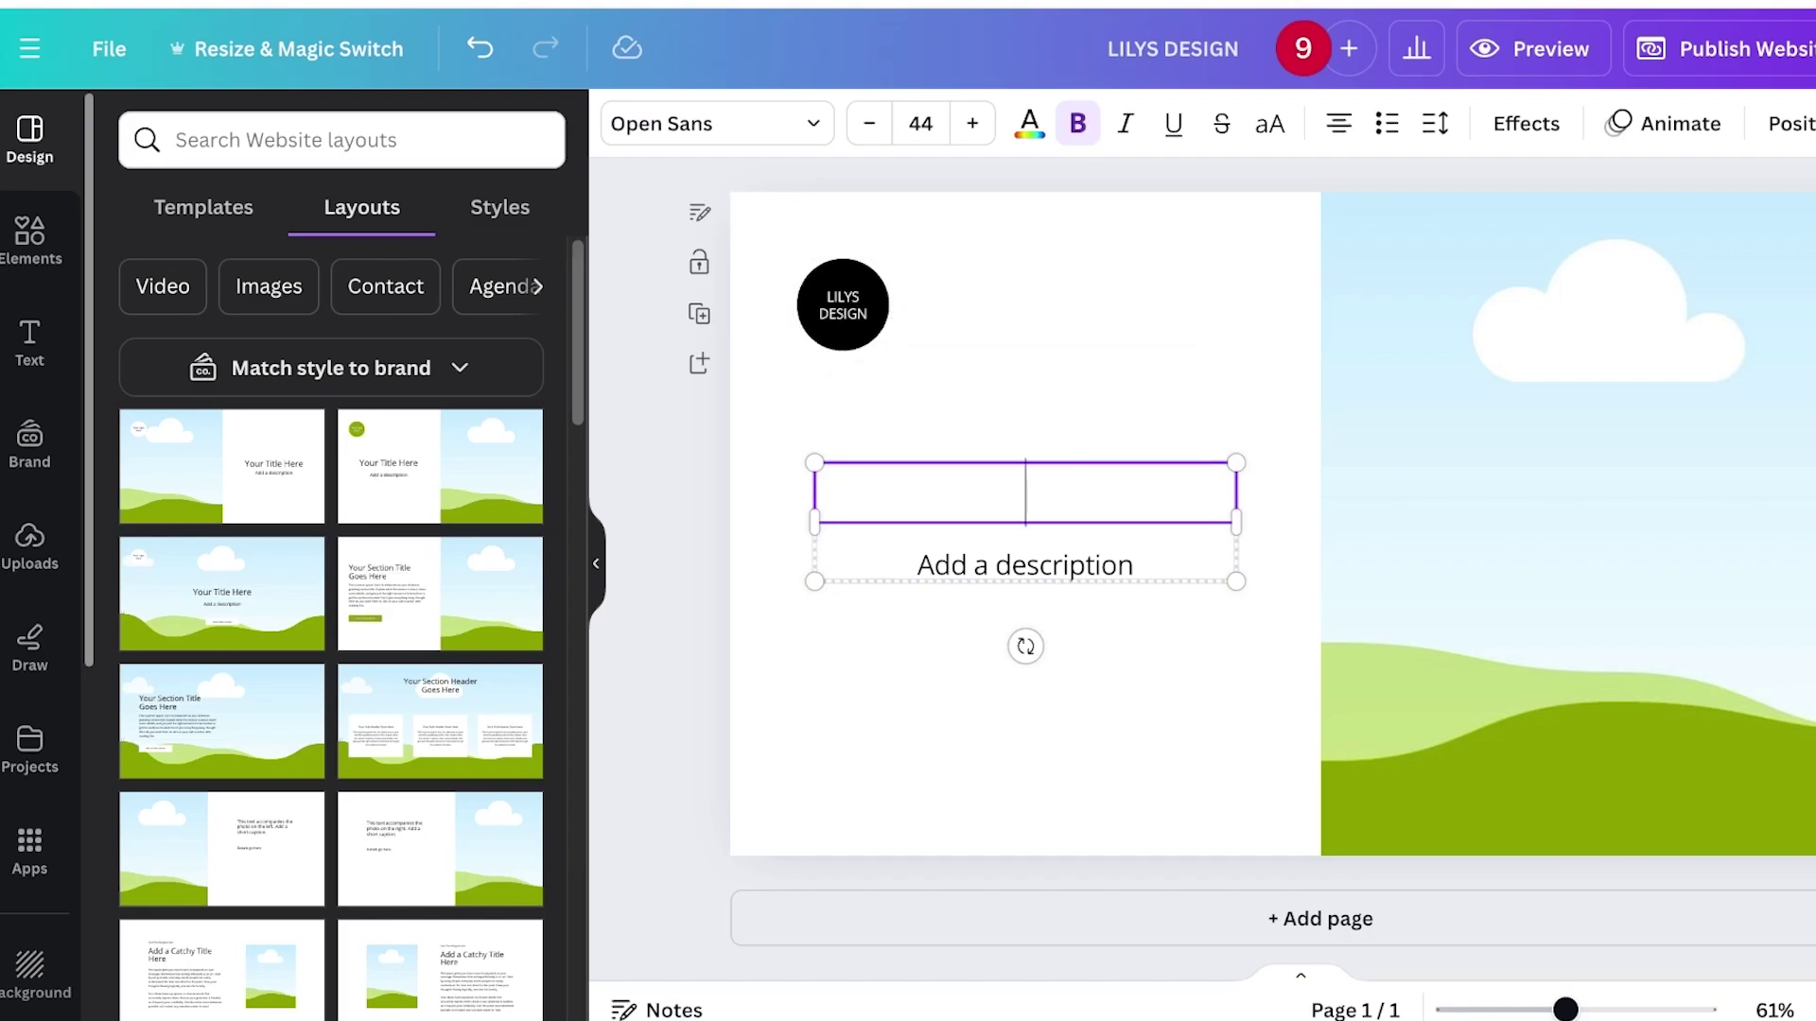
pyautogui.press('BackSpace')
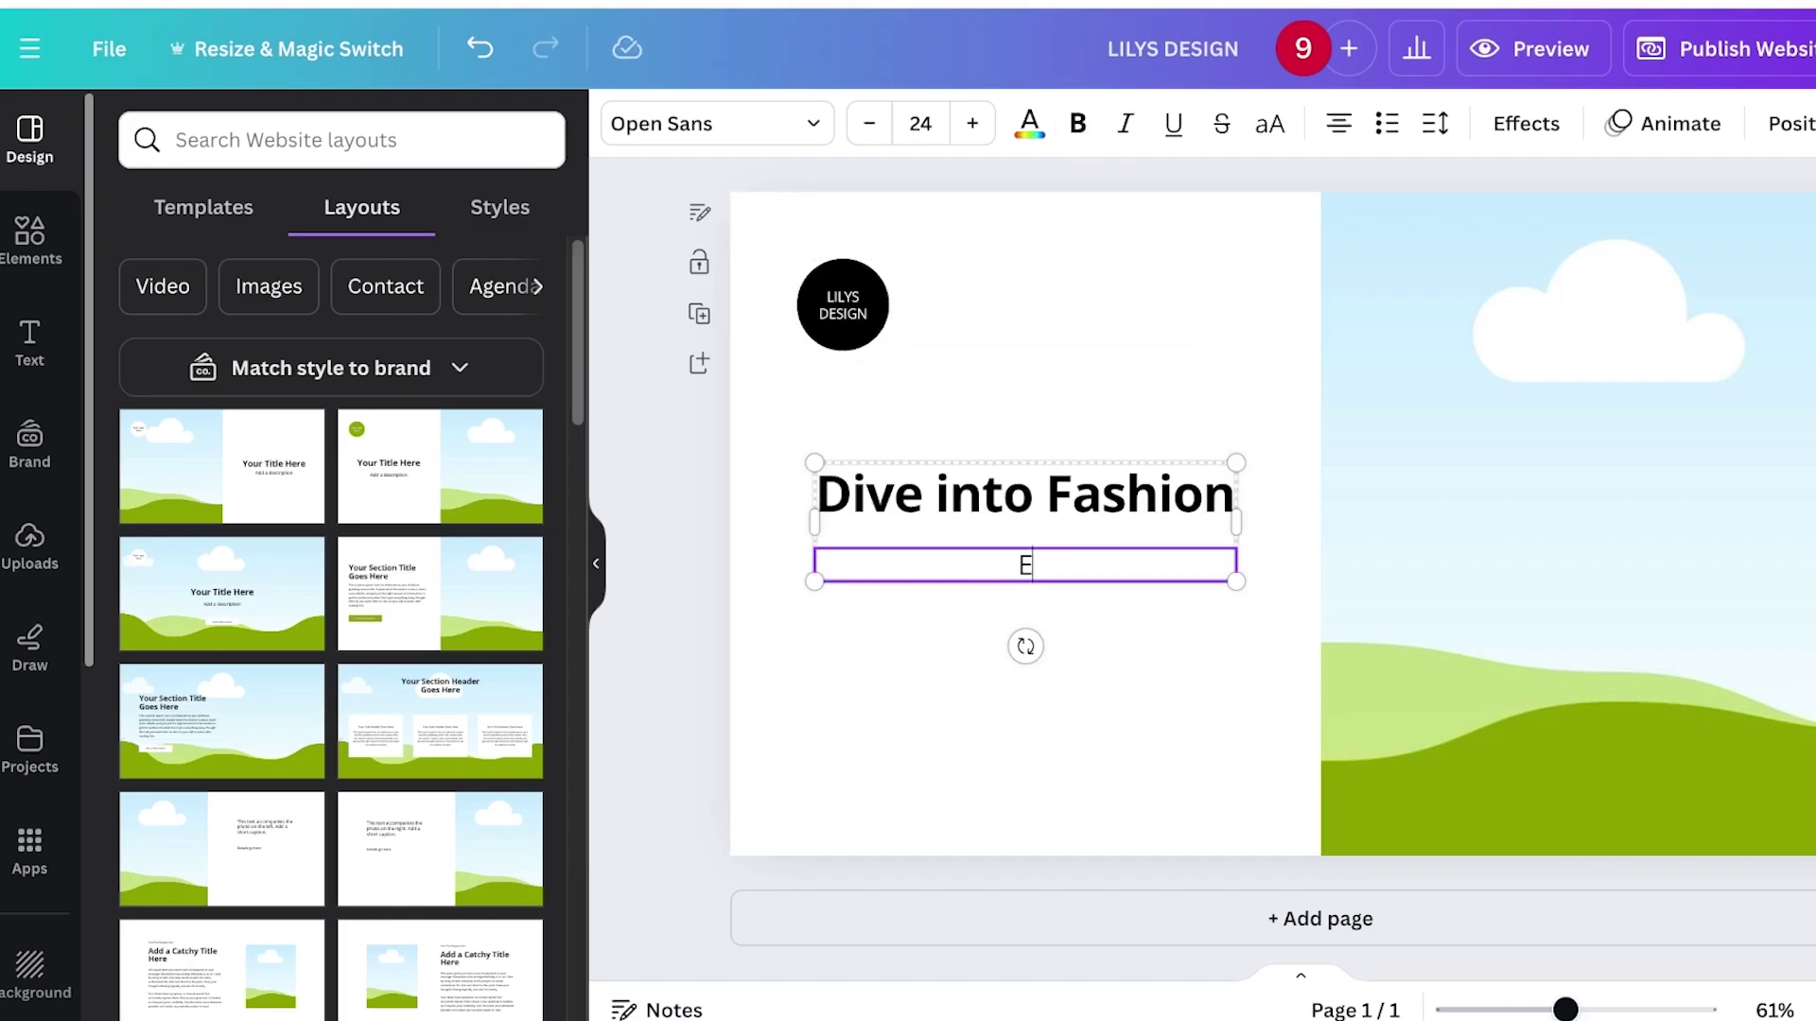
pyautogui.write('xplore our d')
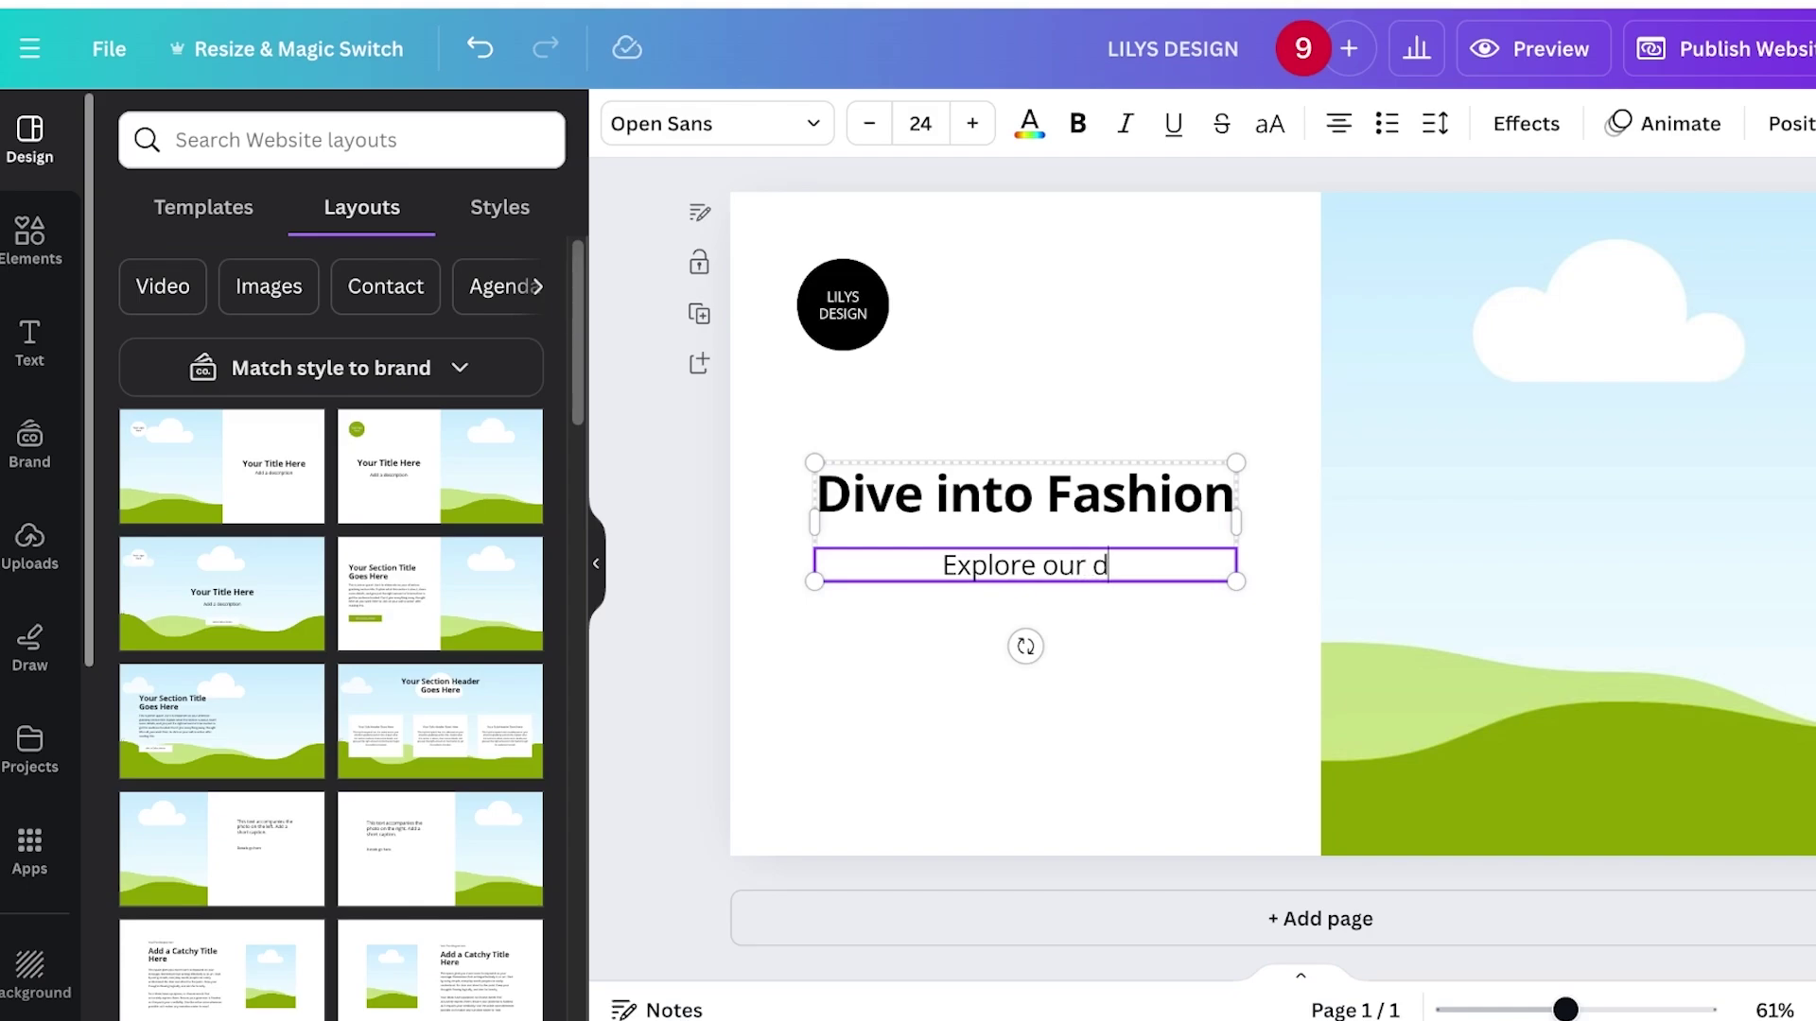
pyautogui.write('esigns')
# Search the elements for "fashion" photos and fill the first page's image frame with the woman in the red suit.
pyautogui.click(1567, 525)
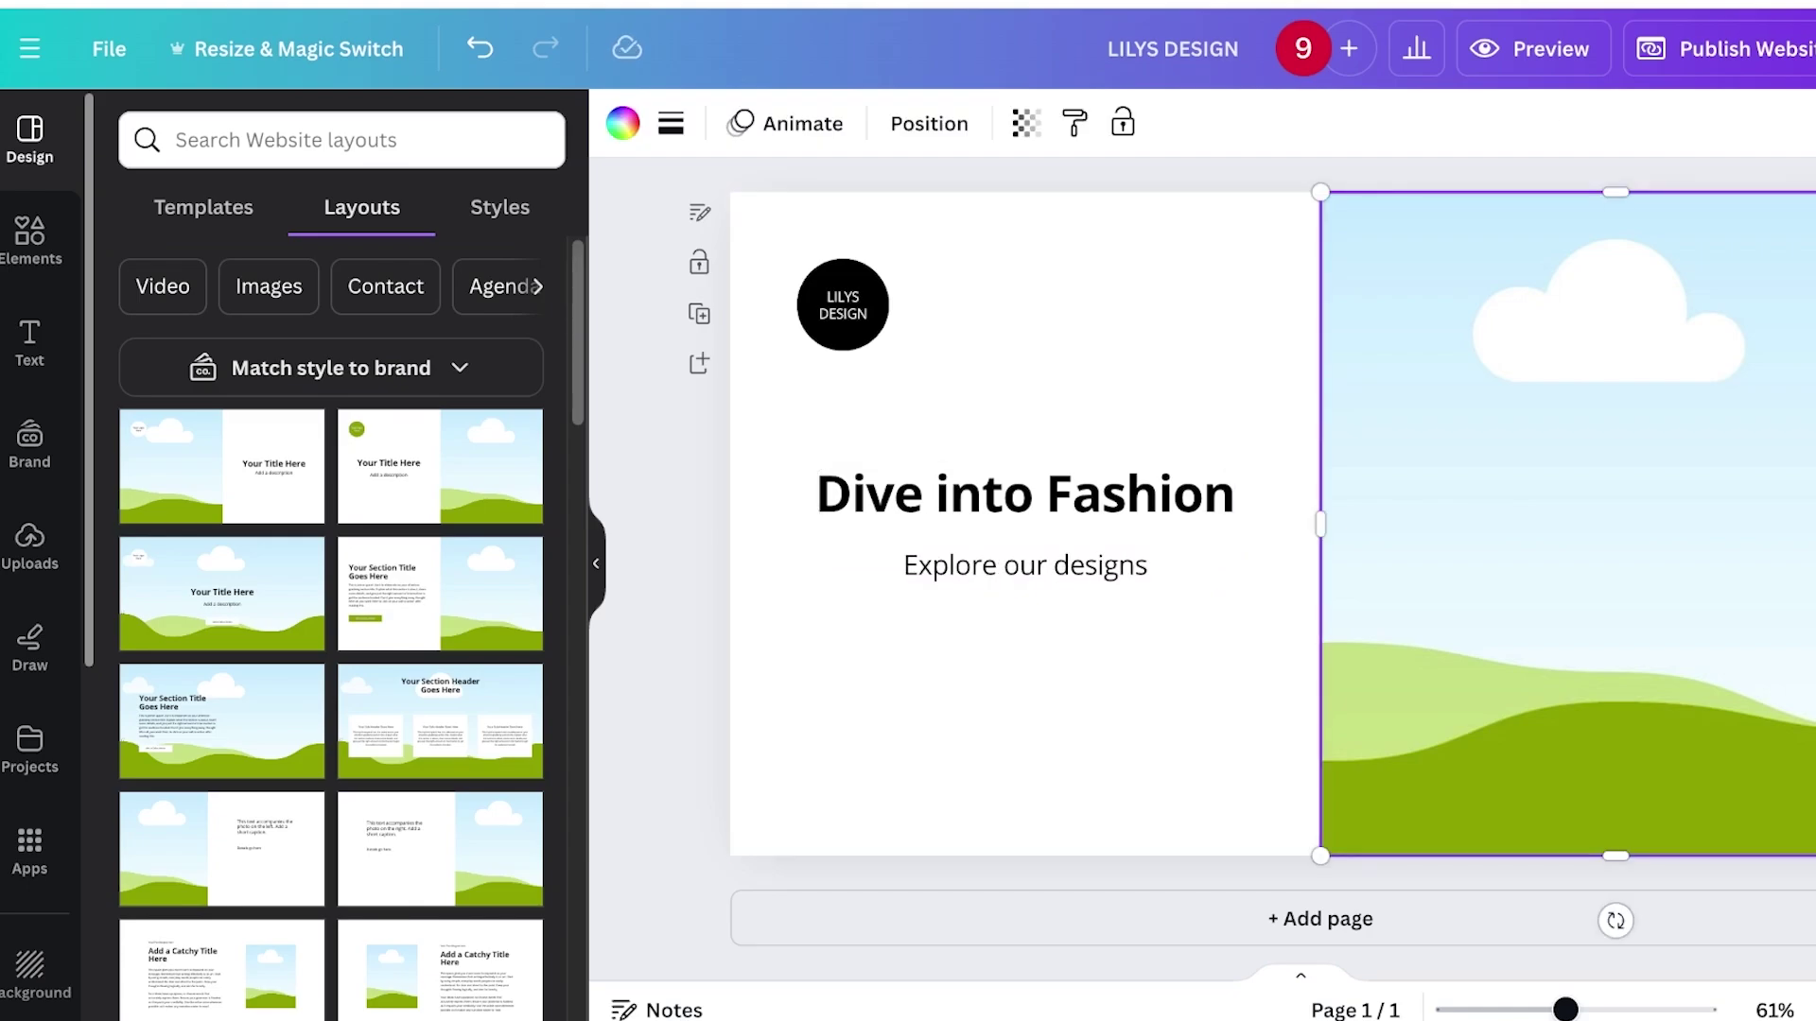
pyautogui.click(30, 239)
pyautogui.click(341, 140)
pyautogui.write('da')
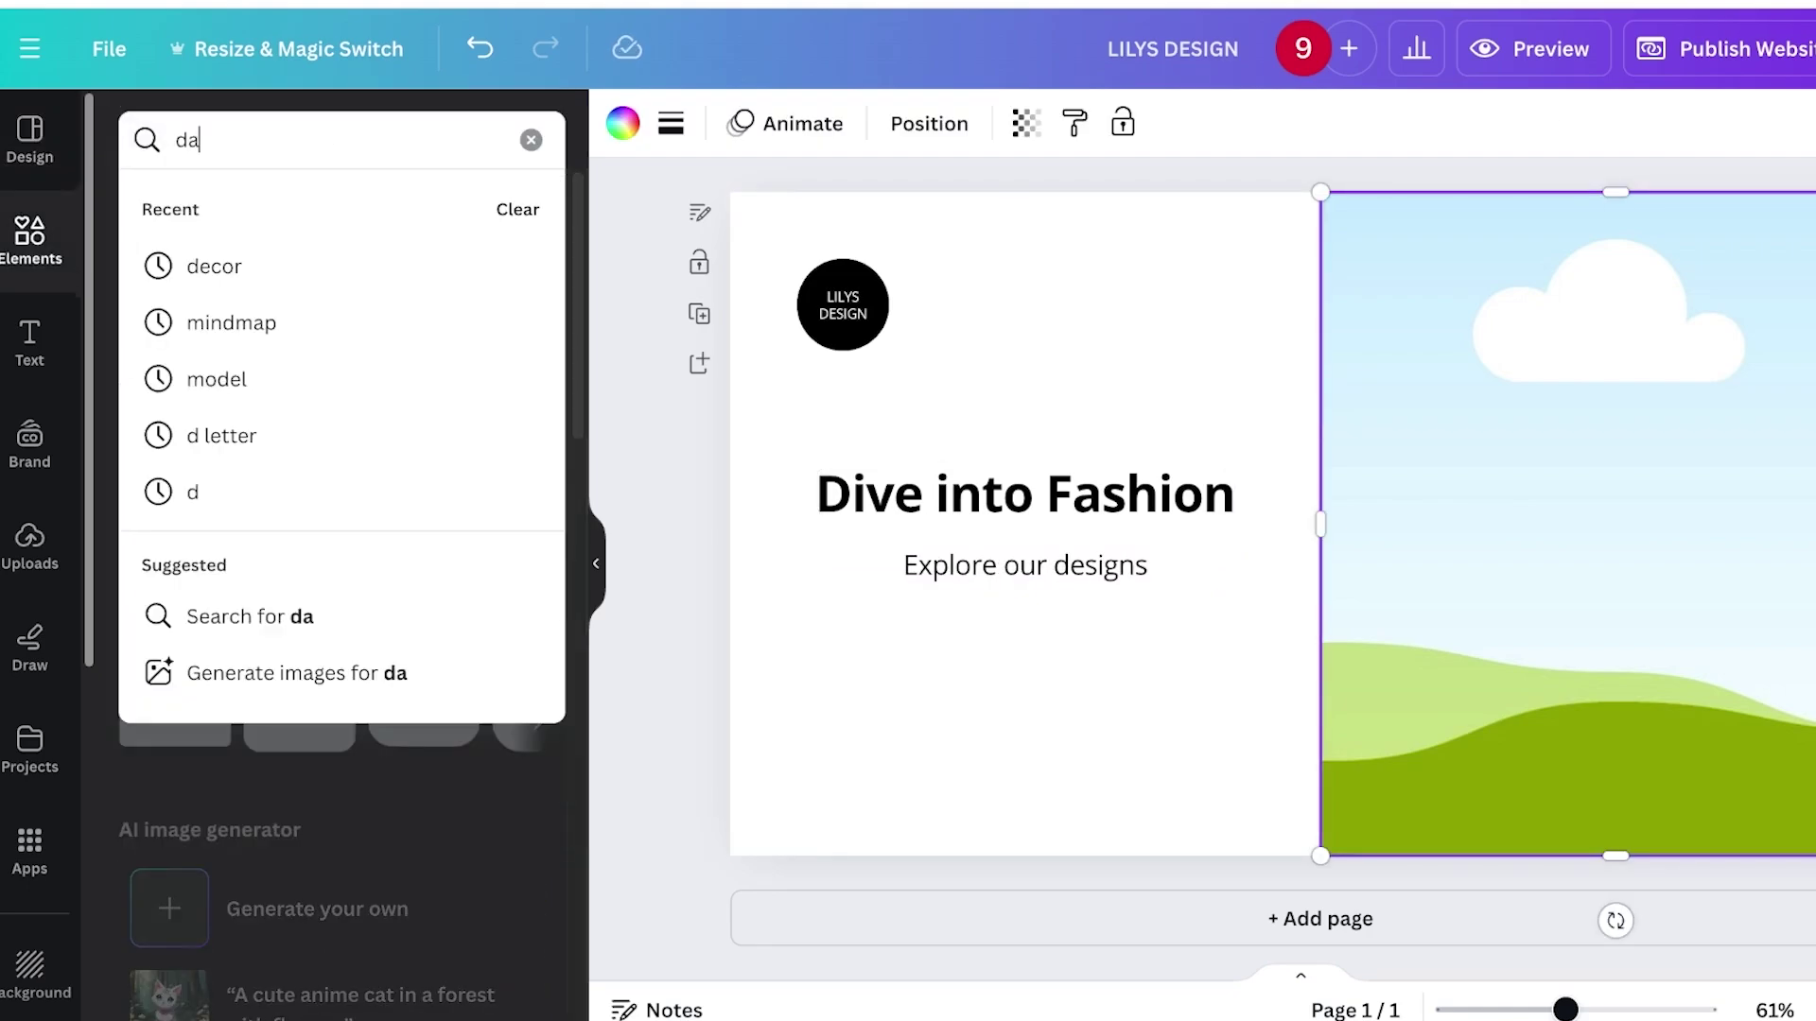
pyautogui.press('BackSpace')
pyautogui.press('BackSpace')
pyautogui.write('fashion')
pyautogui.press('Return')
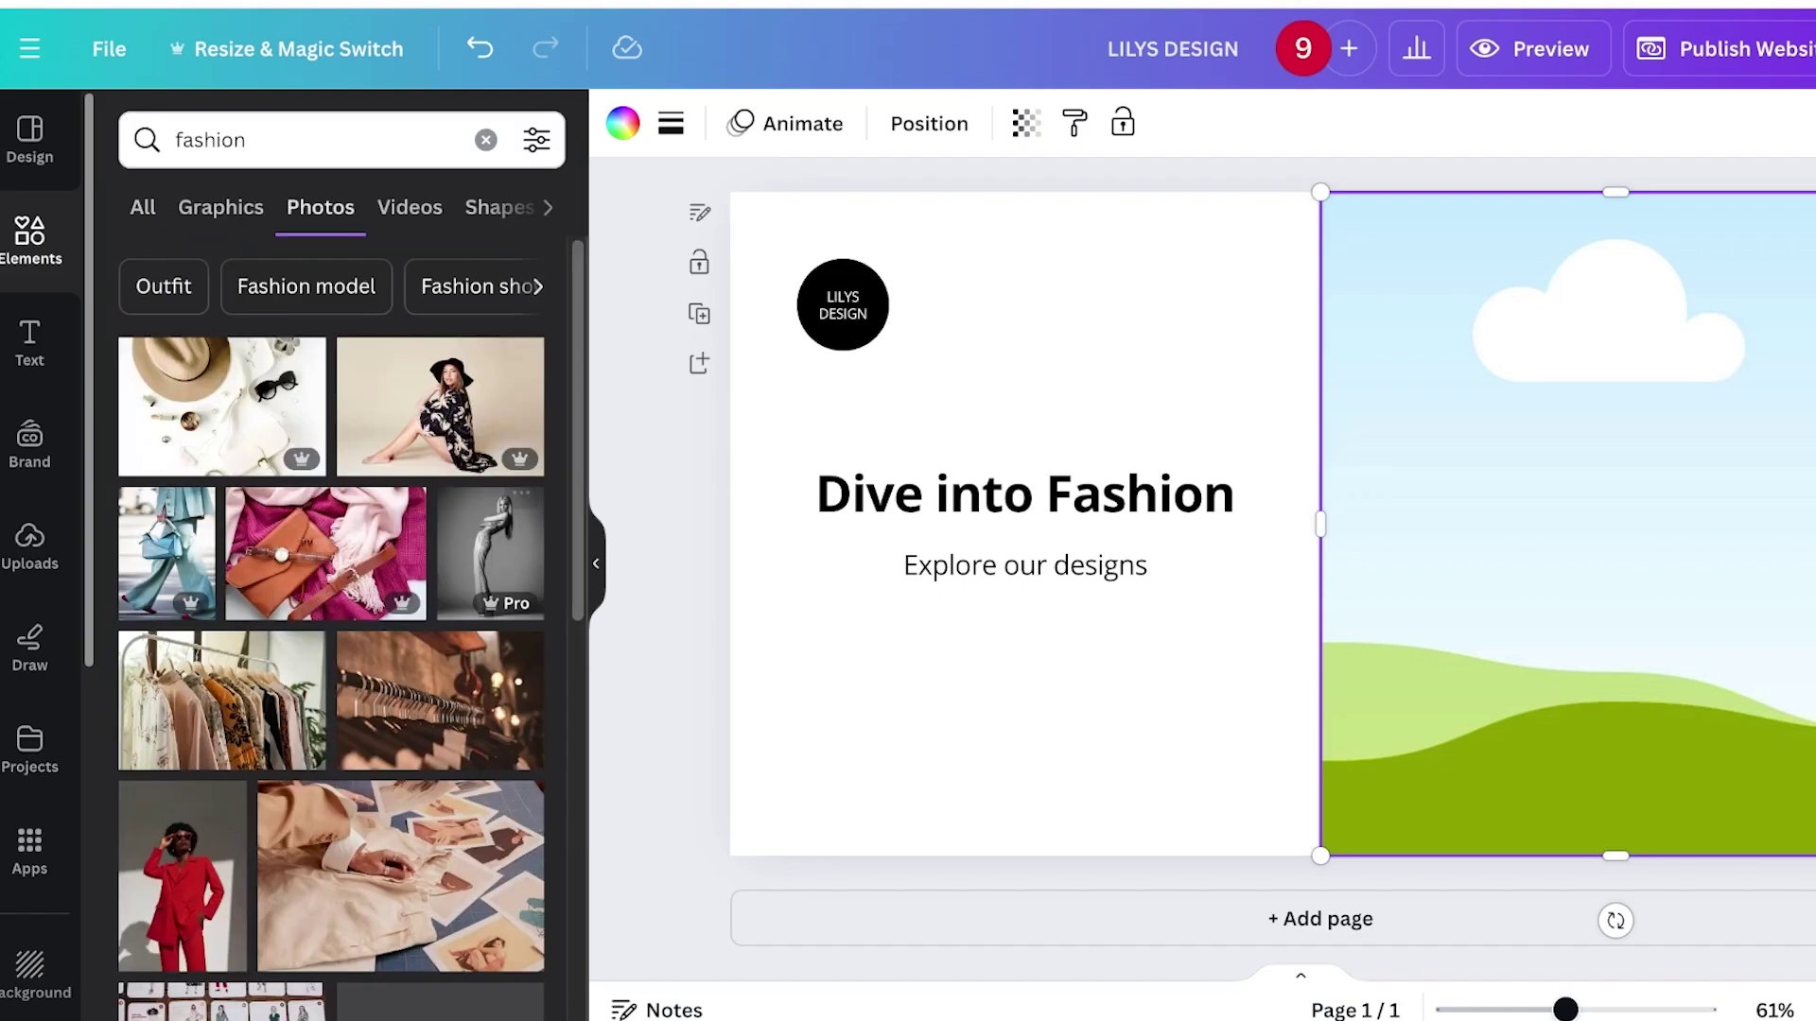
pyautogui.moveTo(183, 877); pyautogui.dragTo(1566, 525)
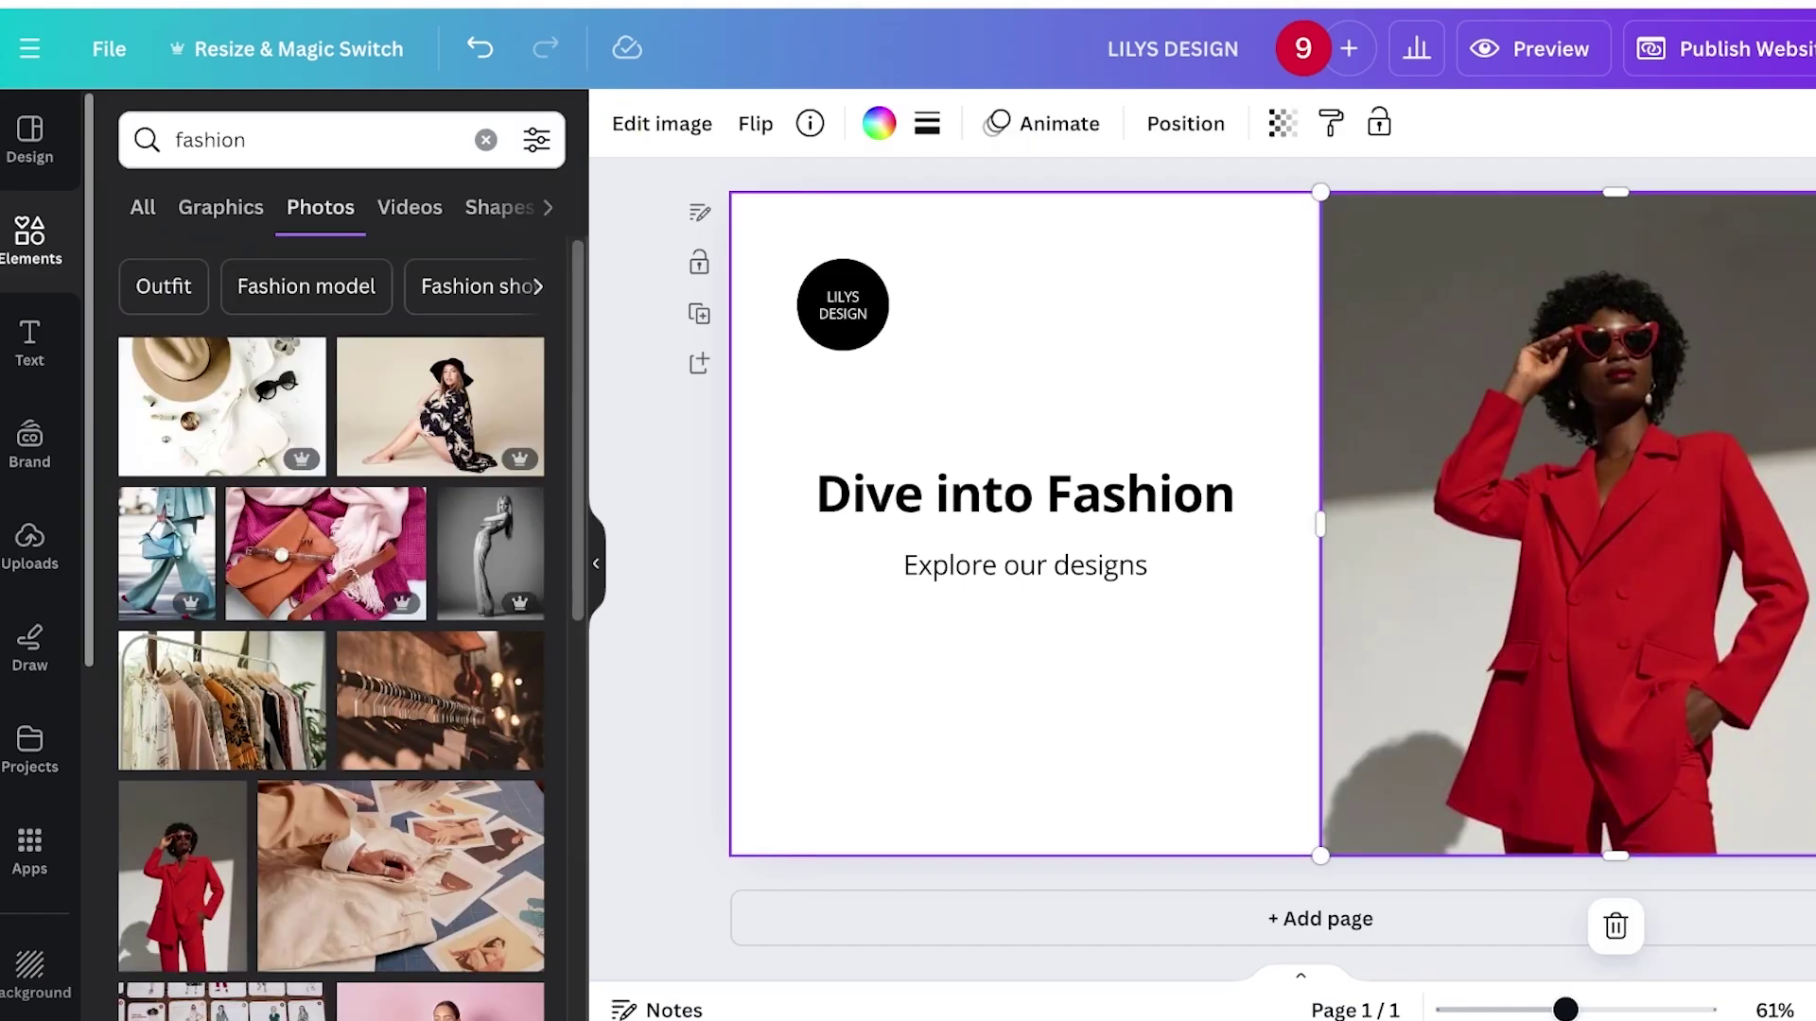
pyautogui.click(1026, 723)
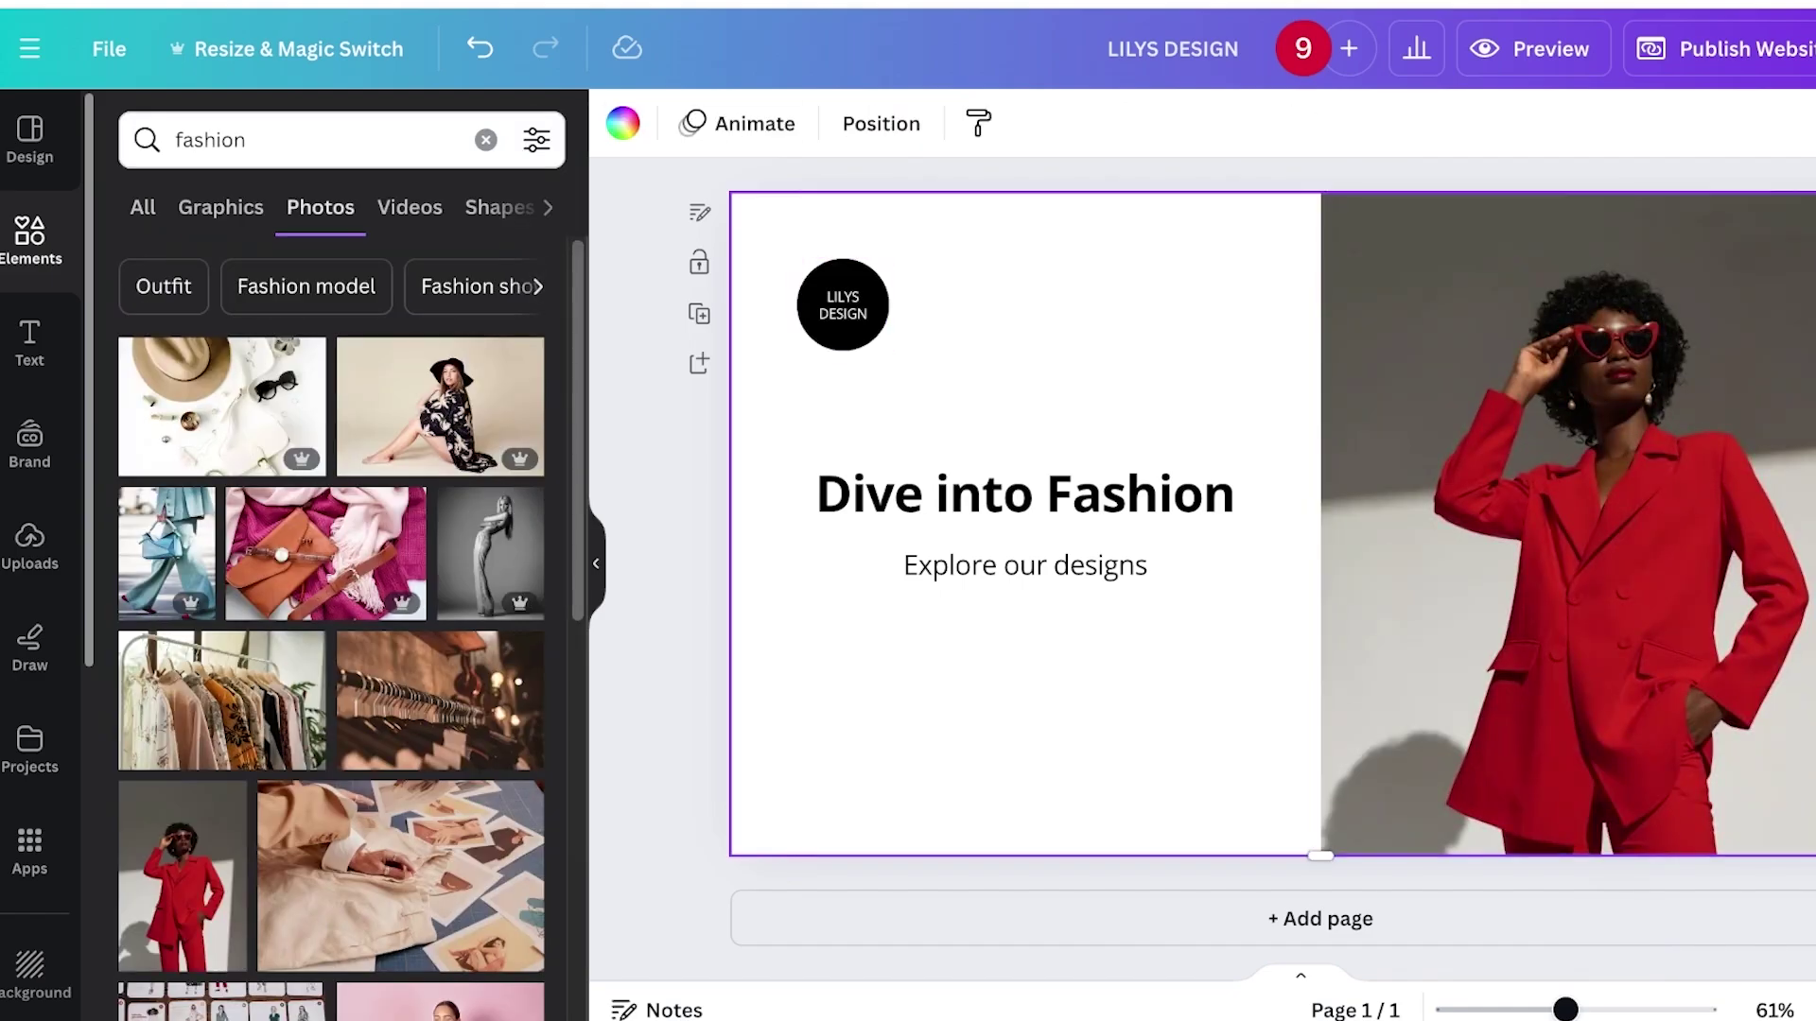
pyautogui.click(485, 140)
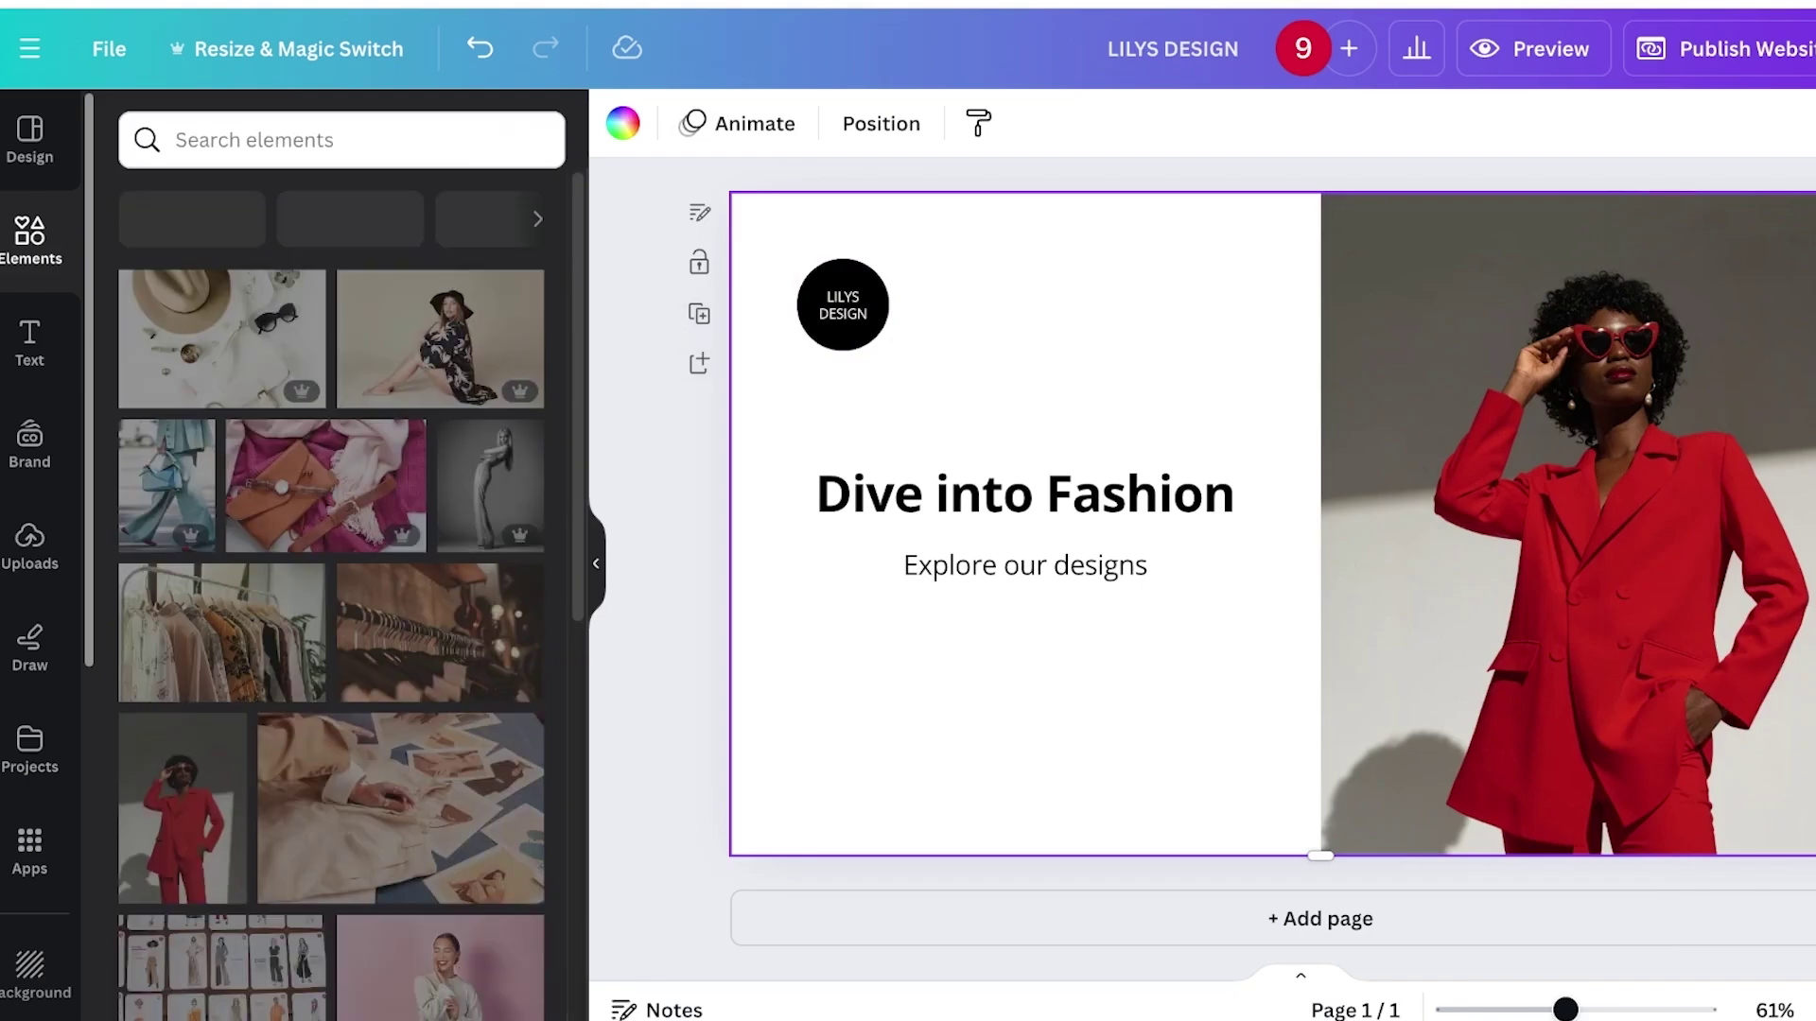
# Add two blank pages below the first page of the website.
pyautogui.click(1320, 918)
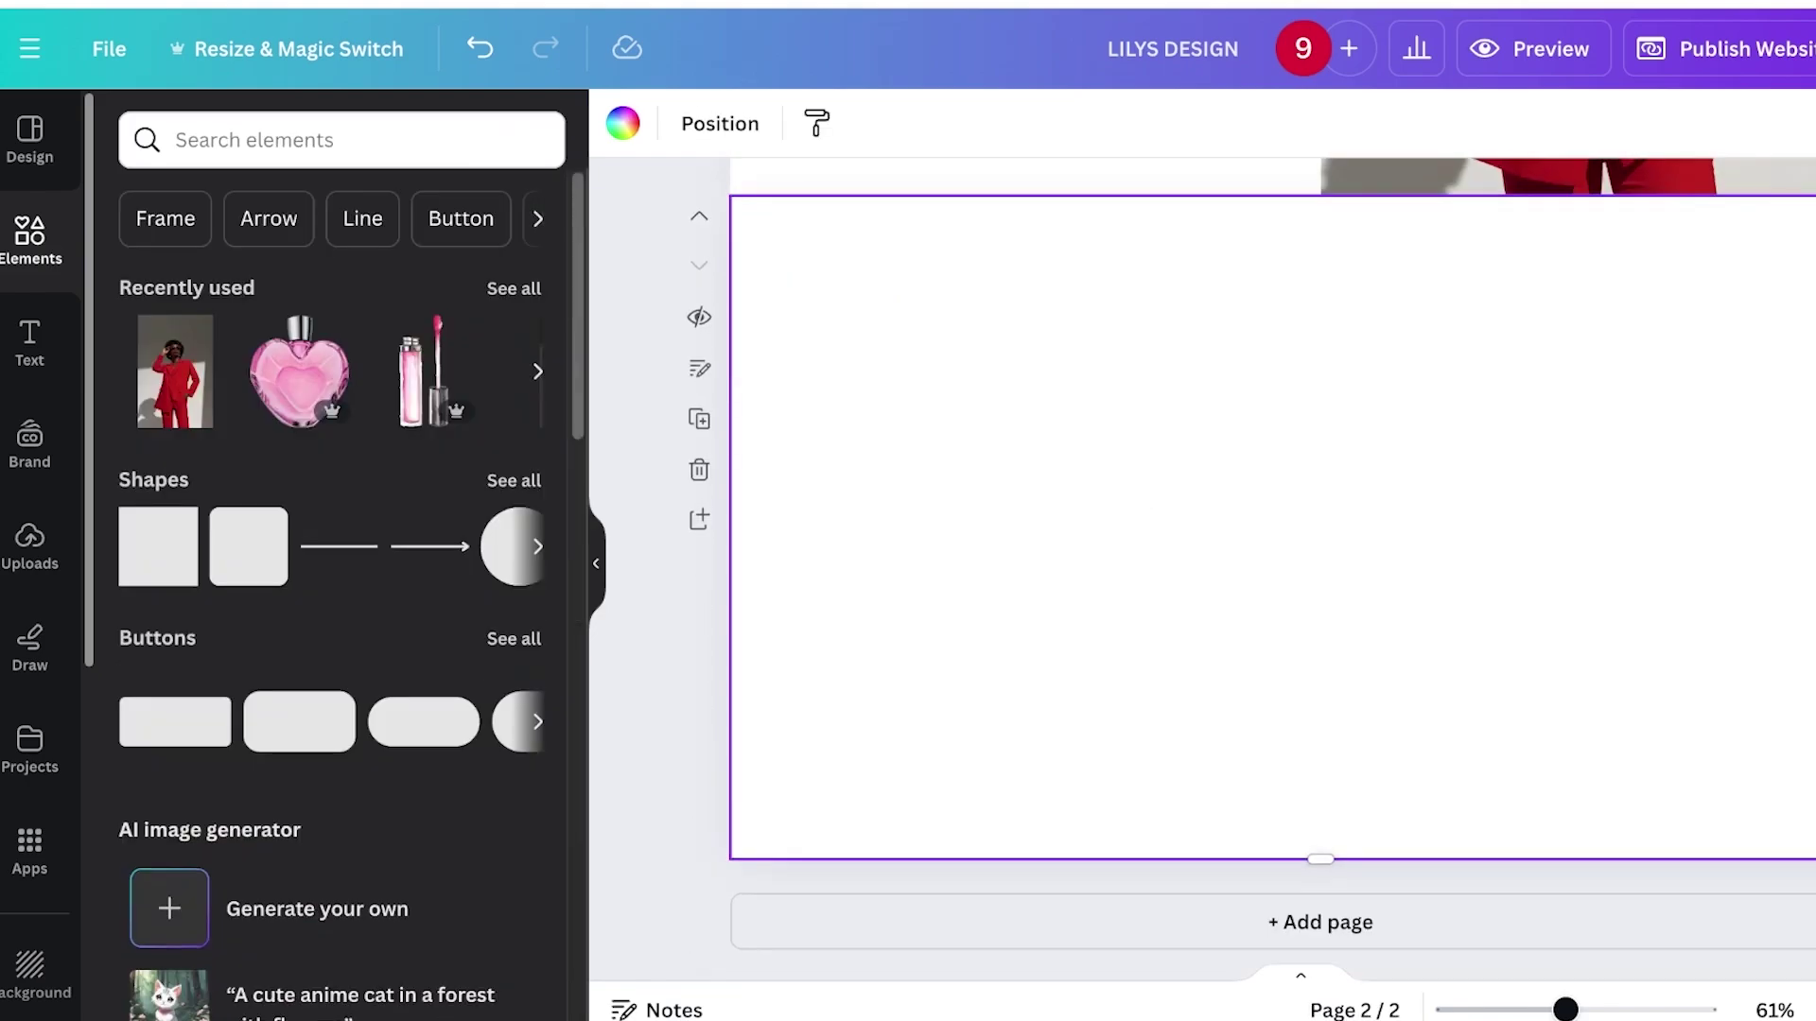
pyautogui.scroll(5, 1272, 521)
pyautogui.scroll(-5, 1272, 567)
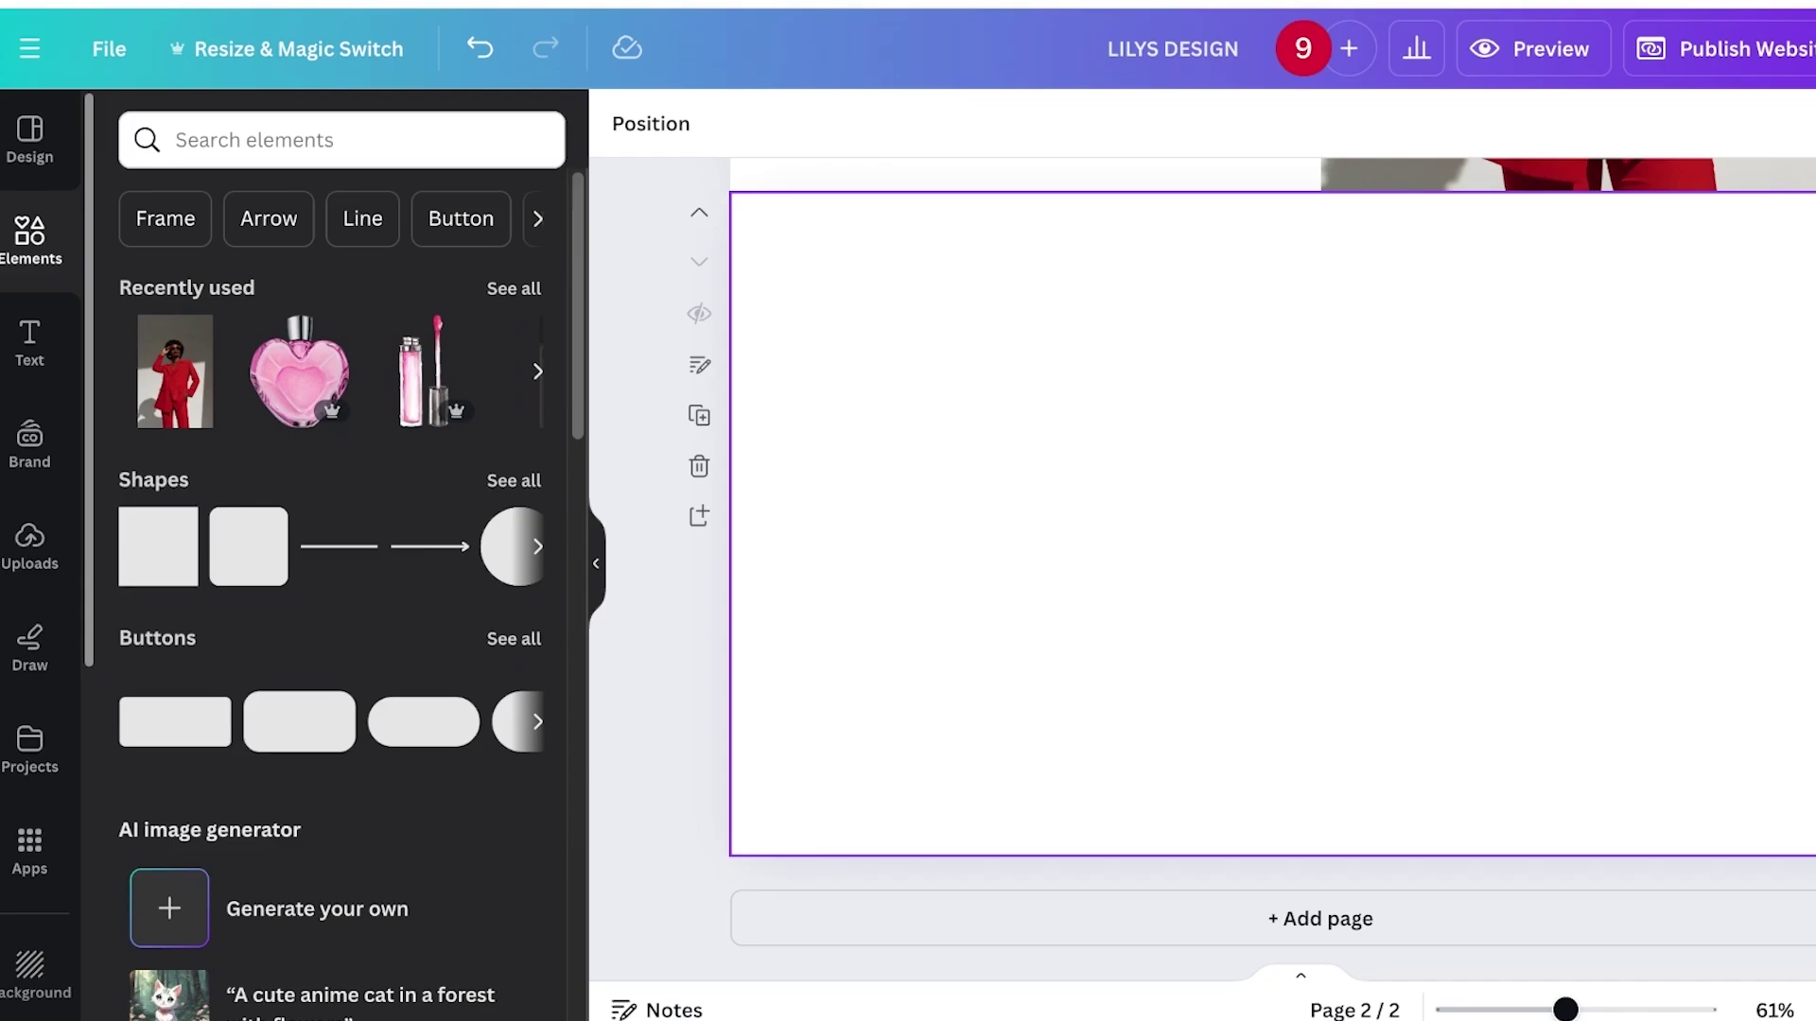
pyautogui.scroll(3, 1272, 567)
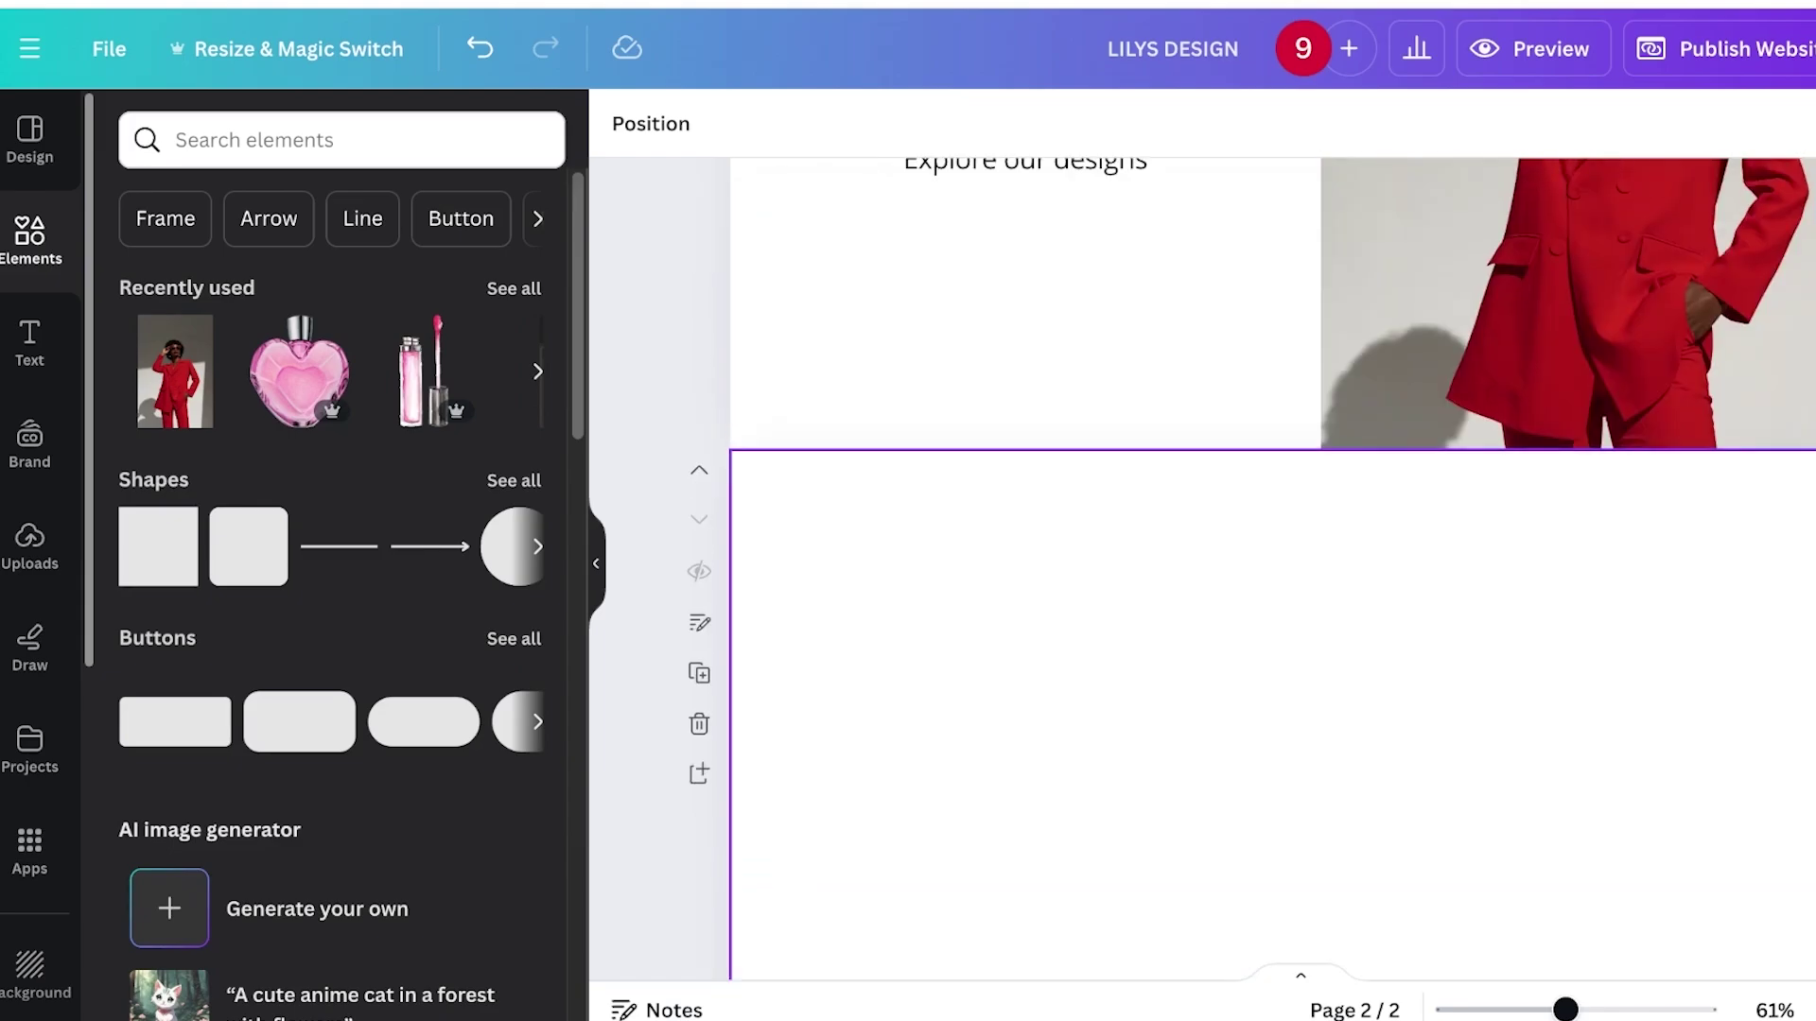
pyautogui.scroll(3, 1272, 567)
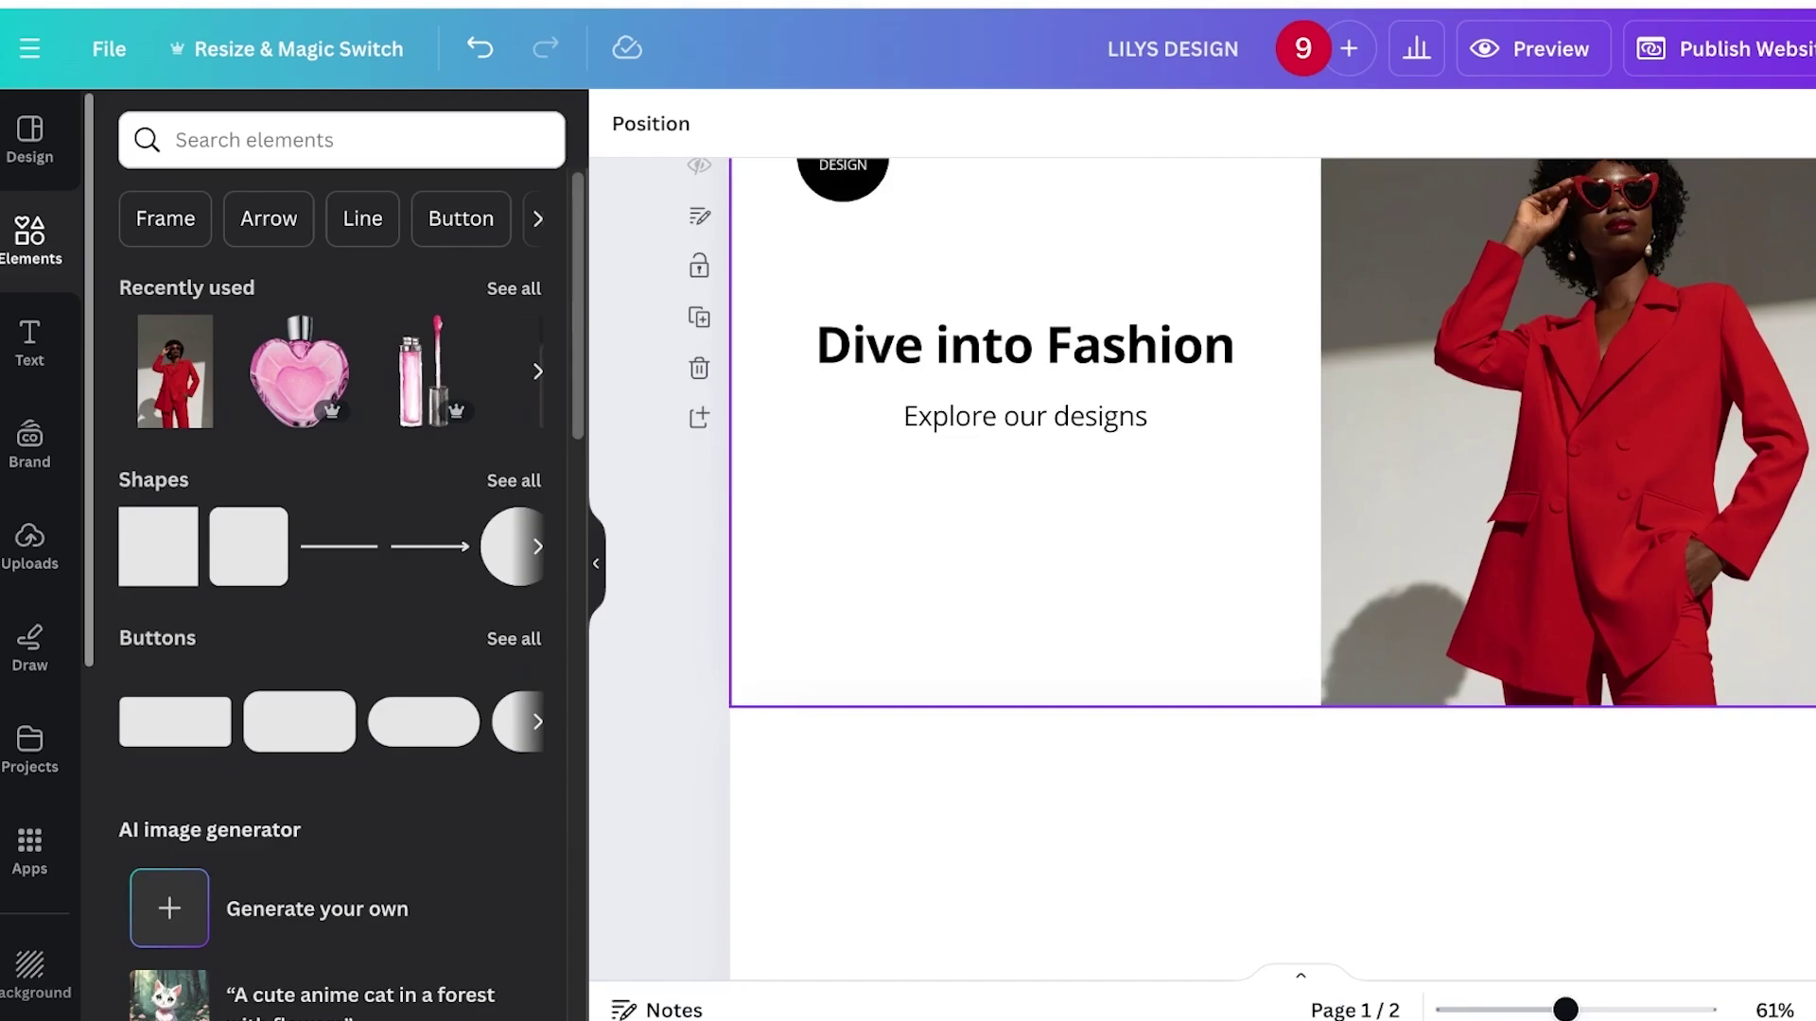
pyautogui.scroll(-3, 1272, 567)
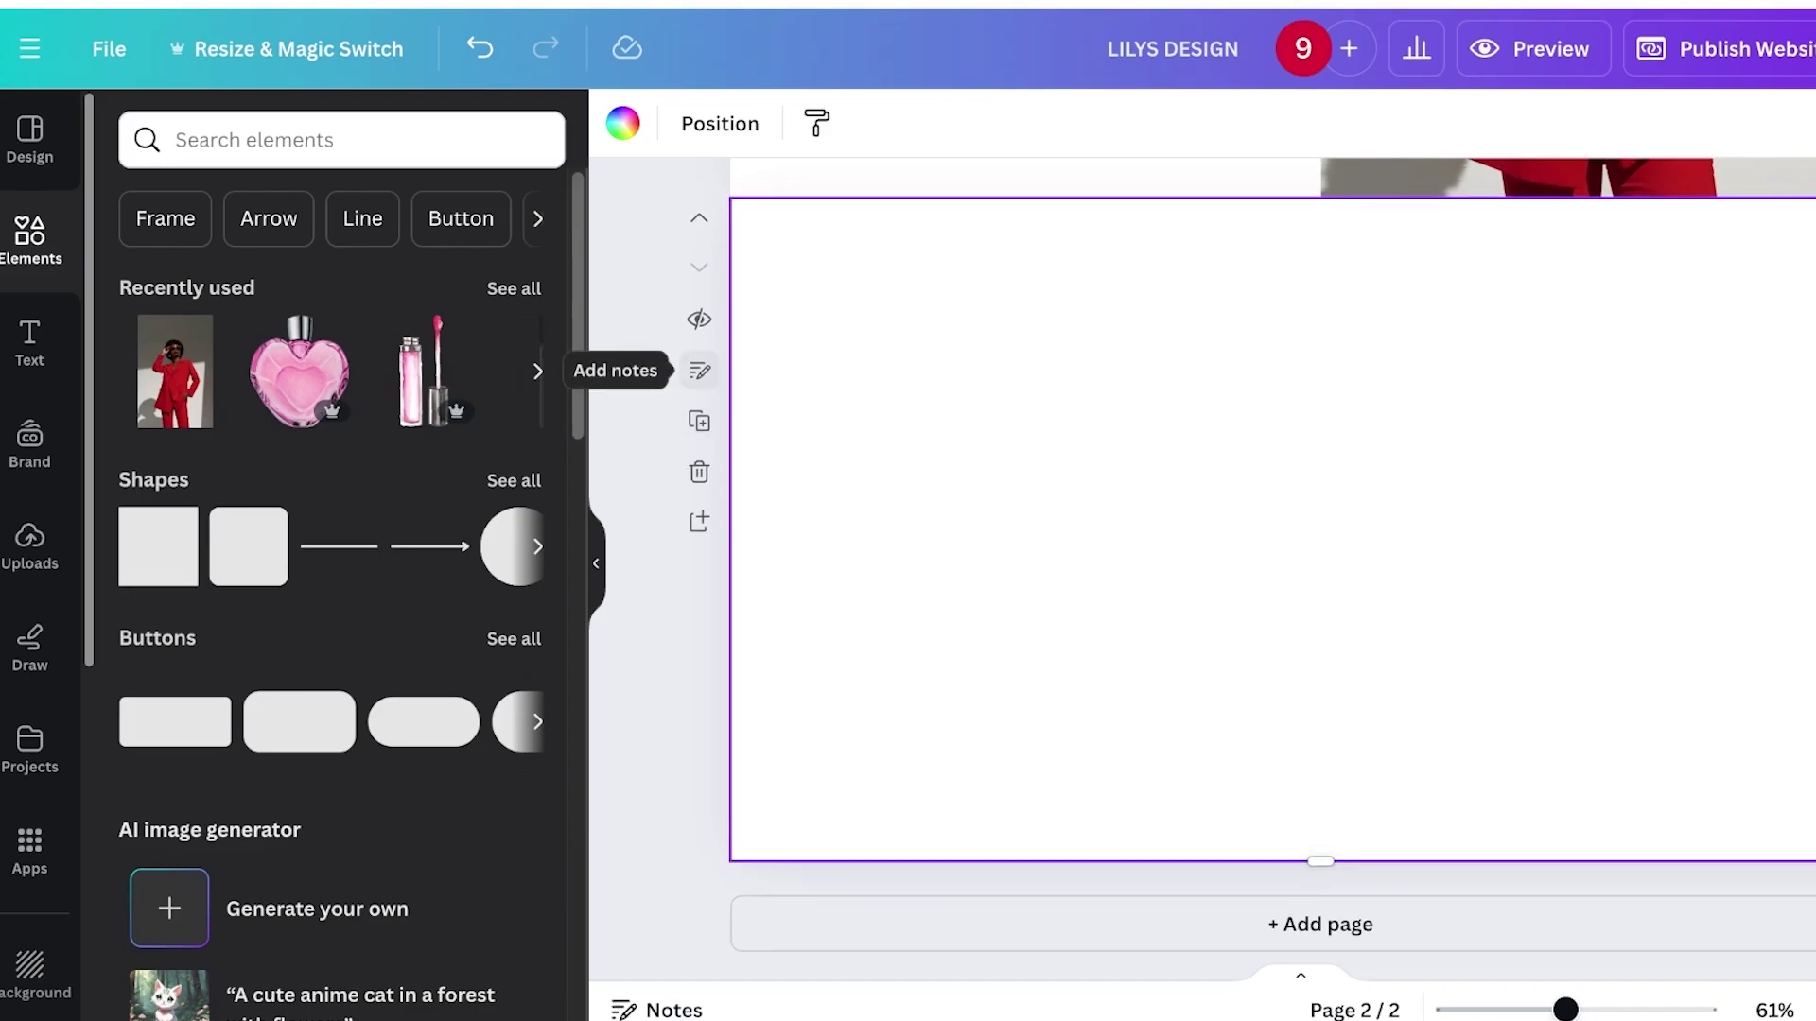
pyautogui.scroll(7, 1027, 520)
pyautogui.scroll(-7, 1026, 520)
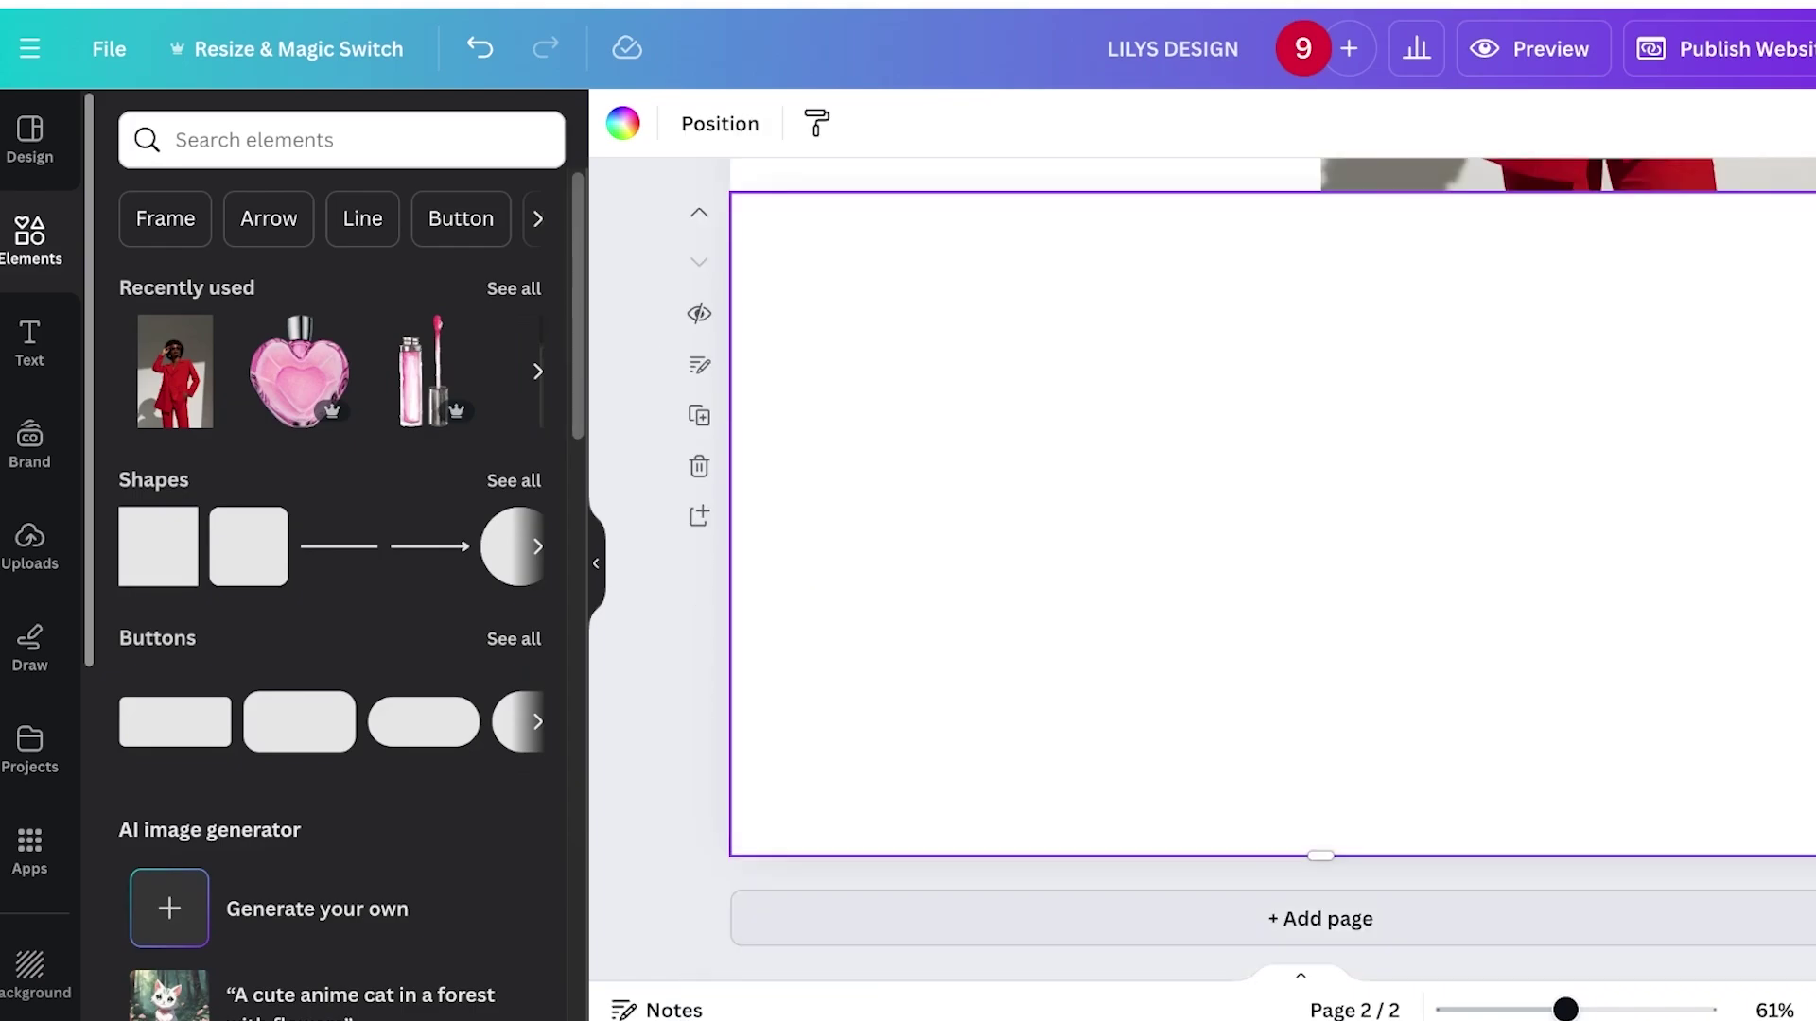
pyautogui.click(1320, 919)
pyautogui.scroll(5, 1321, 918)
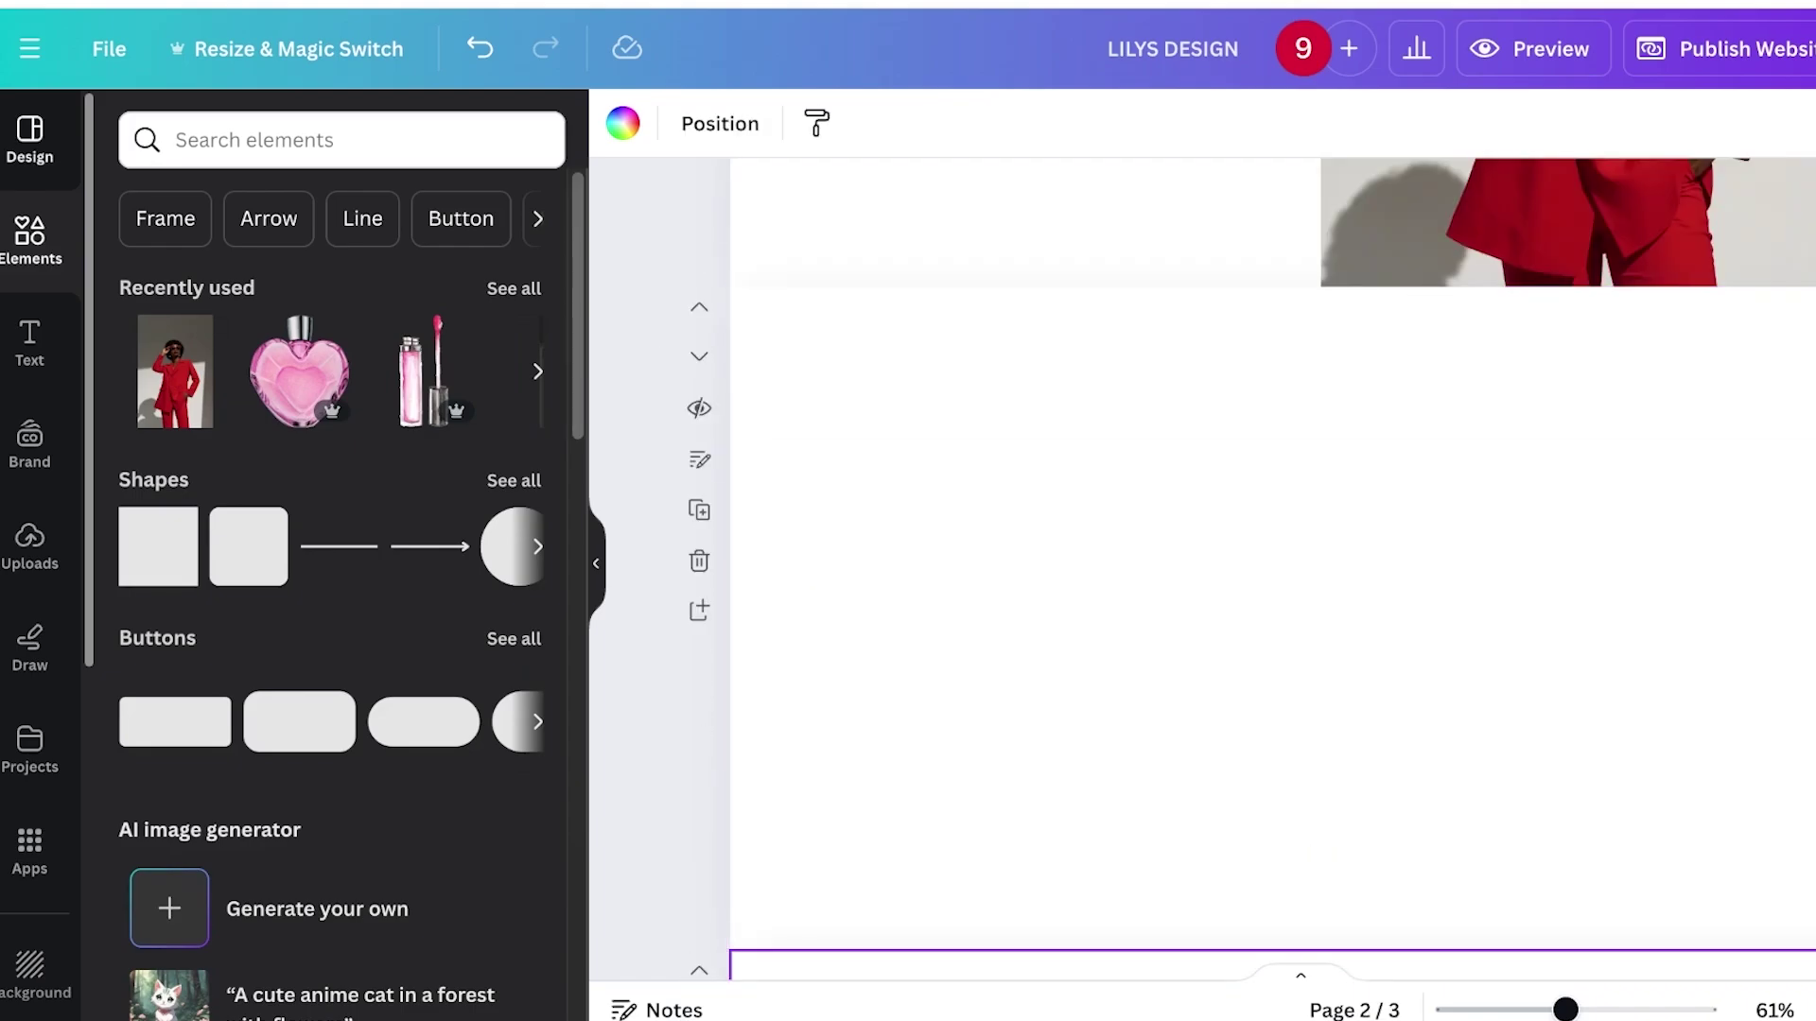
# Apply the layout with two side-by-side images to page 2.
pyautogui.click(29, 139)
pyautogui.scroll(-1, 331, 605)
pyautogui.scroll(-1, 945, 587)
pyautogui.scroll(-3, 331, 605)
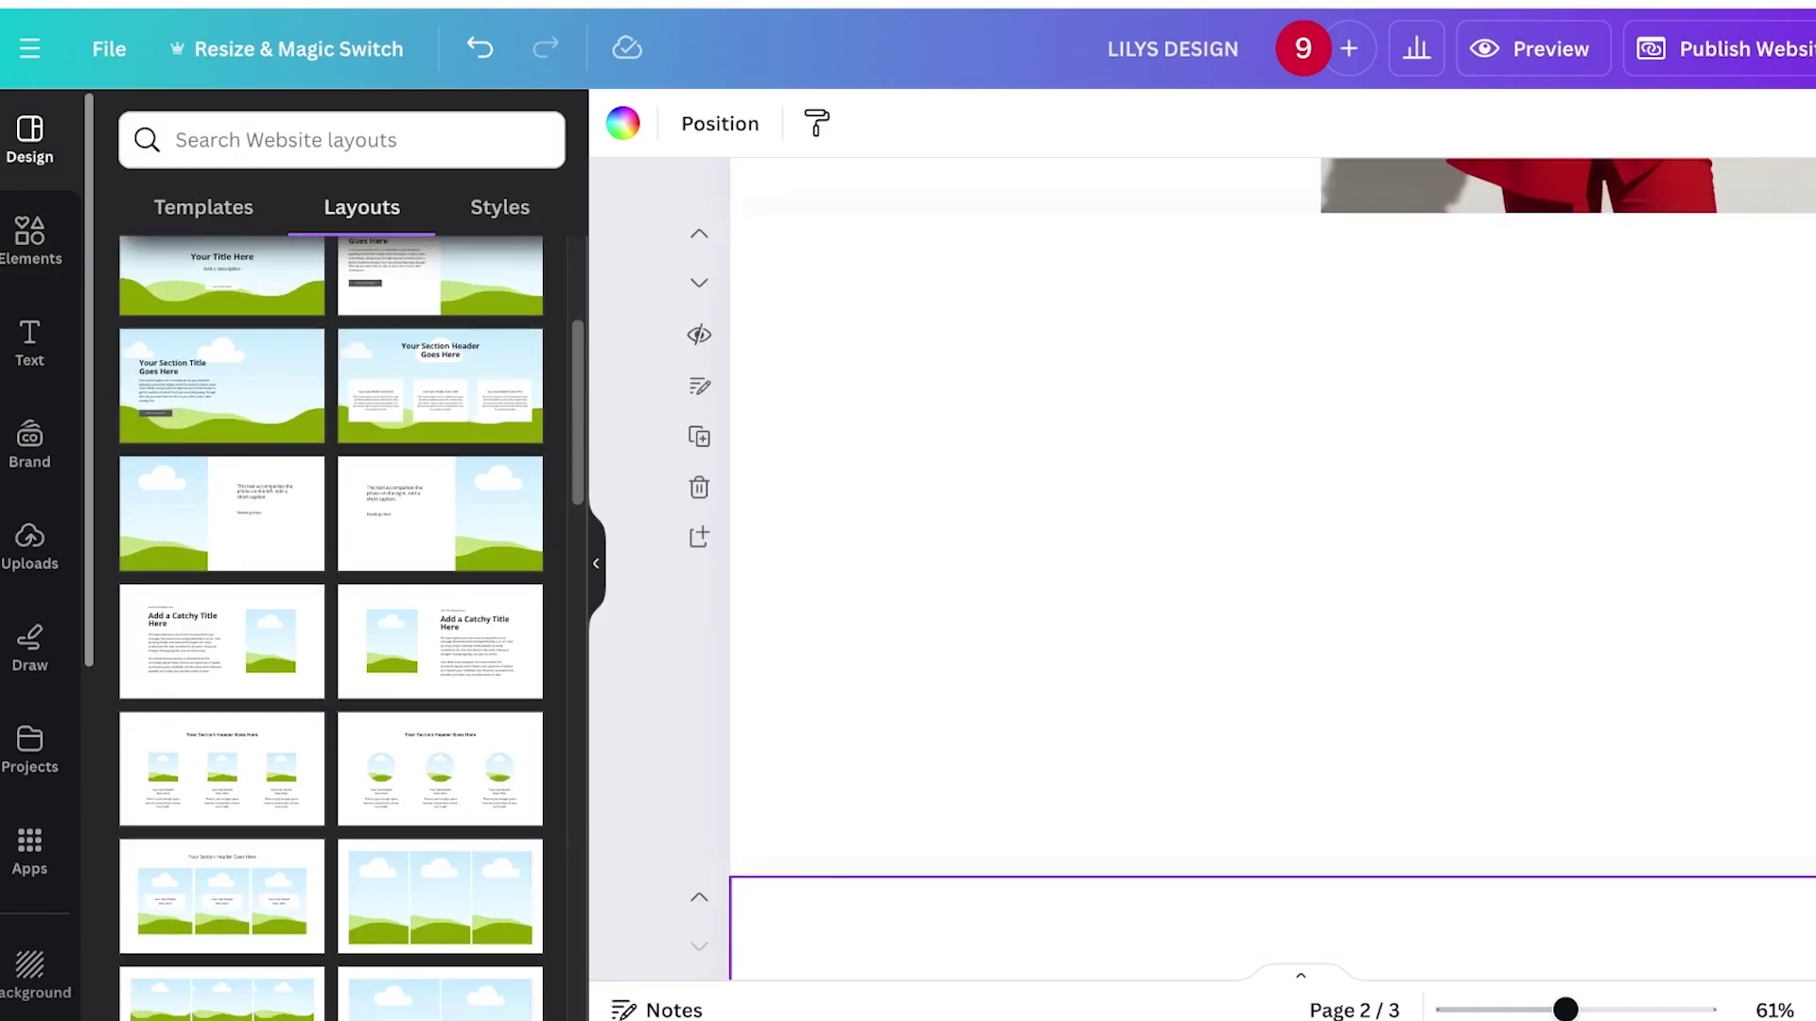
pyautogui.scroll(-3, 439, 671)
pyautogui.click(440, 681)
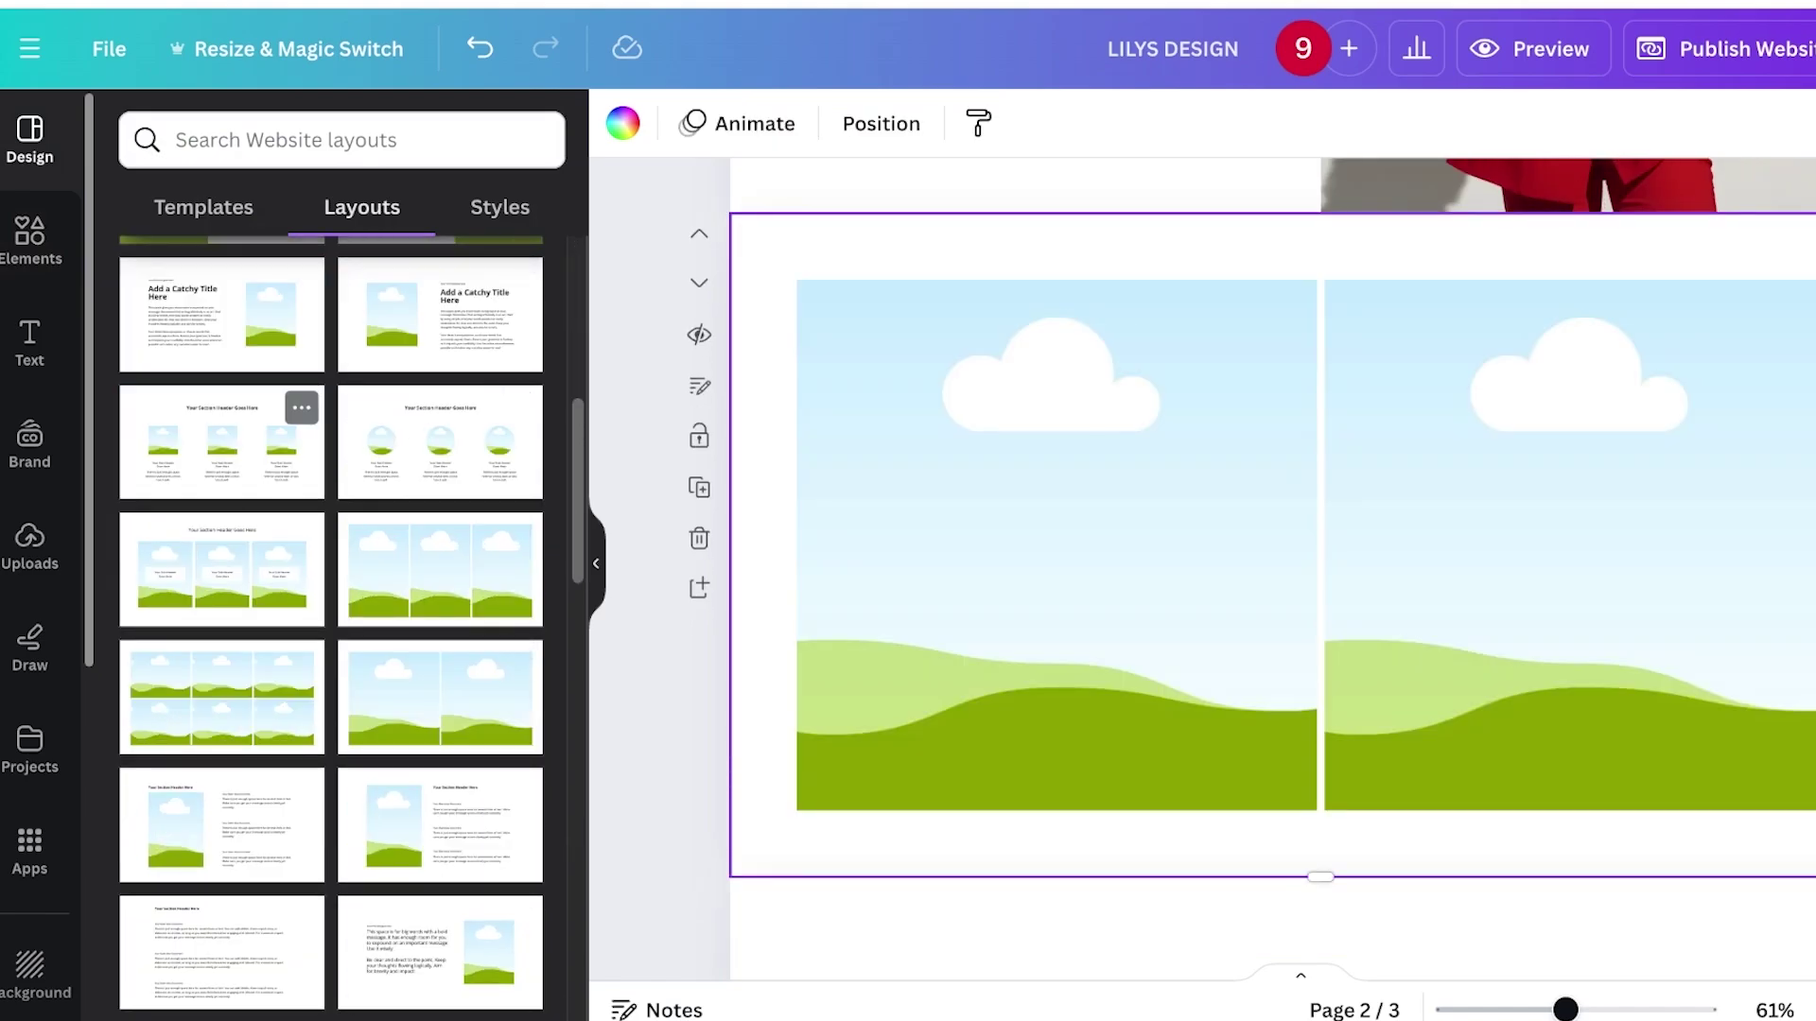
# Search for "fashion" photos again and place the blue handbag photo in the first image frame on page 2.
pyautogui.click(30, 240)
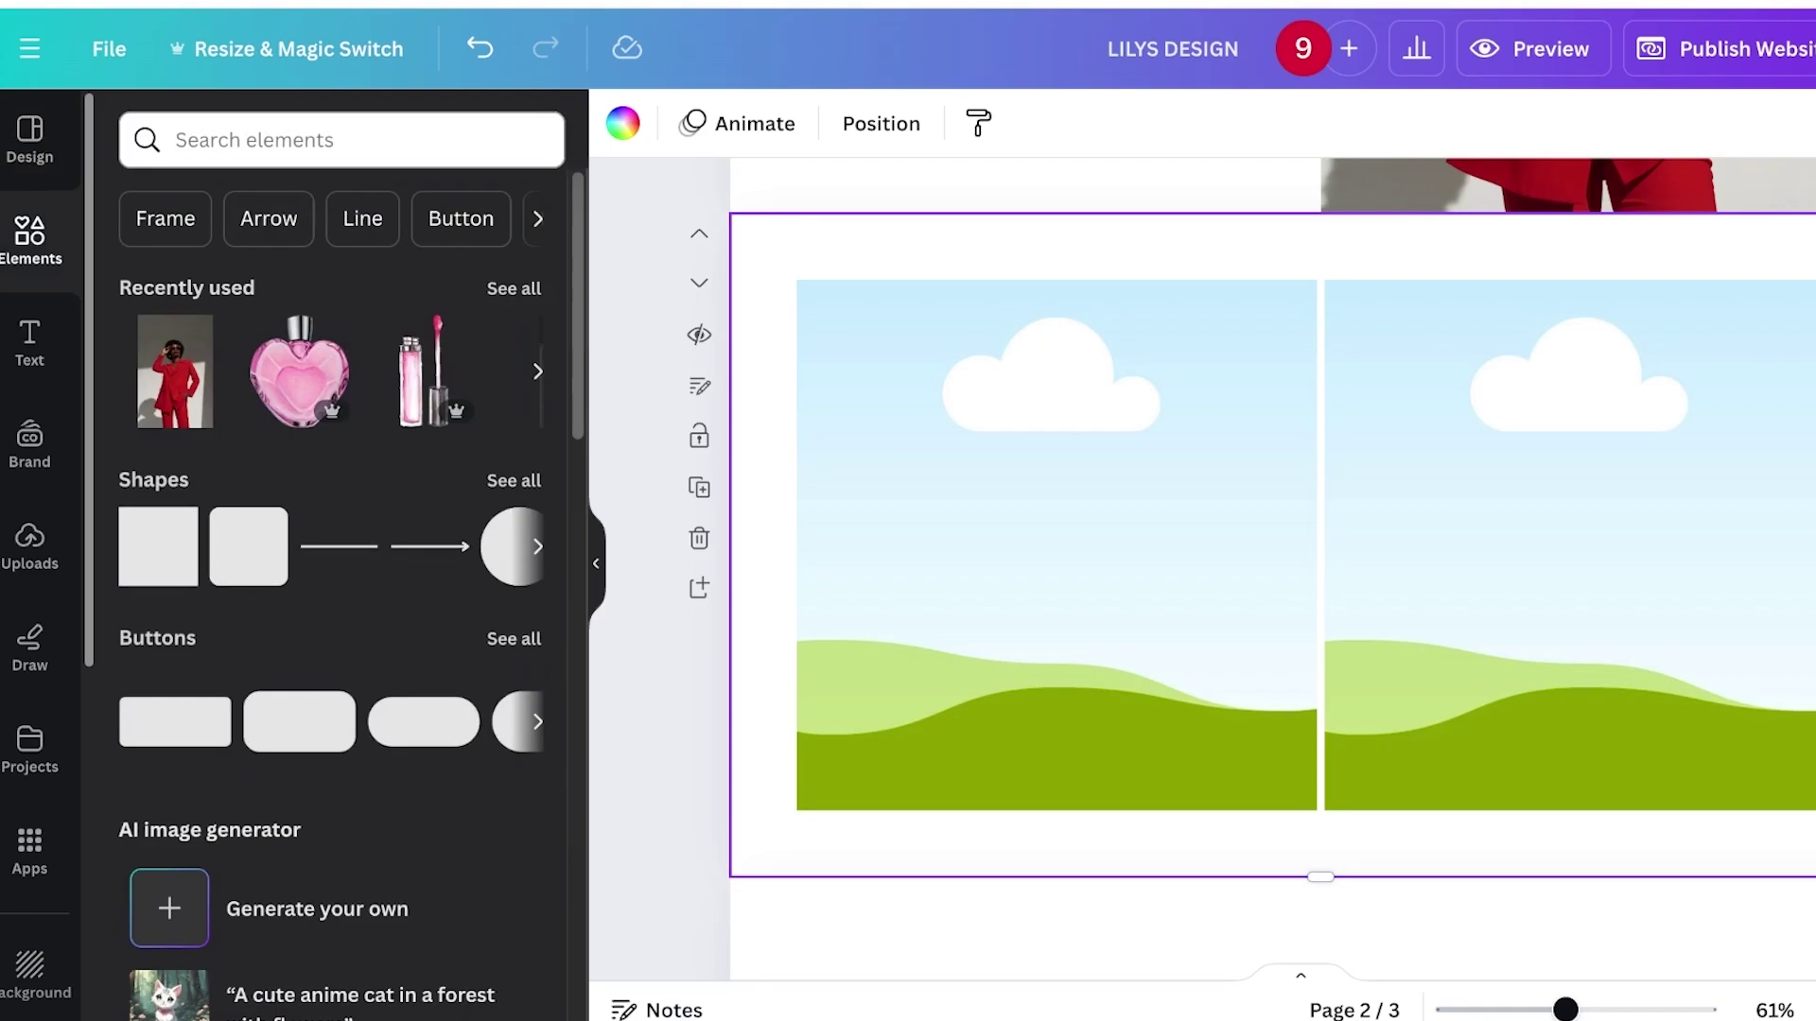
pyautogui.click(341, 140)
pyautogui.click(193, 265)
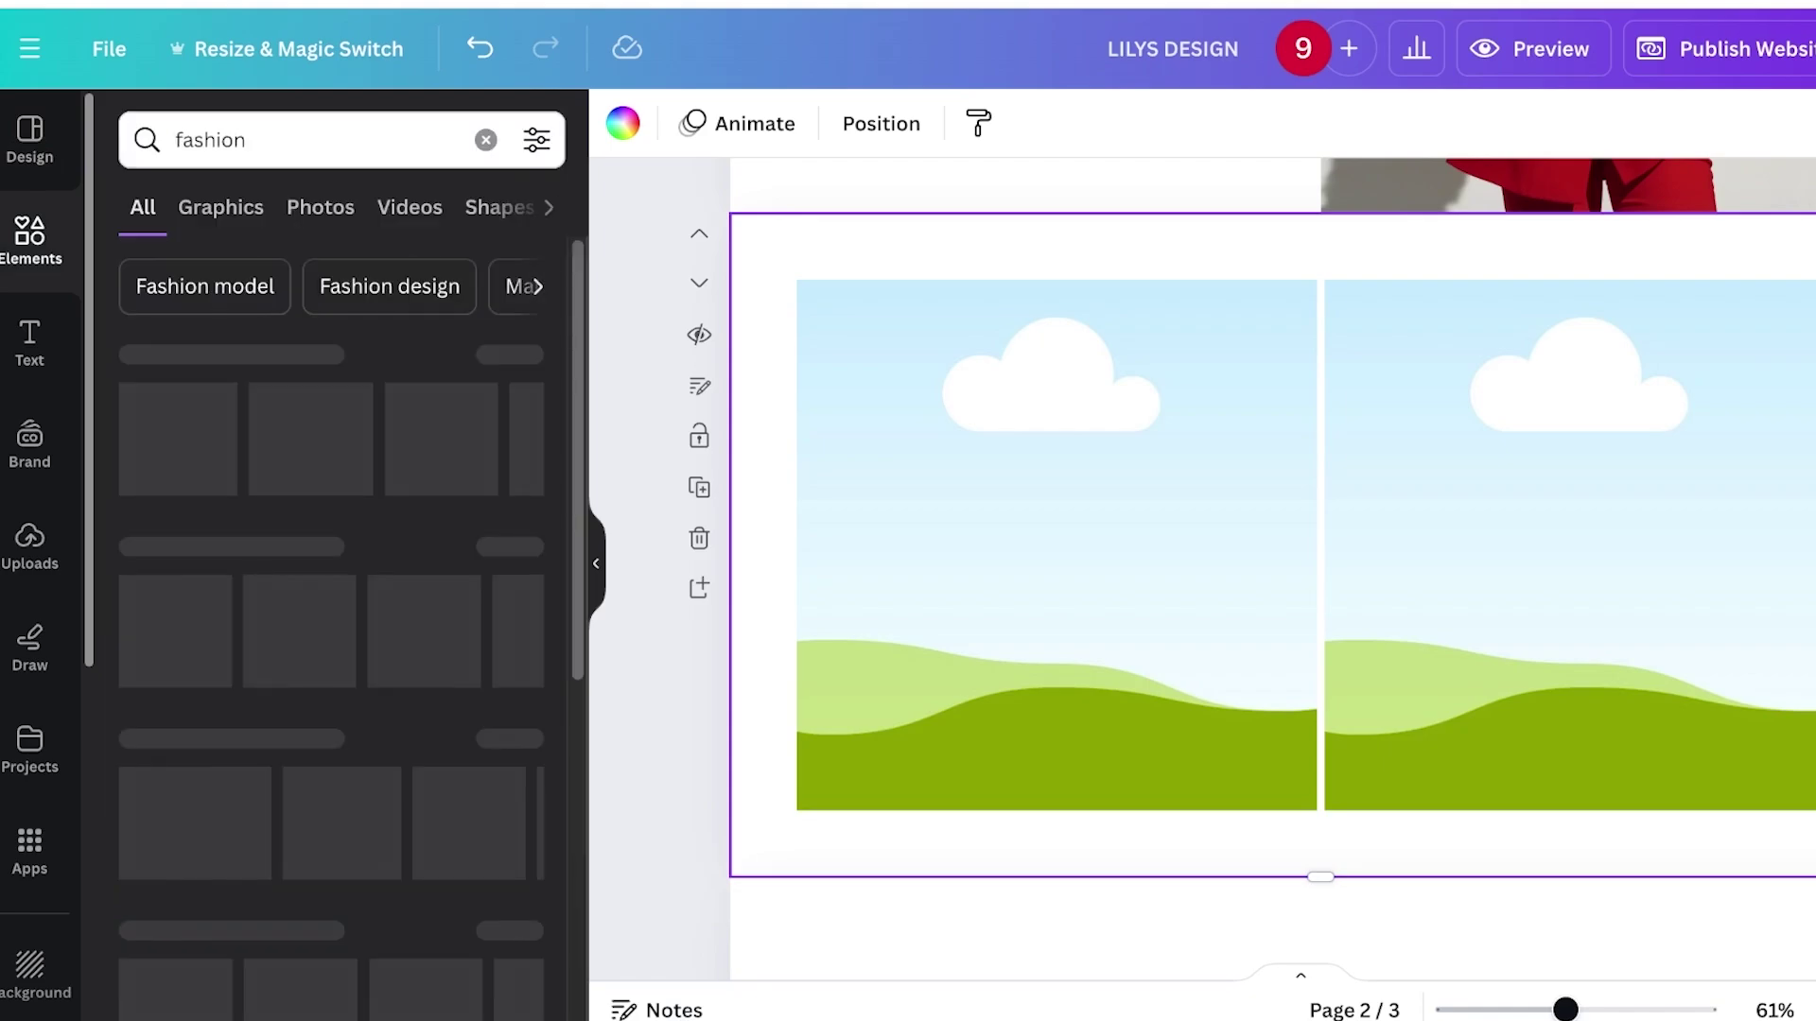
pyautogui.click(513, 548)
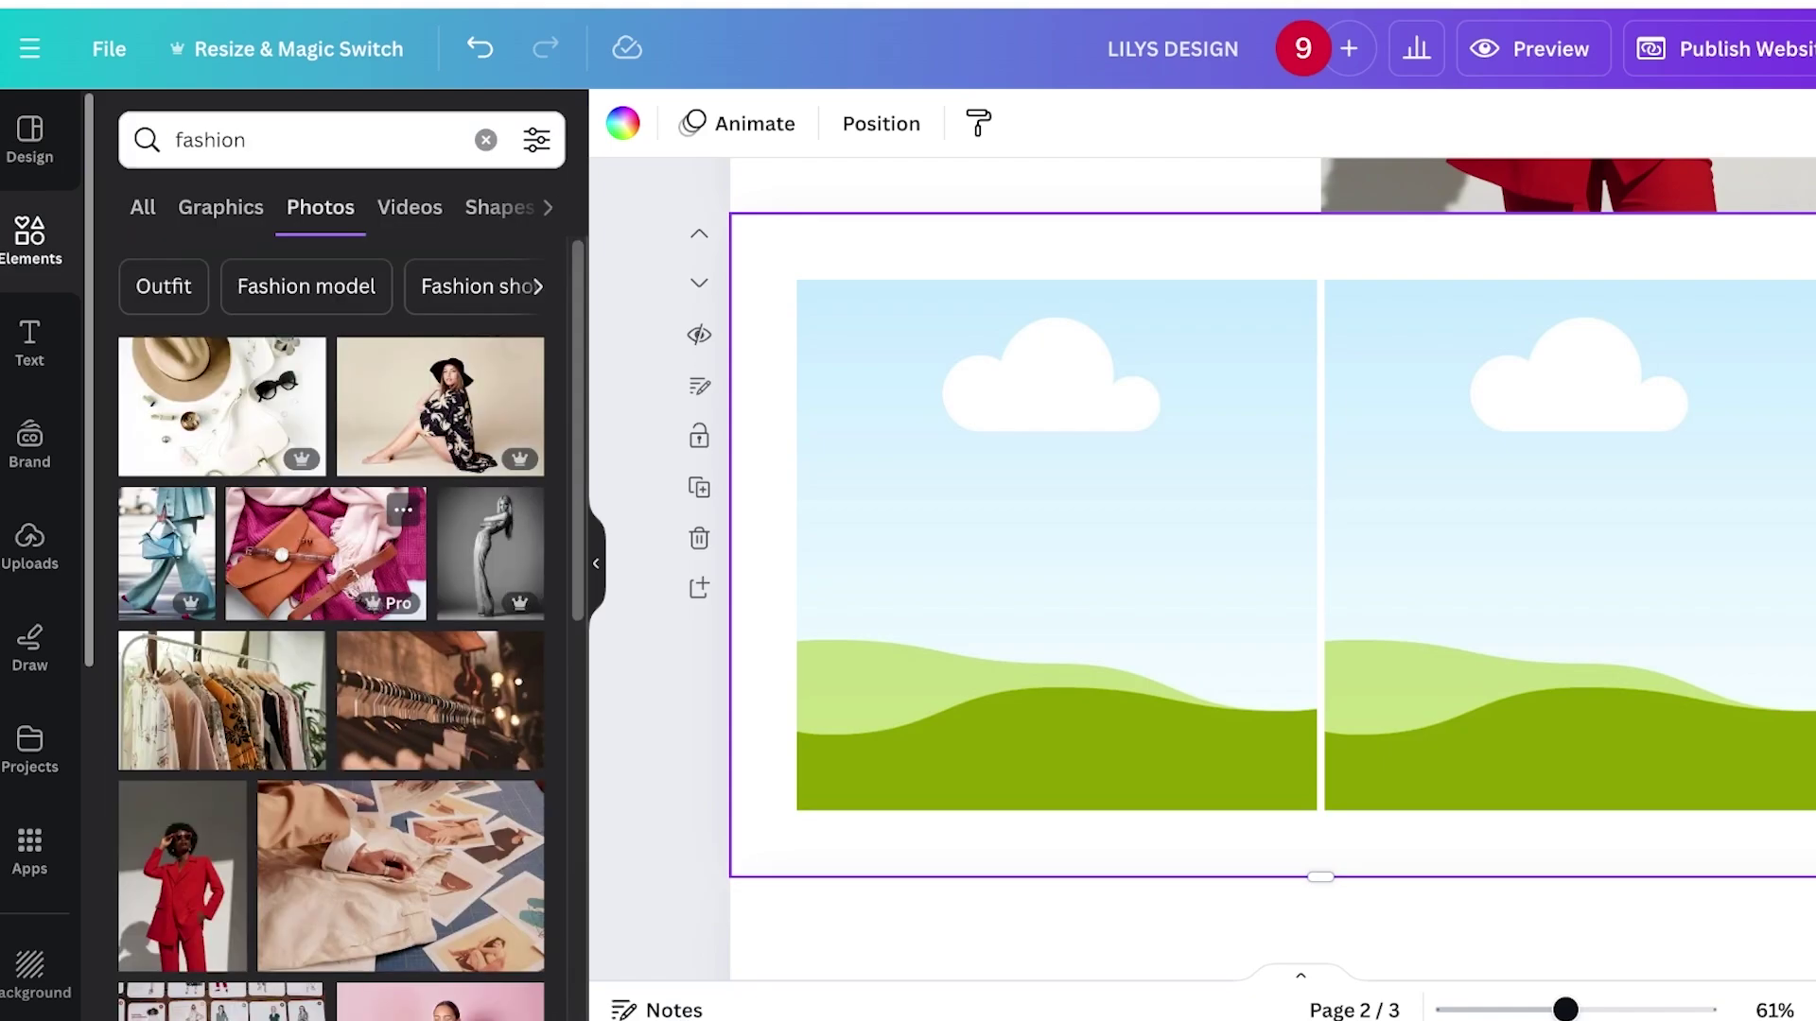
pyautogui.click(167, 553)
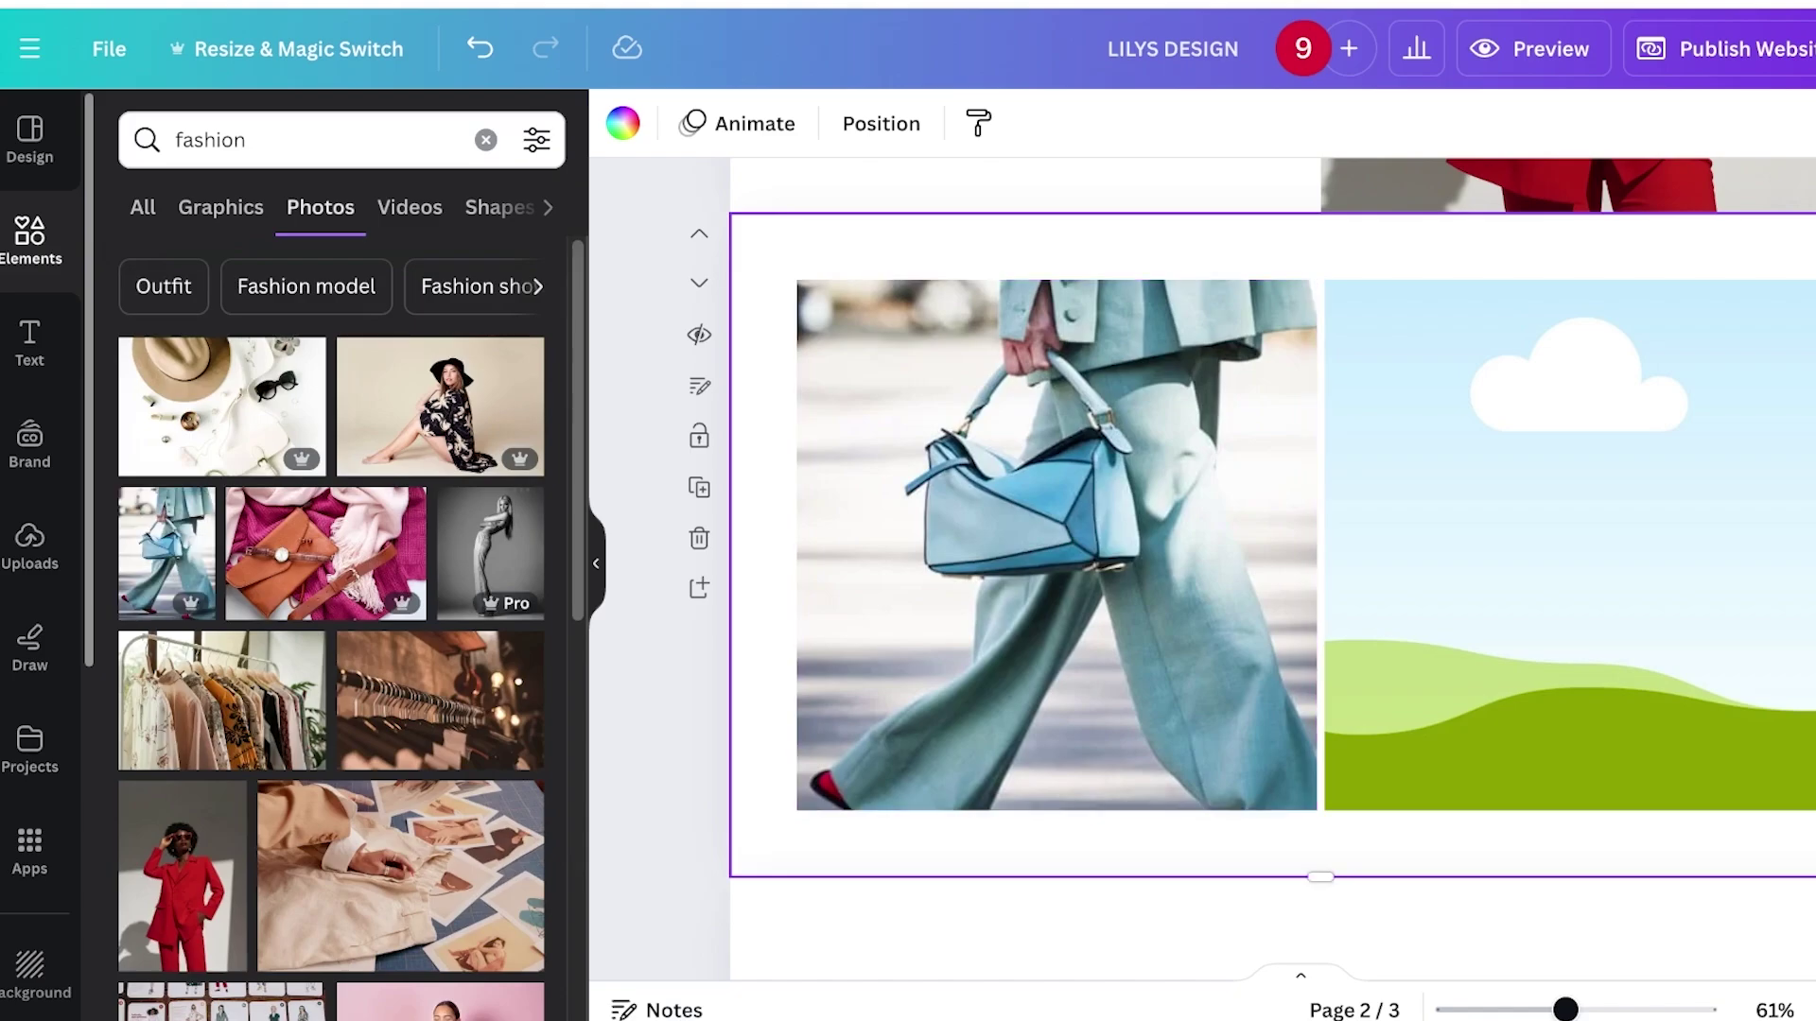
pyautogui.scroll(-5, 435, 662)
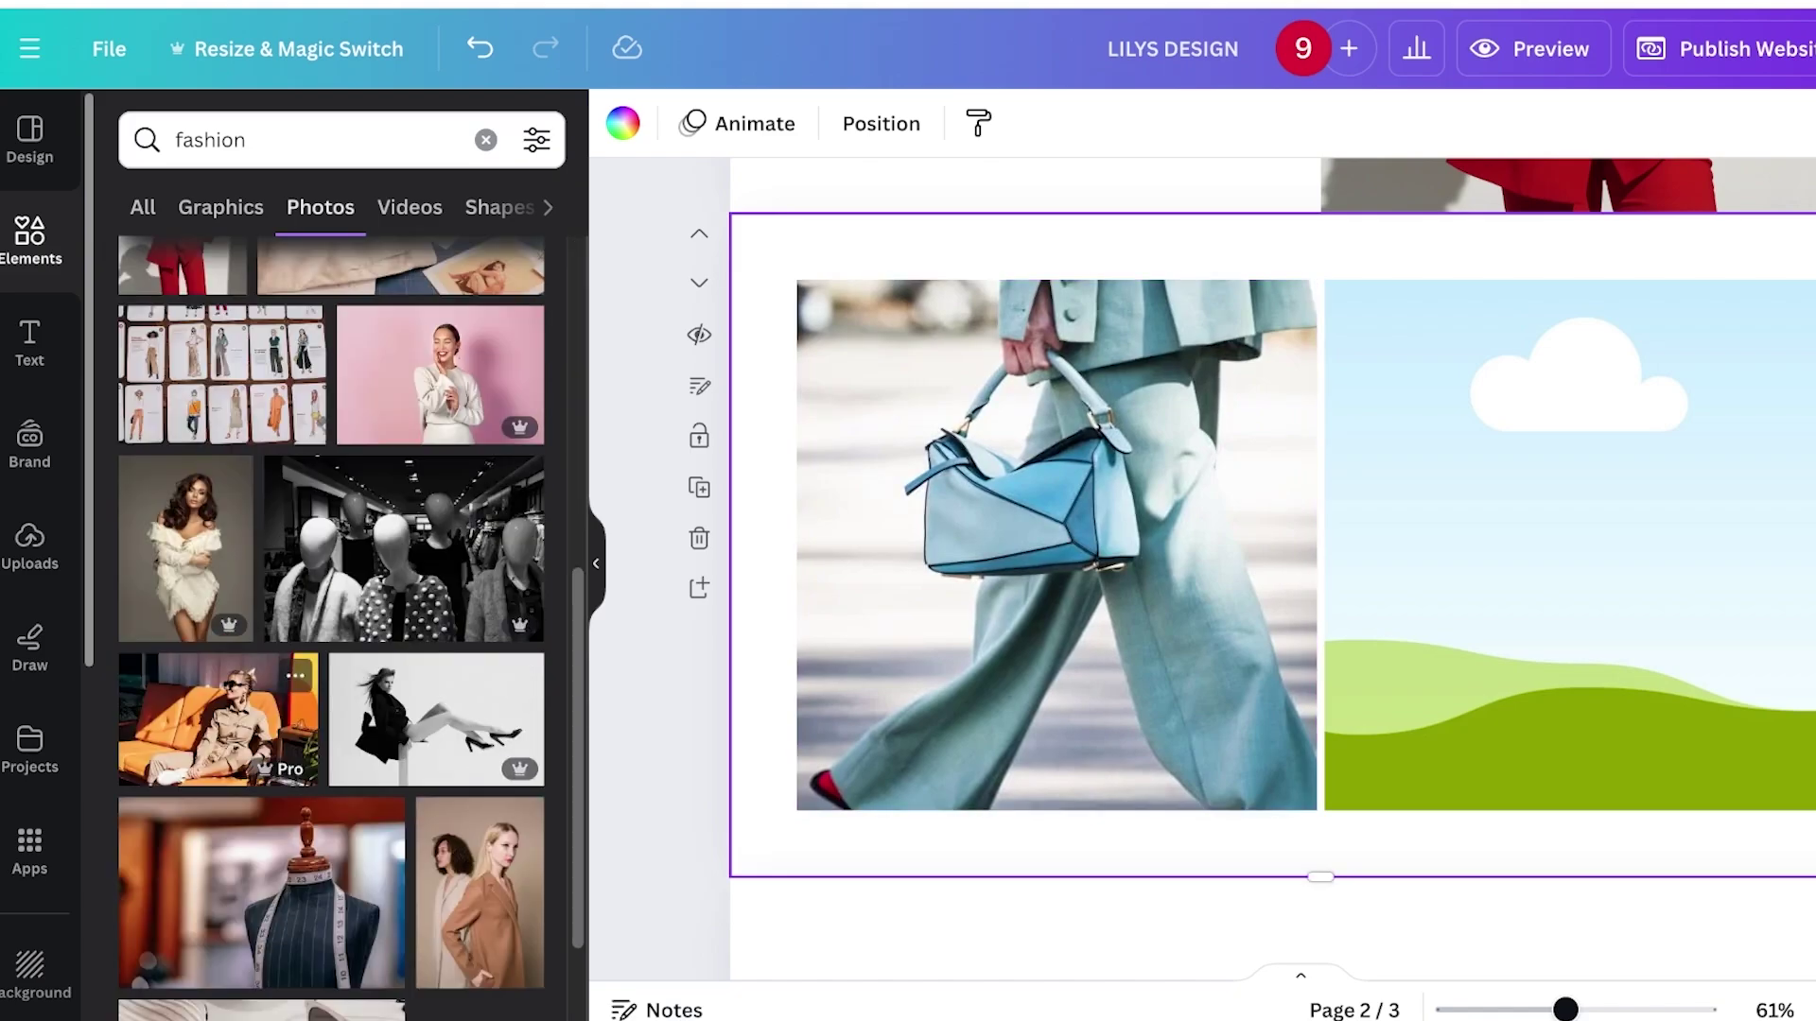
# Fill the second image frame on page 2 with the photo of the seated woman in the beige knit outfit.
pyautogui.scroll(-5, 378, 681)
pyautogui.click(480, 747)
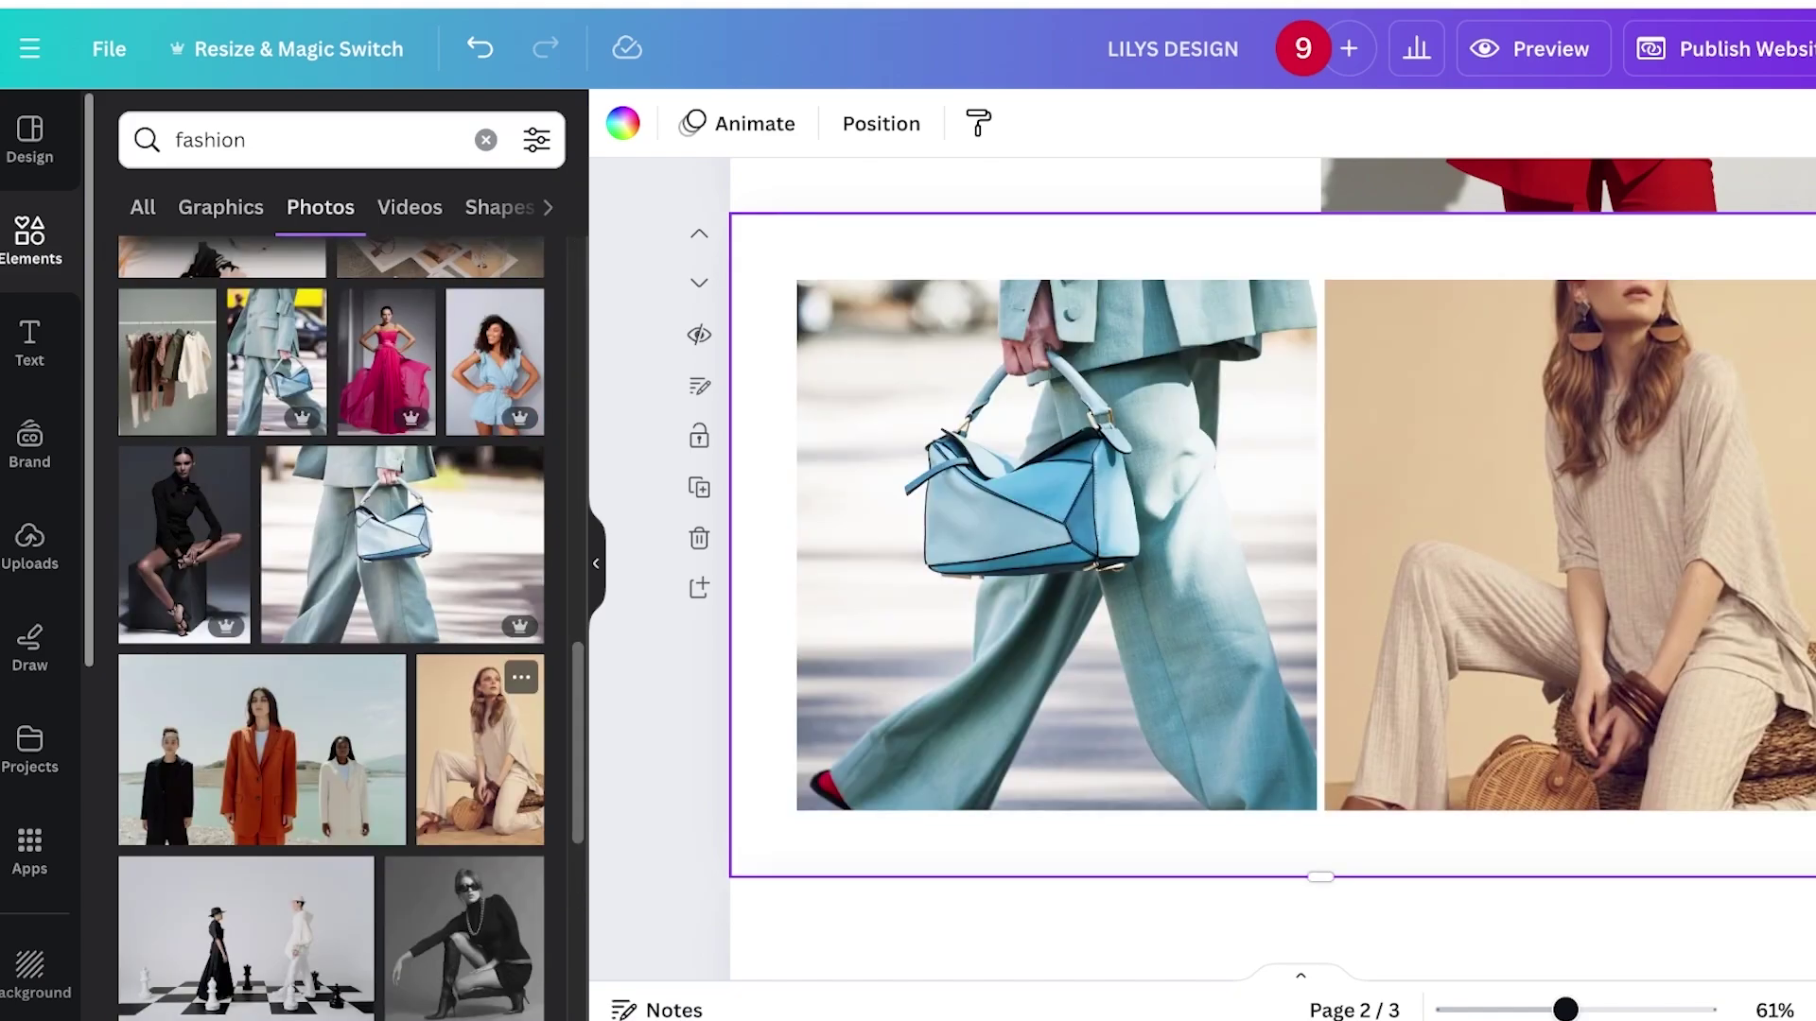
# Look over all three pages of the website, from the blank last page back to the first.
pyautogui.scroll(5, 1271, 567)
pyautogui.scroll(-8, 1272, 567)
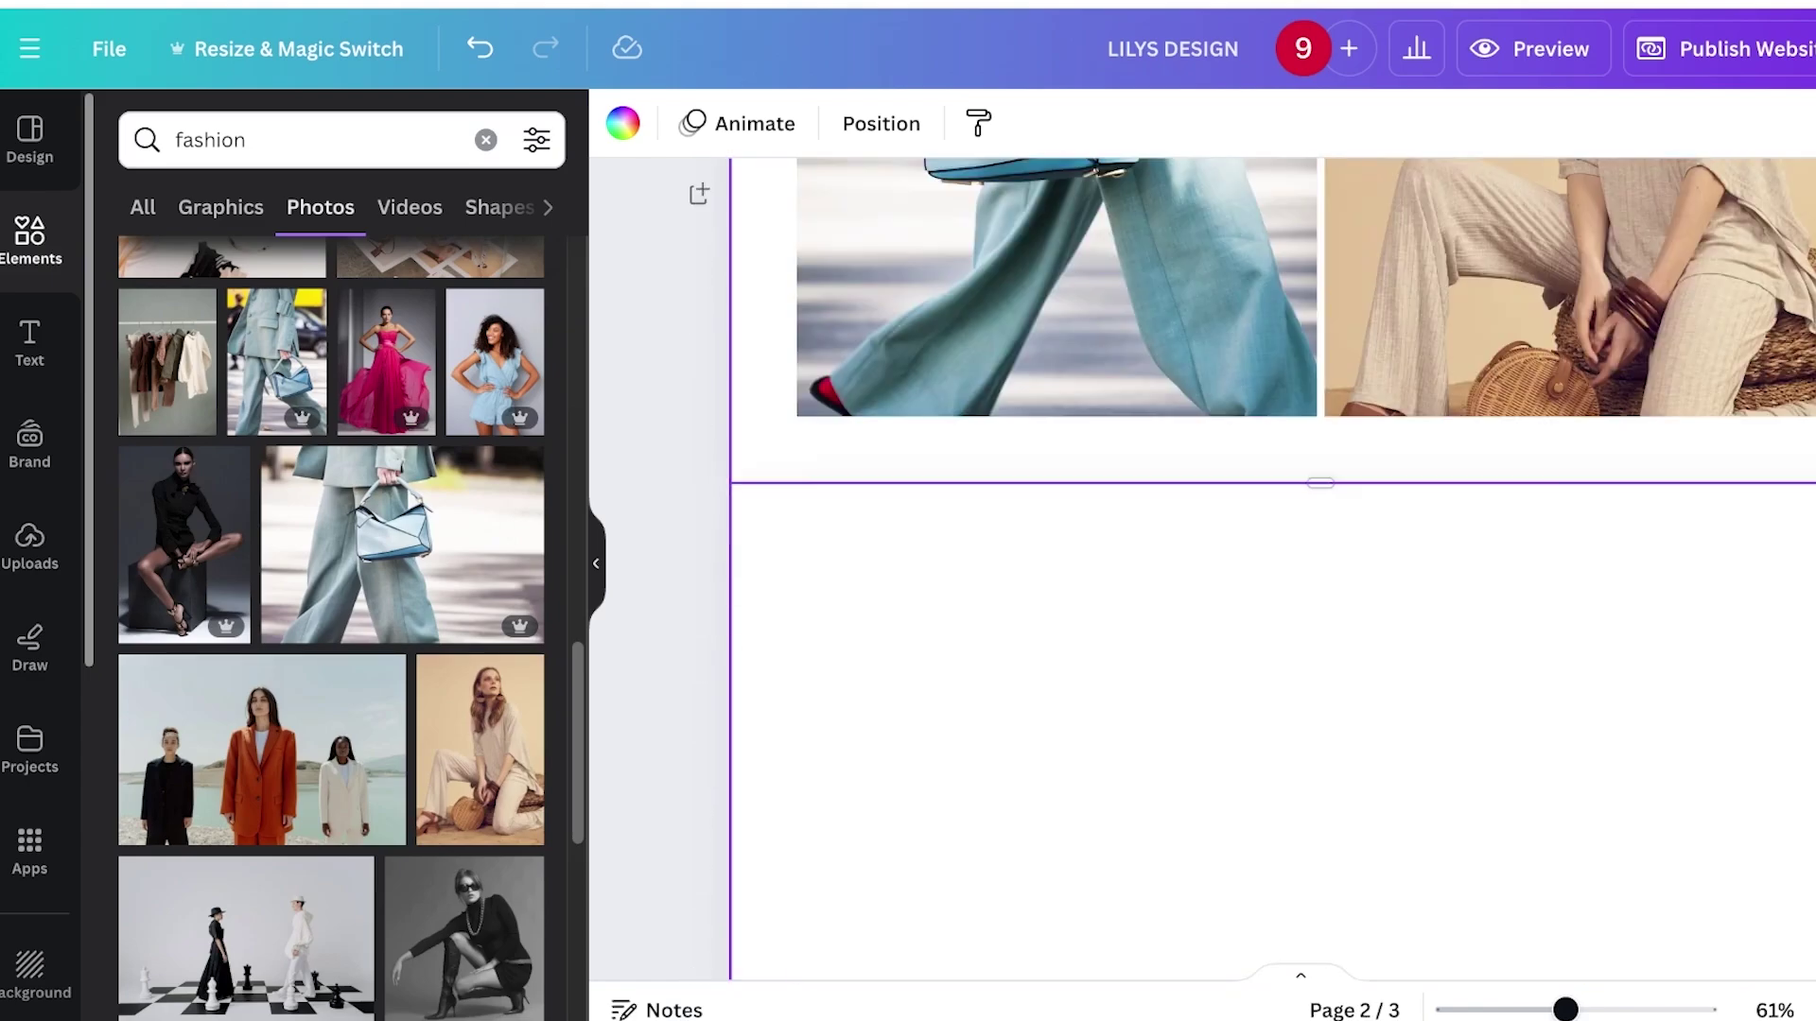
pyautogui.click(1272, 700)
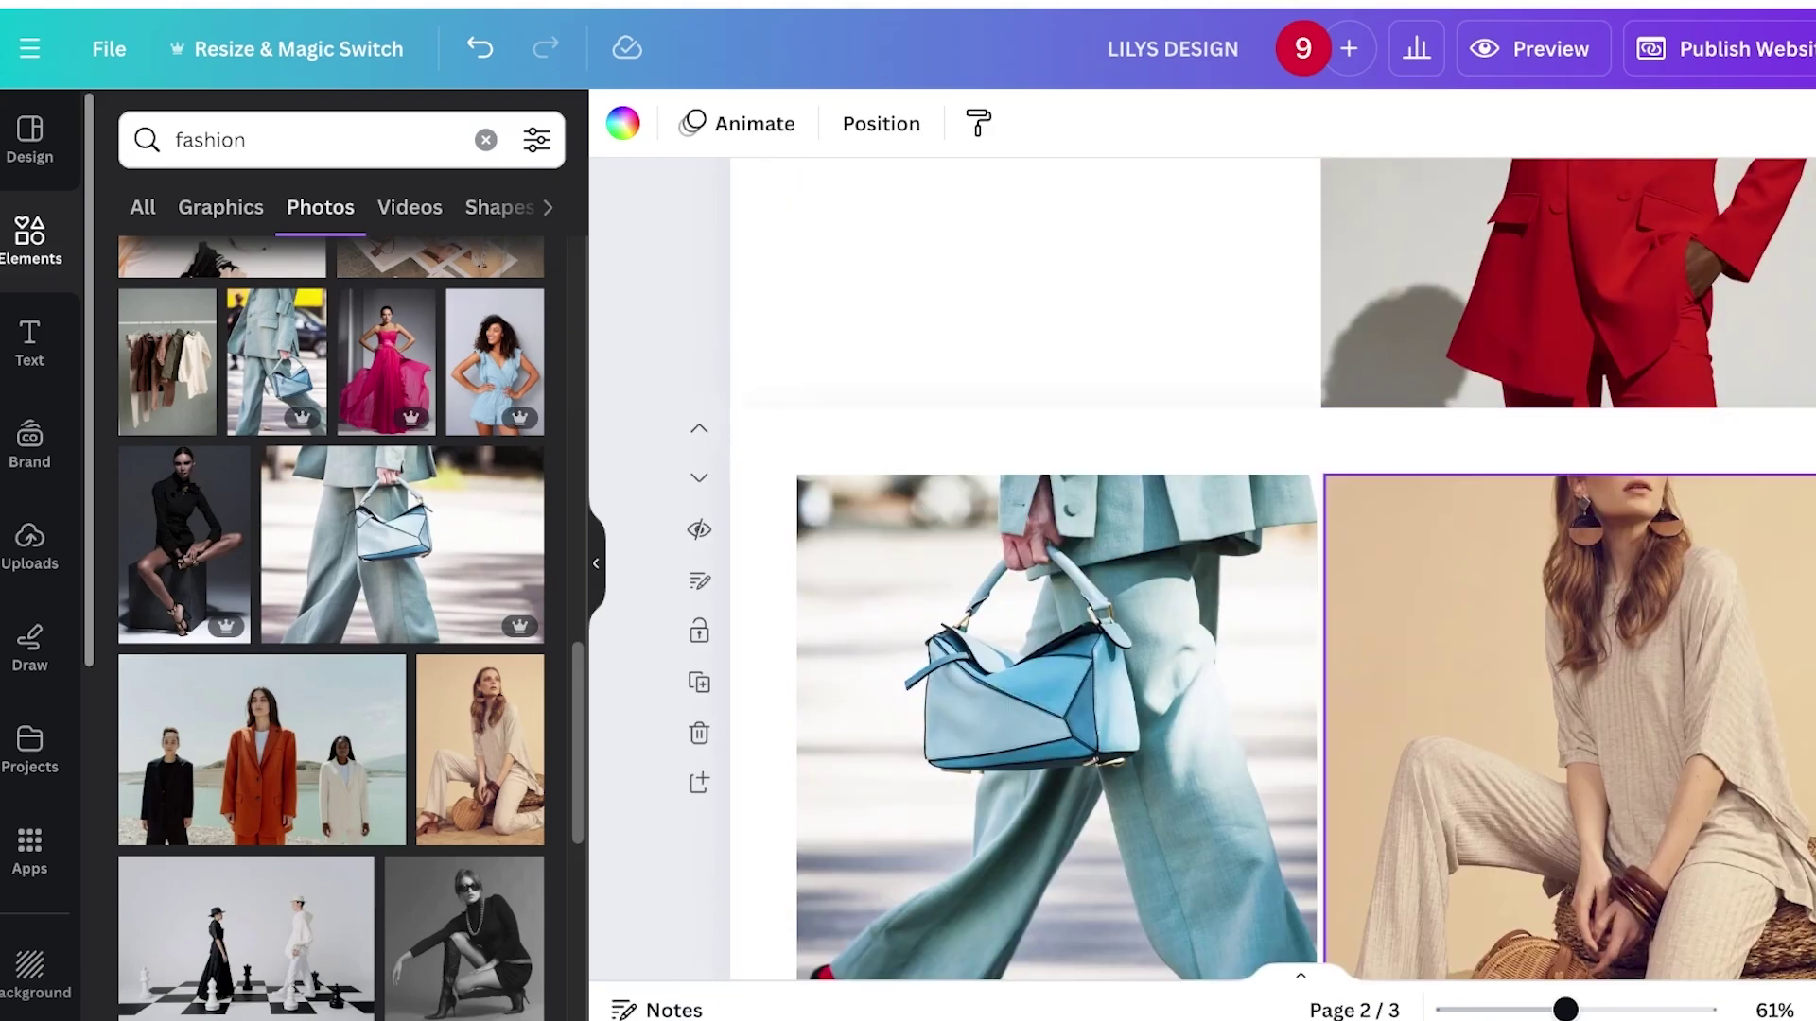
pyautogui.scroll(-9, 1399, 605)
pyautogui.scroll(12, 1400, 605)
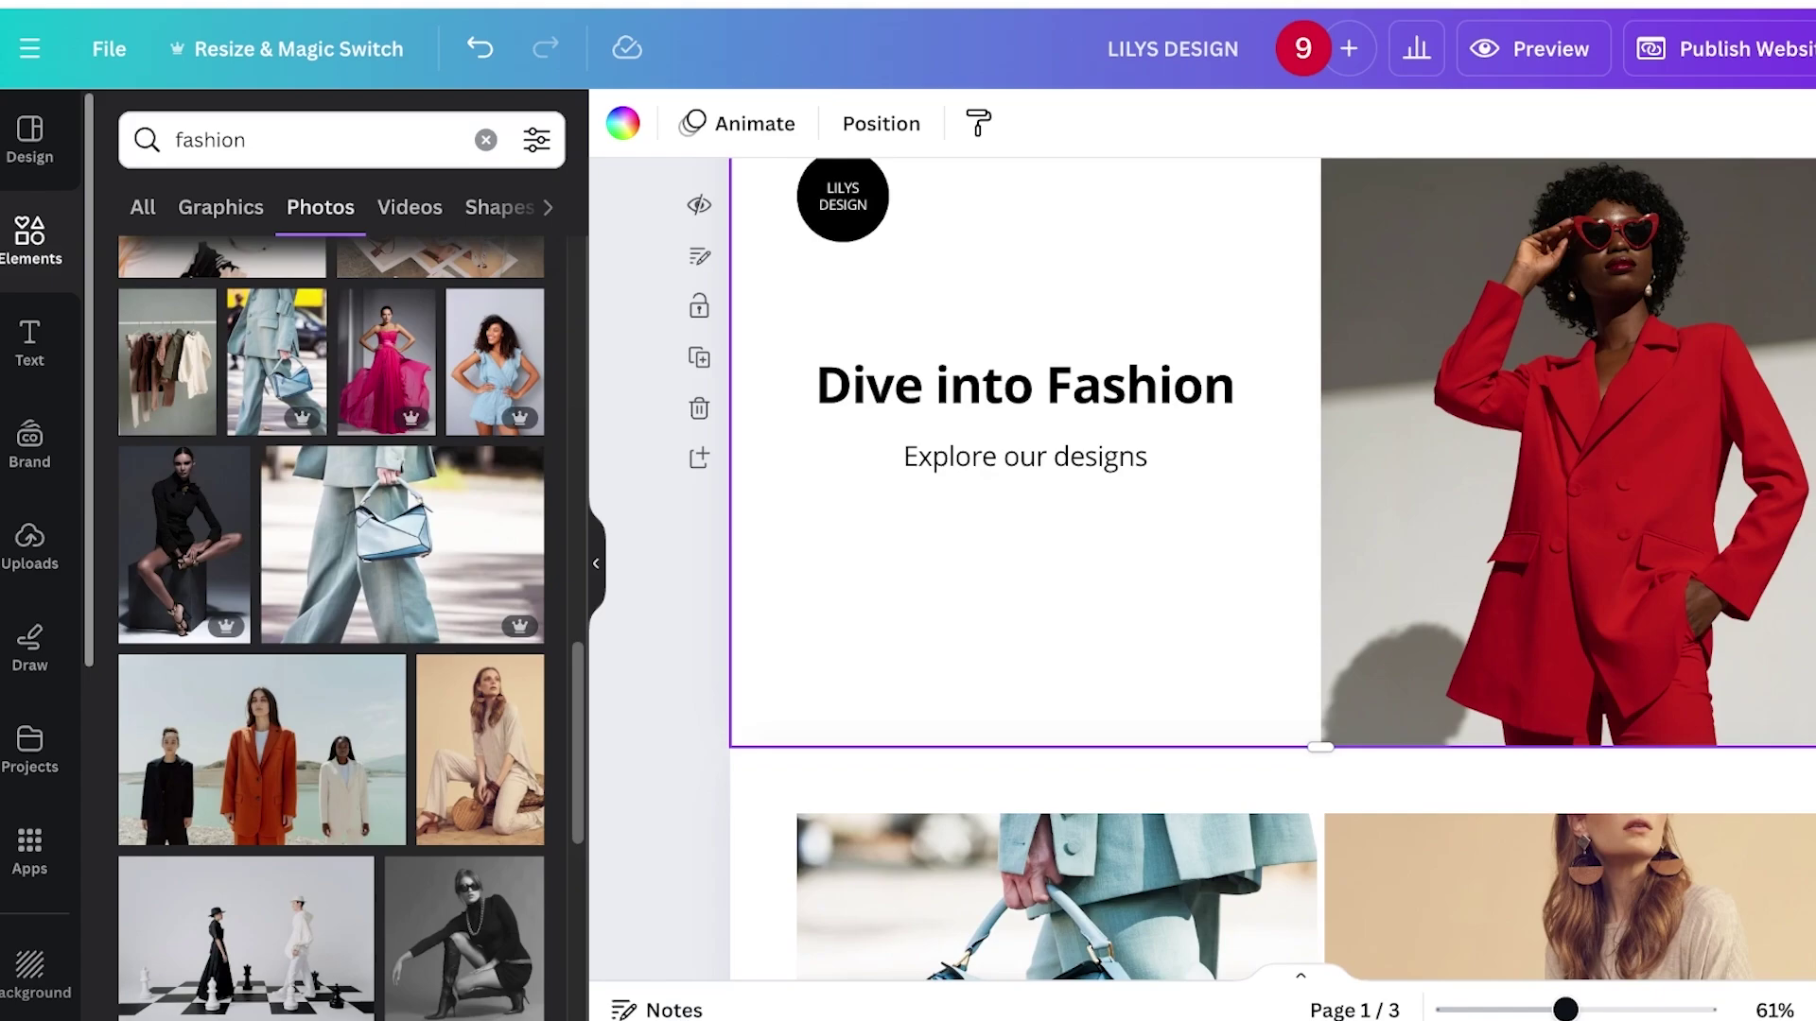
pyautogui.scroll(1, 1251, 567)
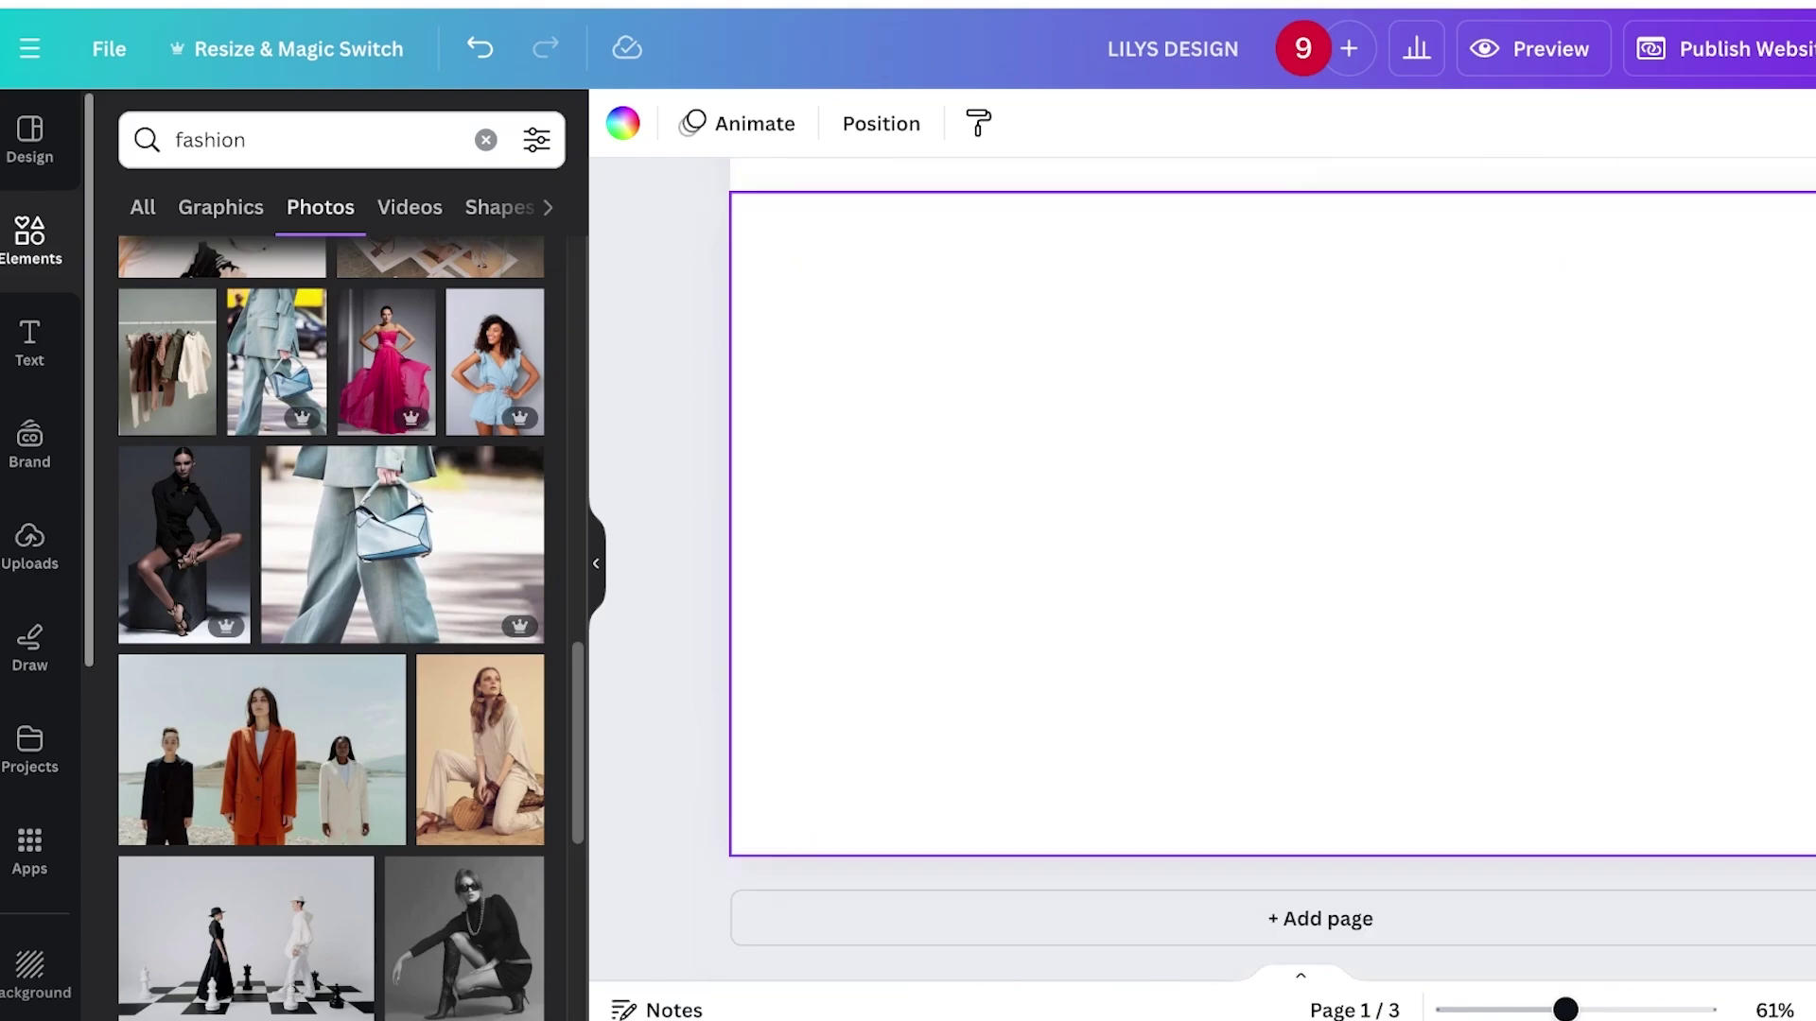
pyautogui.scroll(12, 1272, 567)
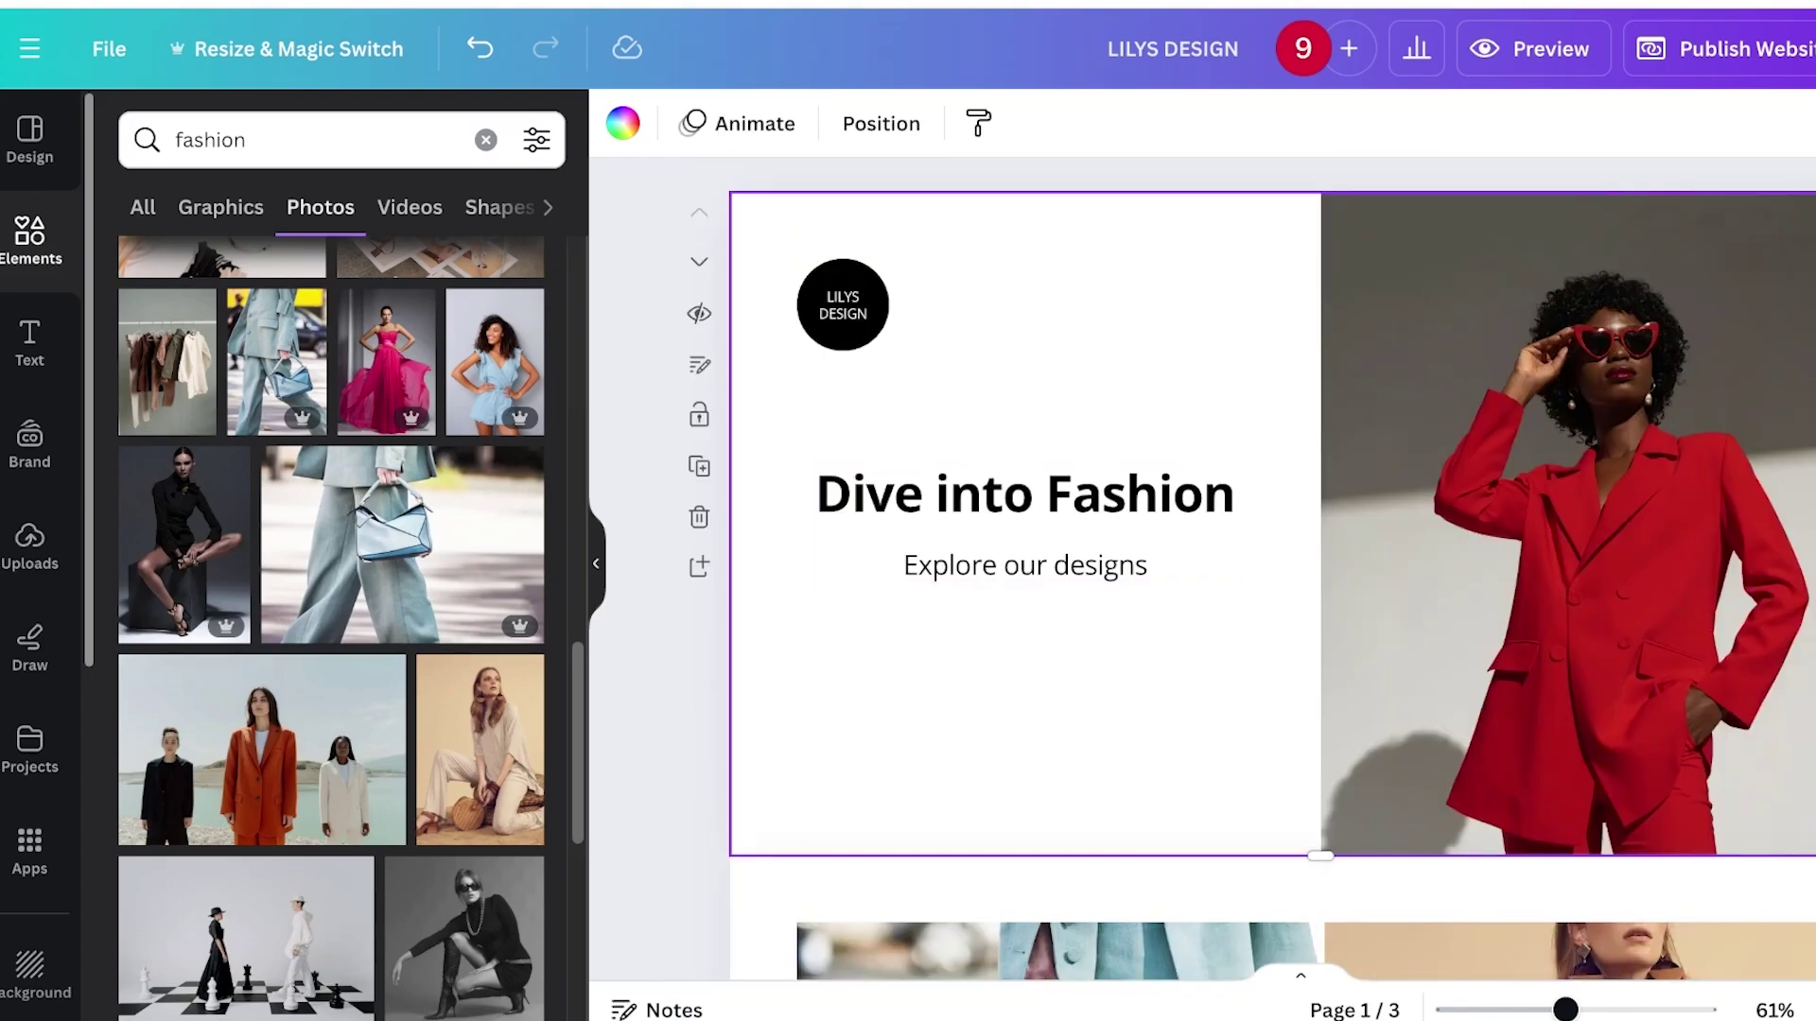
# Add a heading reading "Buy Now" to page 1, shrink it to about size 31.3 and place it below the "Explore our designs" line.
pyautogui.click(29, 241)
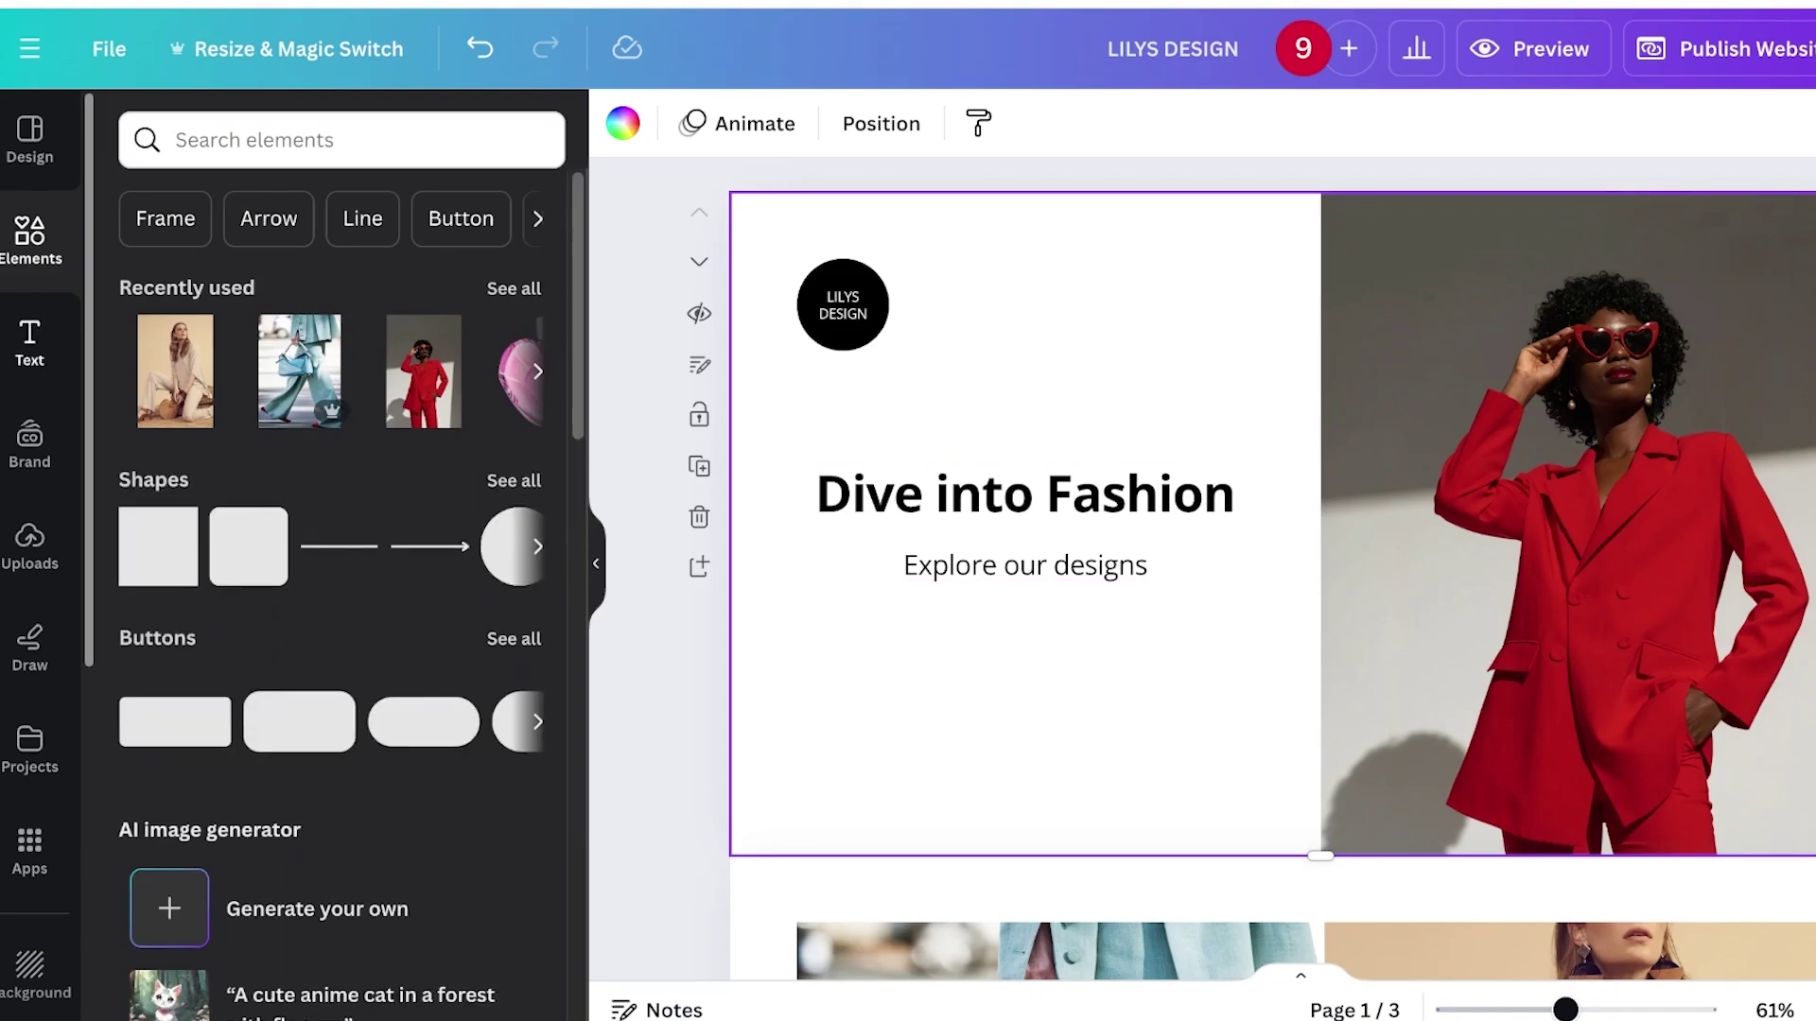
pyautogui.click(29, 342)
pyautogui.scroll(-4, 331, 543)
pyautogui.scroll(4, 331, 511)
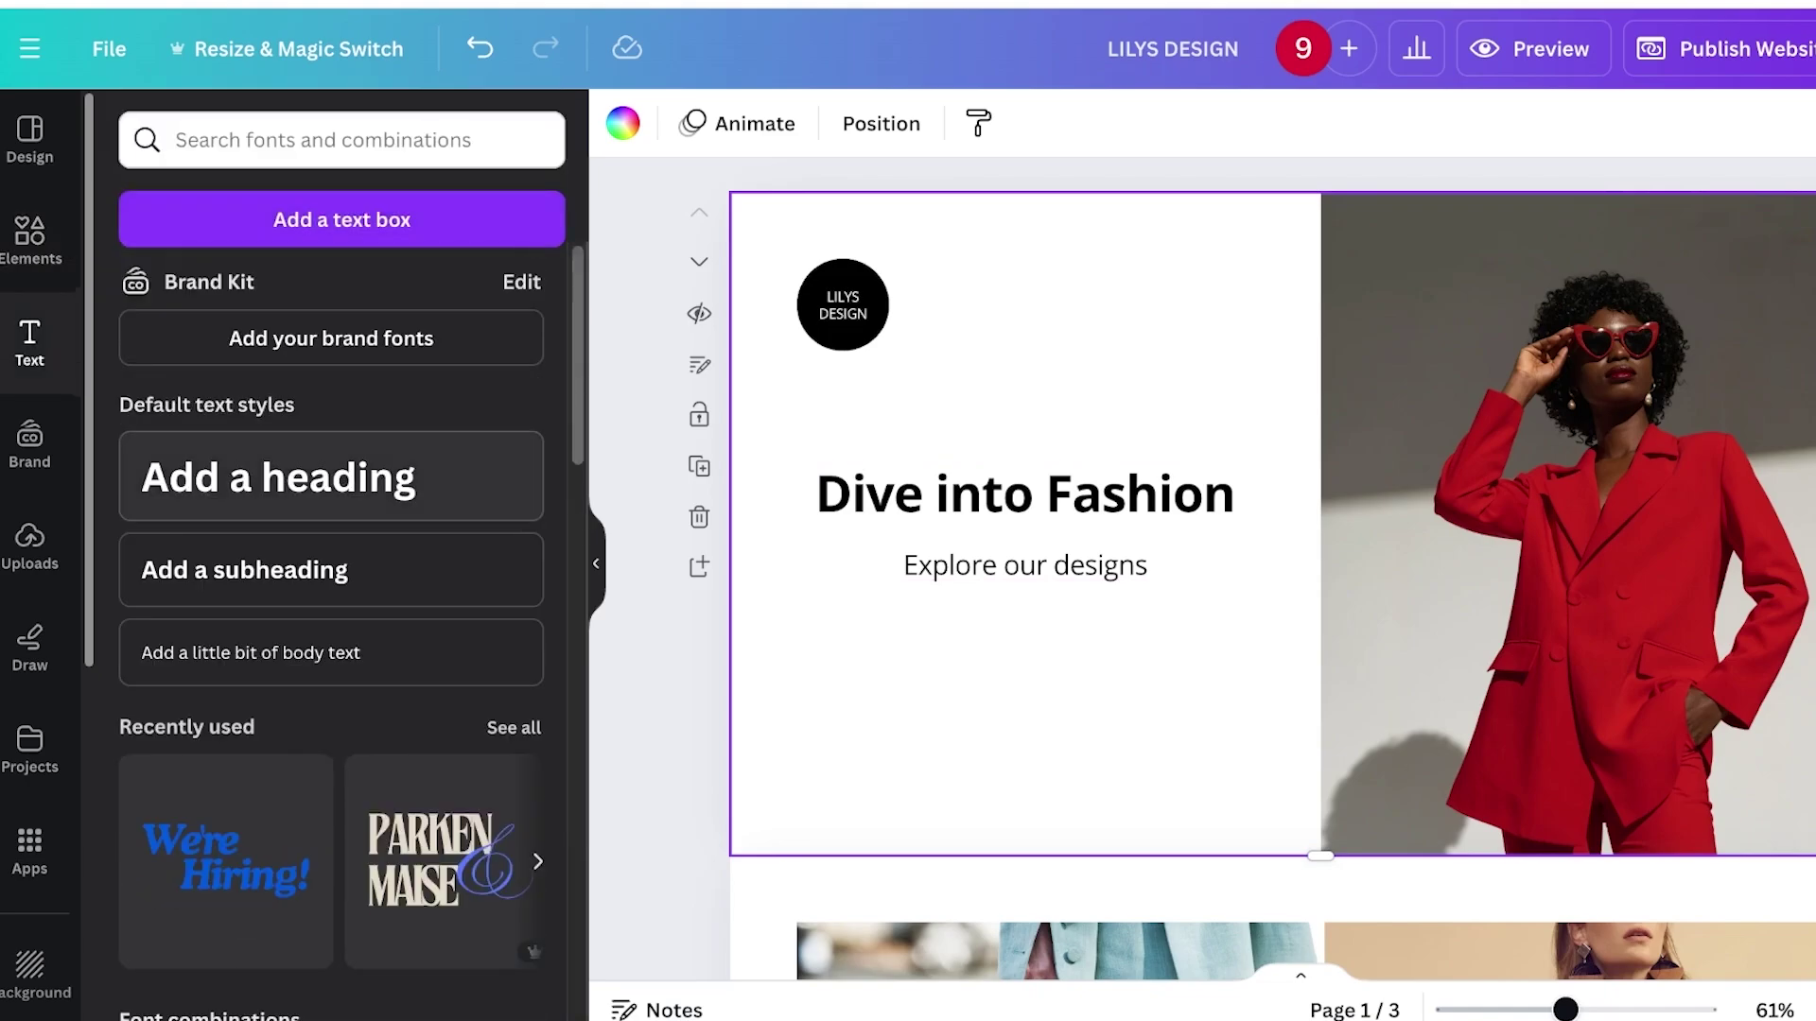
pyautogui.click(331, 477)
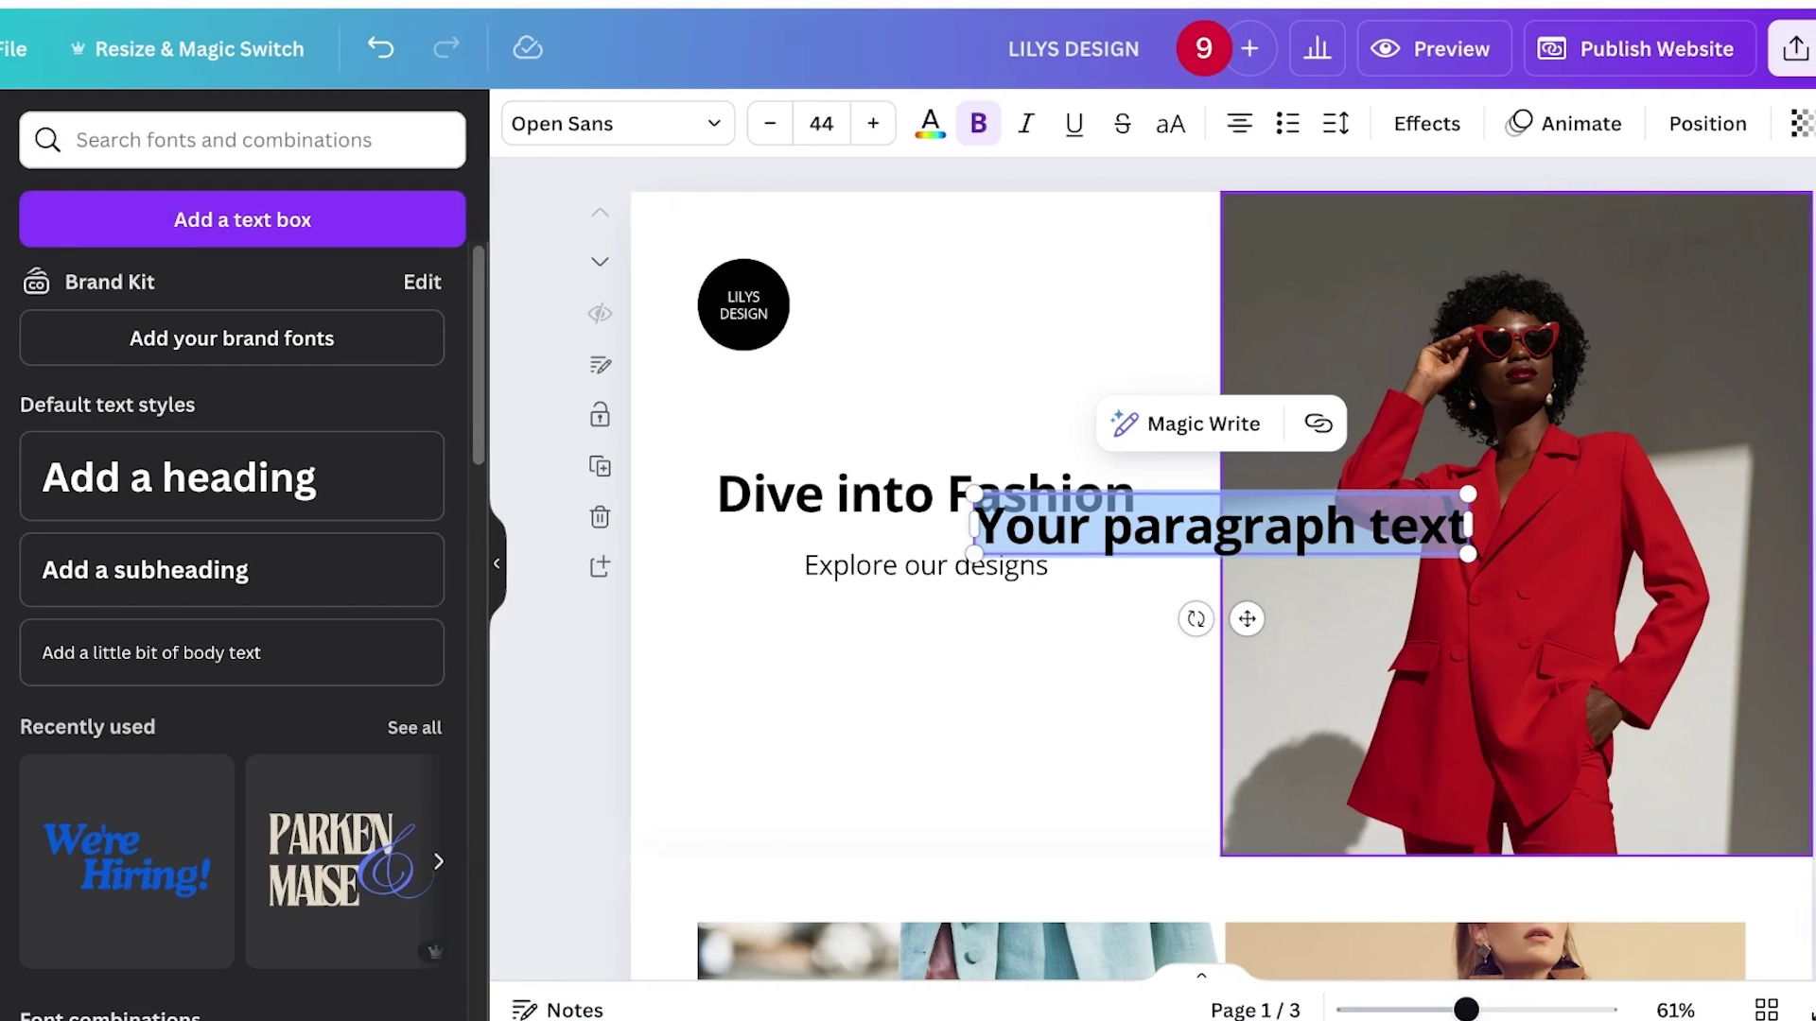
pyautogui.press('BackSpace')
pyautogui.write('But')
pyautogui.press('BackSpace')
pyautogui.write('y Now')
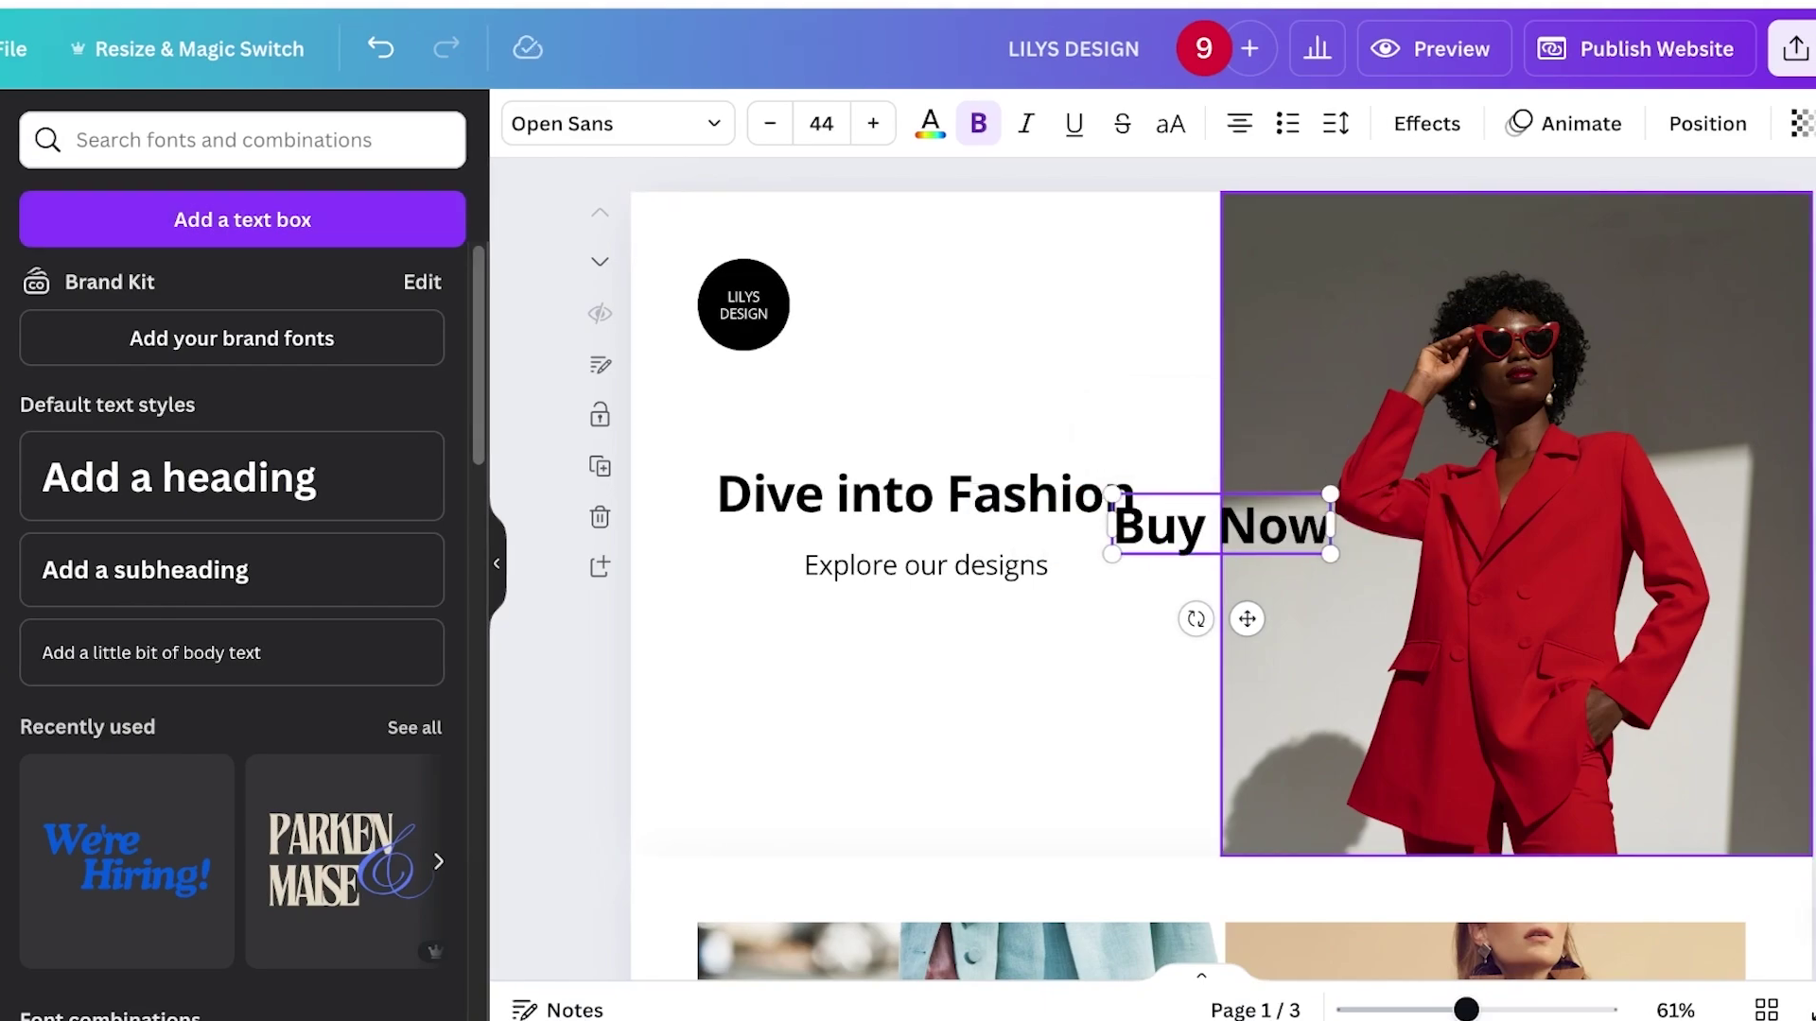
pyautogui.moveTo(1330, 554); pyautogui.dragTo(775, 749)
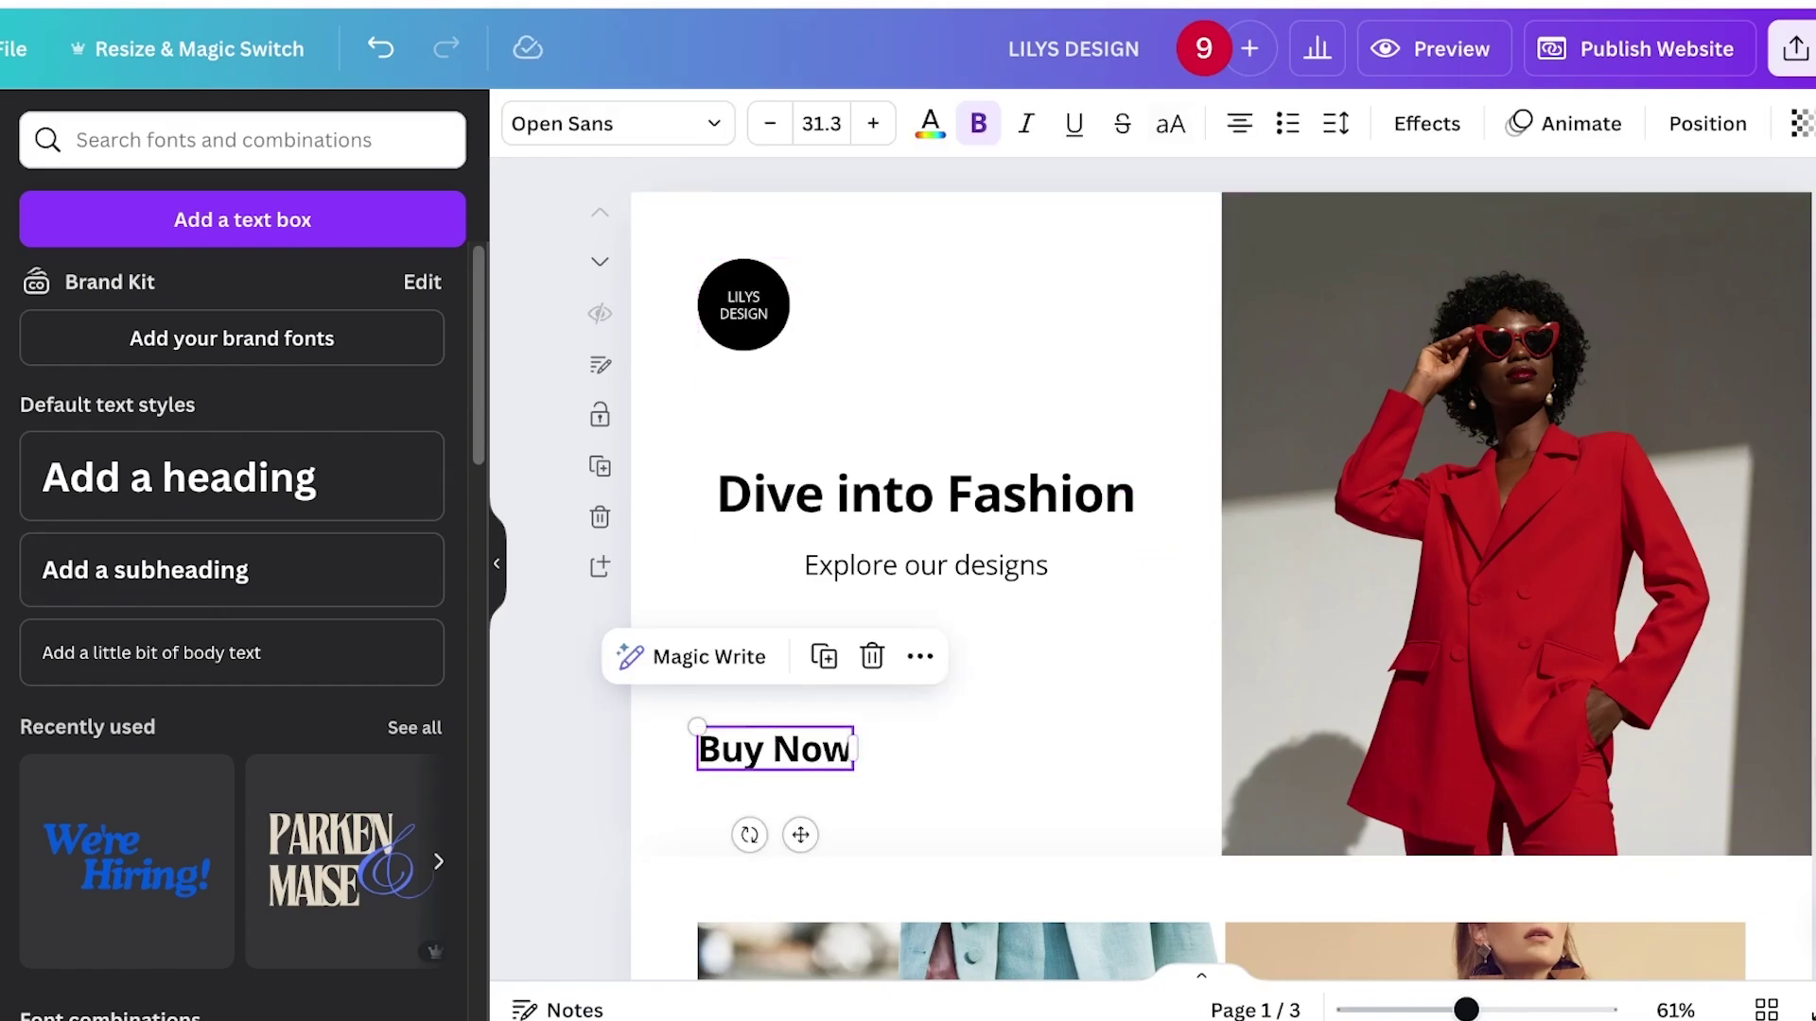
# Apply the Background text effect to "Buy Now" with roundness 0, spread 87 and transparency 100.
pyautogui.click(1427, 124)
pyautogui.scroll(-2, 189, 605)
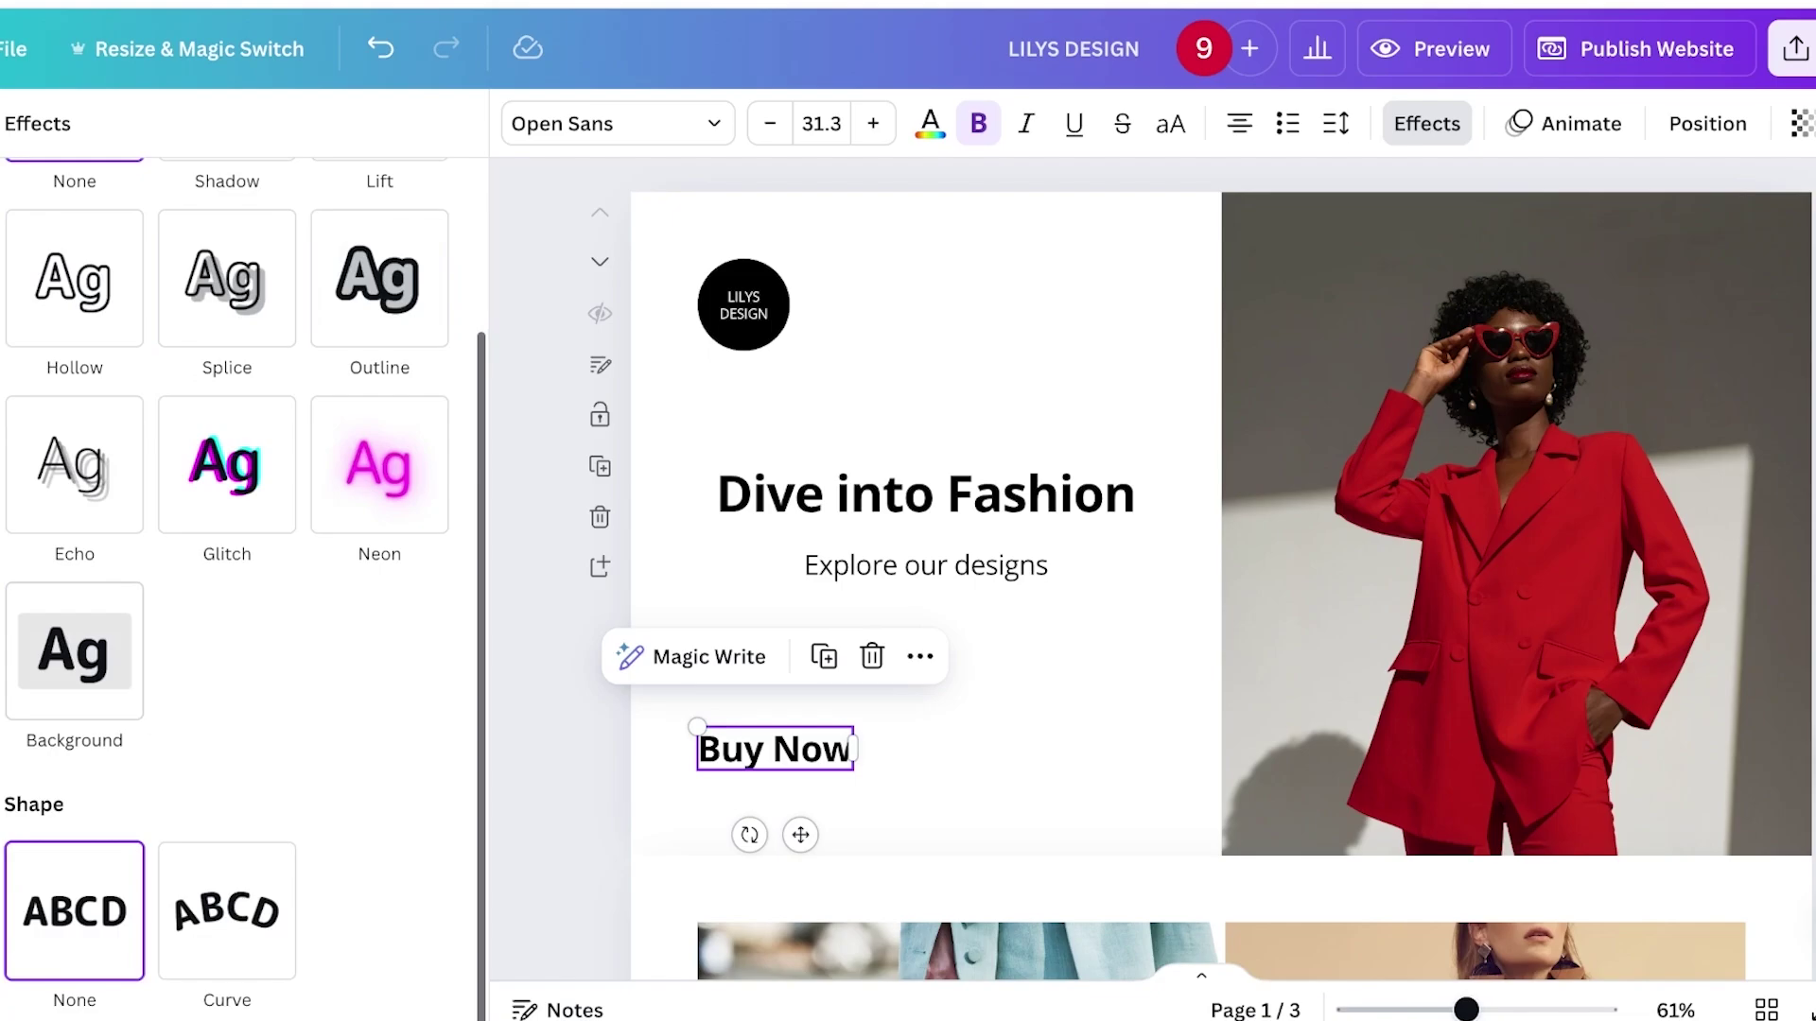
pyautogui.click(75, 651)
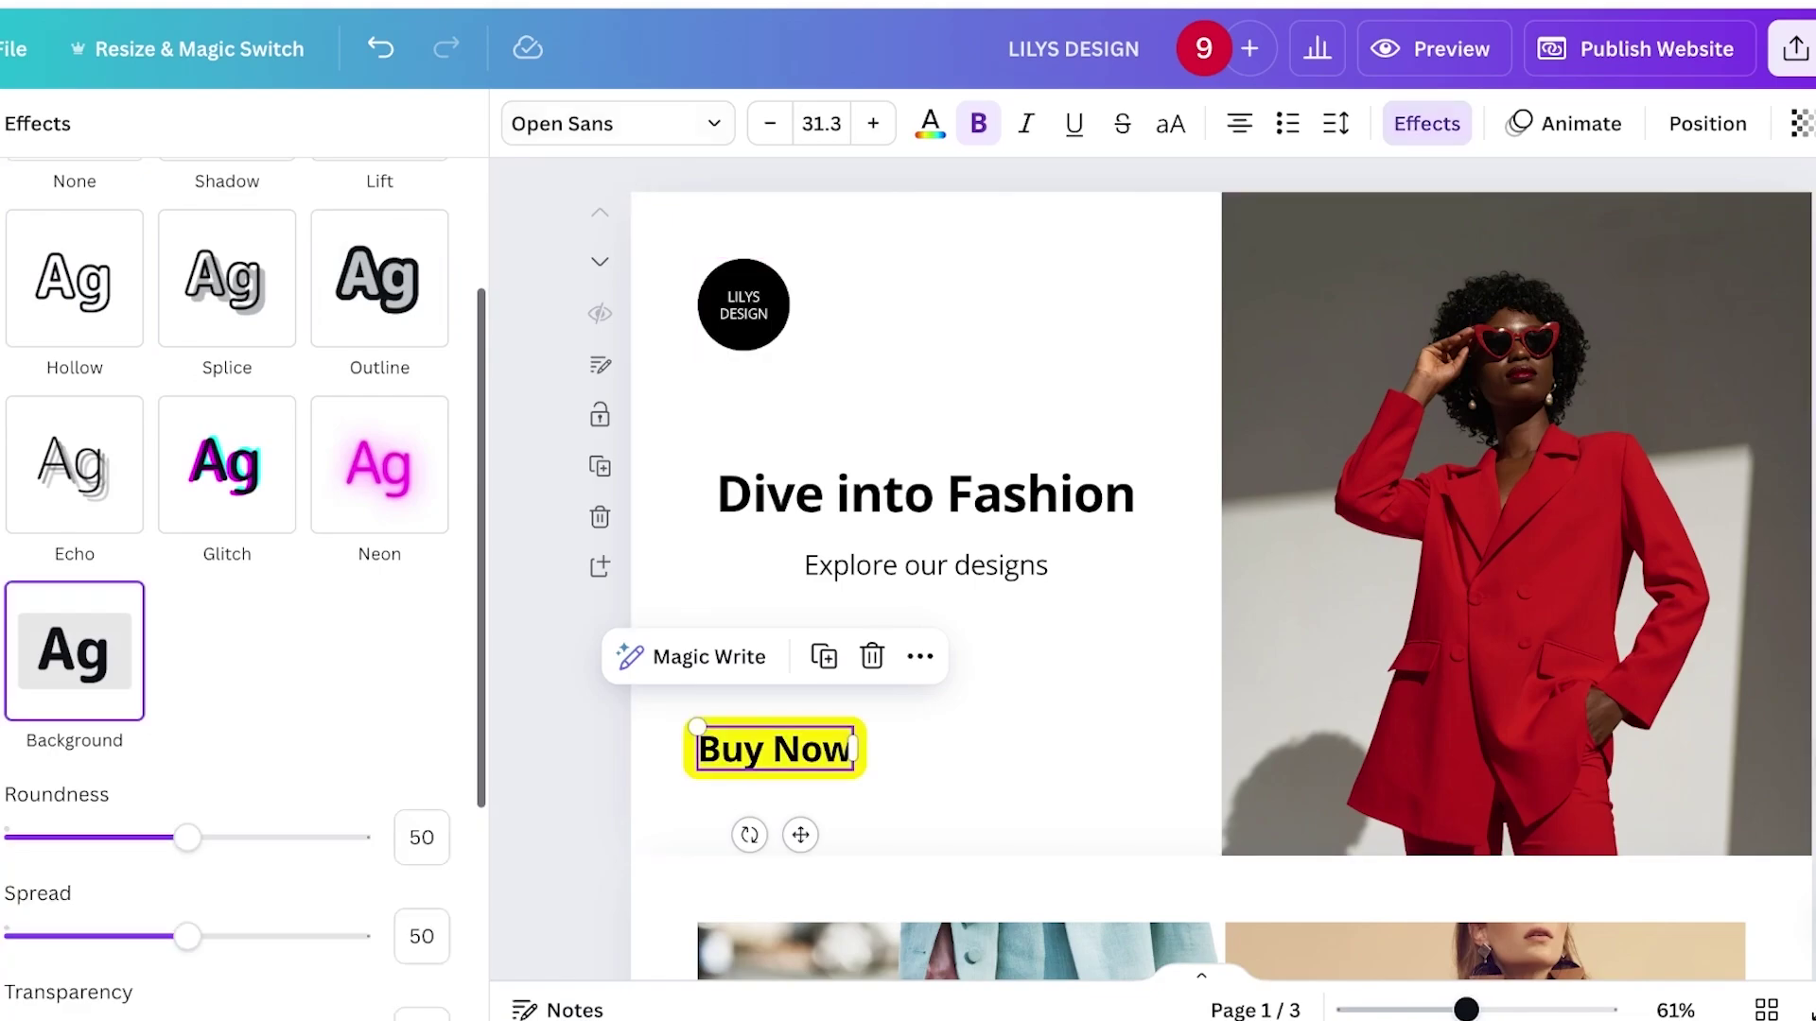
pyautogui.scroll(-3, 246, 586)
pyautogui.moveTo(187, 516); pyautogui.dragTo(8, 515)
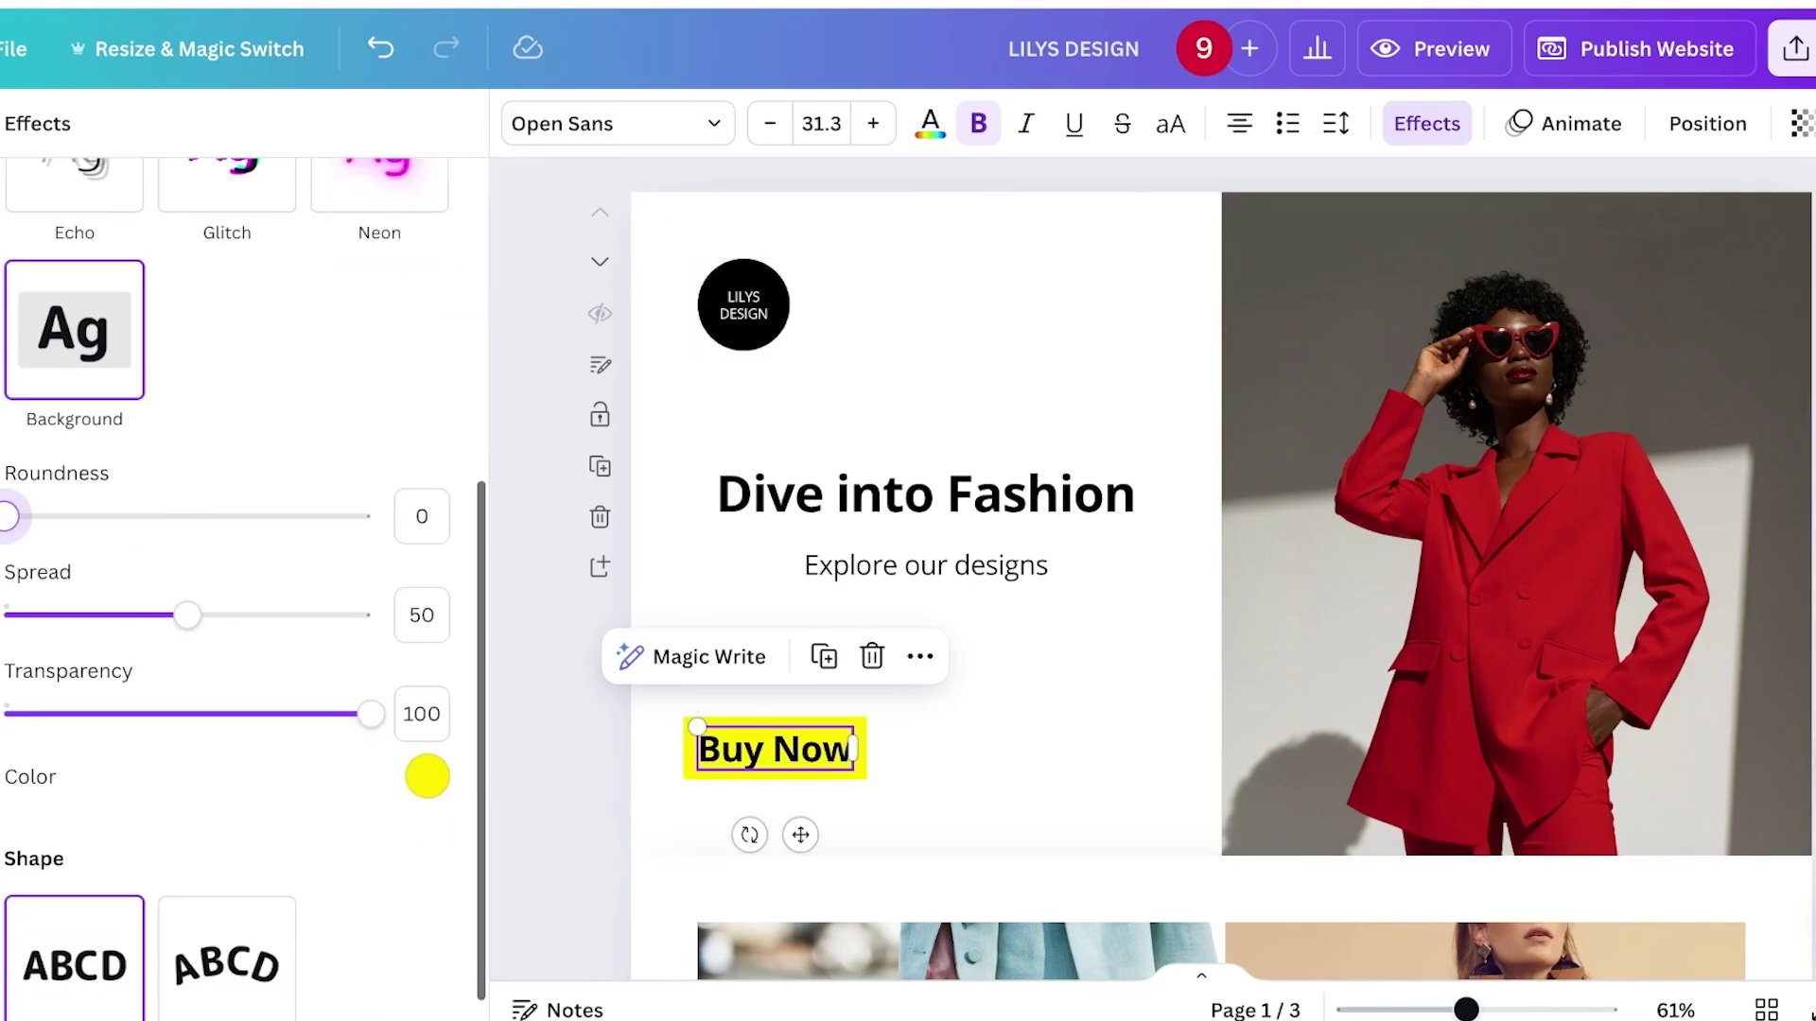
pyautogui.moveTo(187, 615); pyautogui.dragTo(322, 614)
pyautogui.moveTo(370, 714)
pyautogui.mouseDown()
pyautogui.moveTo(9, 714)
pyautogui.moveTo(370, 714)
pyautogui.mouseUp()
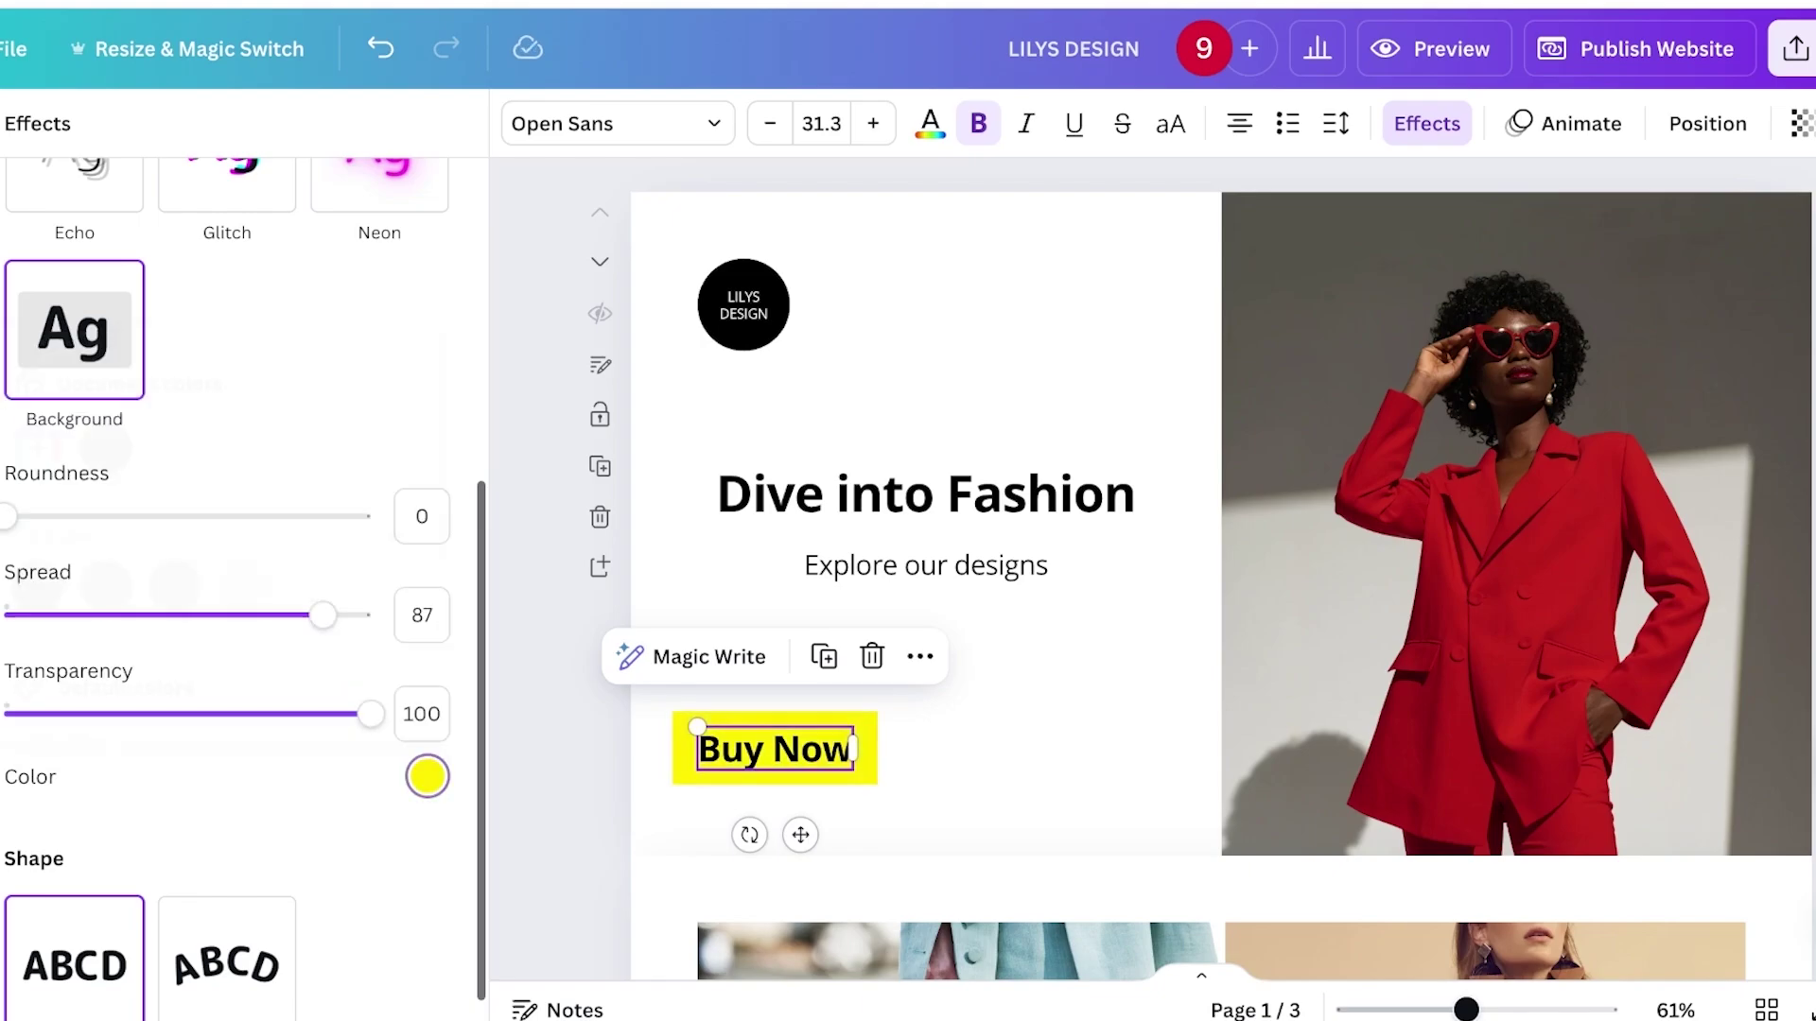
# Change the background colour behind the "Buy Now" text to the pale mauve from the colour palette.
pyautogui.click(427, 776)
pyautogui.click(243, 586)
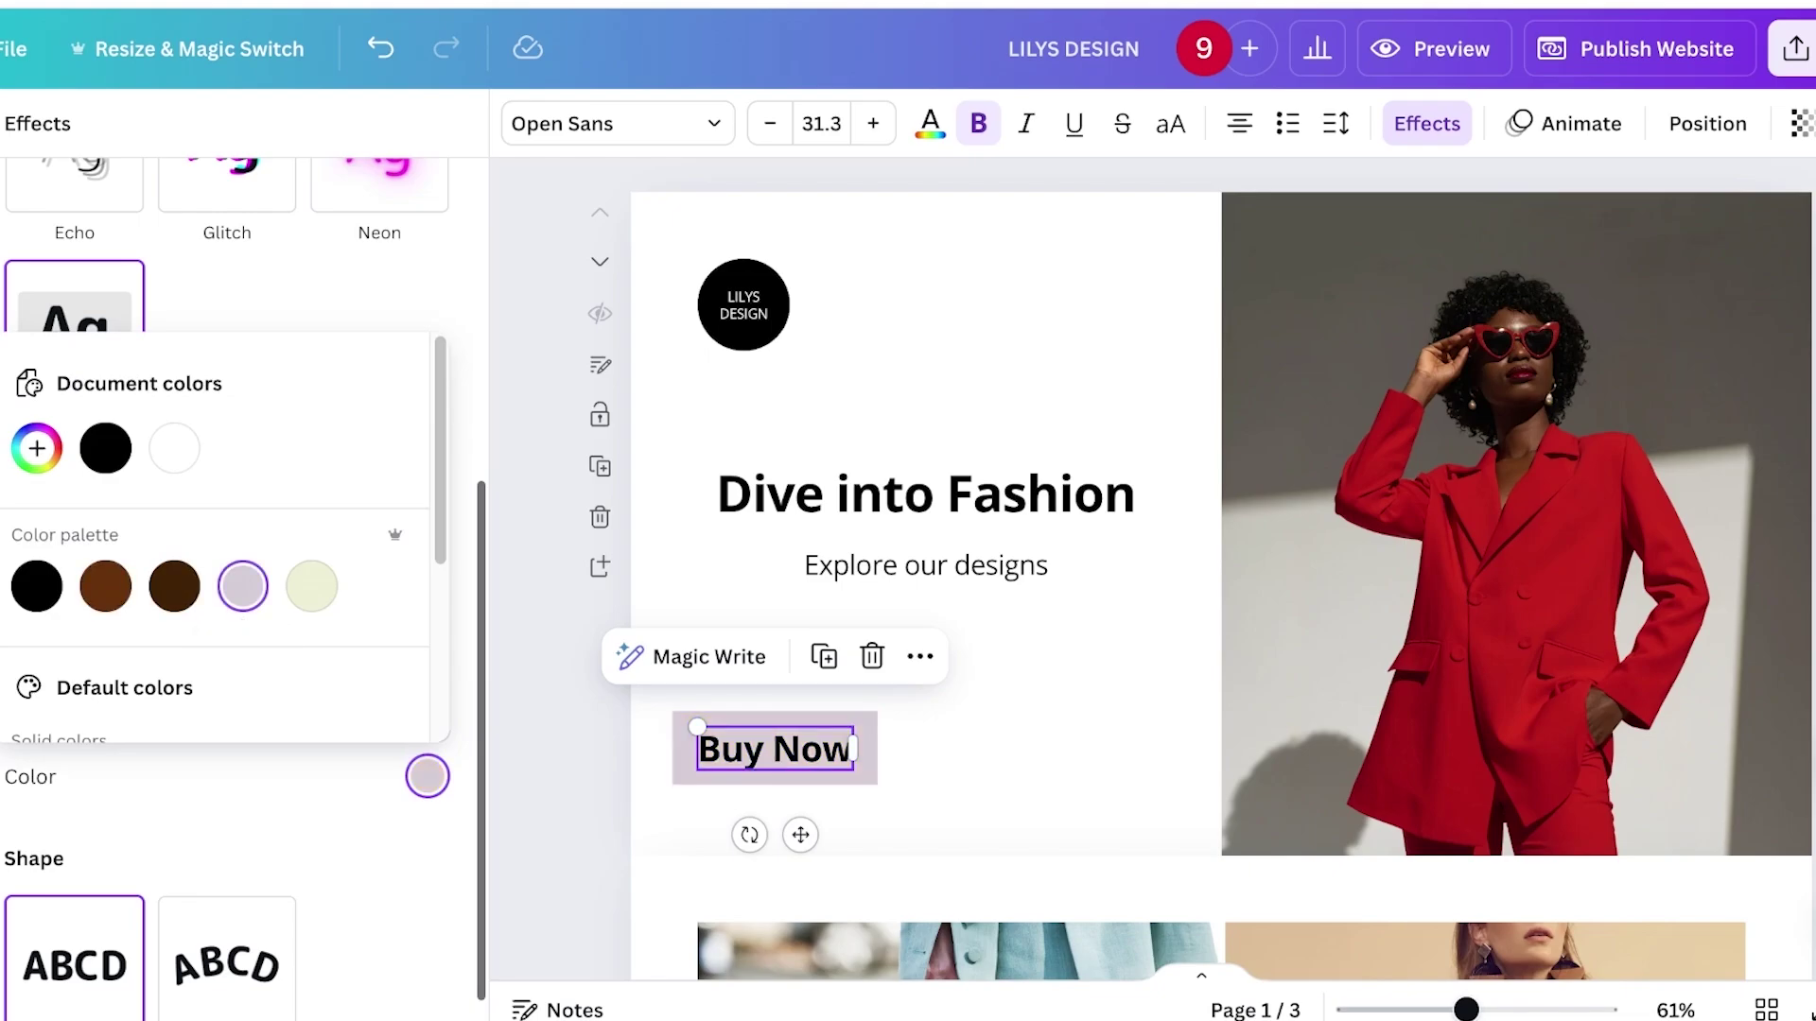
pyautogui.click(1027, 718)
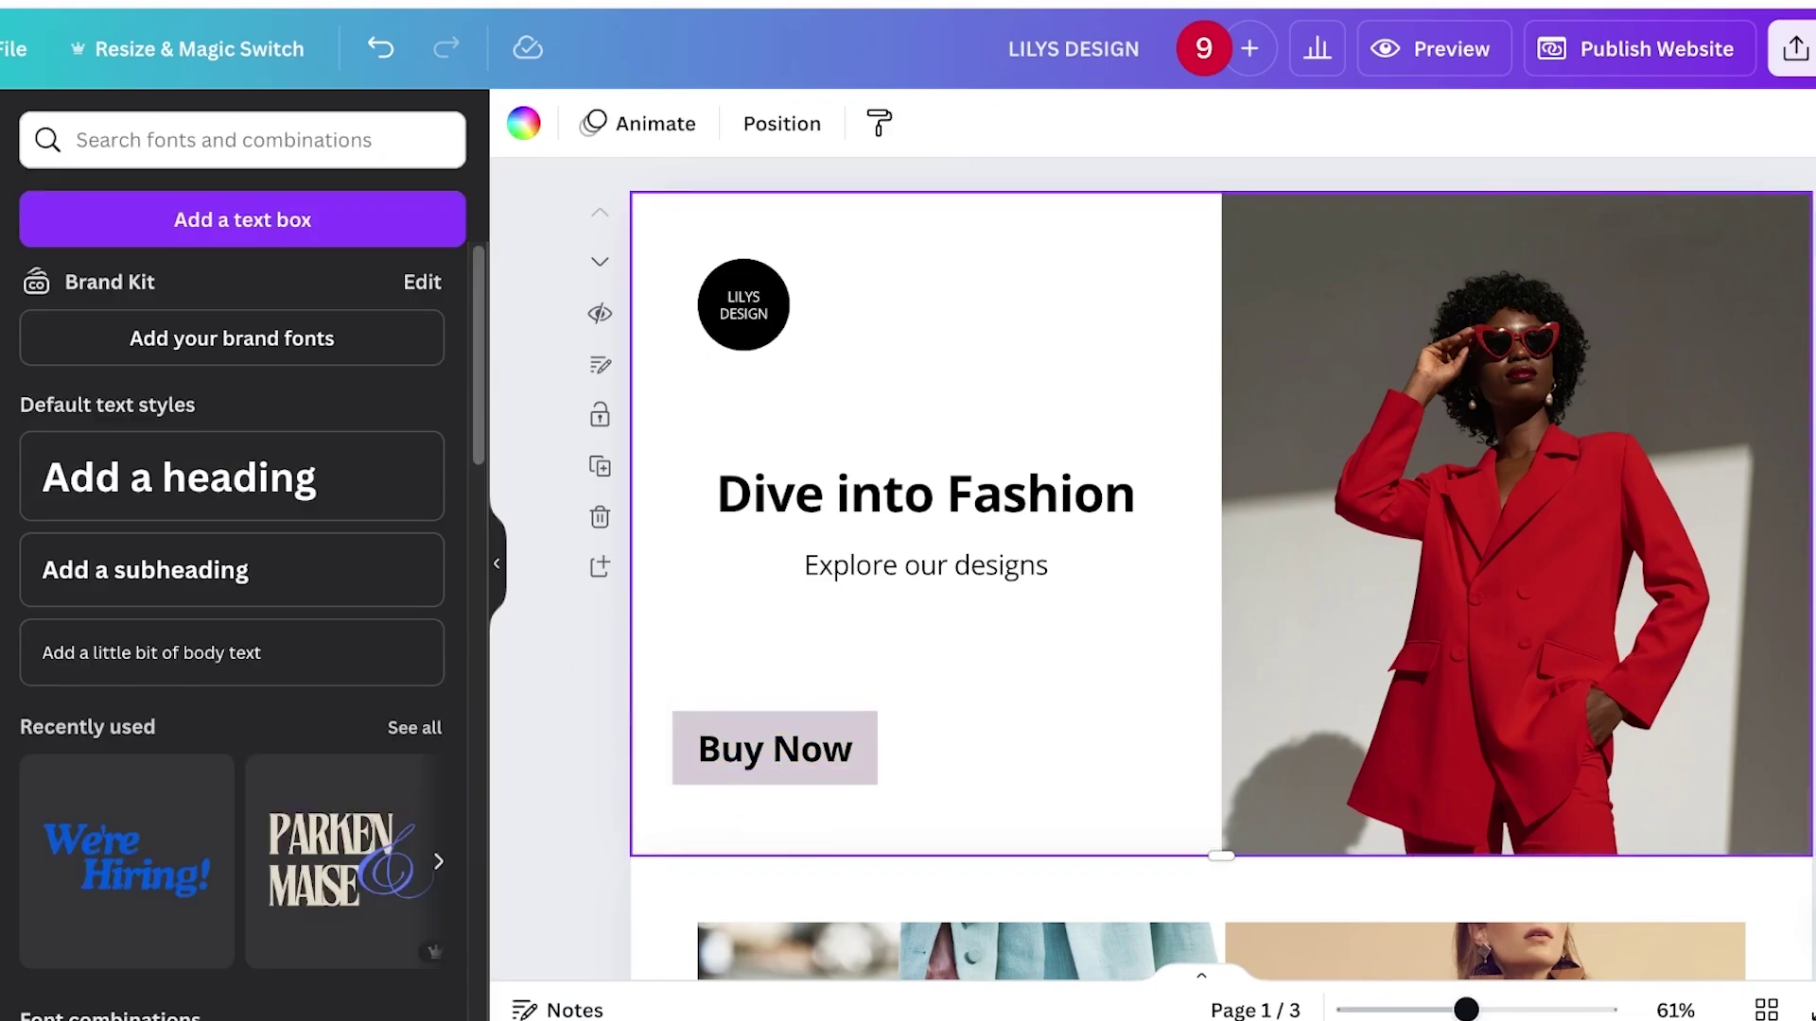
# Link the "Buy Now" text to page 3 of the document and check that target page.
pyautogui.click(774, 749)
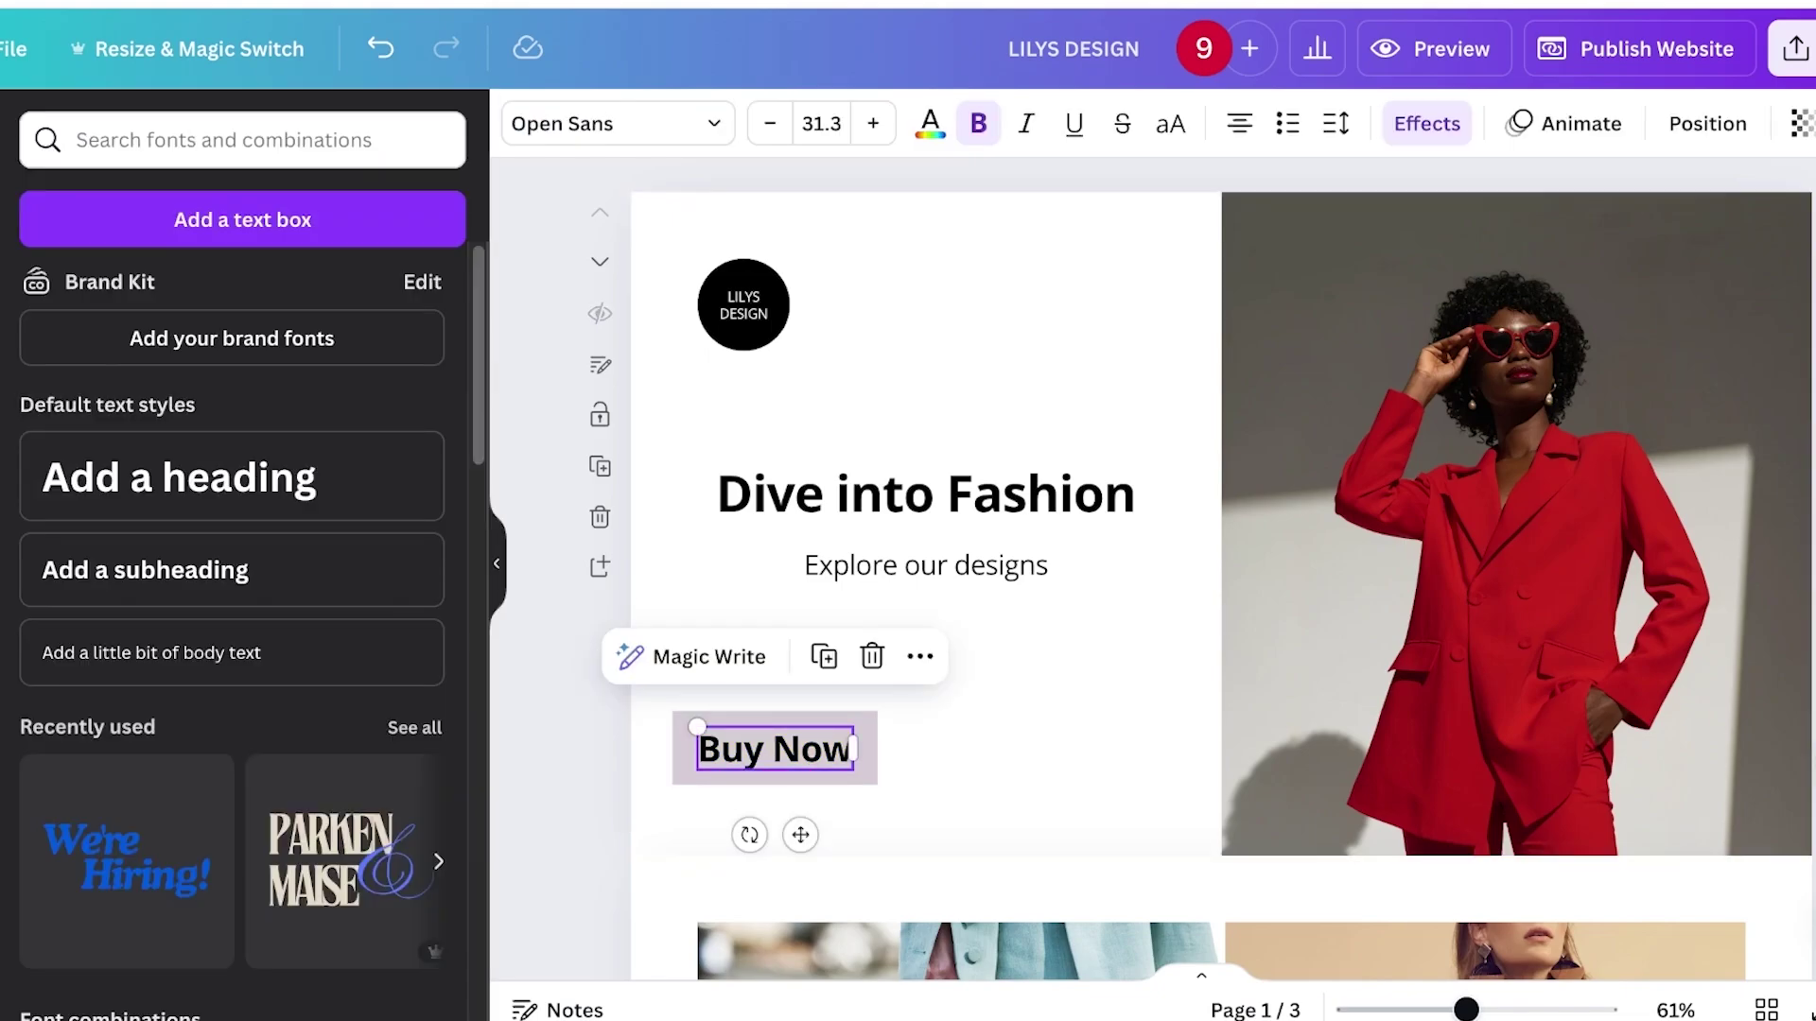
pyautogui.click(920, 657)
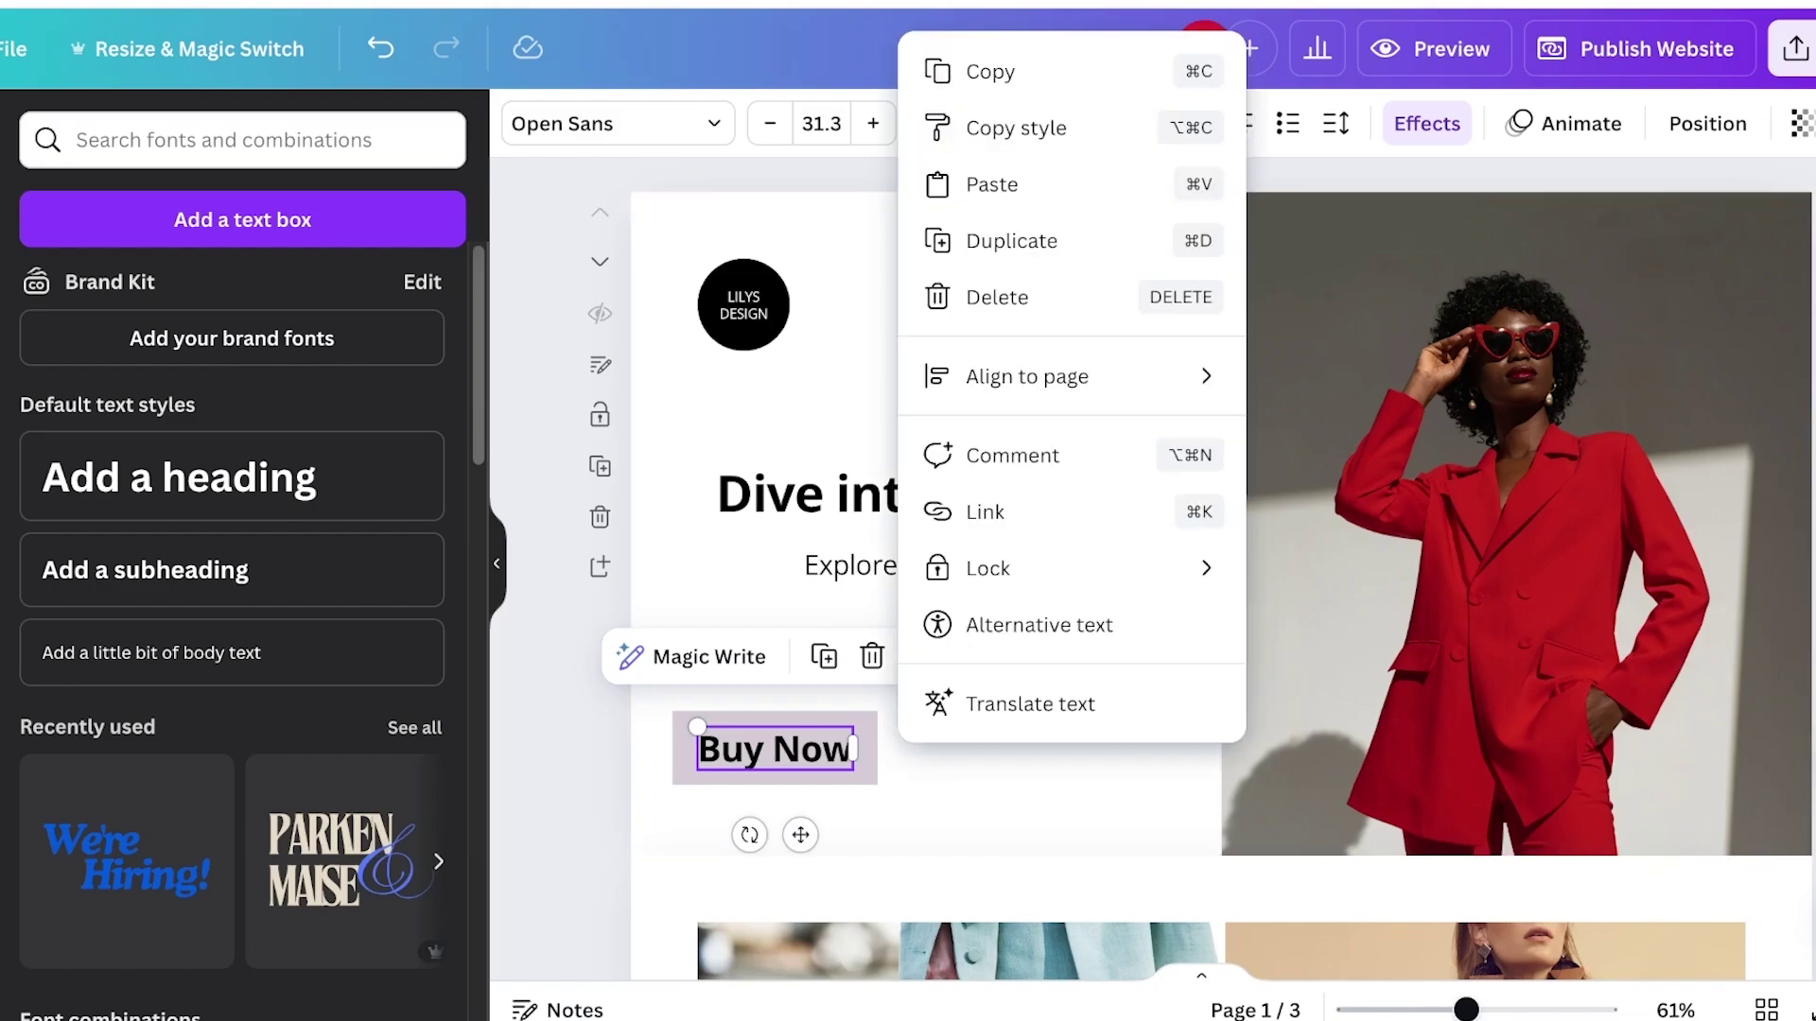
pyautogui.click(985, 511)
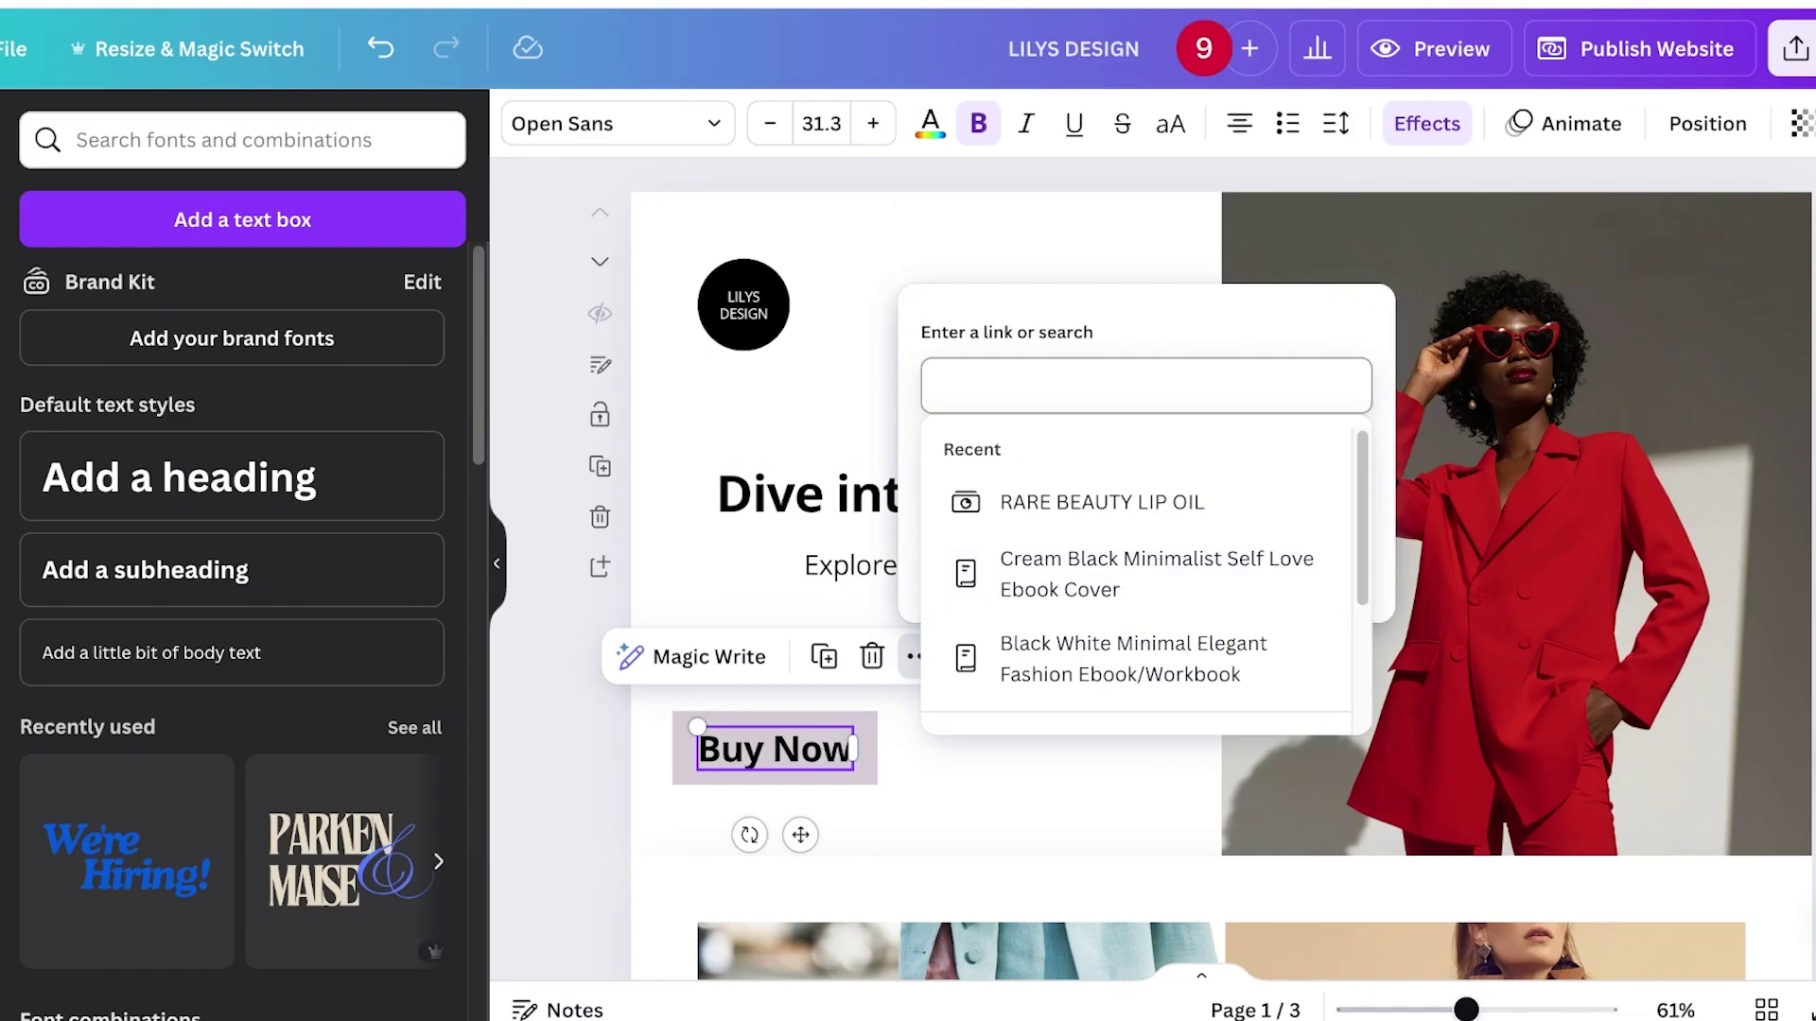
pyautogui.click(1145, 331)
pyautogui.click(920, 656)
pyautogui.click(985, 511)
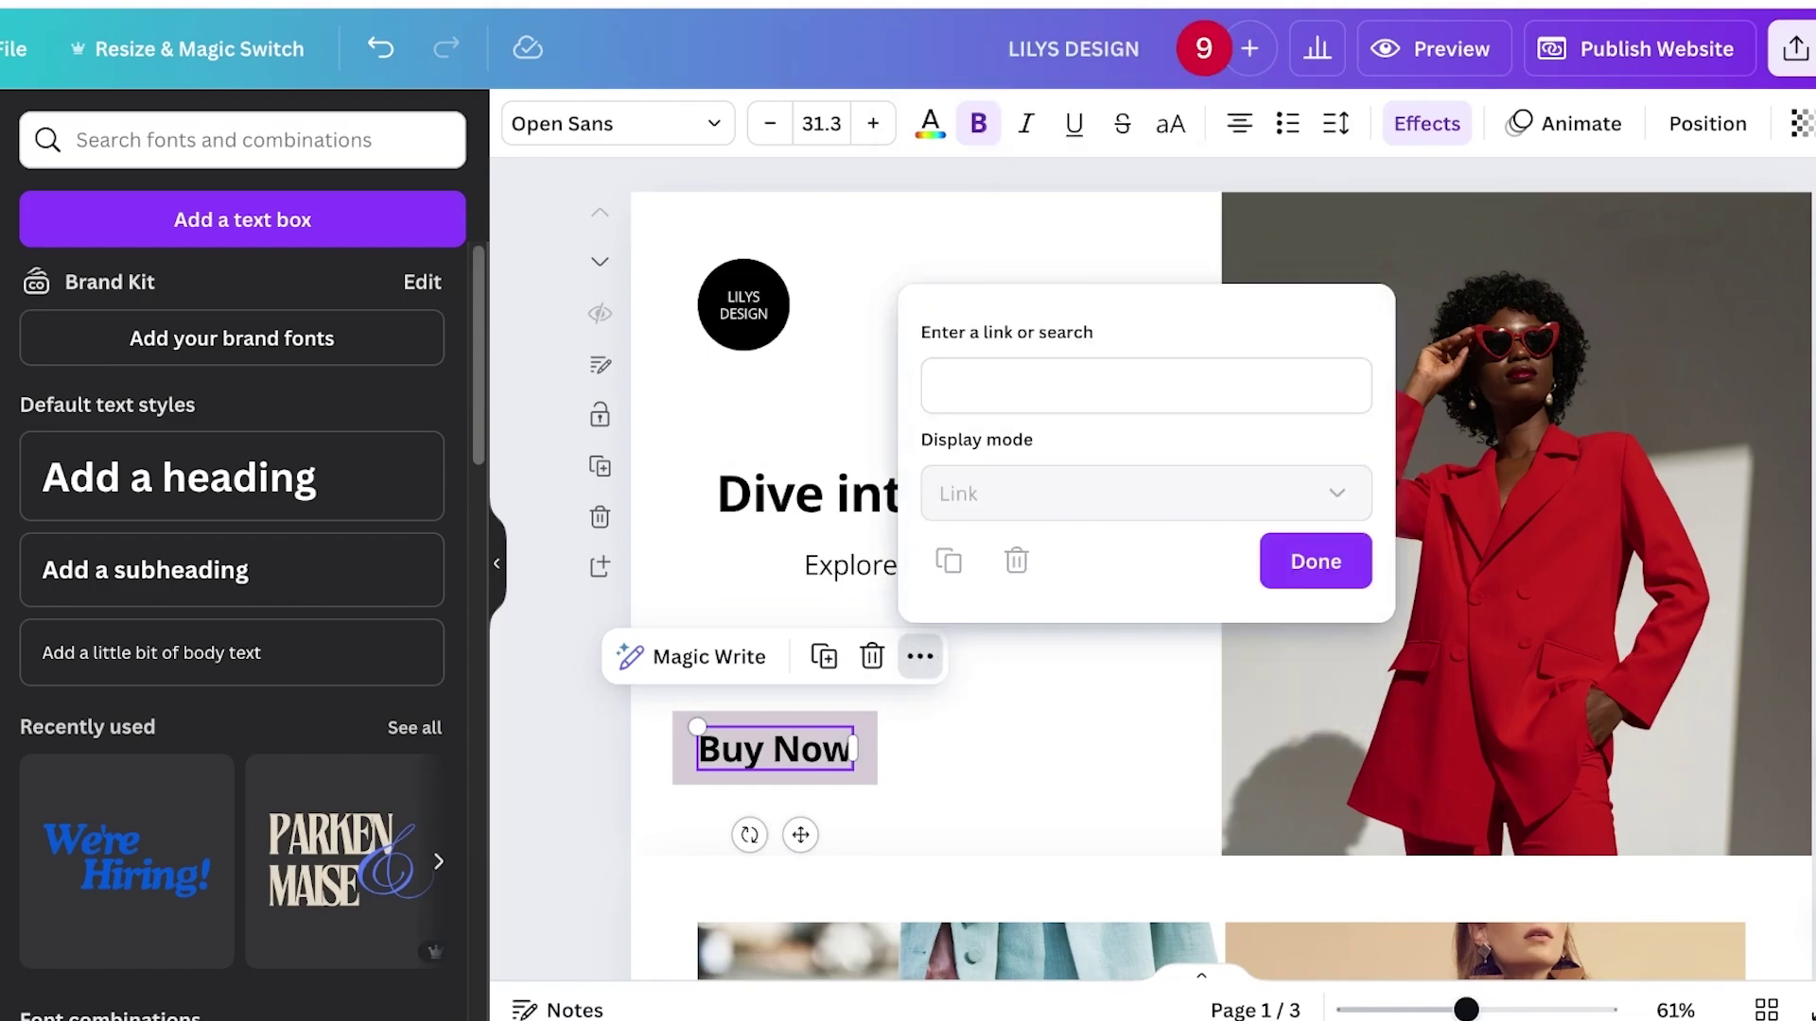
pyautogui.click(1144, 386)
pyautogui.scroll(-3, 1134, 473)
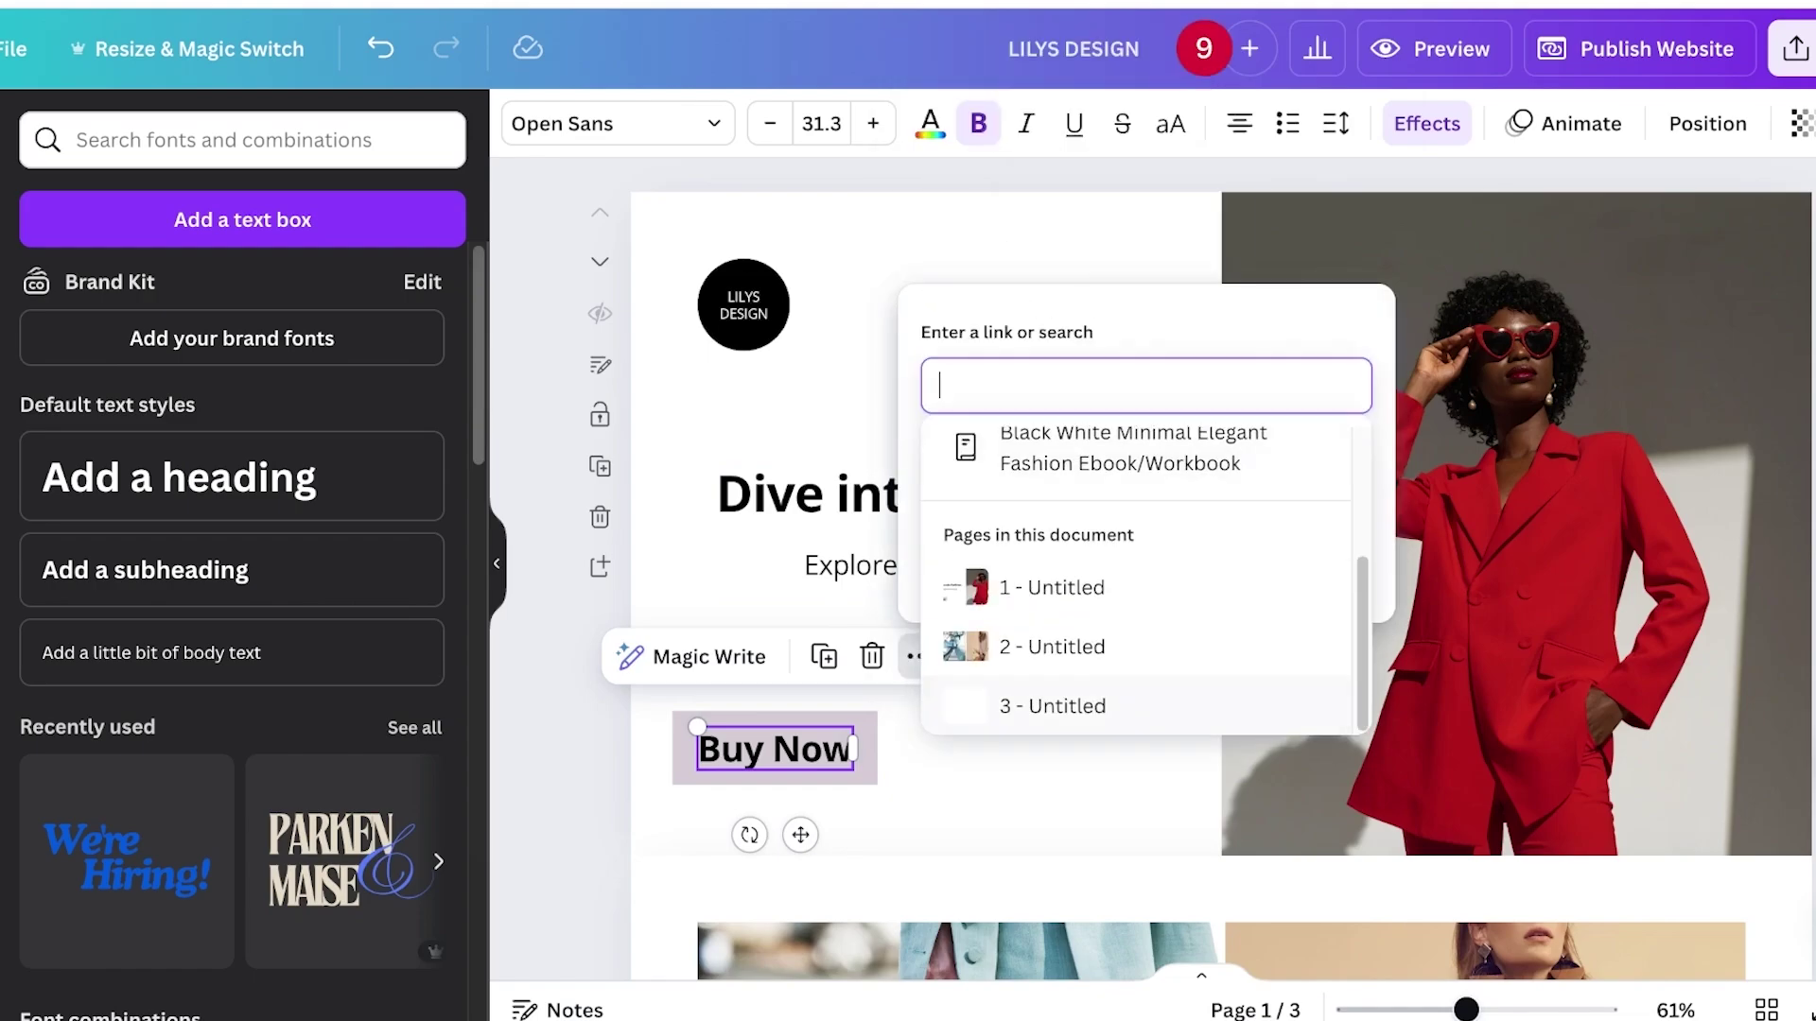
pyautogui.click(1052, 705)
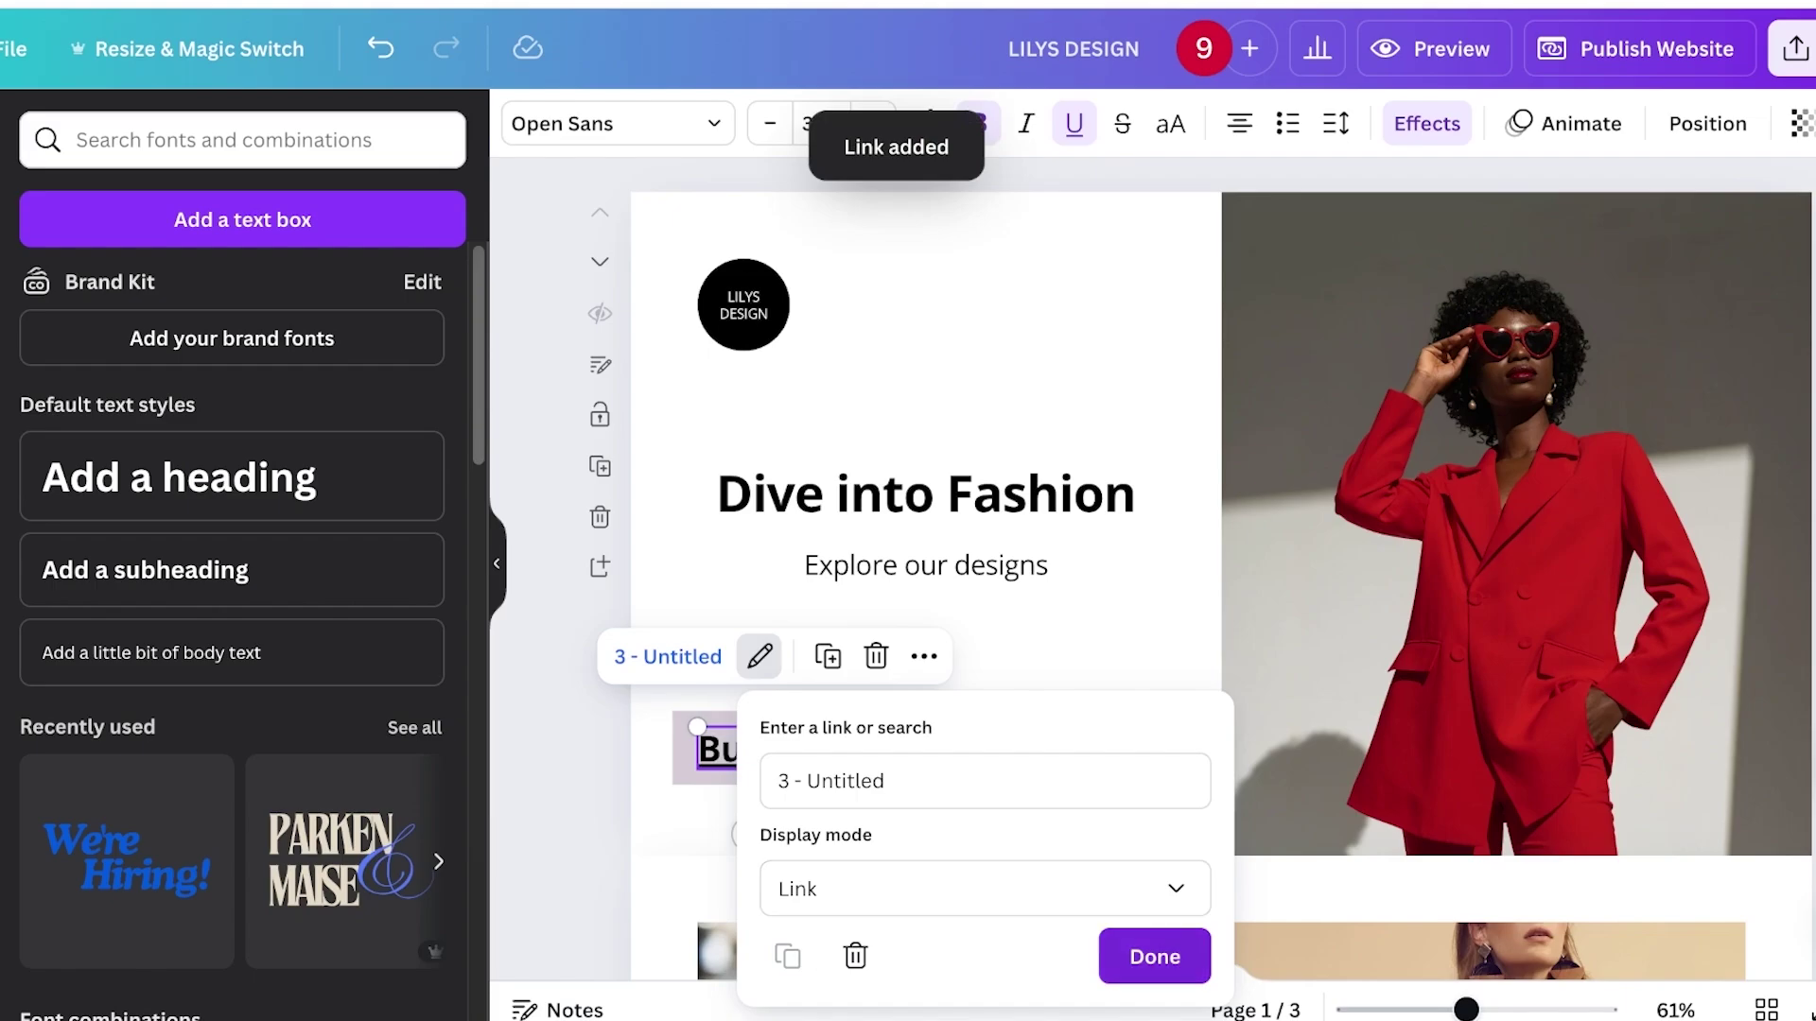
pyautogui.click(1154, 956)
pyautogui.click(1069, 728)
pyautogui.scroll(-12, 1068, 728)
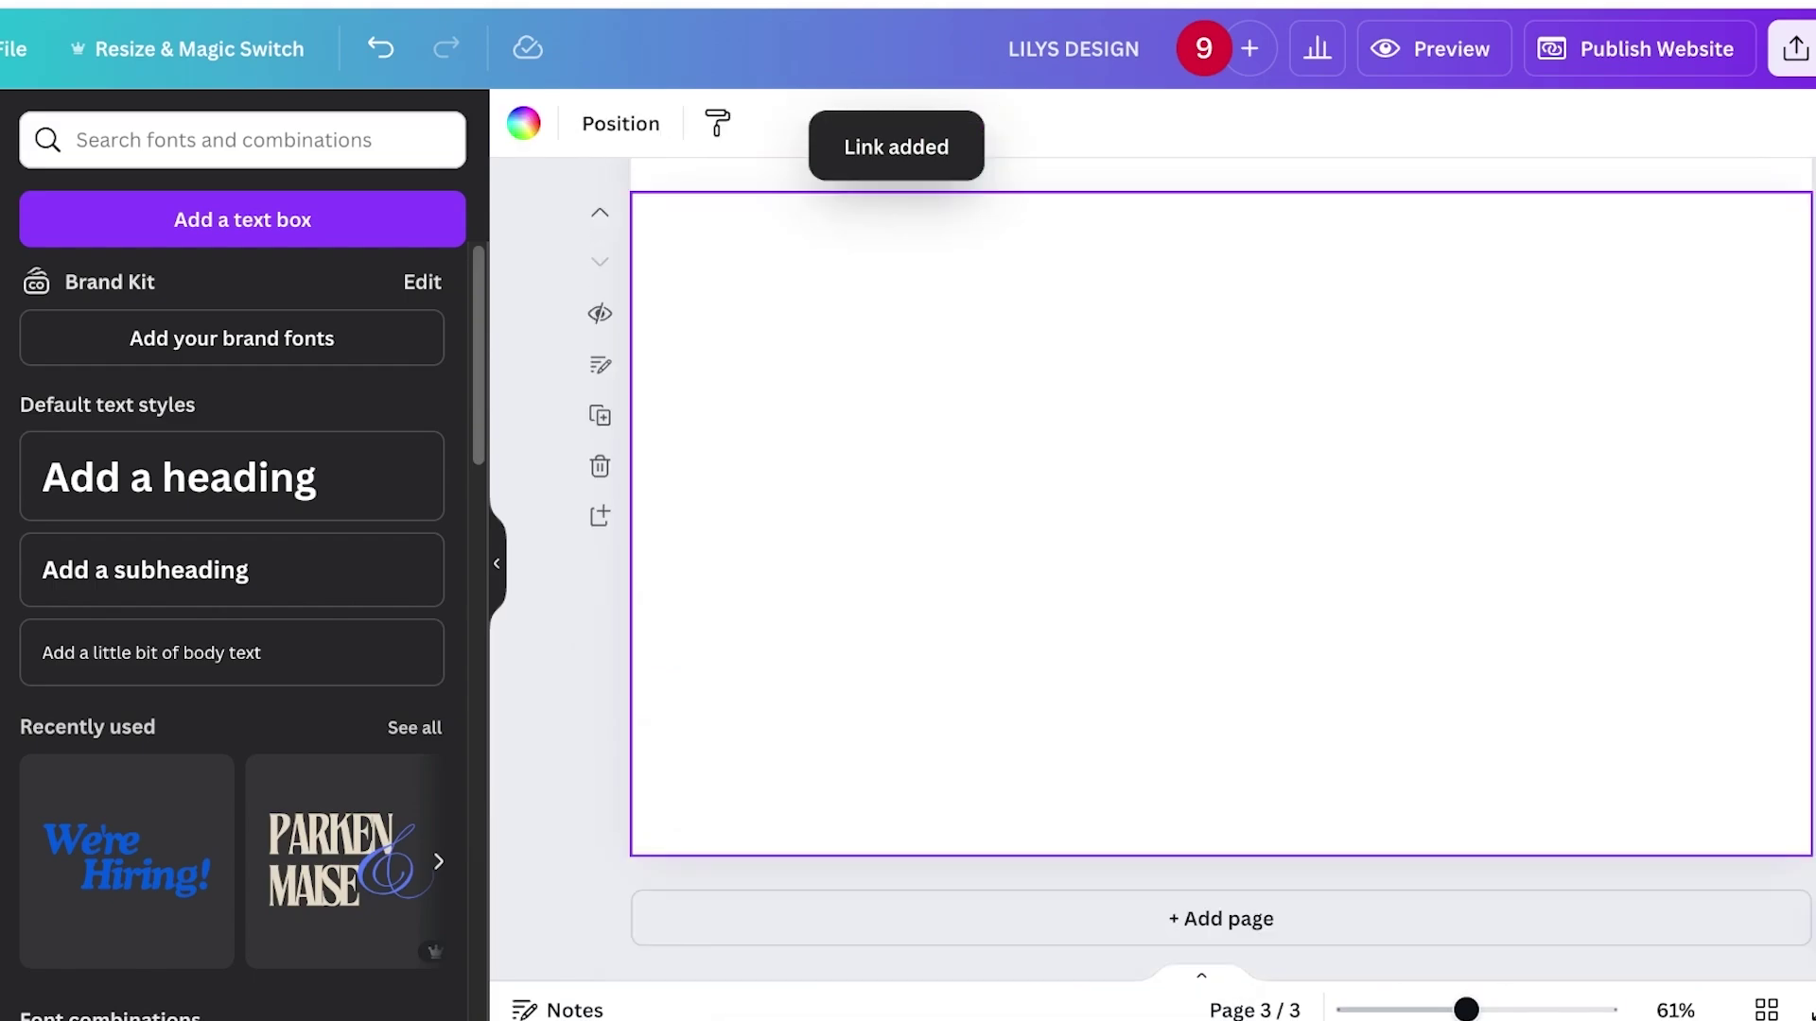
pyautogui.scroll(12, 1069, 728)
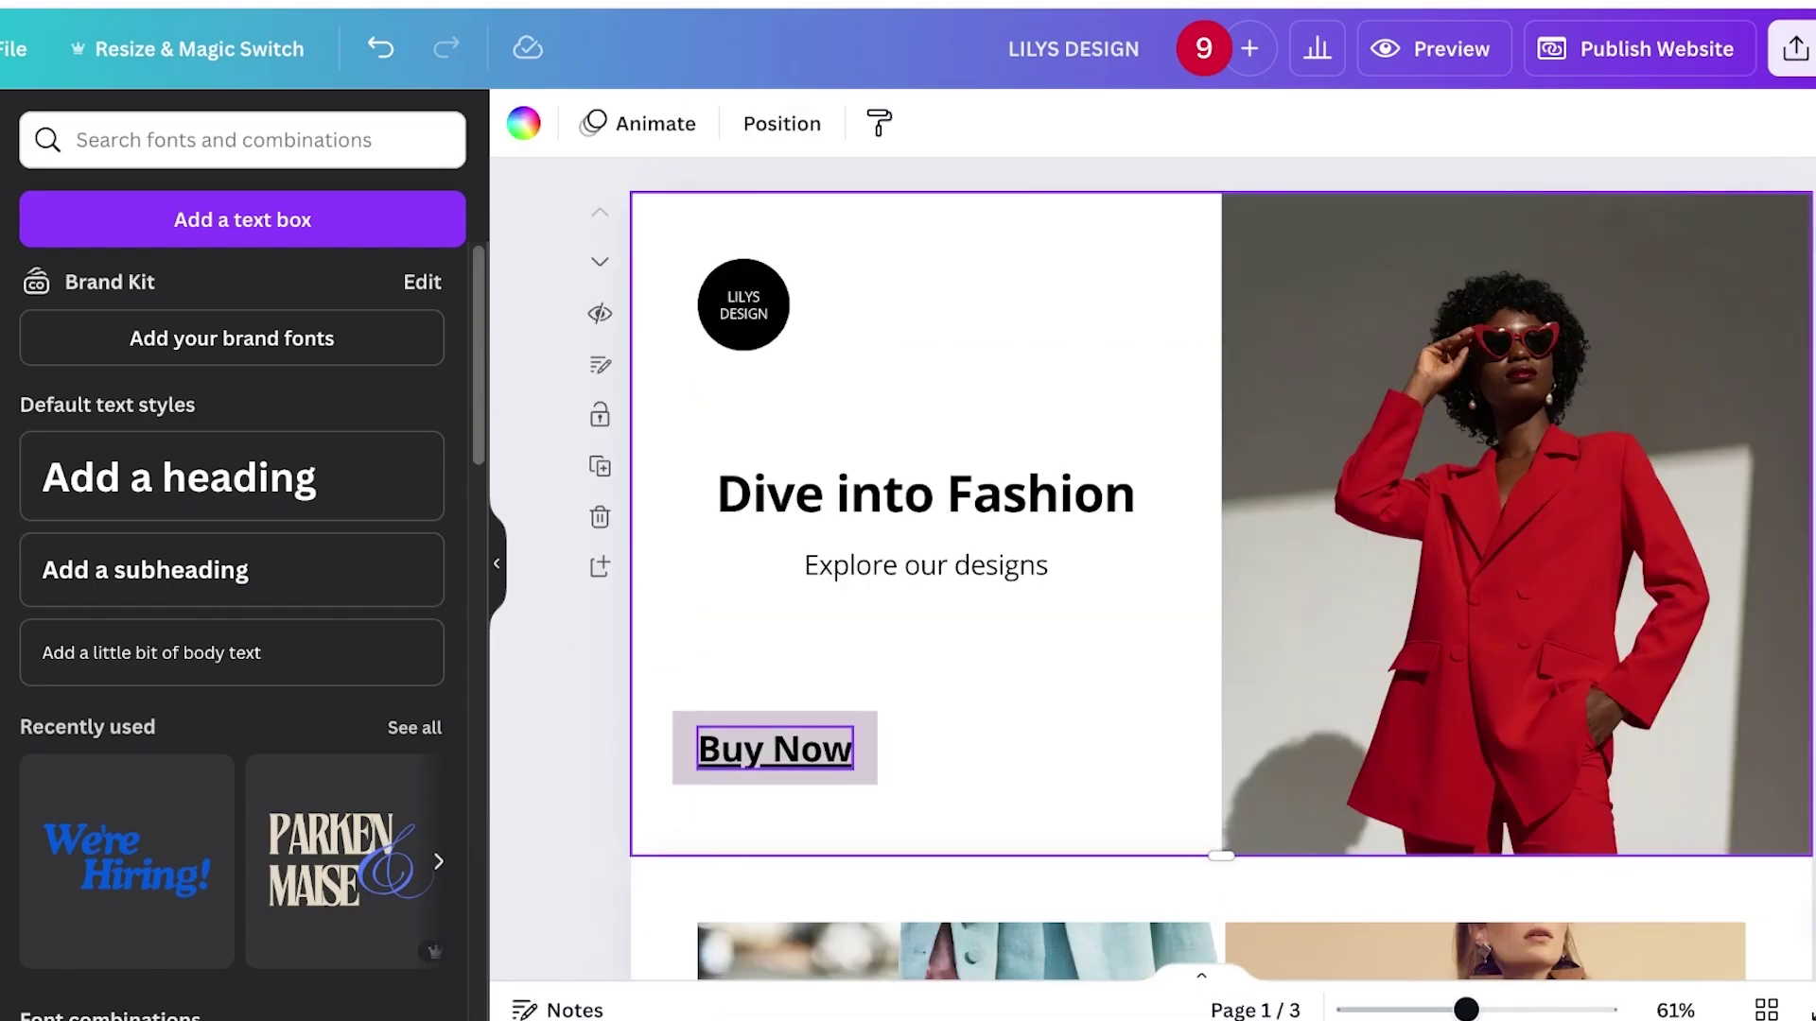
# Remove the page link from the "Buy Now" text.
pyautogui.click(775, 749)
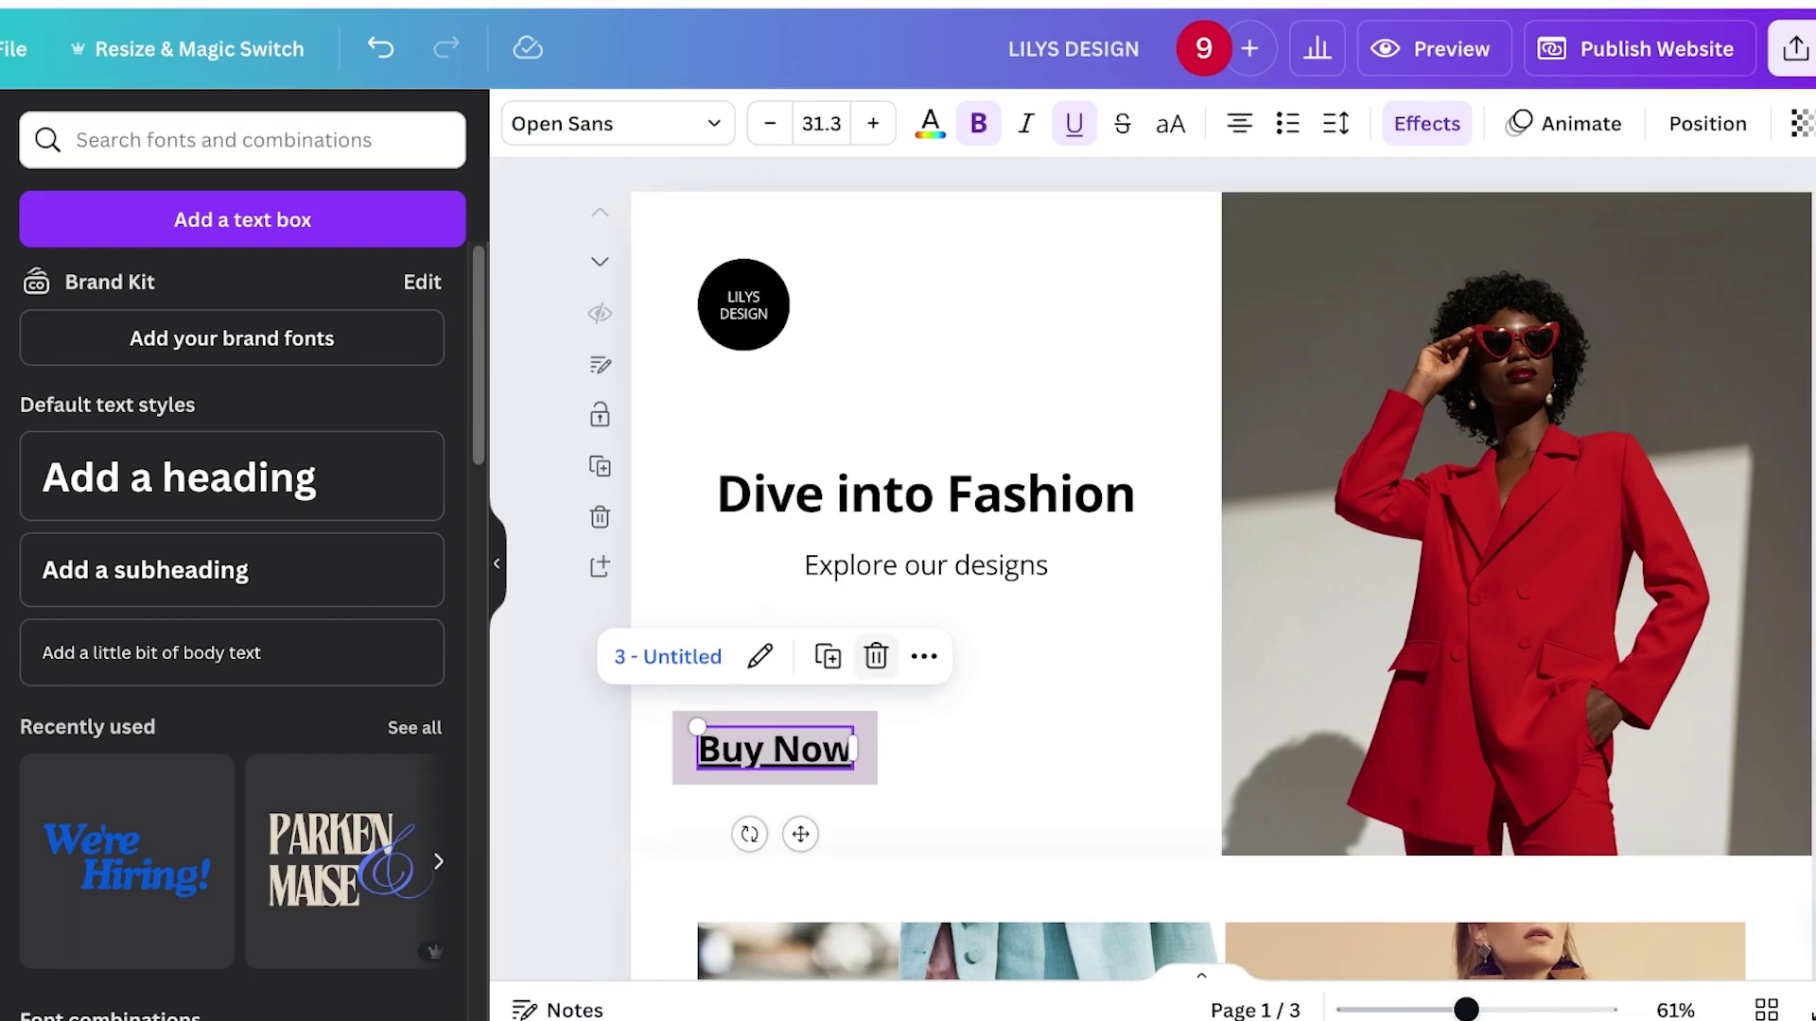
pyautogui.click(924, 656)
pyautogui.click(1008, 511)
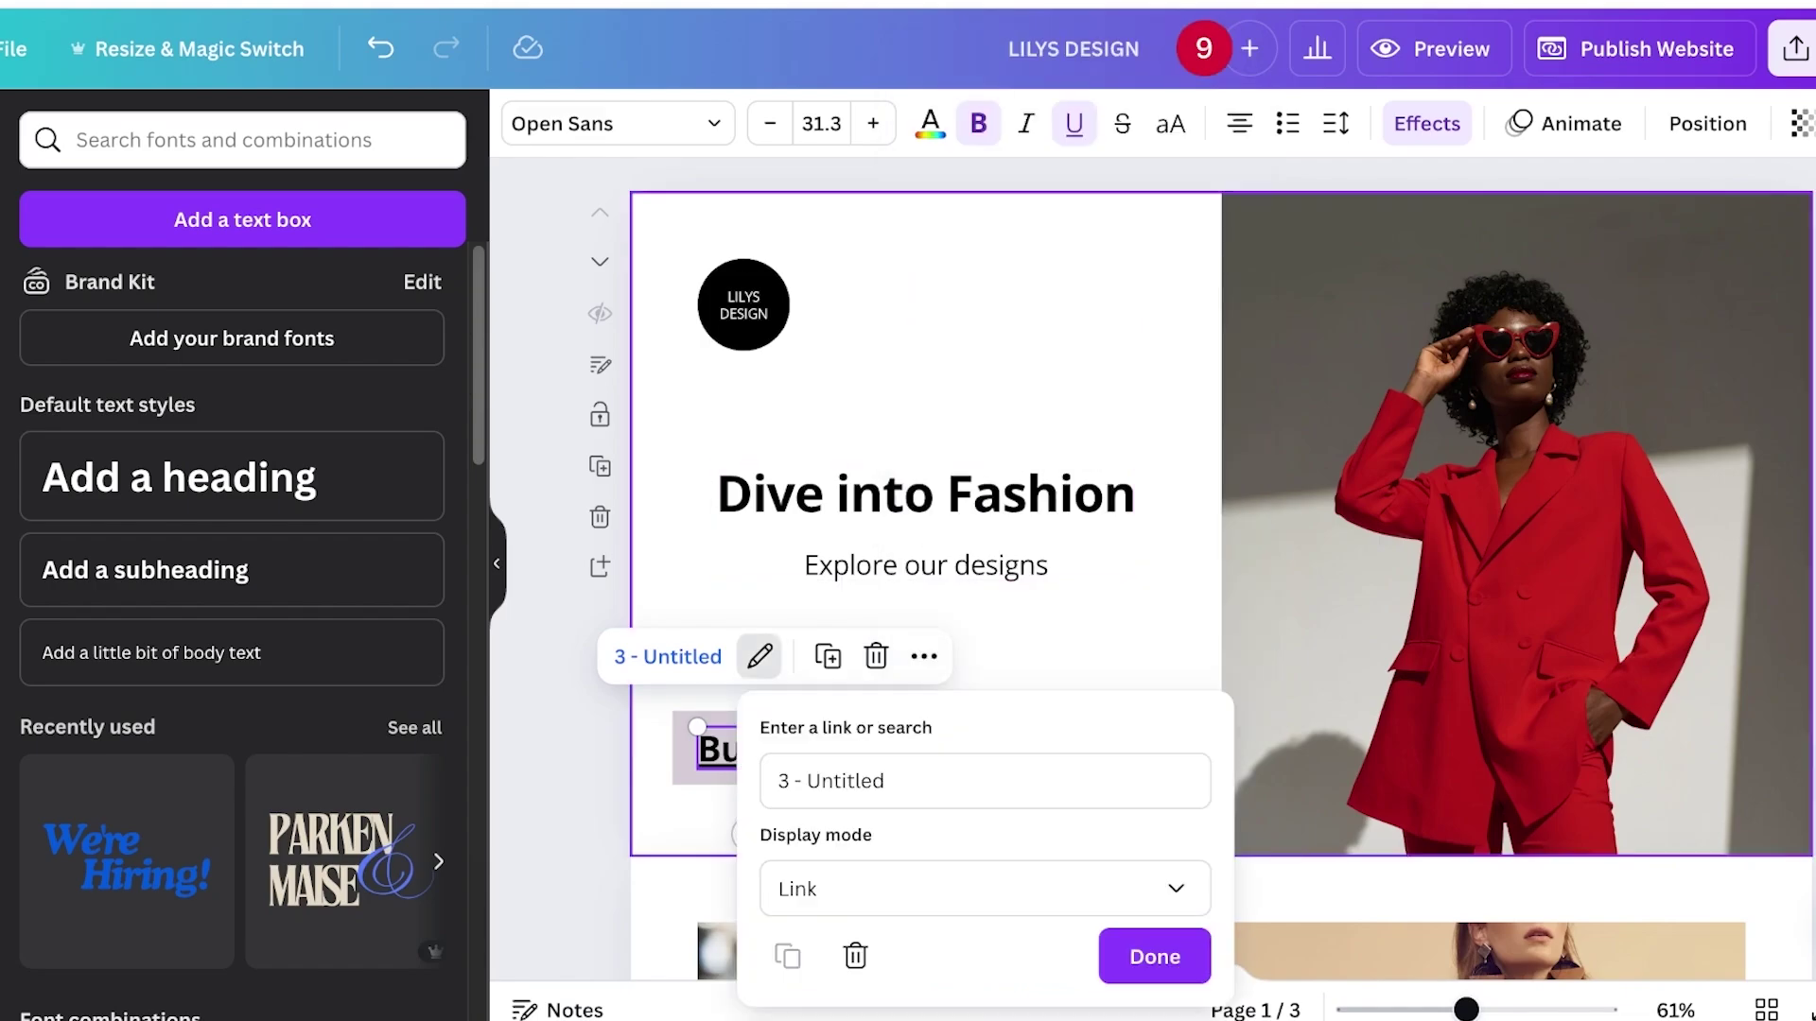
pyautogui.click(855, 956)
pyautogui.click(1006, 756)
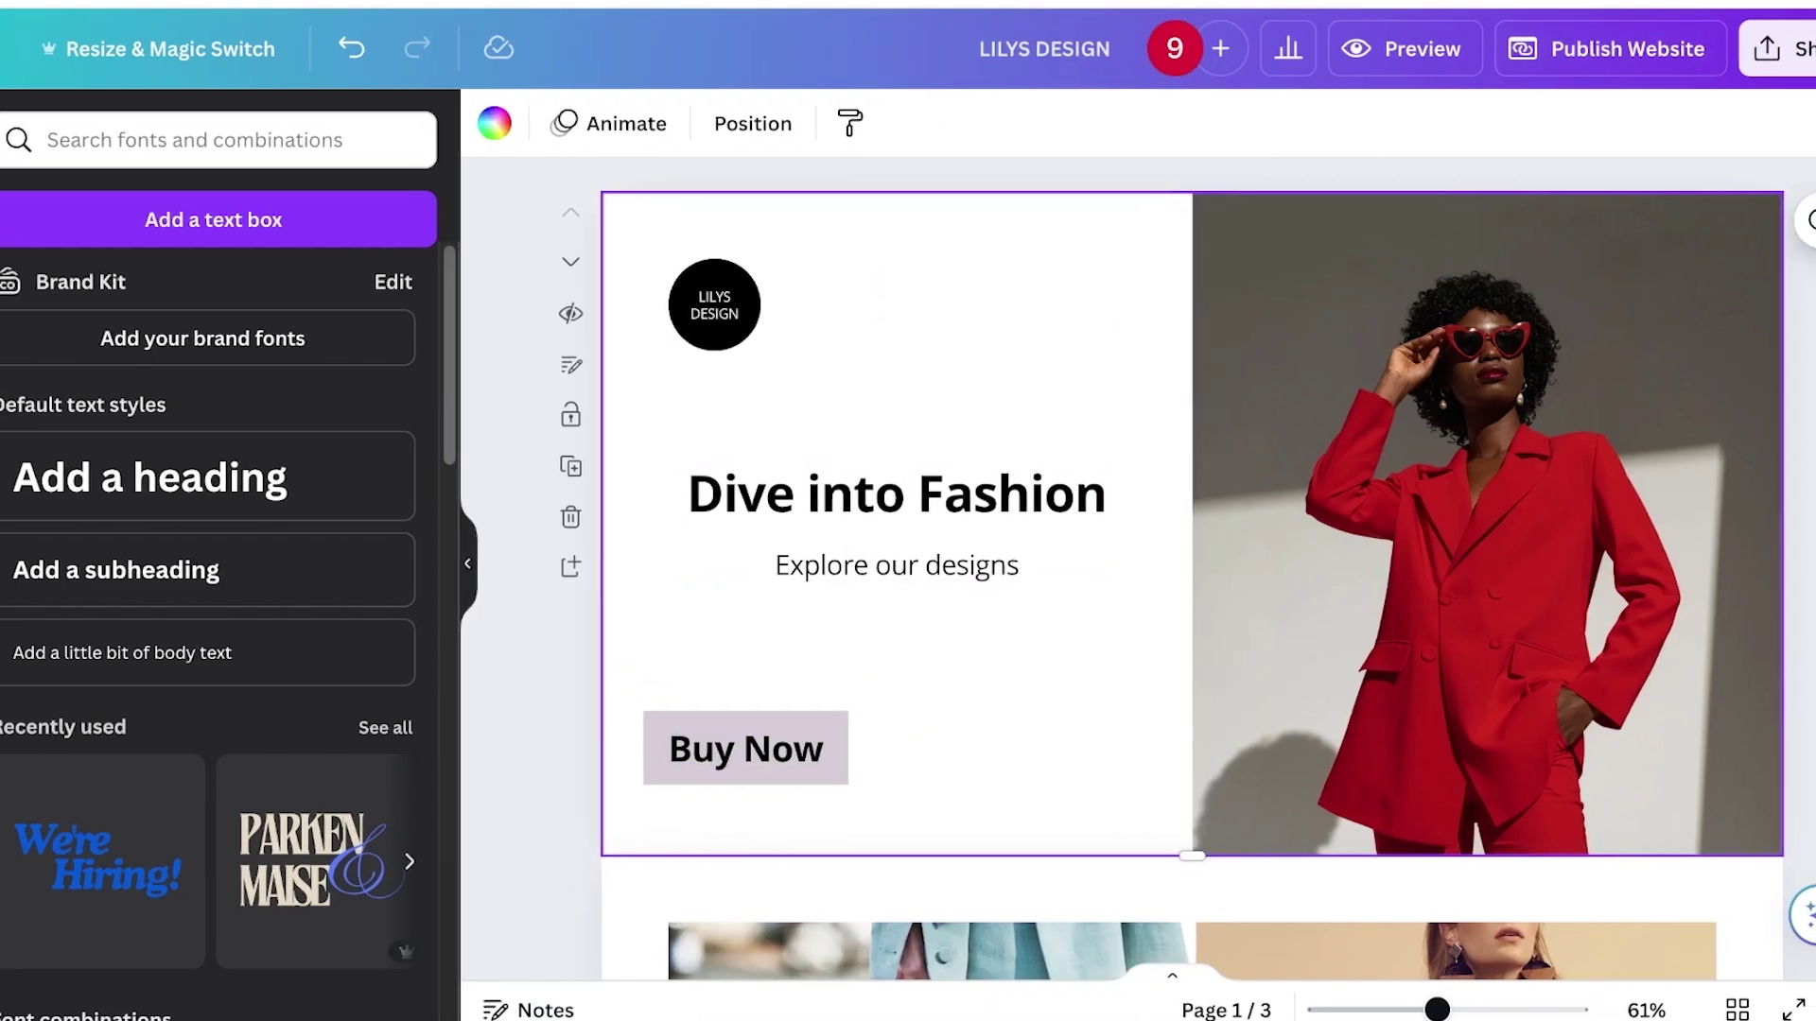
# Create a new blank website design and title it "buy now page".
pyautogui.click(1641, 49)
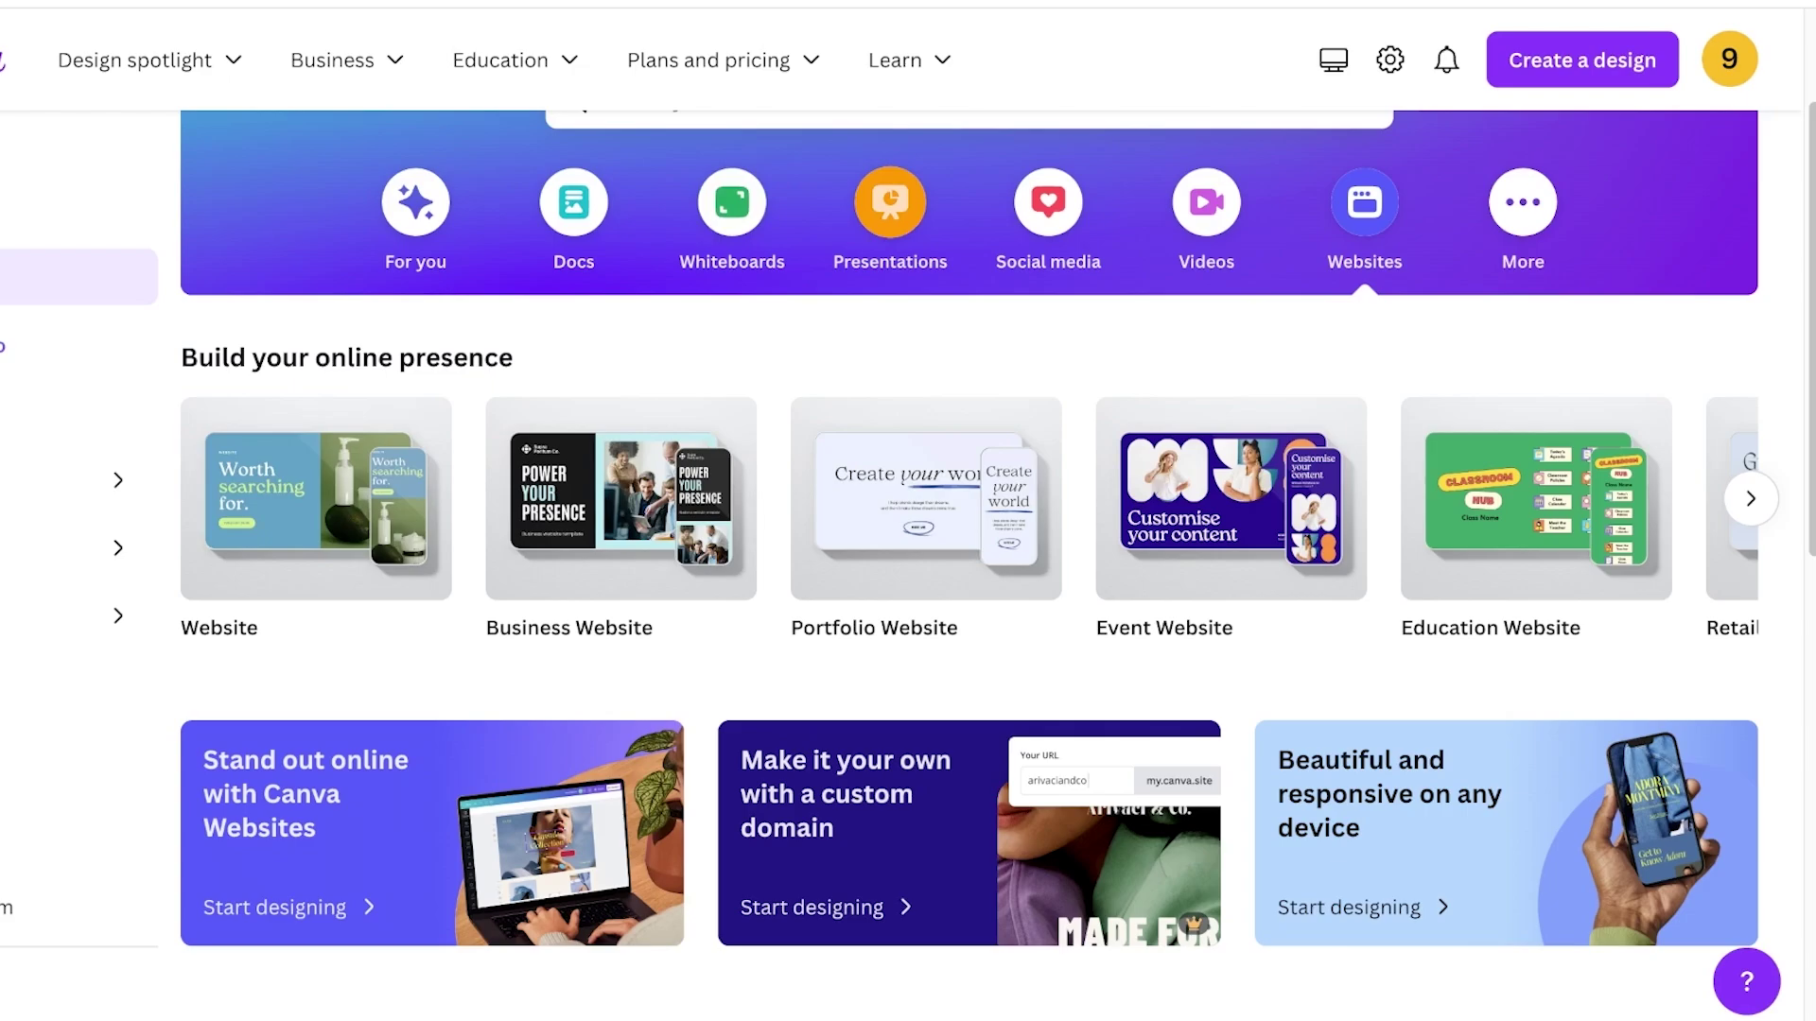
pyautogui.click(889, 201)
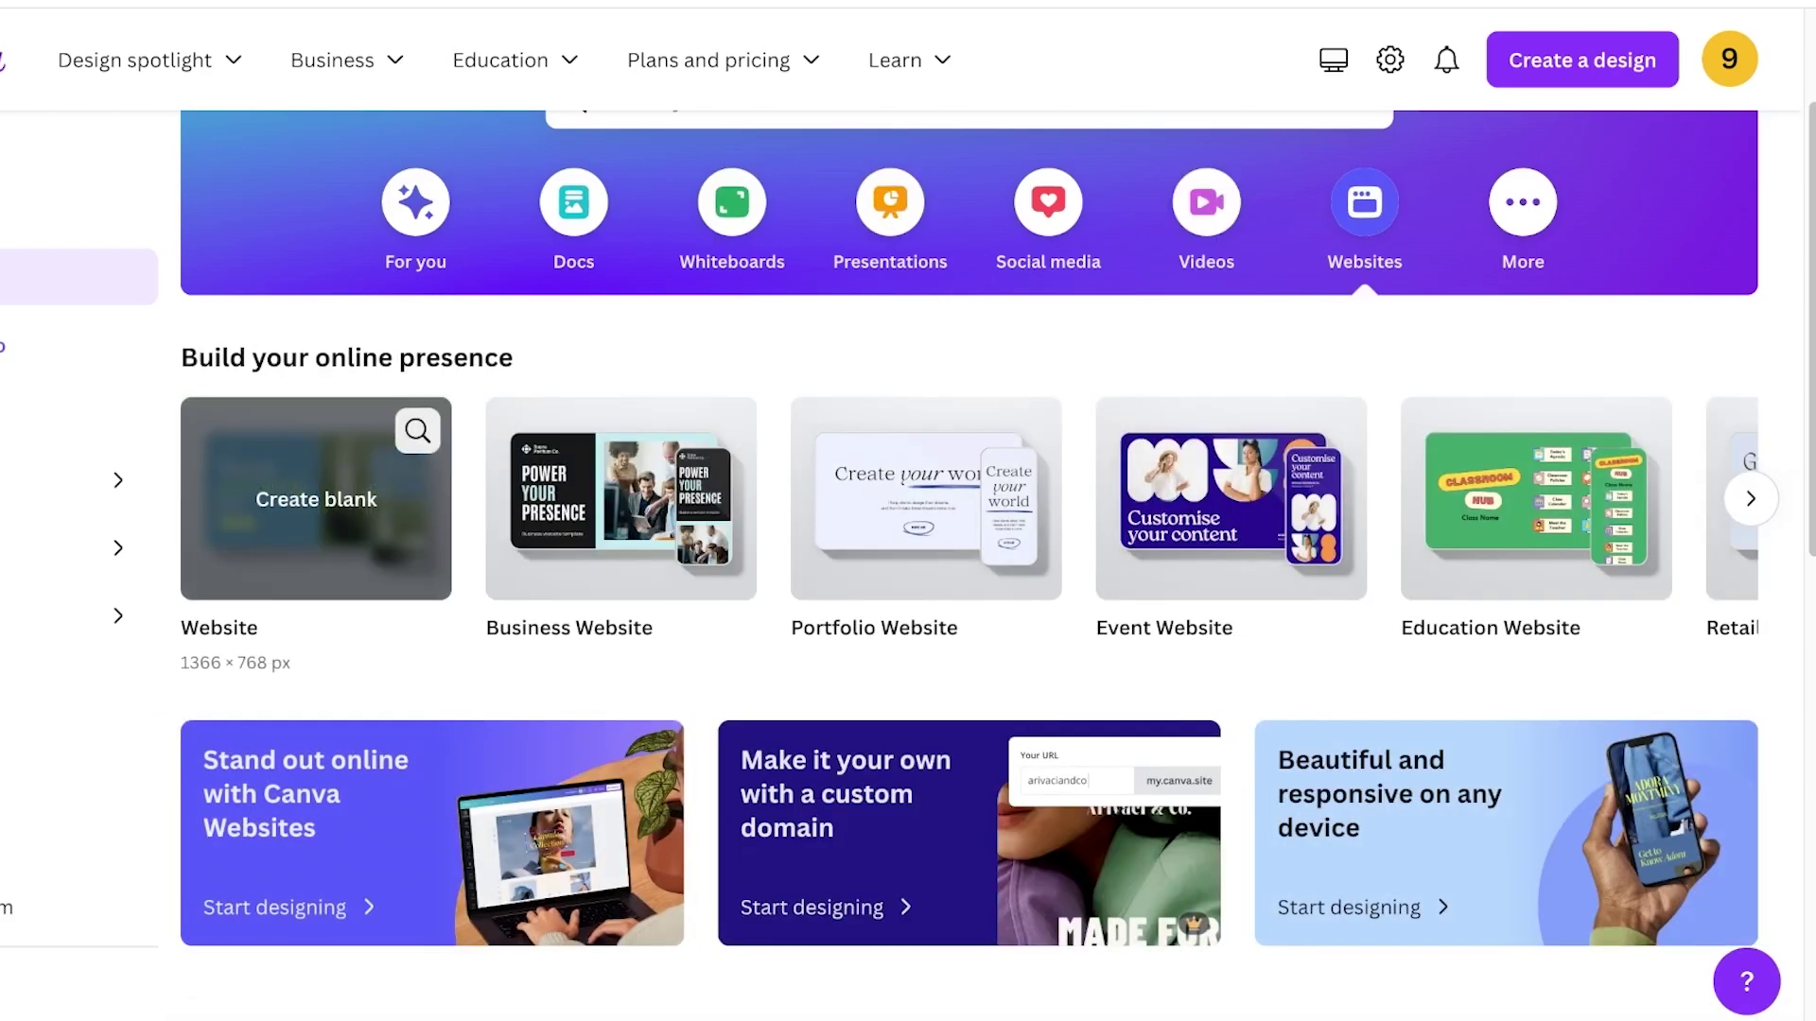
pyautogui.click(315, 499)
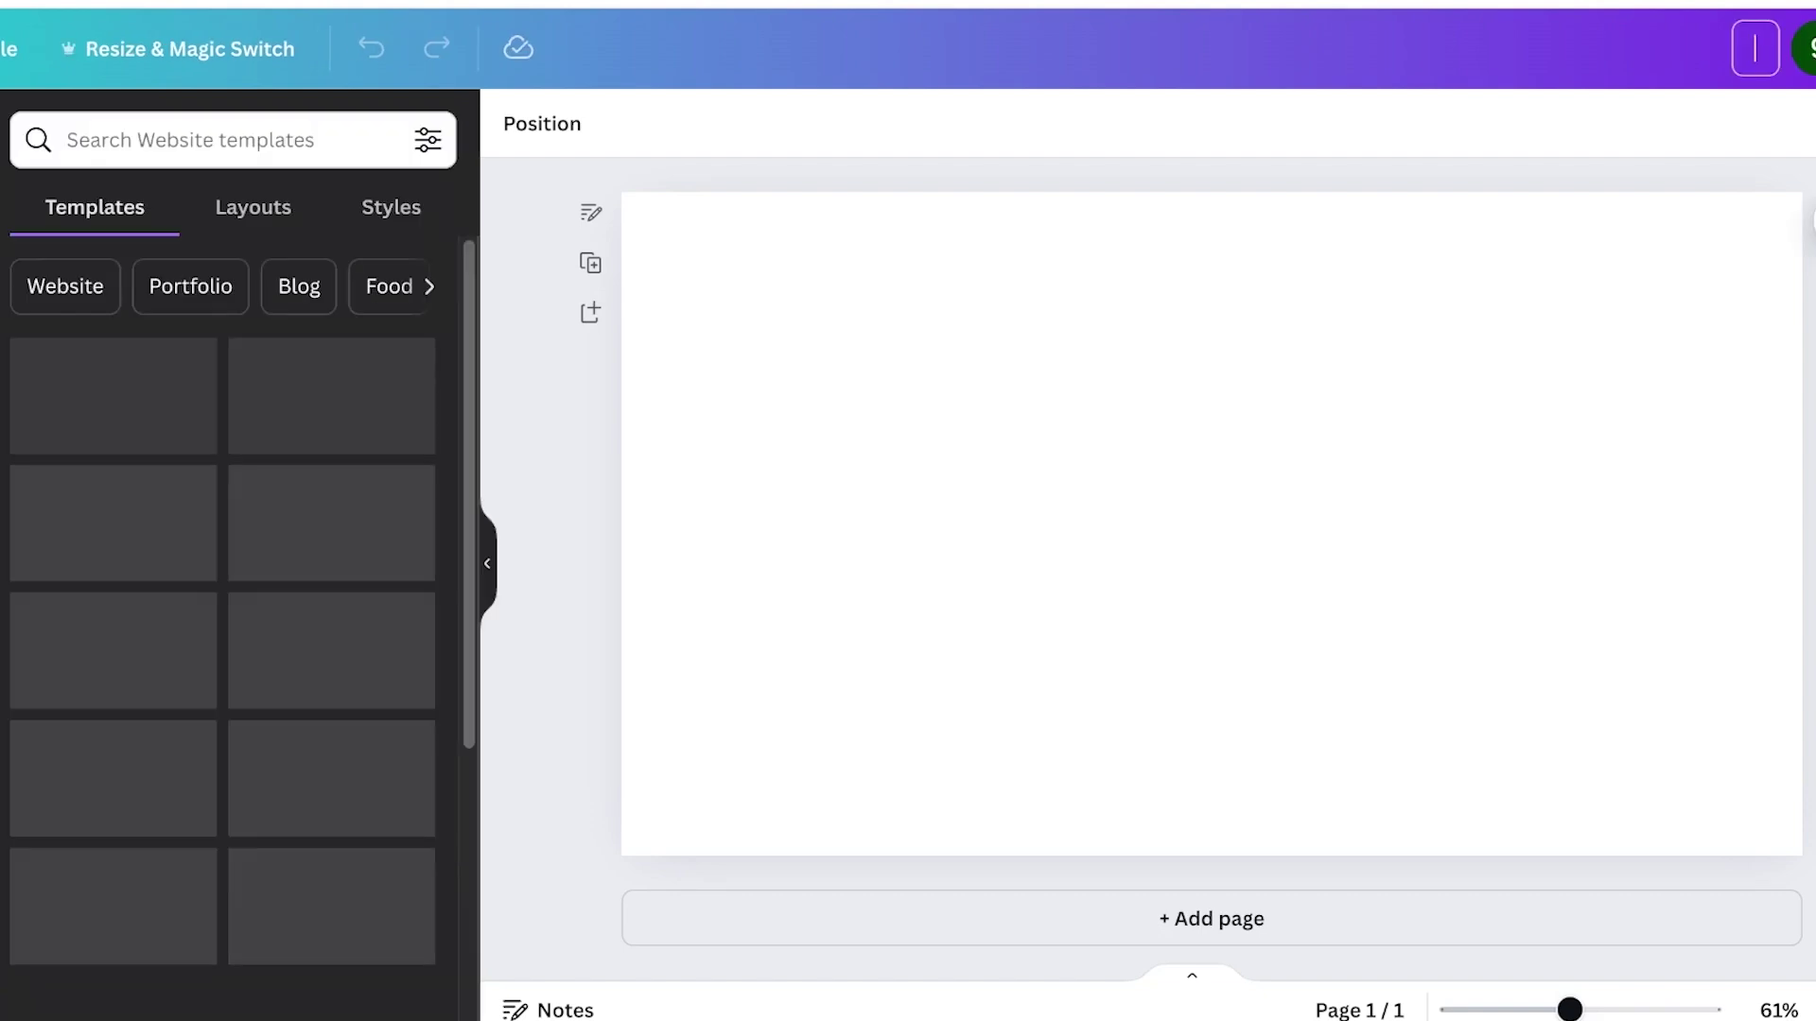
pyautogui.write('buy now pag')
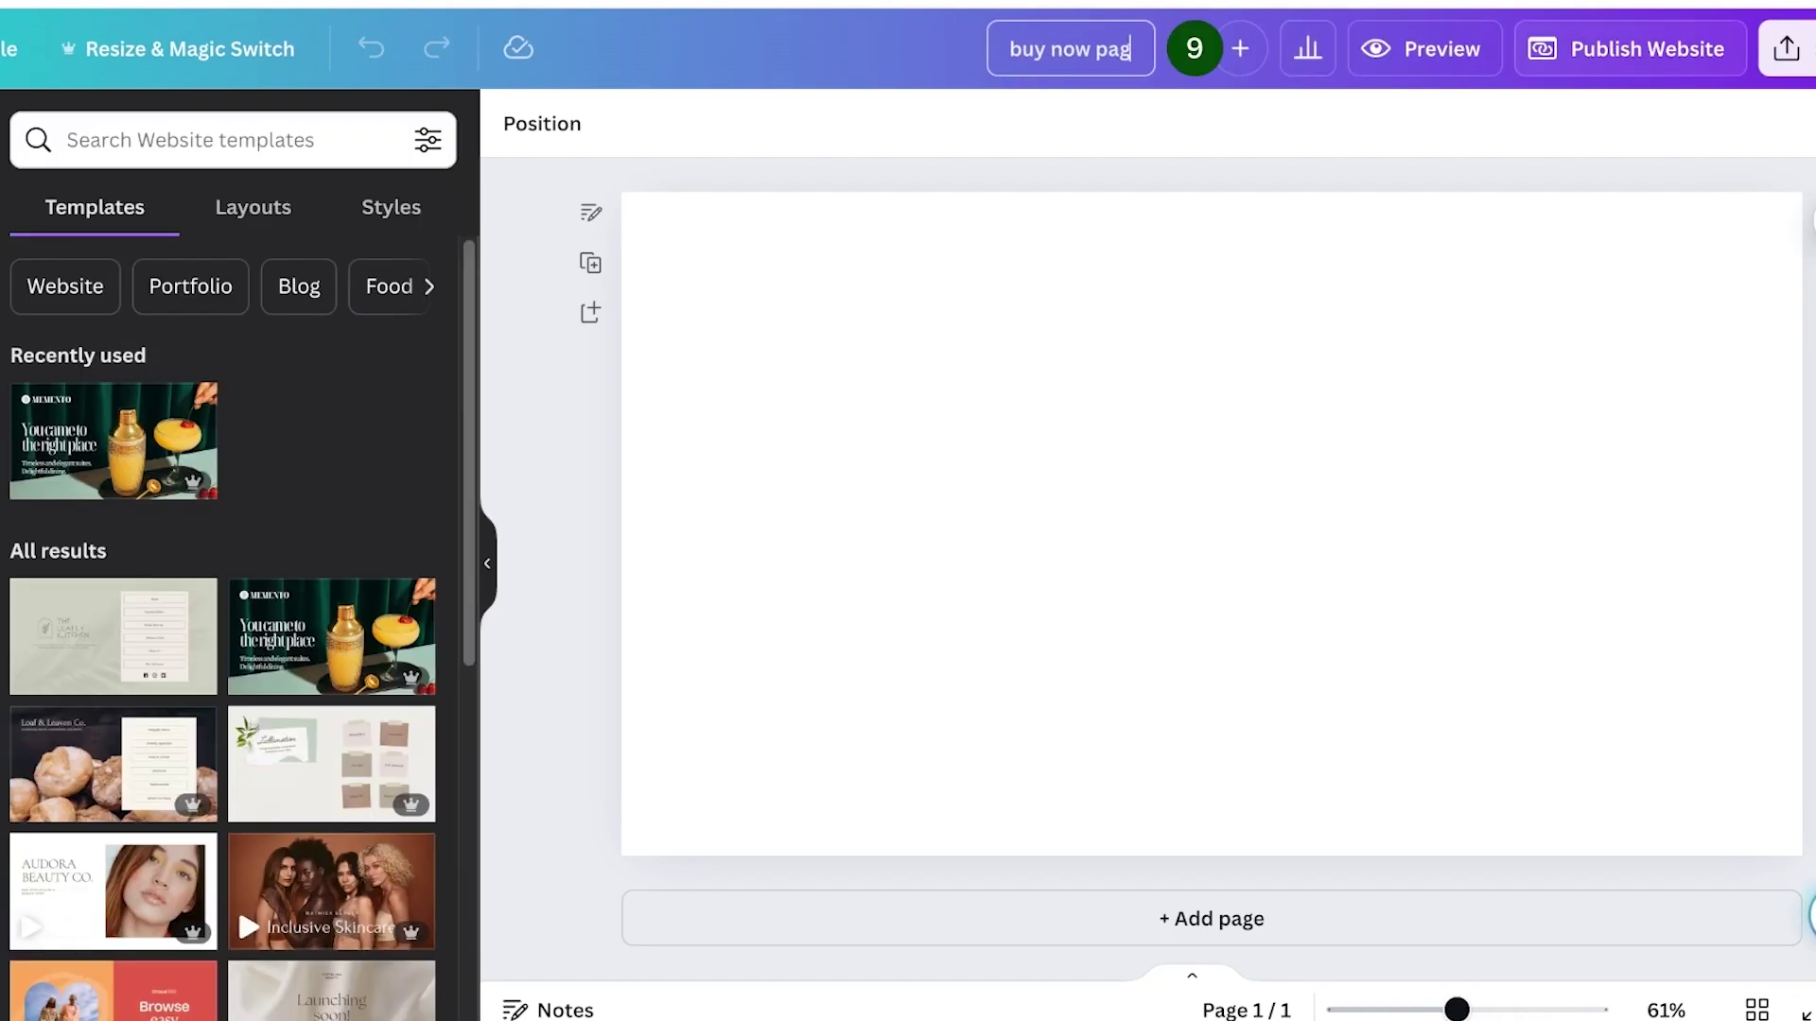
pyautogui.write('e')
pyautogui.press('Return')
# Add the recently used photo of the woman in the red suit and position it on the right side of the blank page.
pyautogui.click(2, 232)
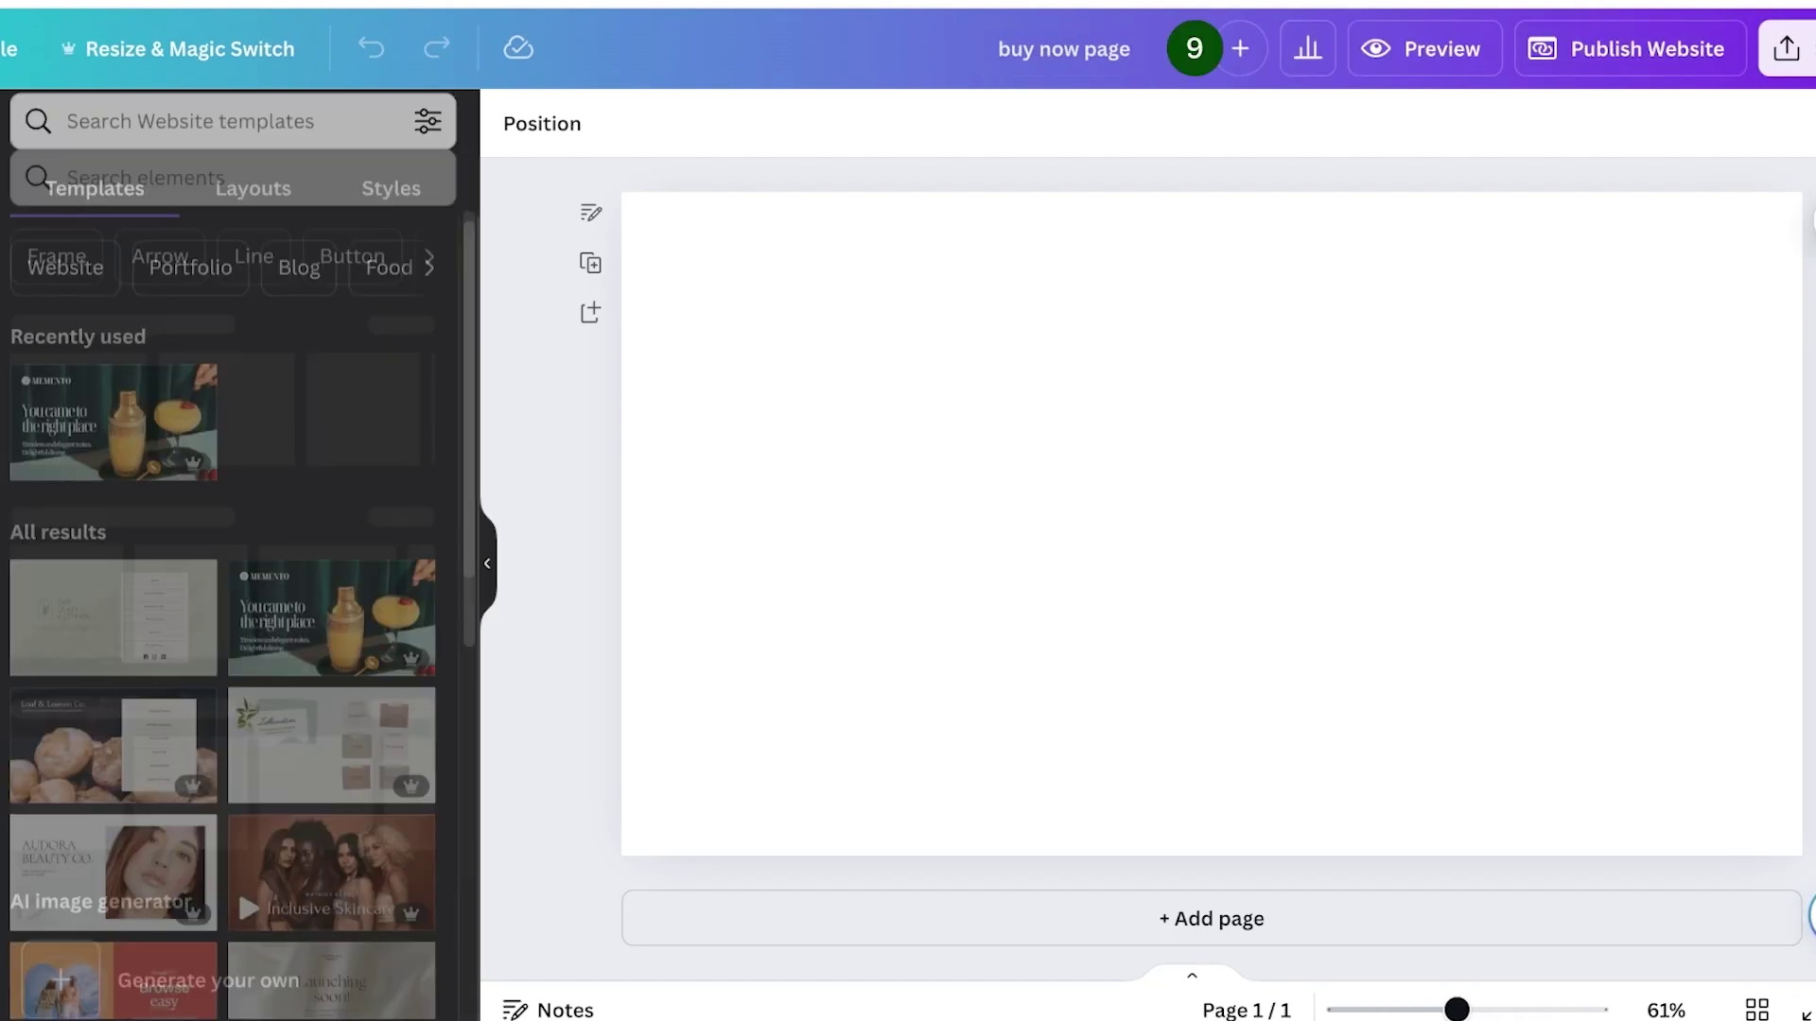
pyautogui.click(315, 372)
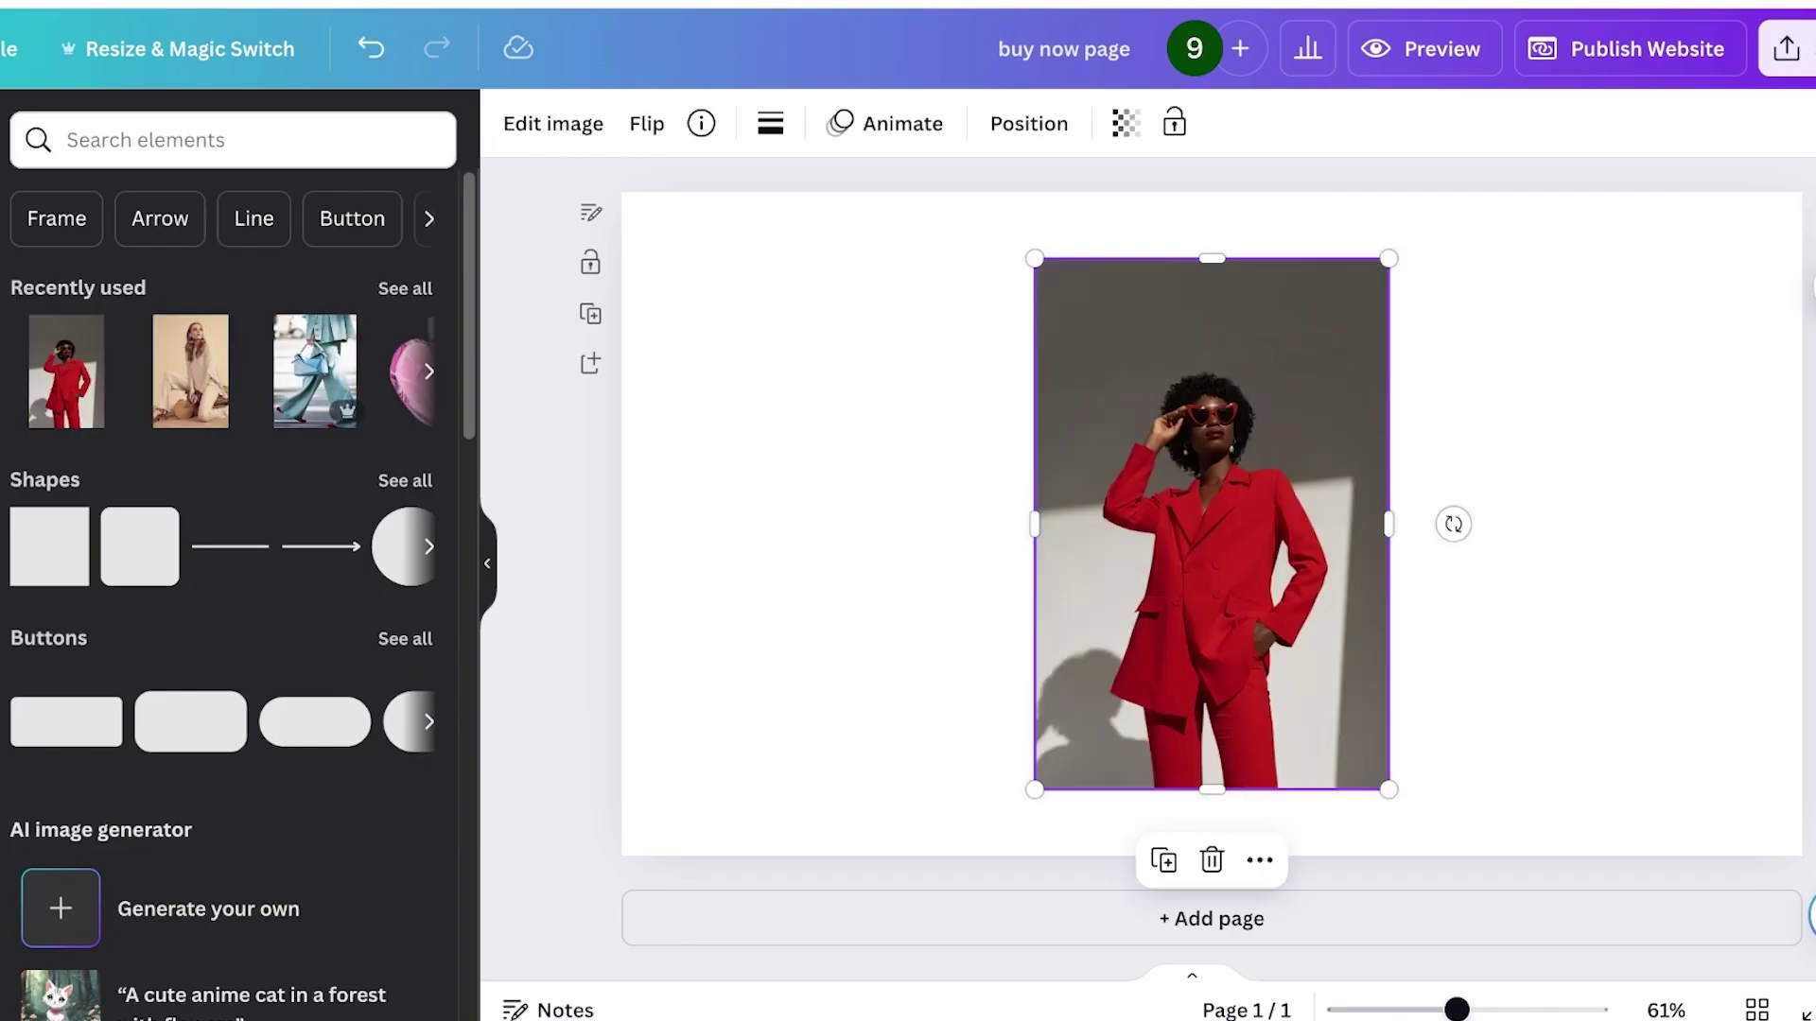
pyautogui.moveTo(1212, 524); pyautogui.dragTo(1546, 515)
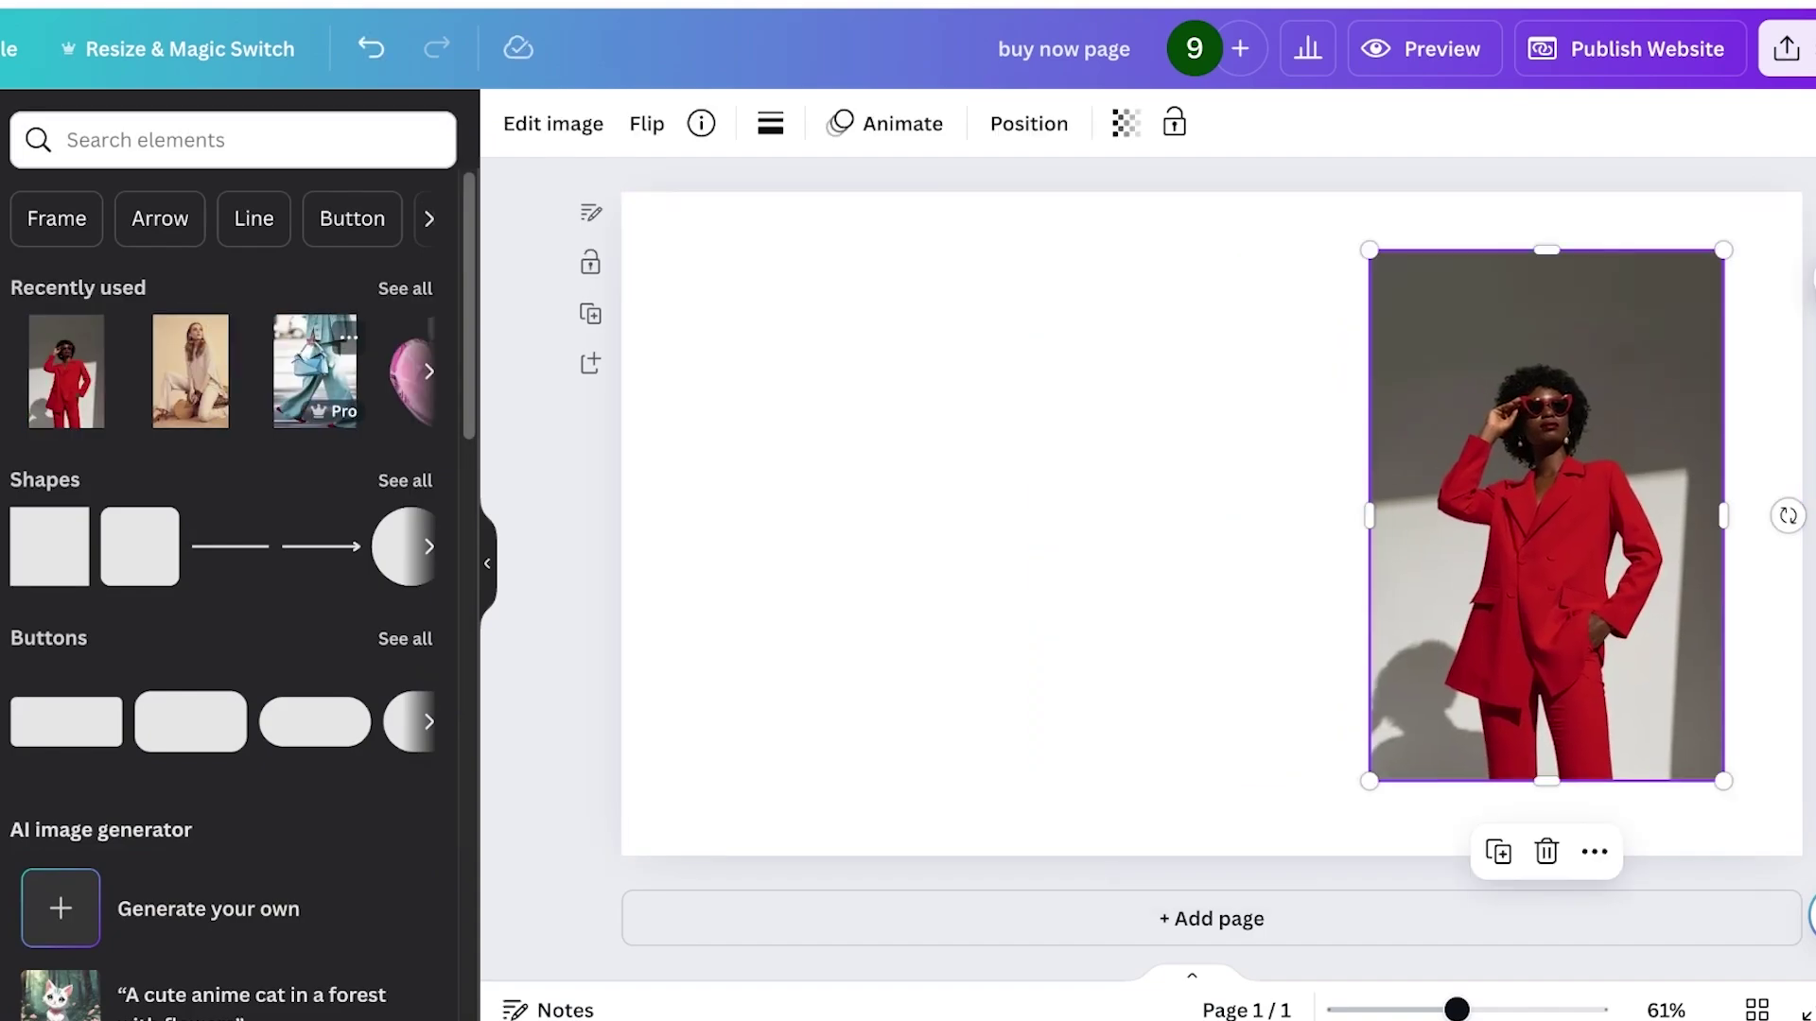
# Add a text box reading "RED BLAZER" and place it directly beneath the photo of the woman in the red suit.
pyautogui.click(2, 338)
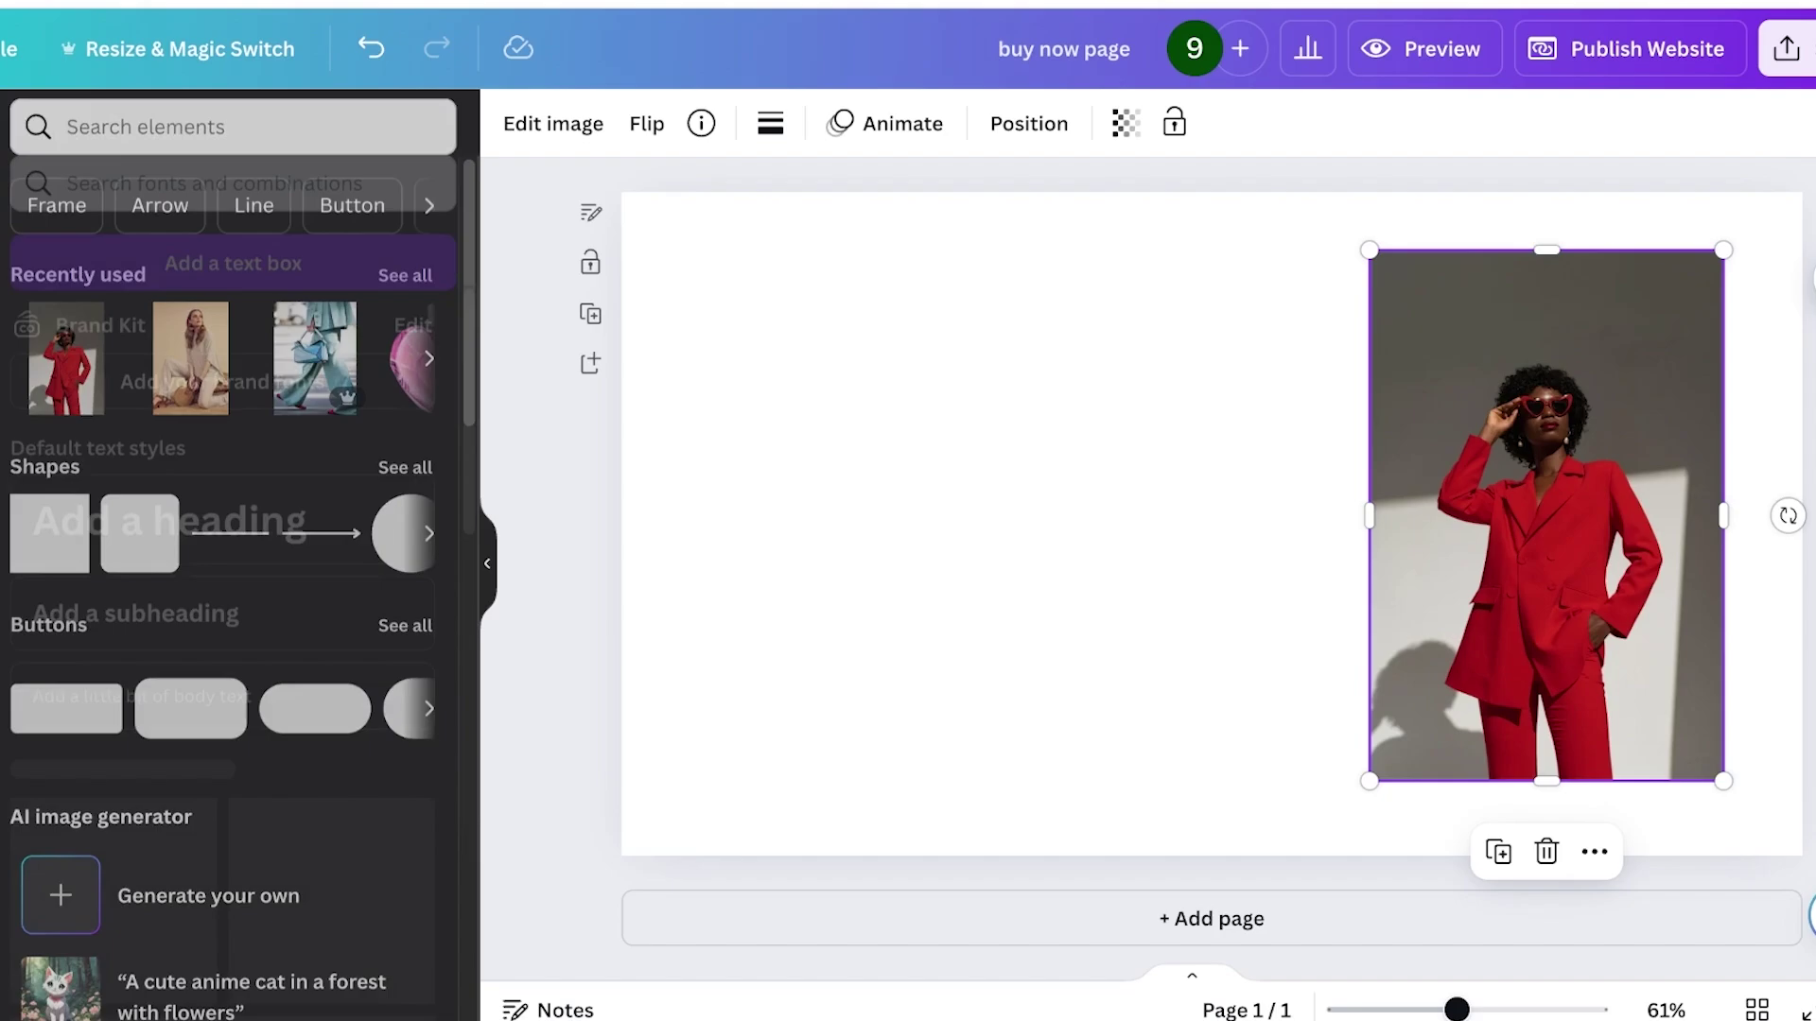
pyautogui.click(233, 220)
pyautogui.click(1319, 757)
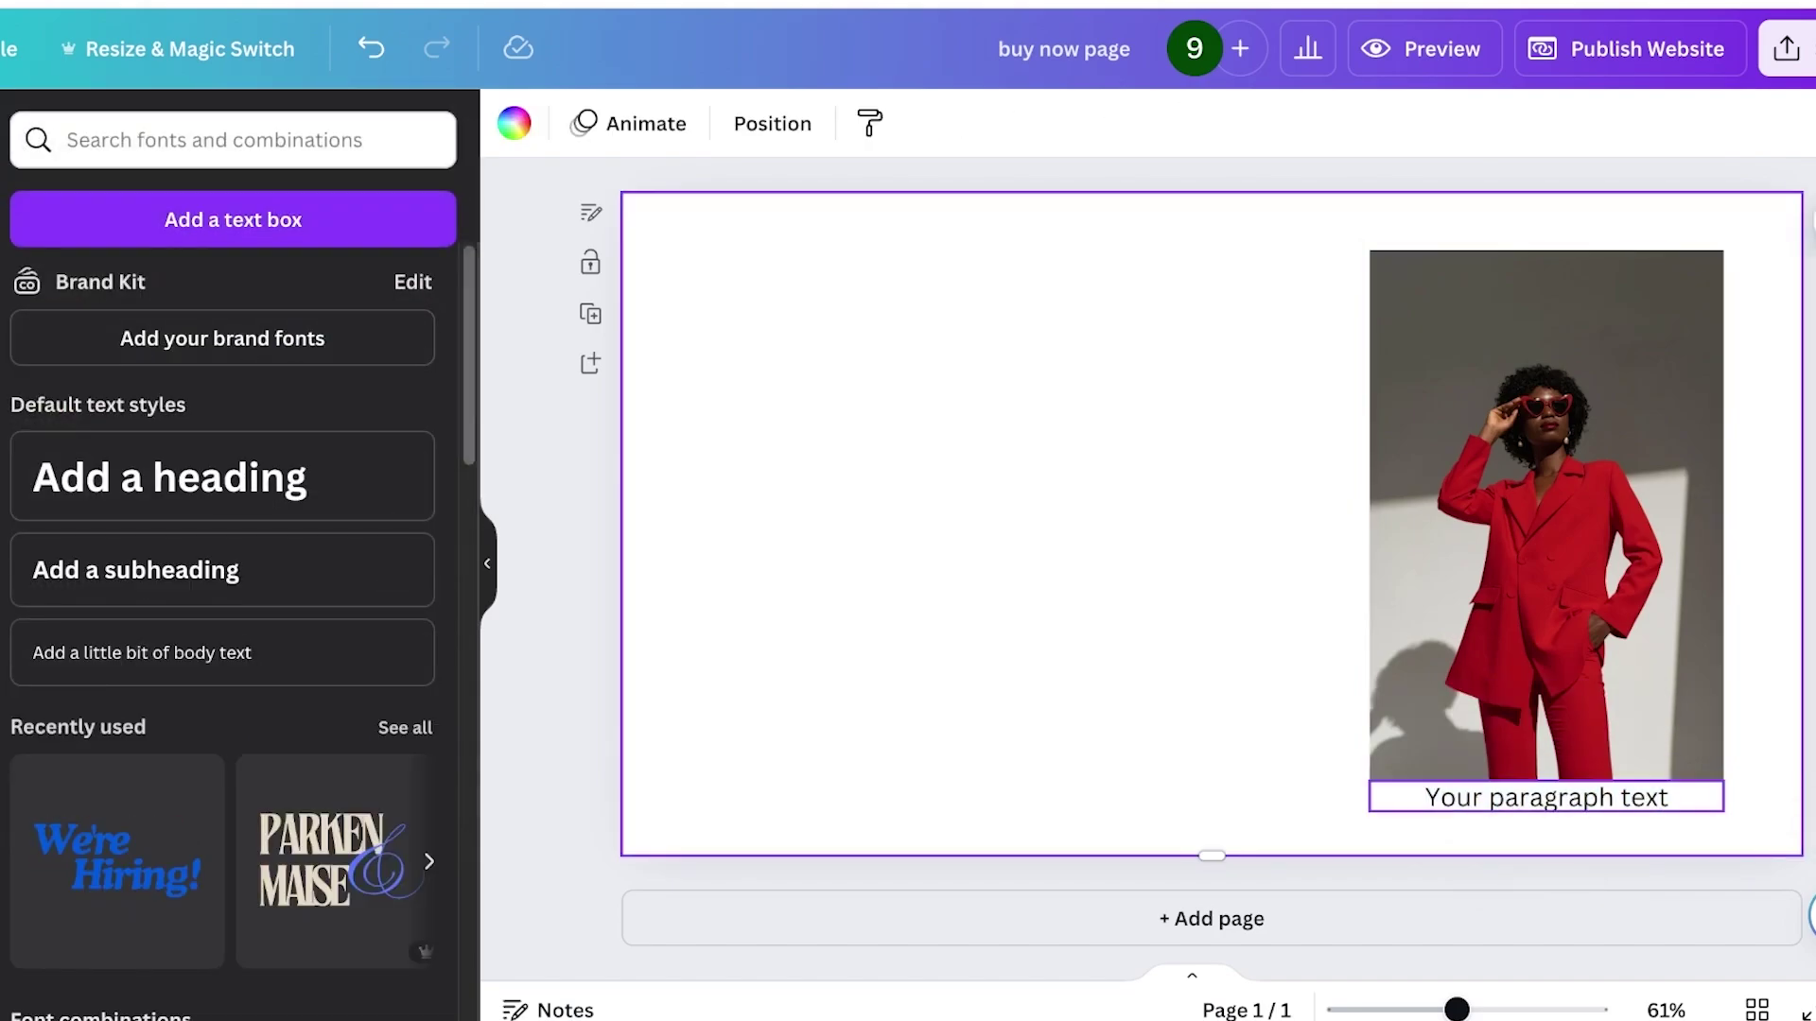
pyautogui.moveTo(1544, 798); pyautogui.dragTo(1014, 677)
pyautogui.doubleClick(1014, 678)
pyautogui.write('RED')
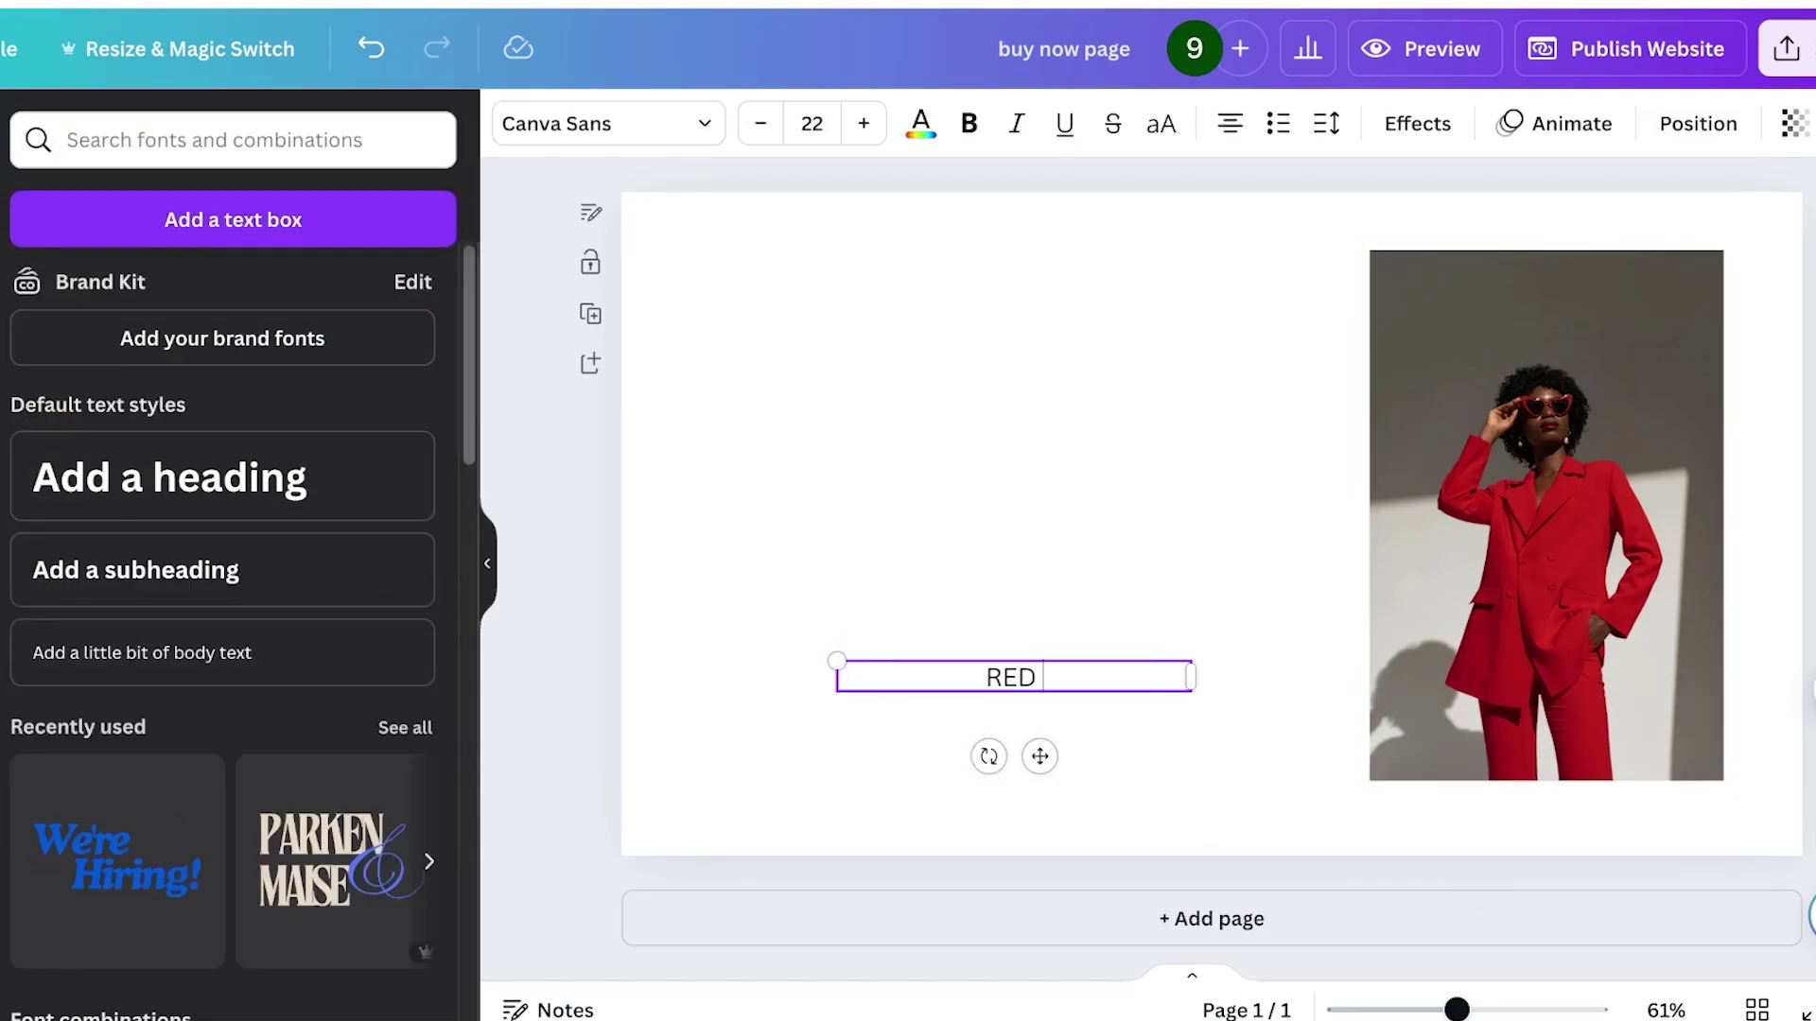
pyautogui.write(' BLAZER')
pyautogui.click(1026, 567)
pyautogui.moveTo(1014, 677); pyautogui.dragTo(1559, 804)
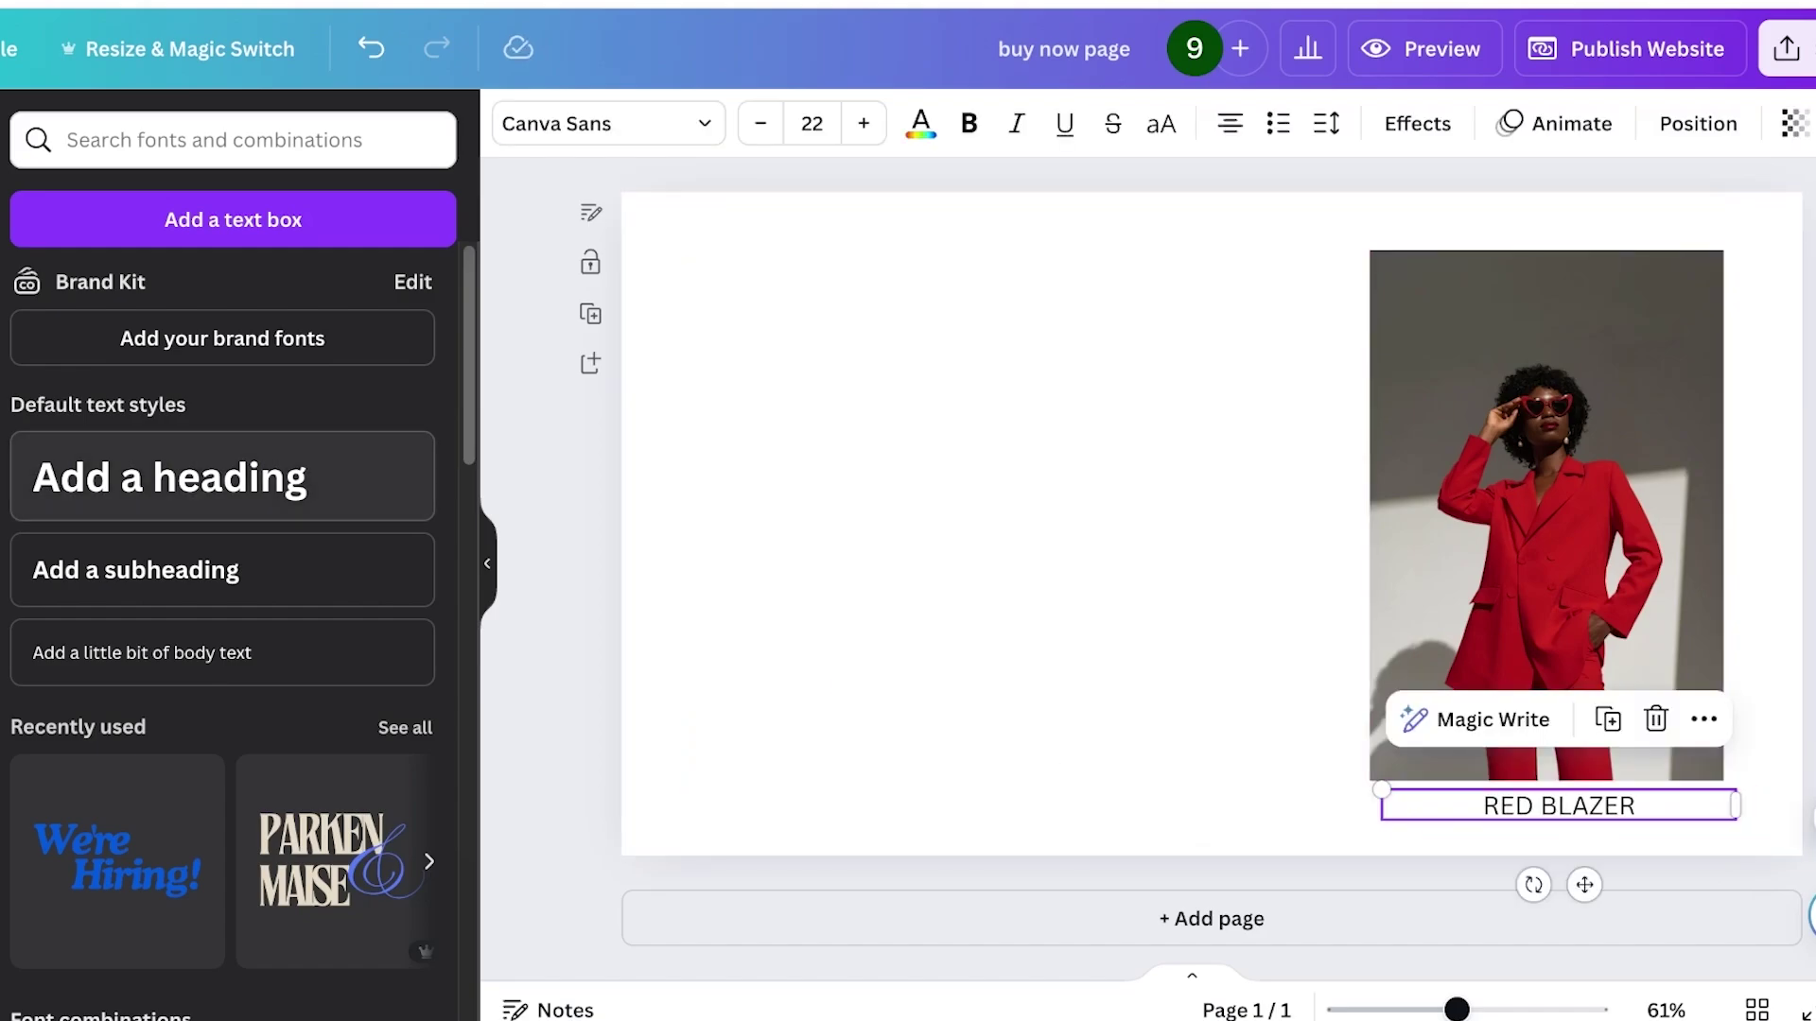
# Add the heading "BUY OUR BLAZER" at font size 30 and position it in the page's upper-left area.
pyautogui.click(222, 476)
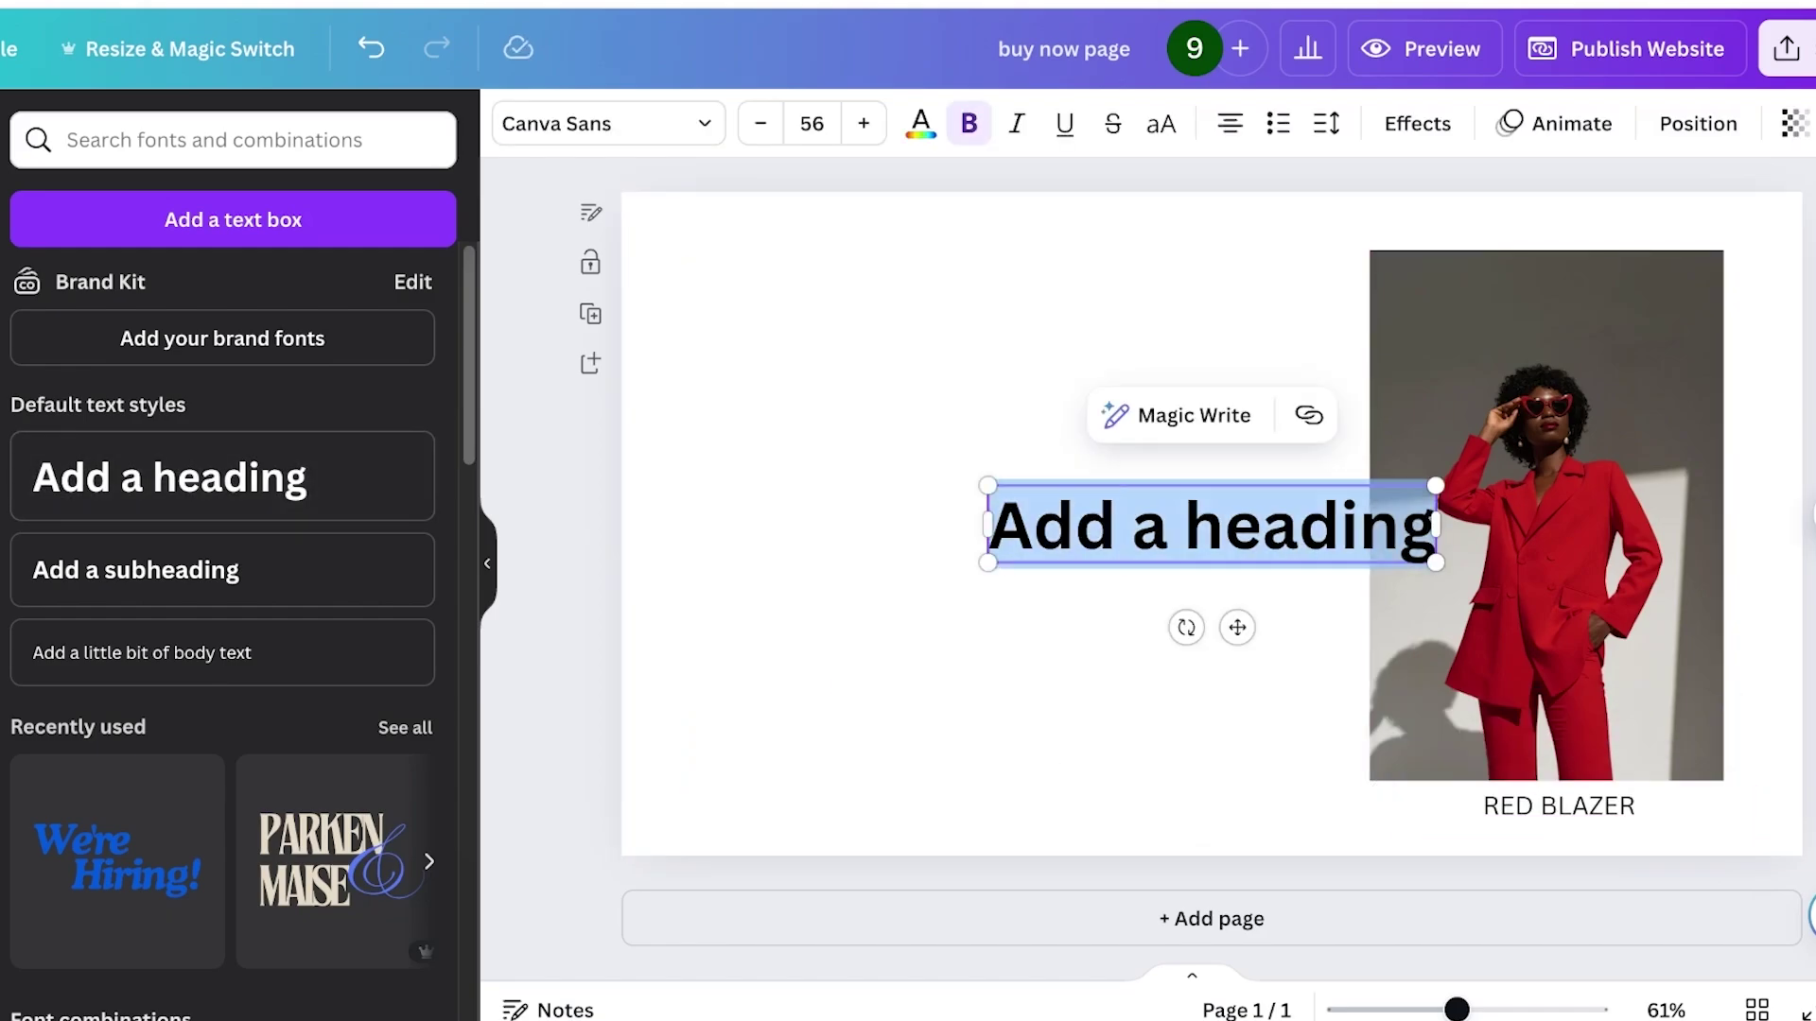
pyautogui.write('BUY OUR B')
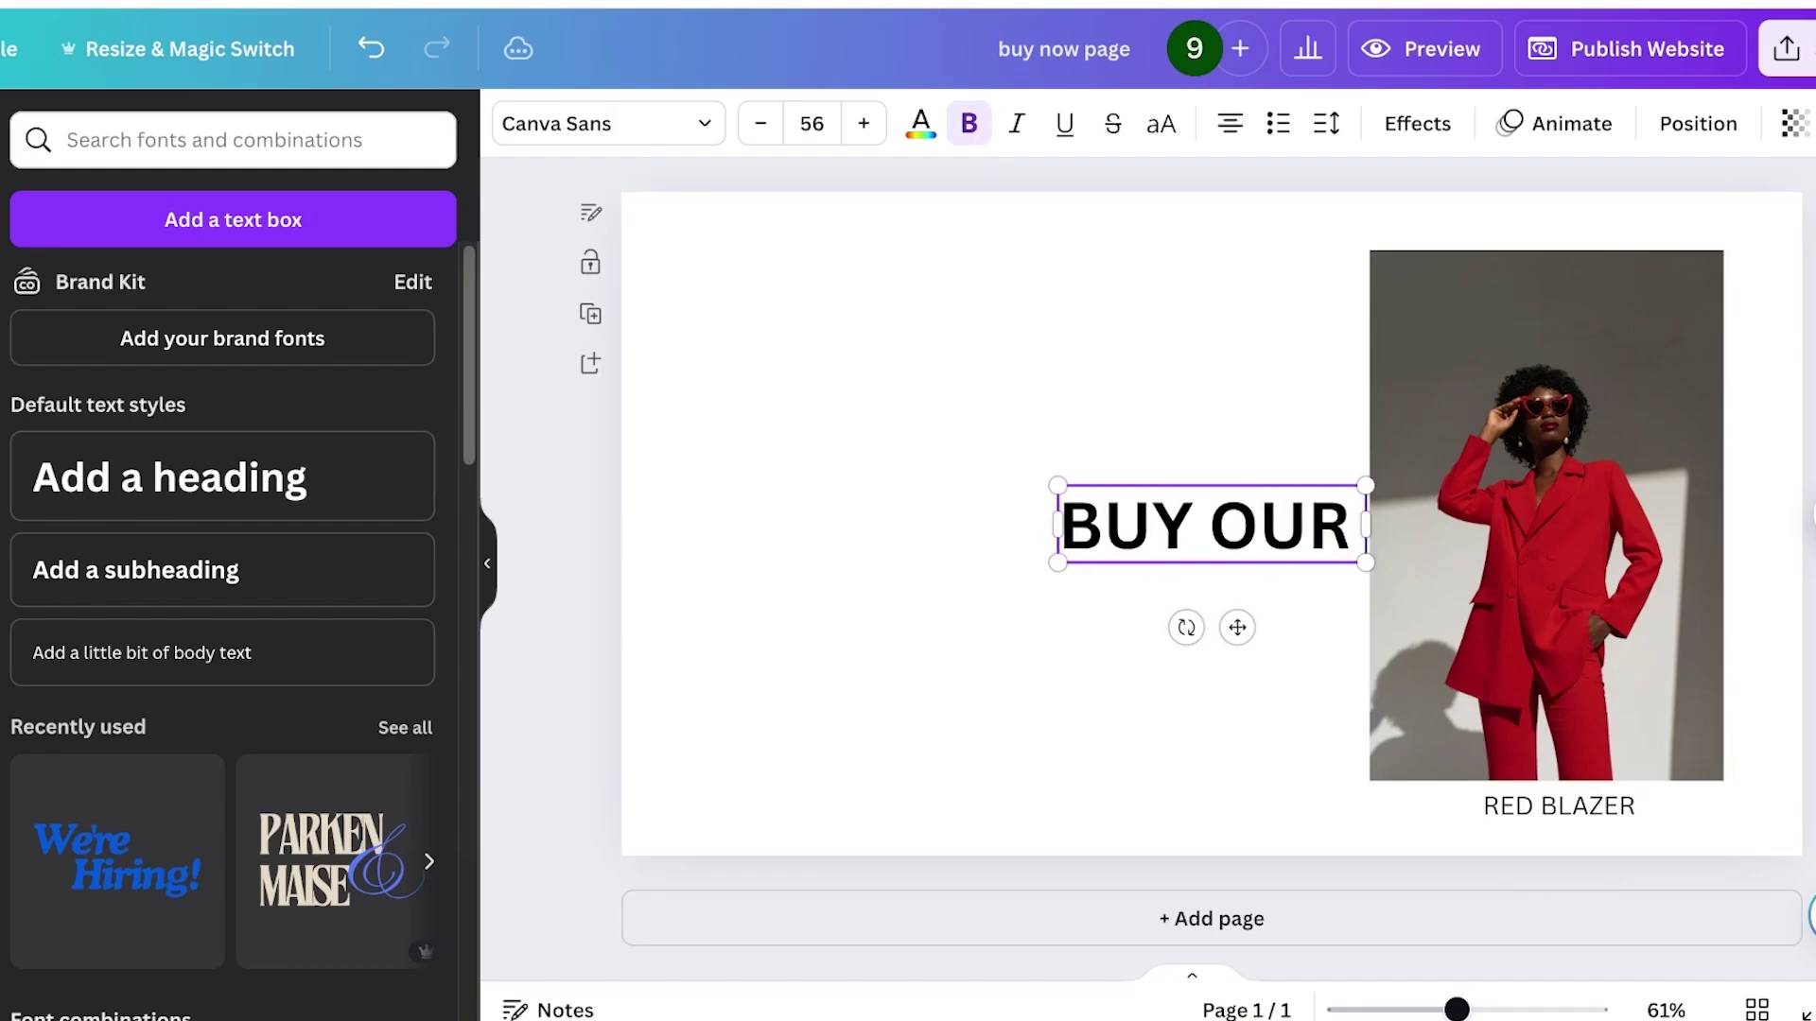
pyautogui.write('LAZER')
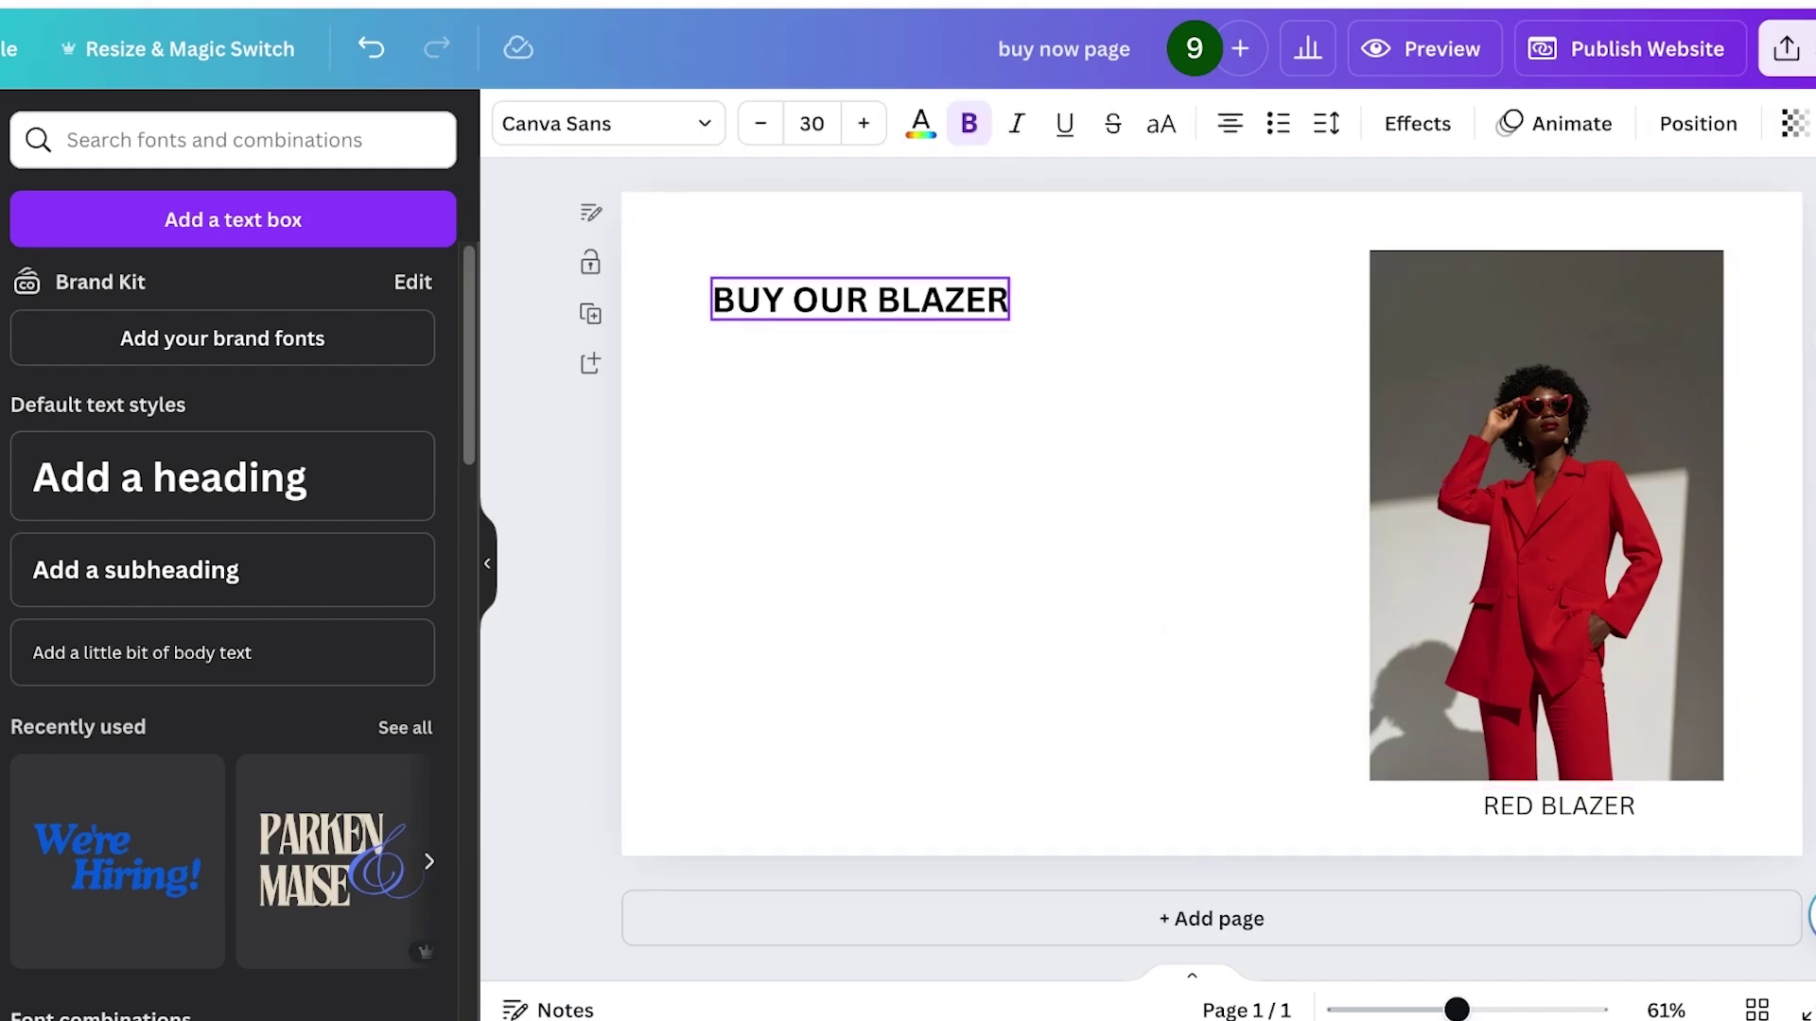
pyautogui.moveTo(848, 280); pyautogui.dragTo(836, 273)
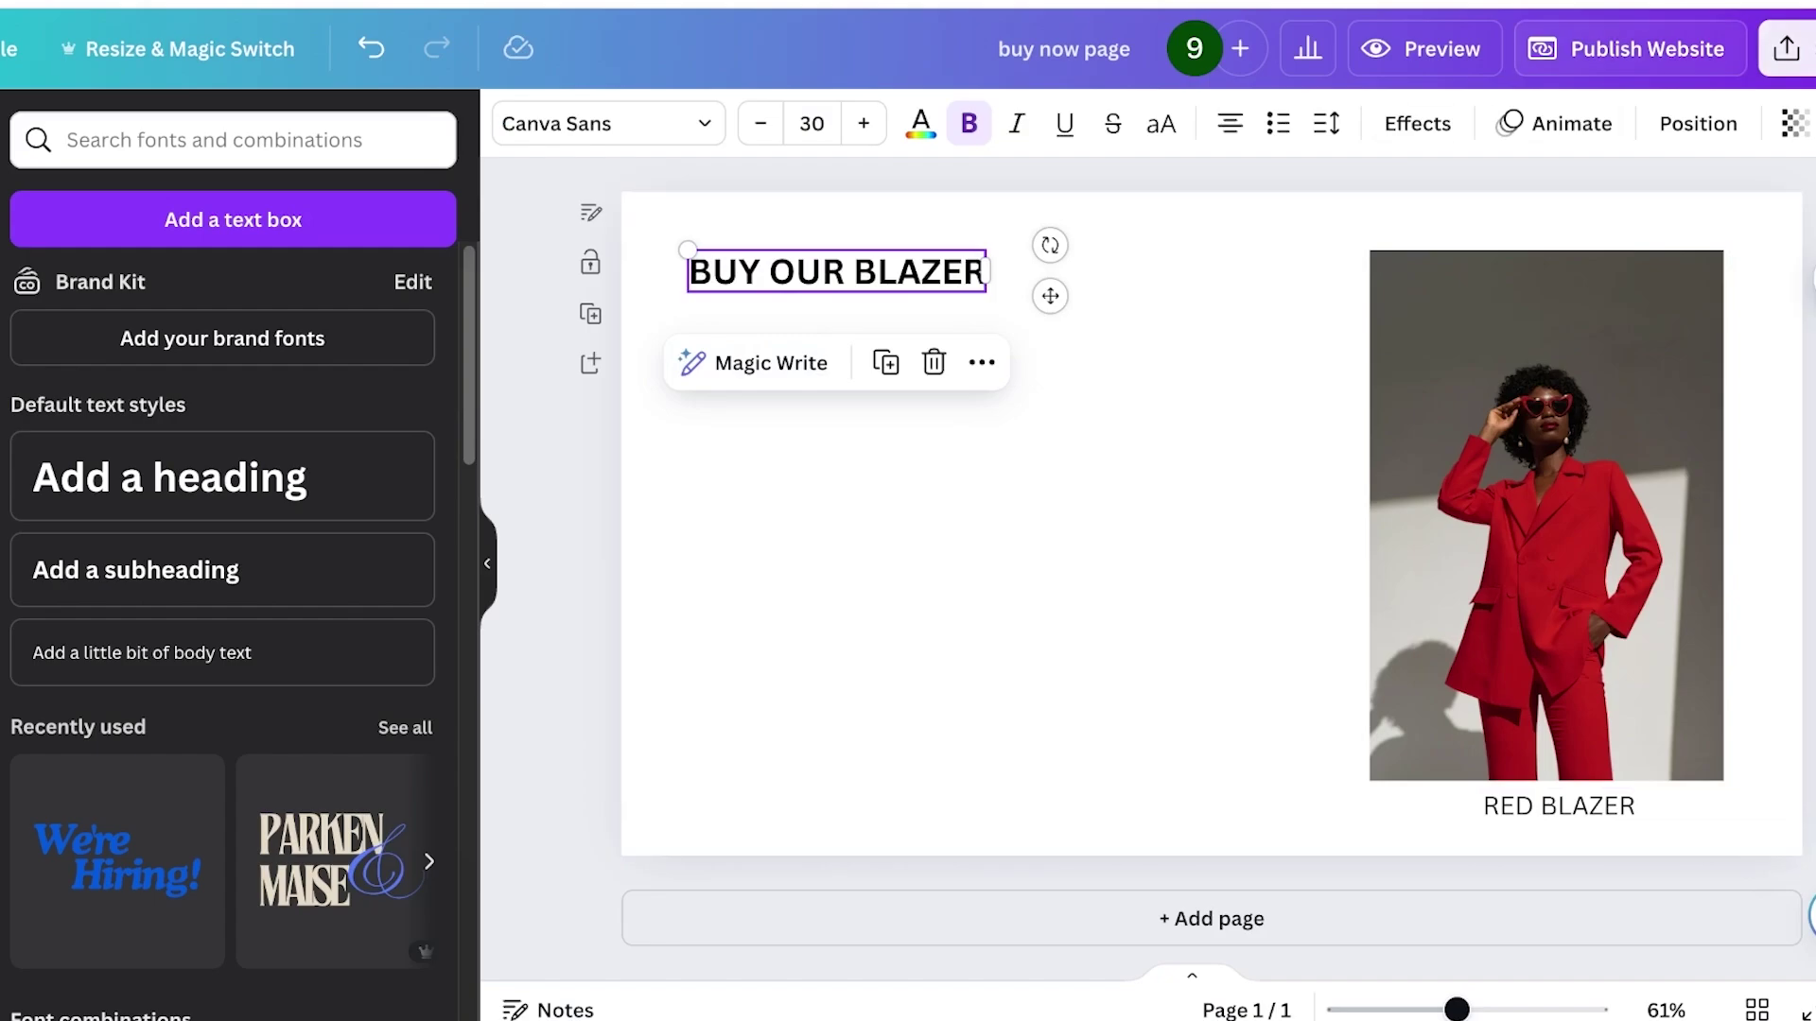
# Publish the "buy now page" website at memeto.my.canva.site/buy-now-page and copy its live address.
pyautogui.click(1630, 49)
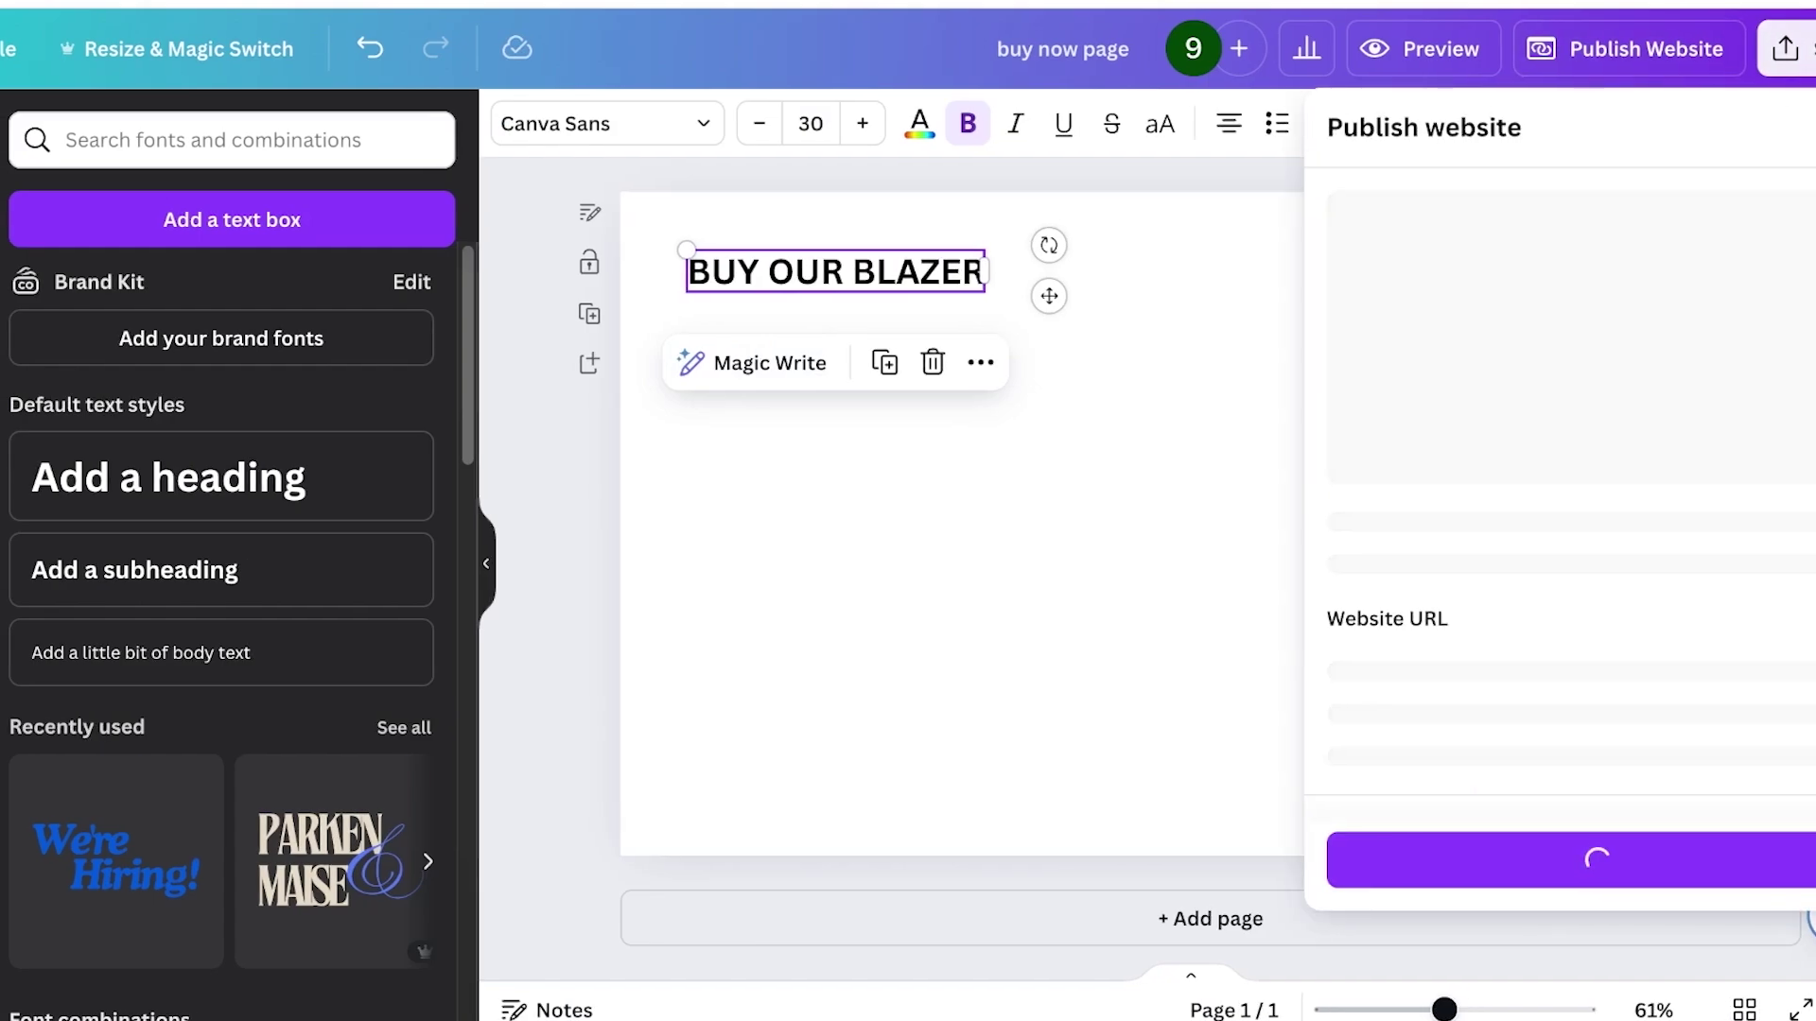
pyautogui.click(1220, 605)
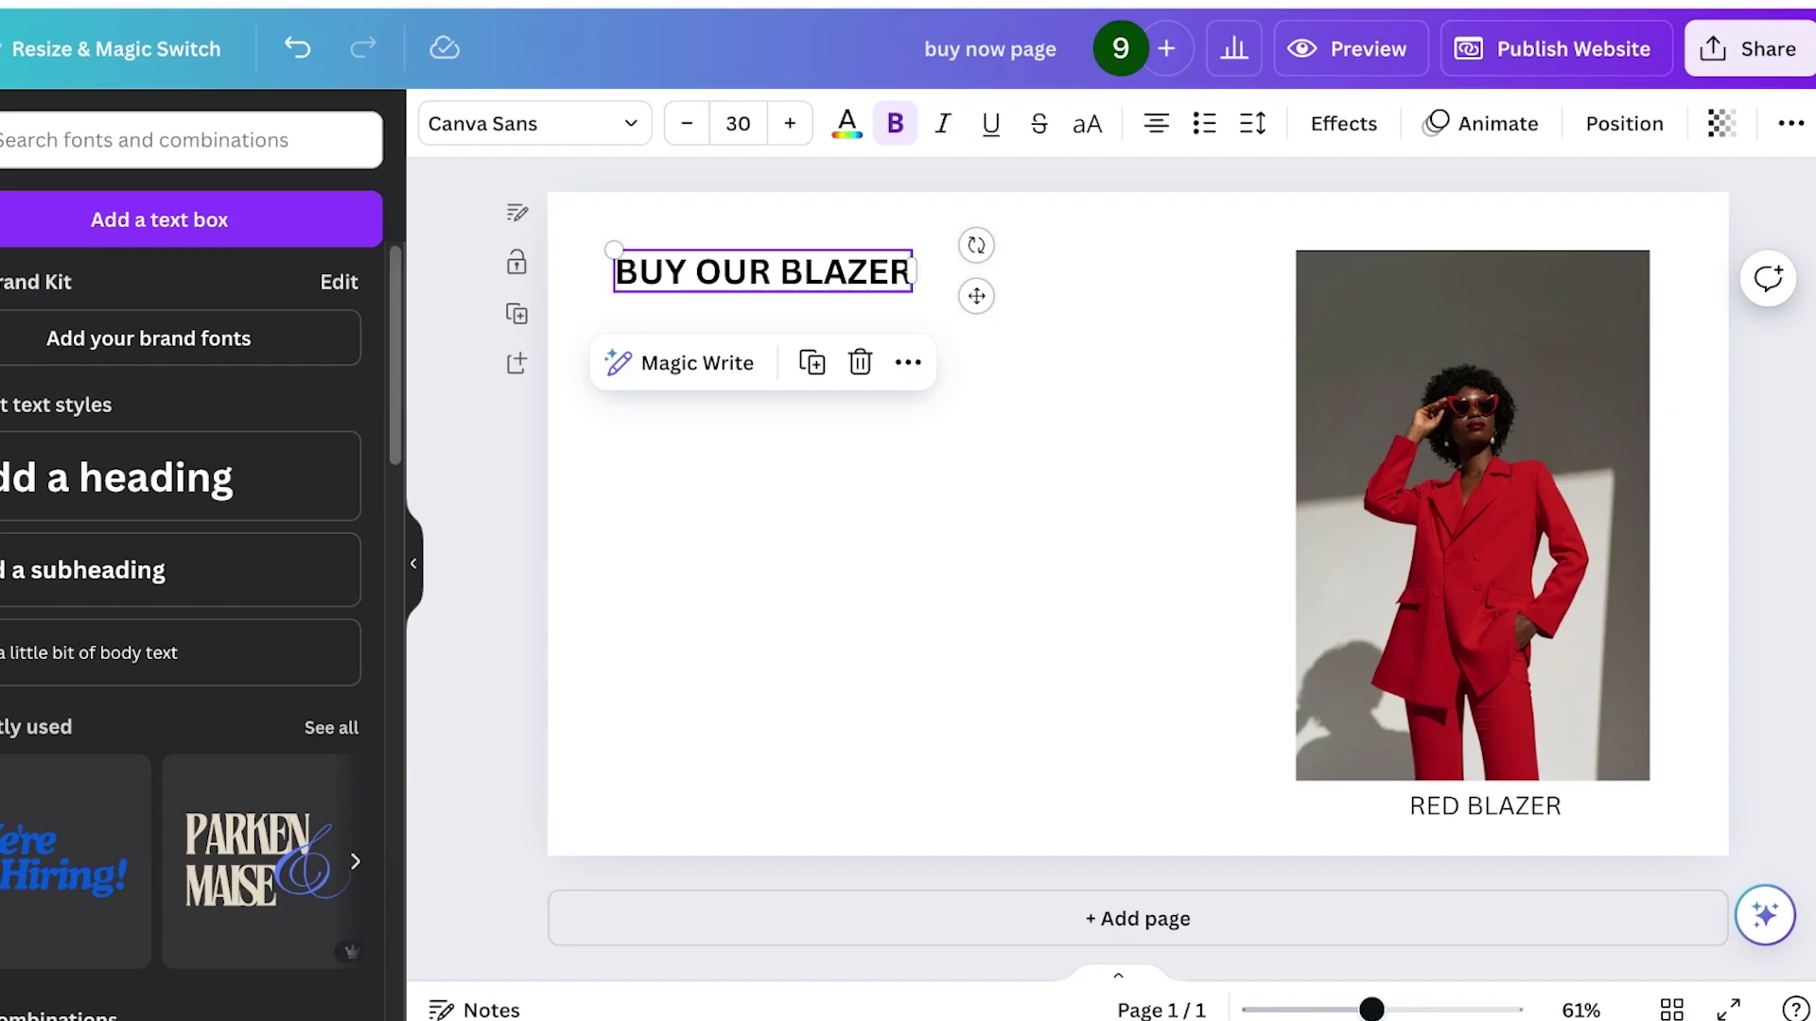
pyautogui.click(1555, 48)
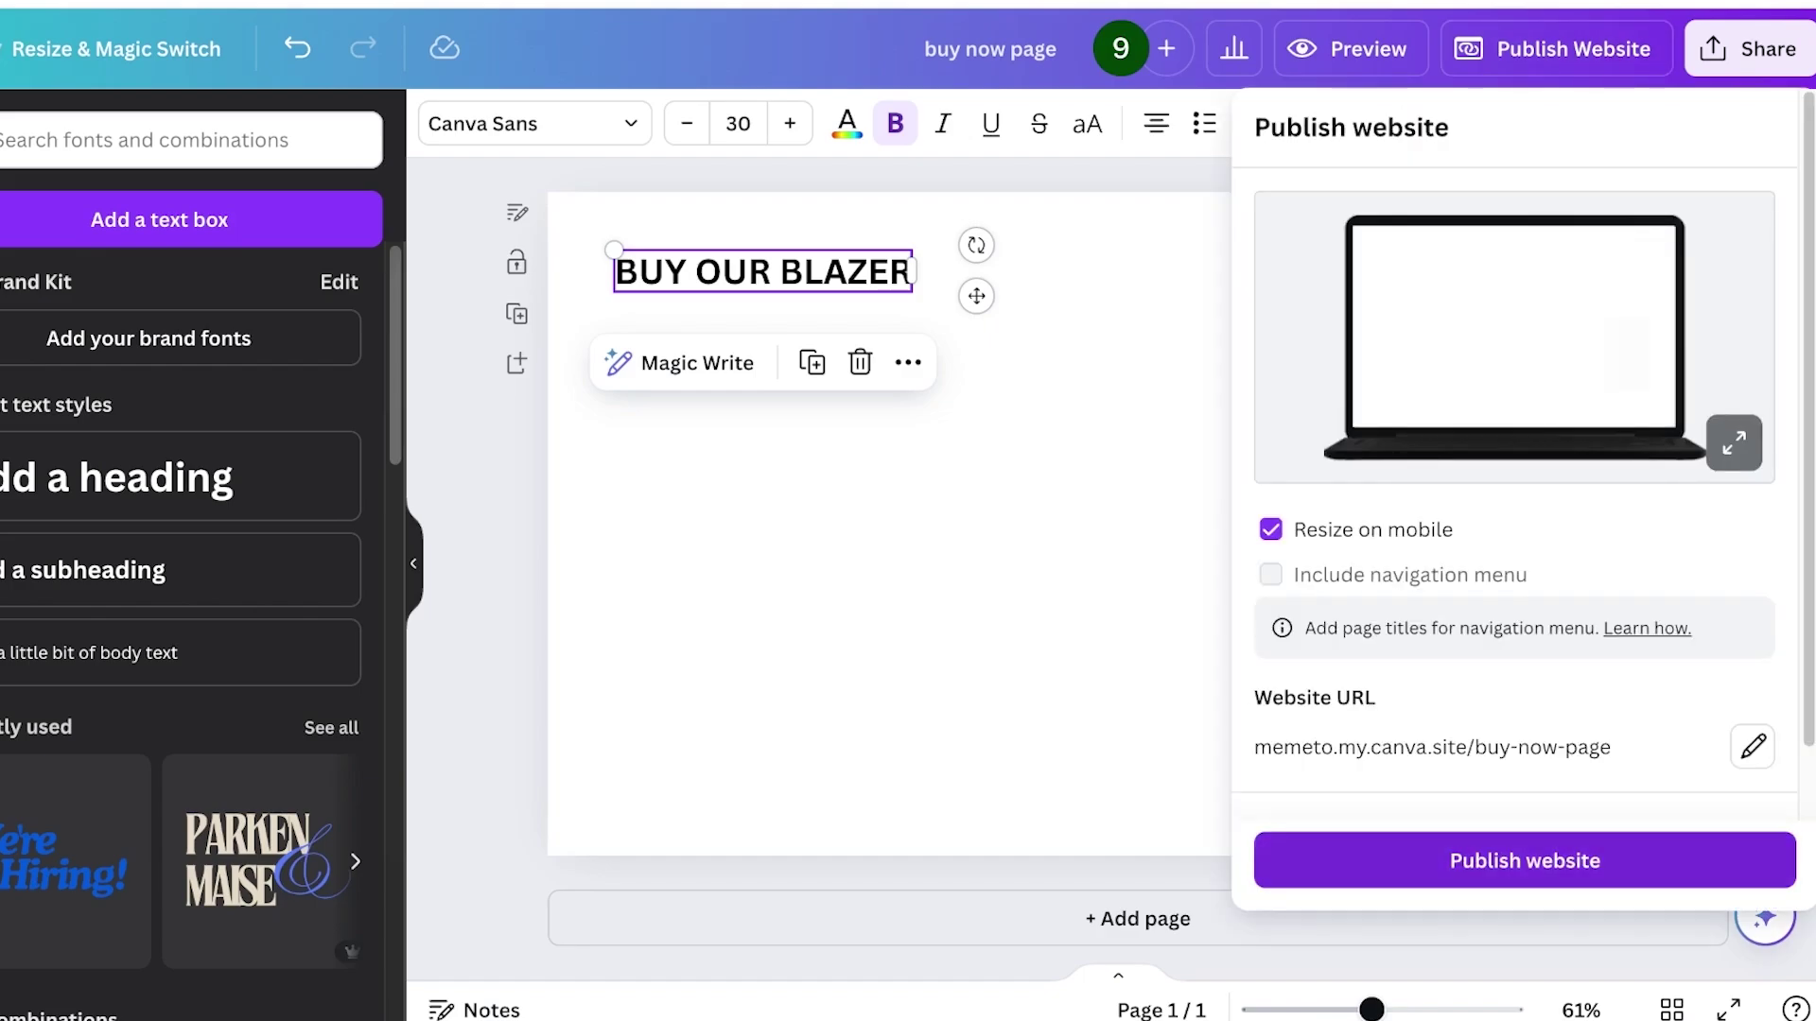
pyautogui.click(1520, 860)
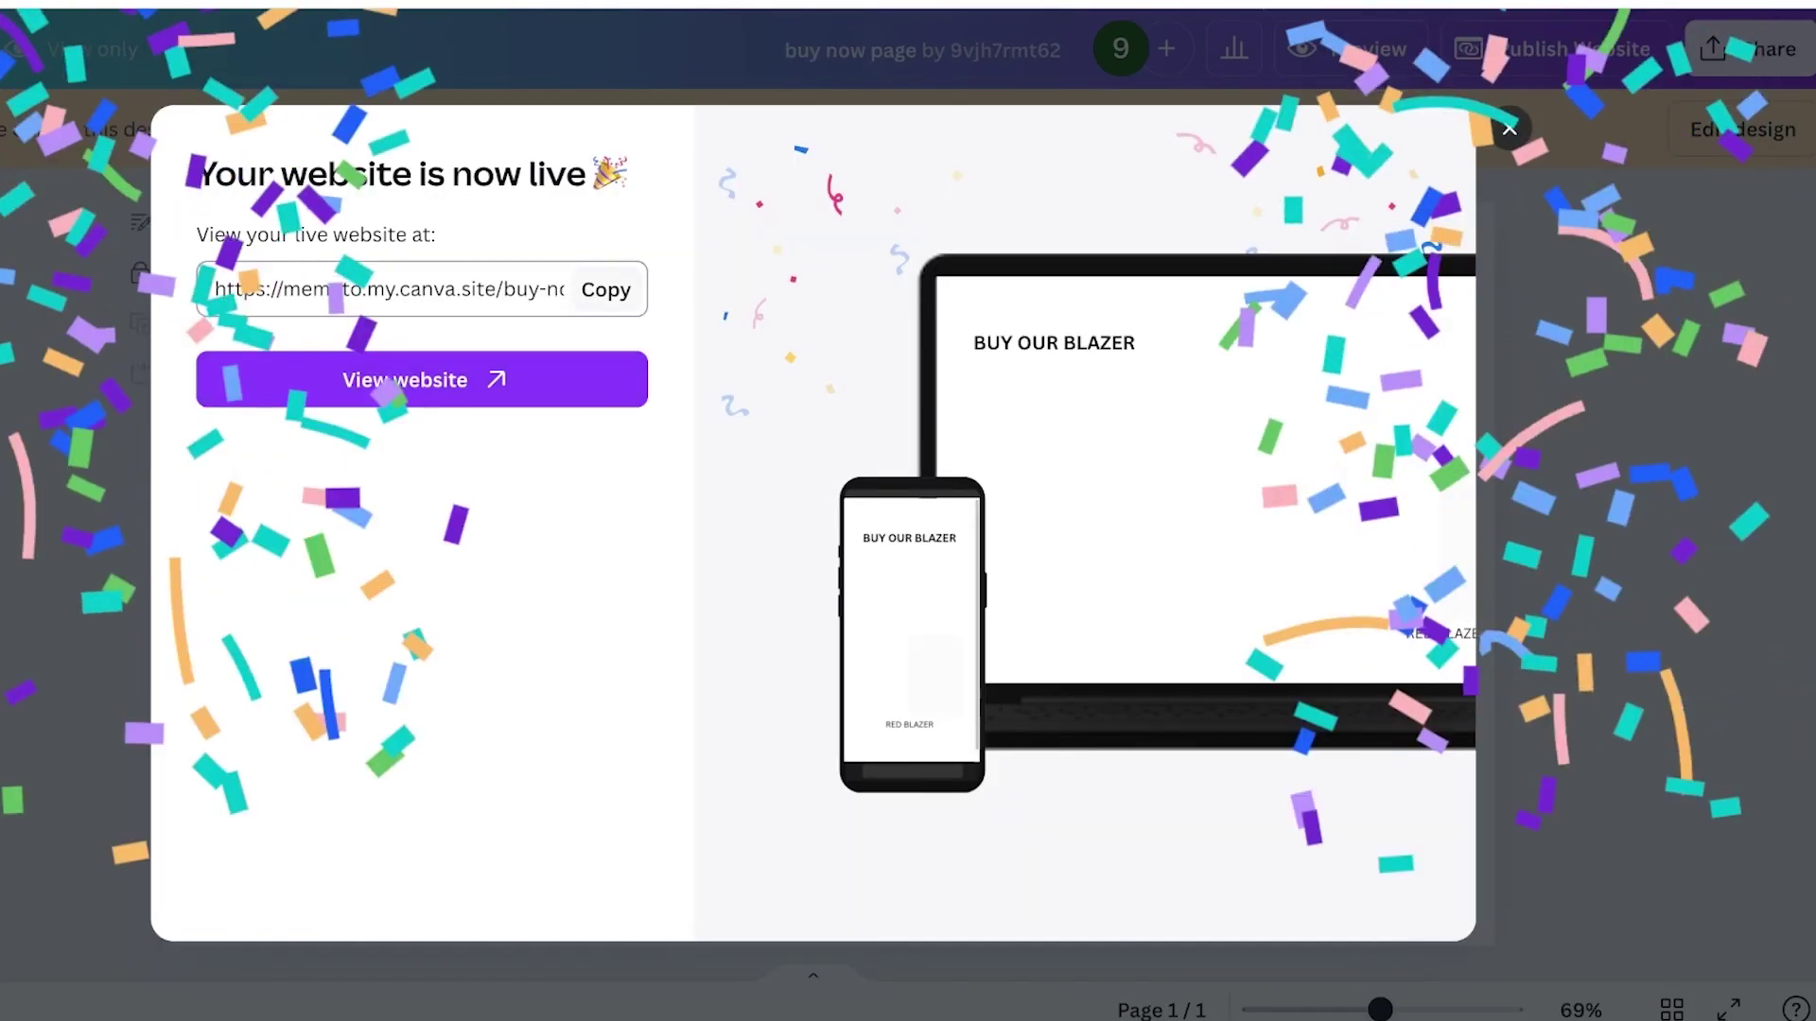
pyautogui.click(607, 289)
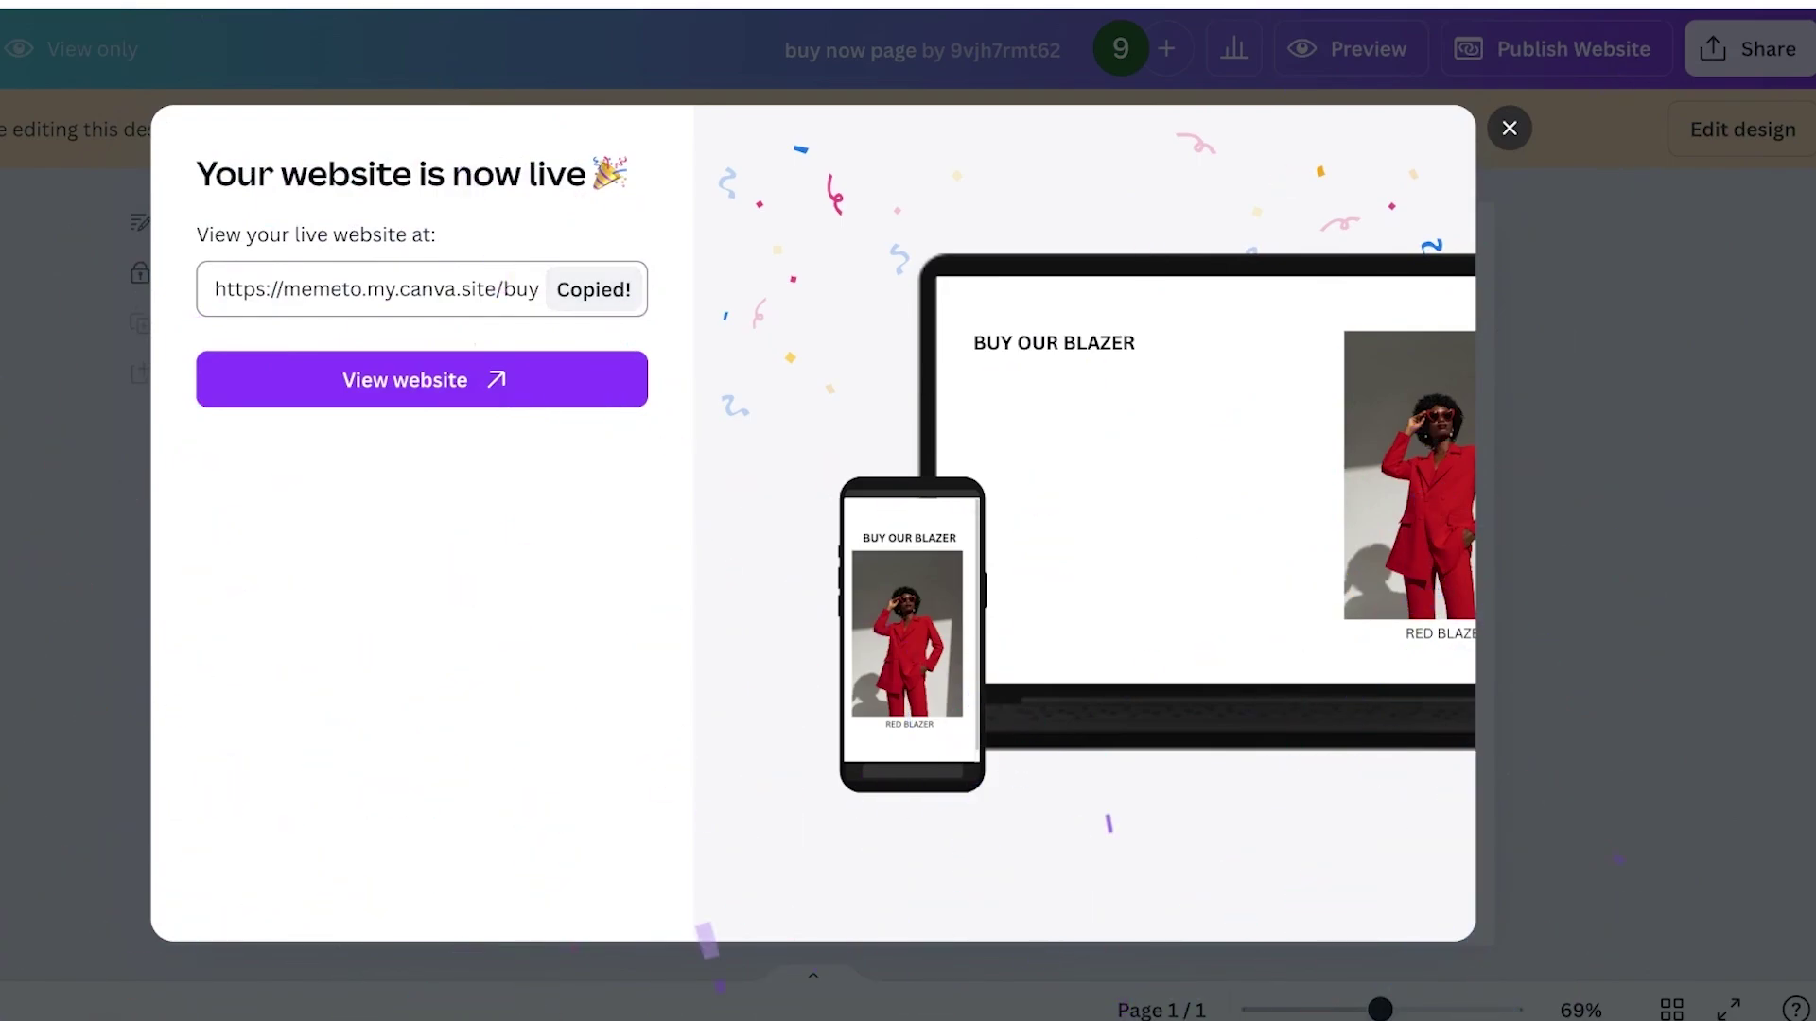
# Switch back to the LILYS DESIGN website design and close its publishing options.
pyautogui.hotkey('ctrl', 't')
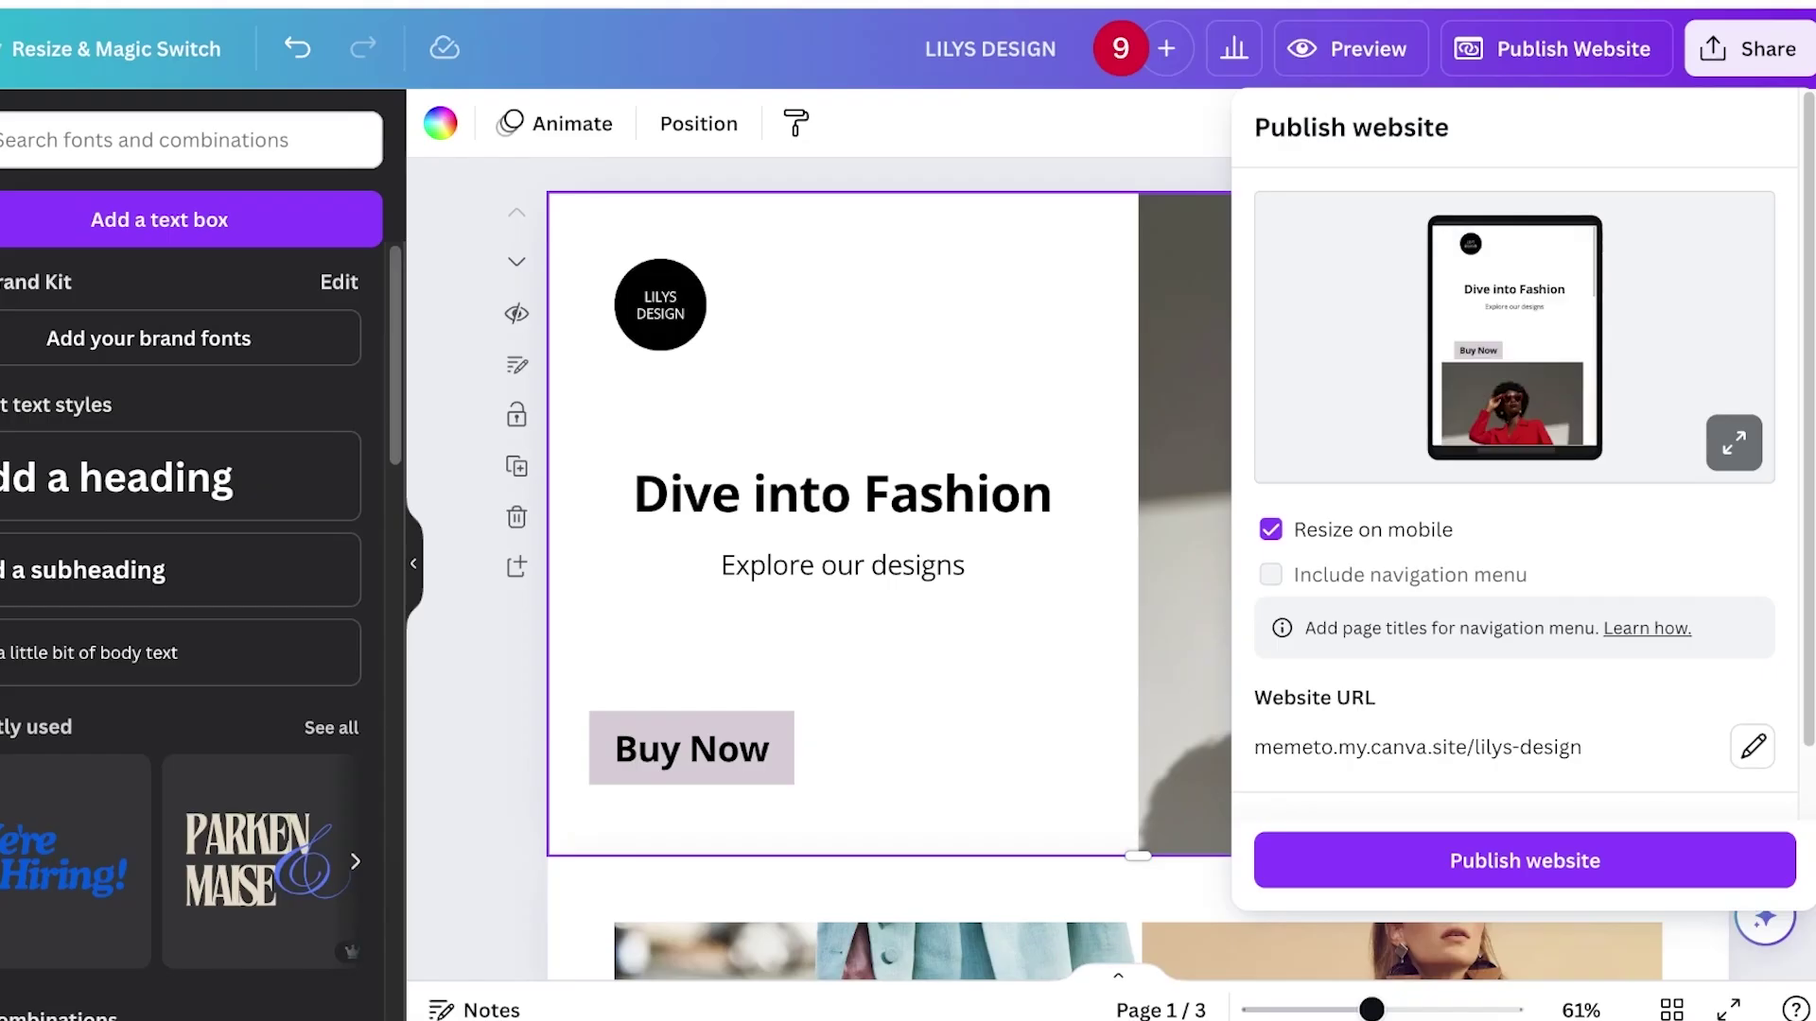
pyautogui.click(1172, 454)
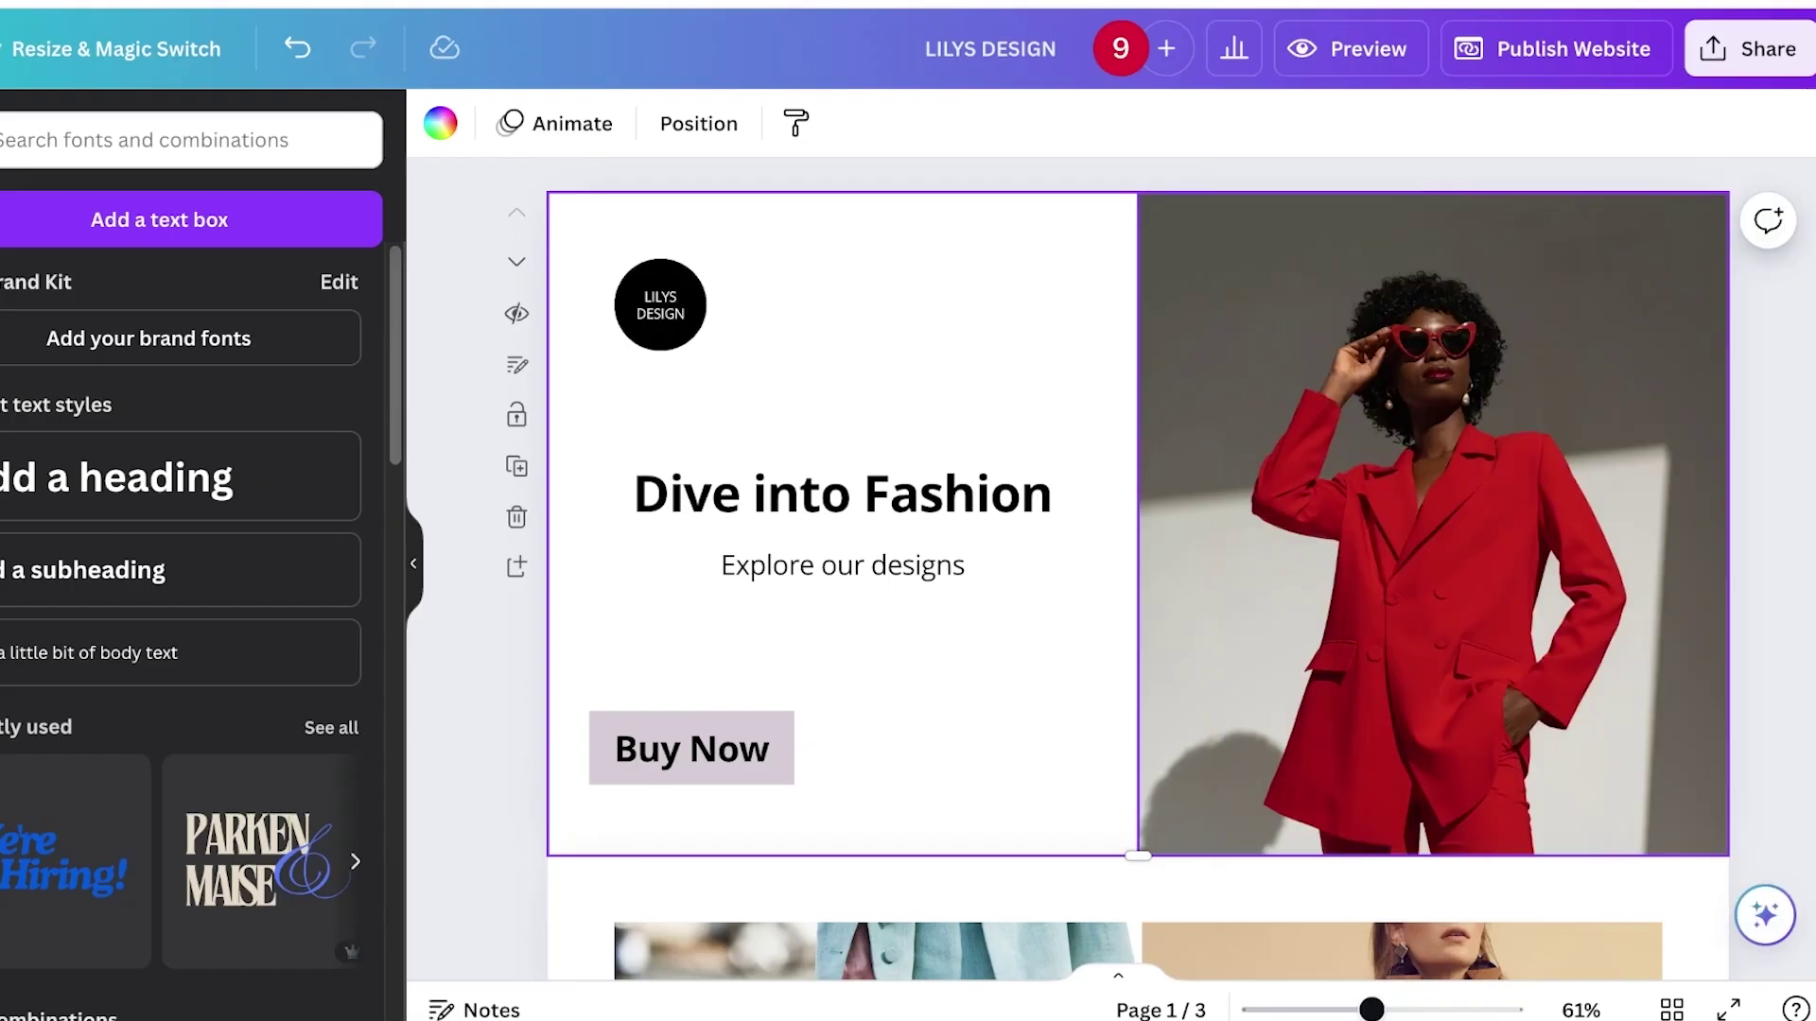
pyautogui.scroll(-15, 1182, 511)
pyautogui.scroll(15, 1182, 511)
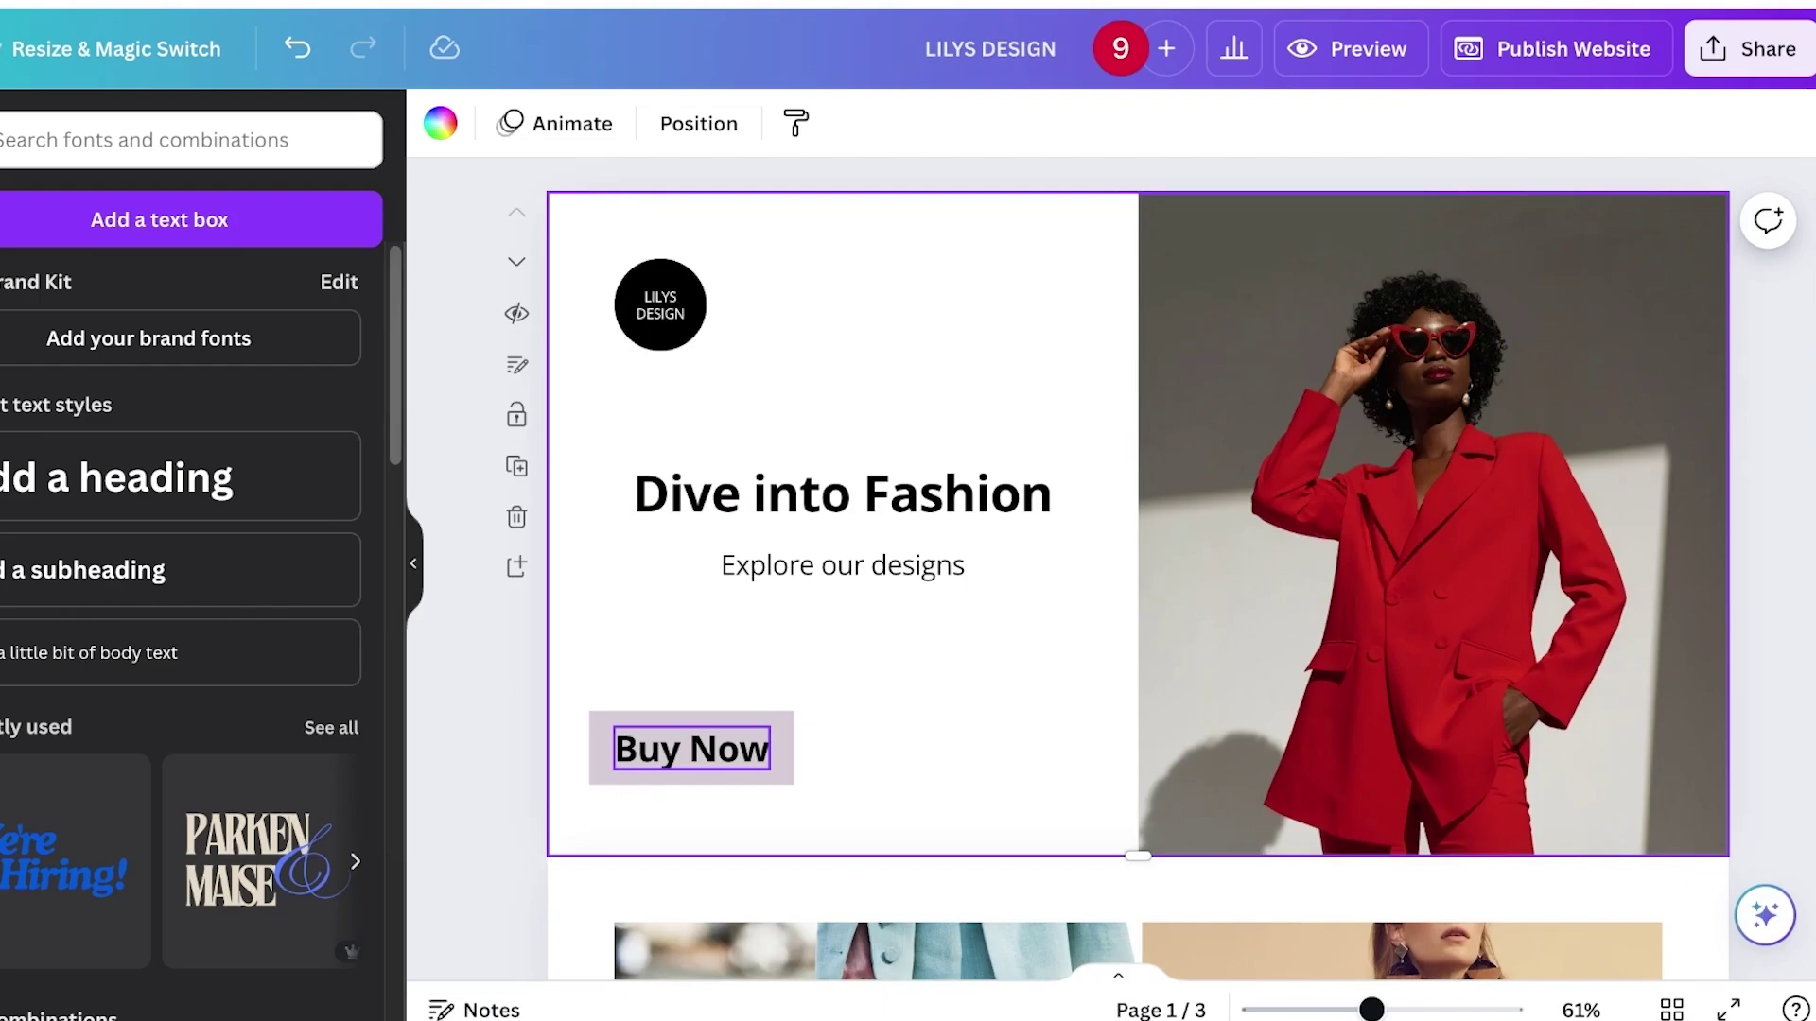
pyautogui.moveTo(810, 684); pyautogui.dragTo(734, 729)
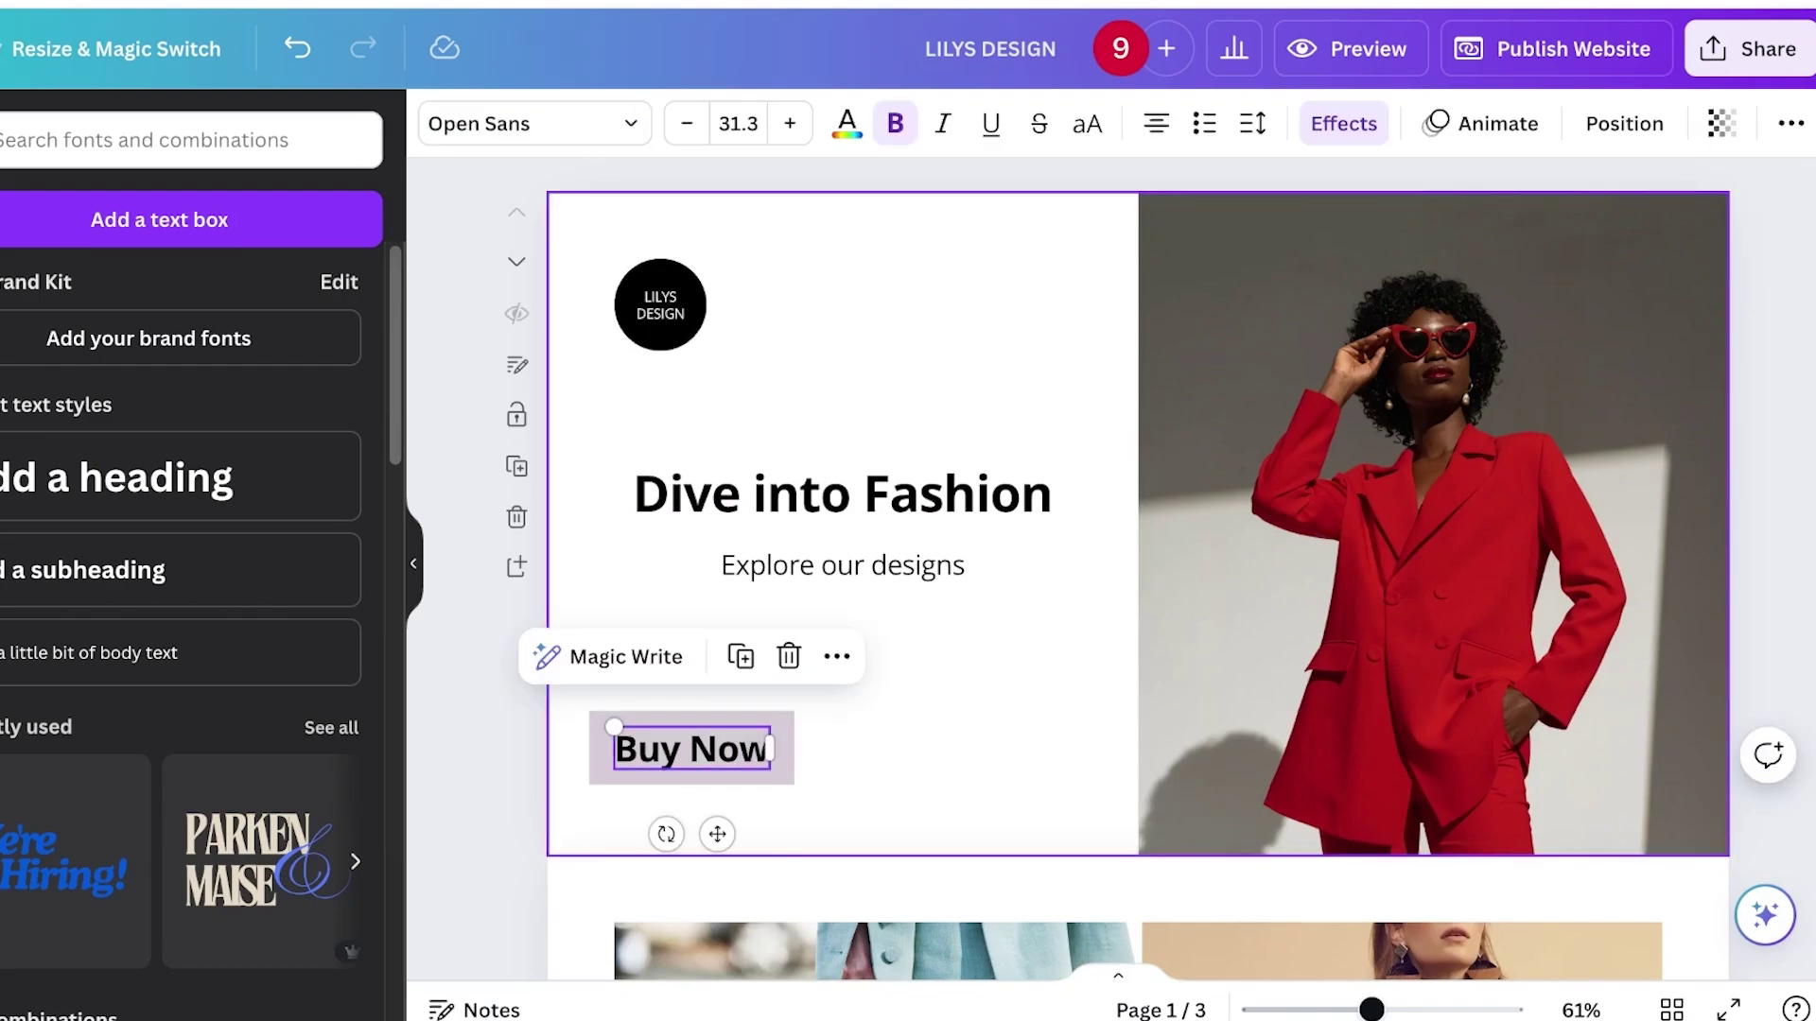
pyautogui.click(851, 733)
pyautogui.click(704, 750)
pyautogui.click(837, 656)
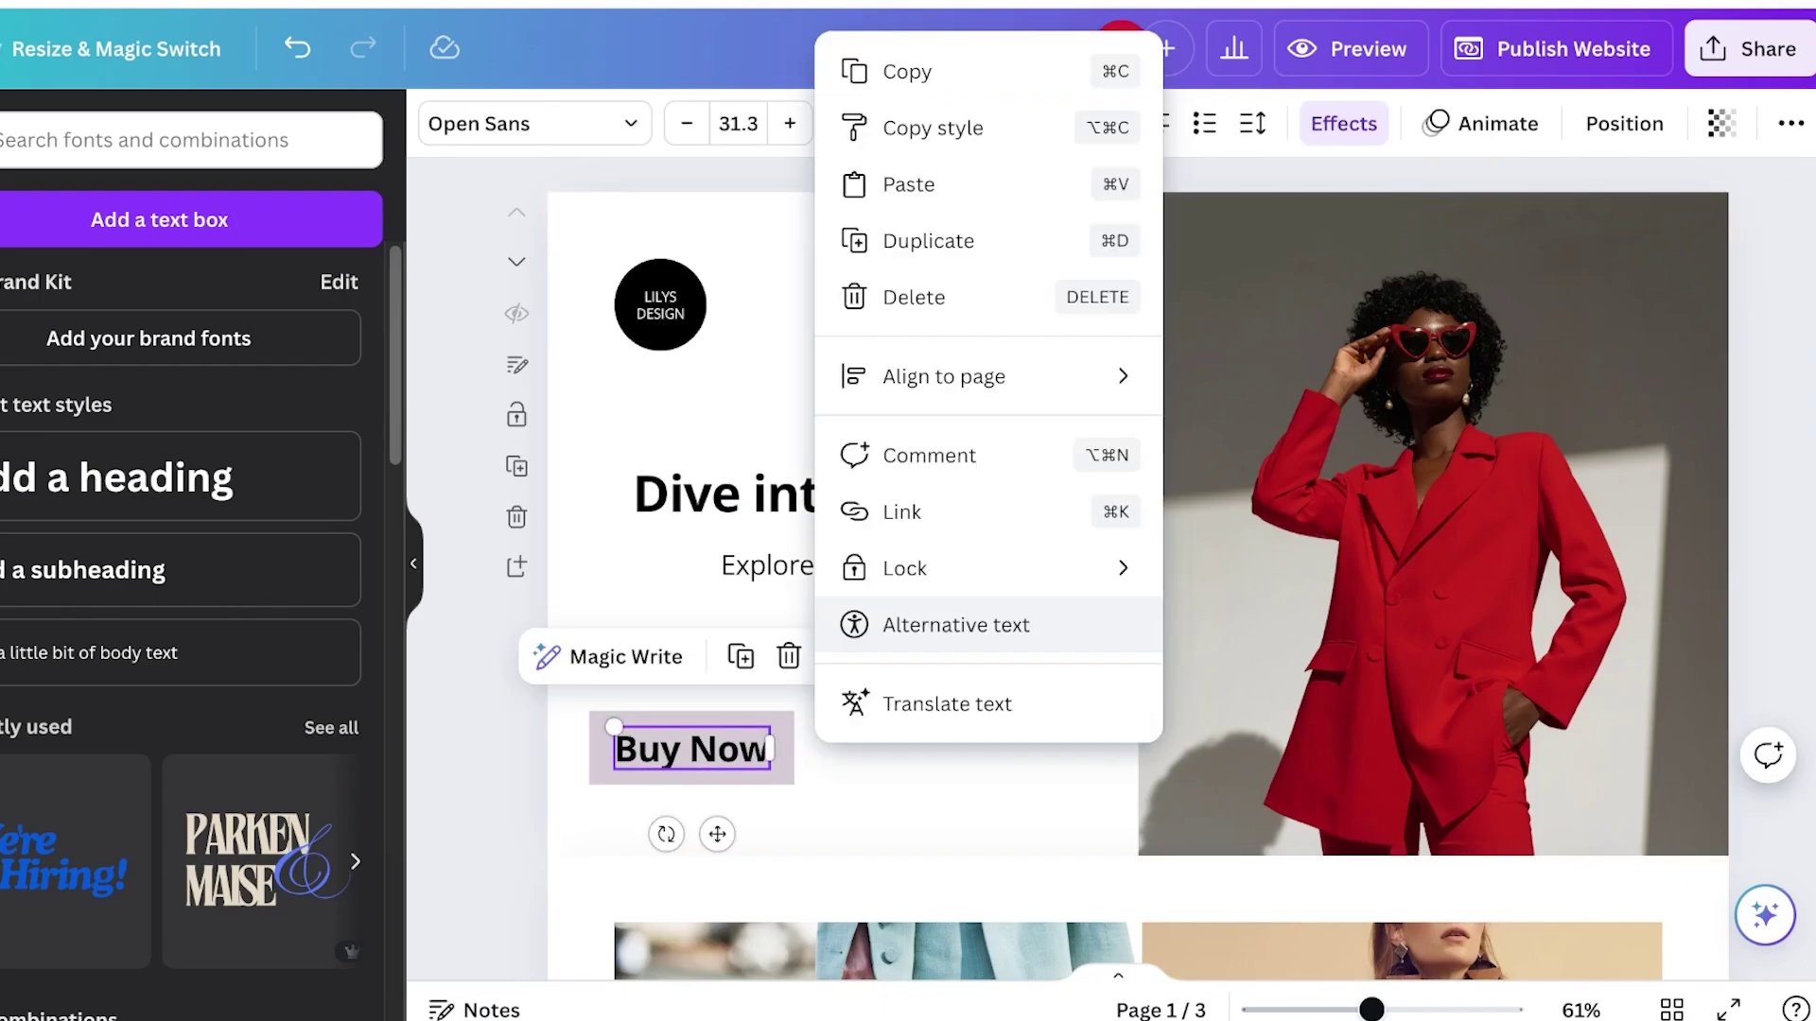
pyautogui.moveTo(993, 376)
pyautogui.click(901, 511)
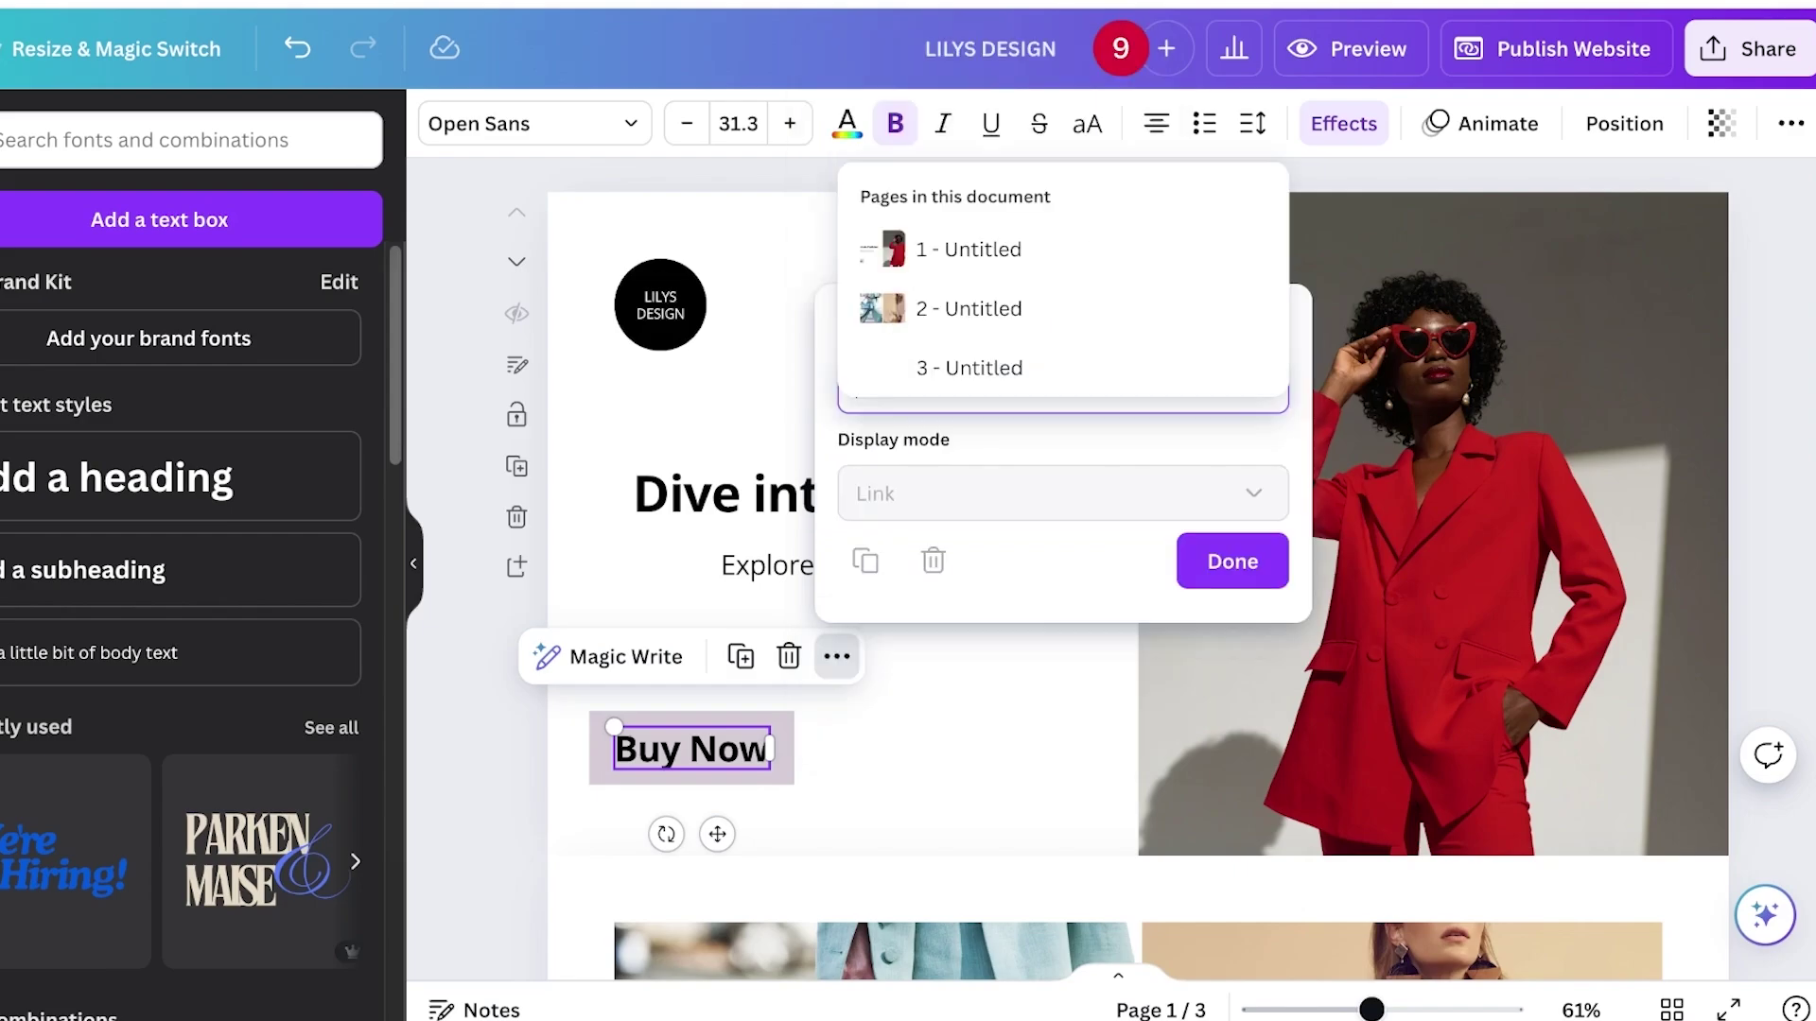
pyautogui.scroll(-2, 1055, 577)
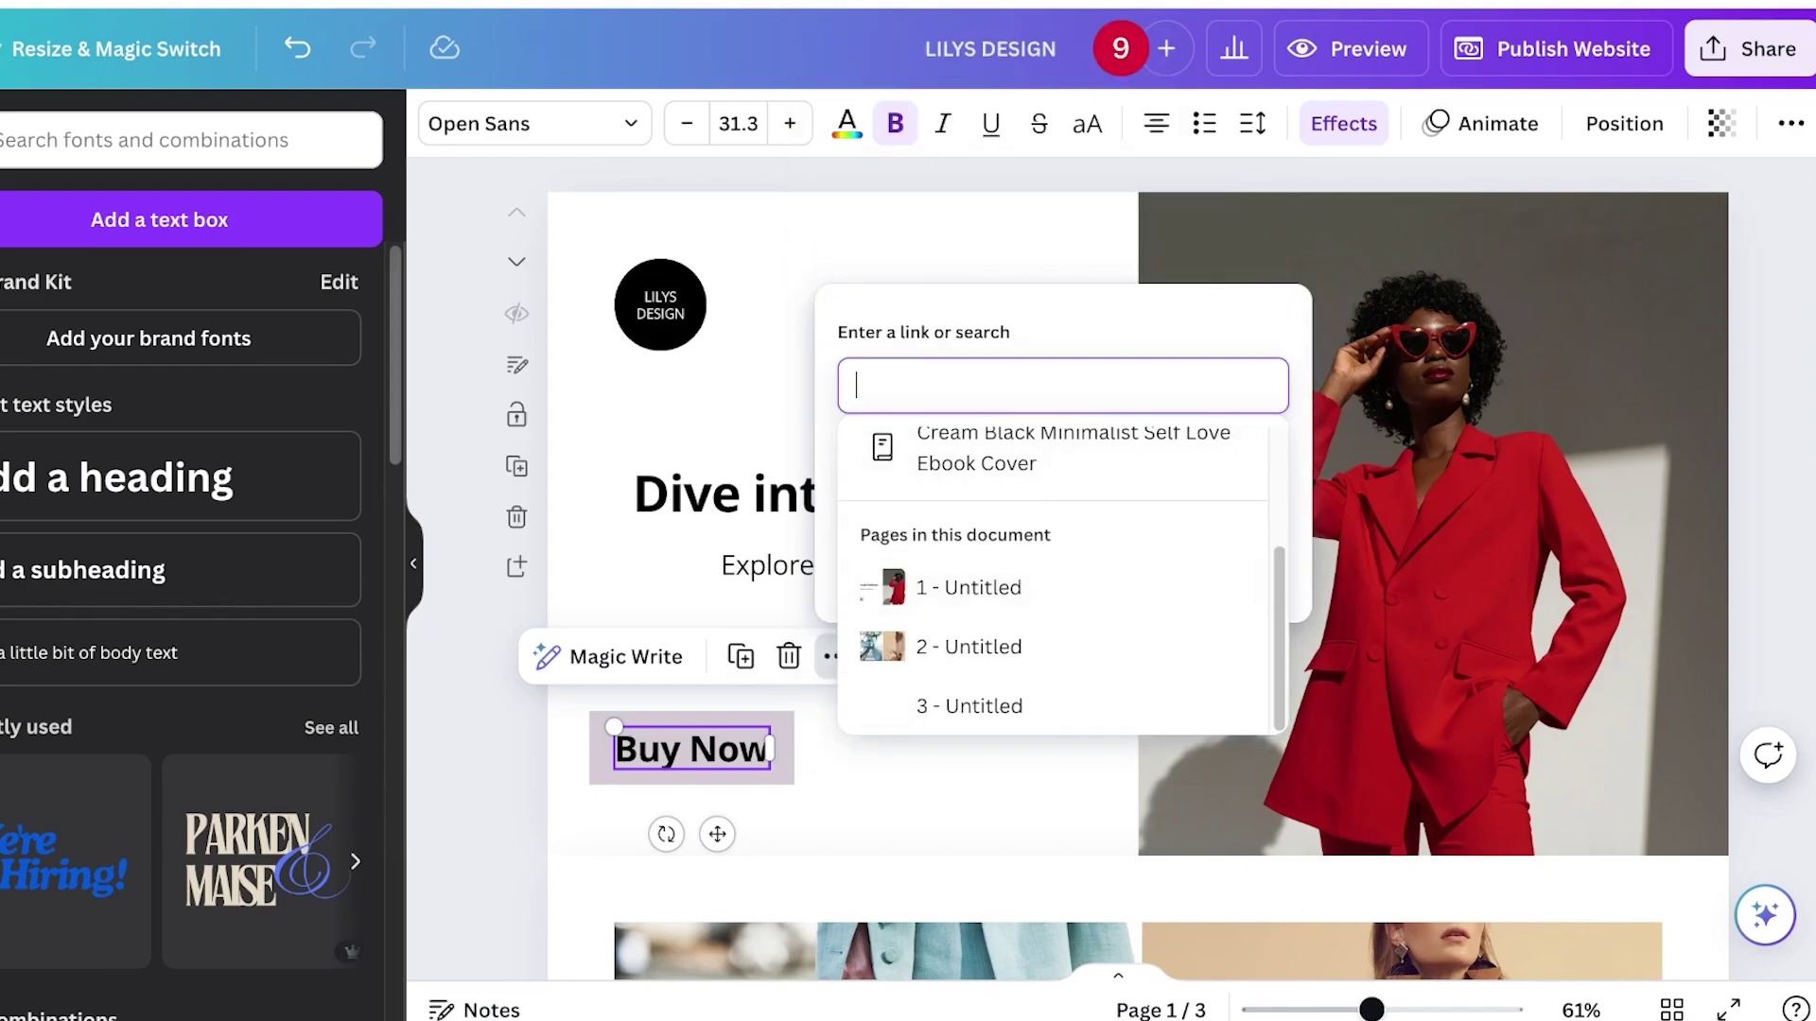
pyautogui.write('https://memeto.my.canva.site/buy-now-page')
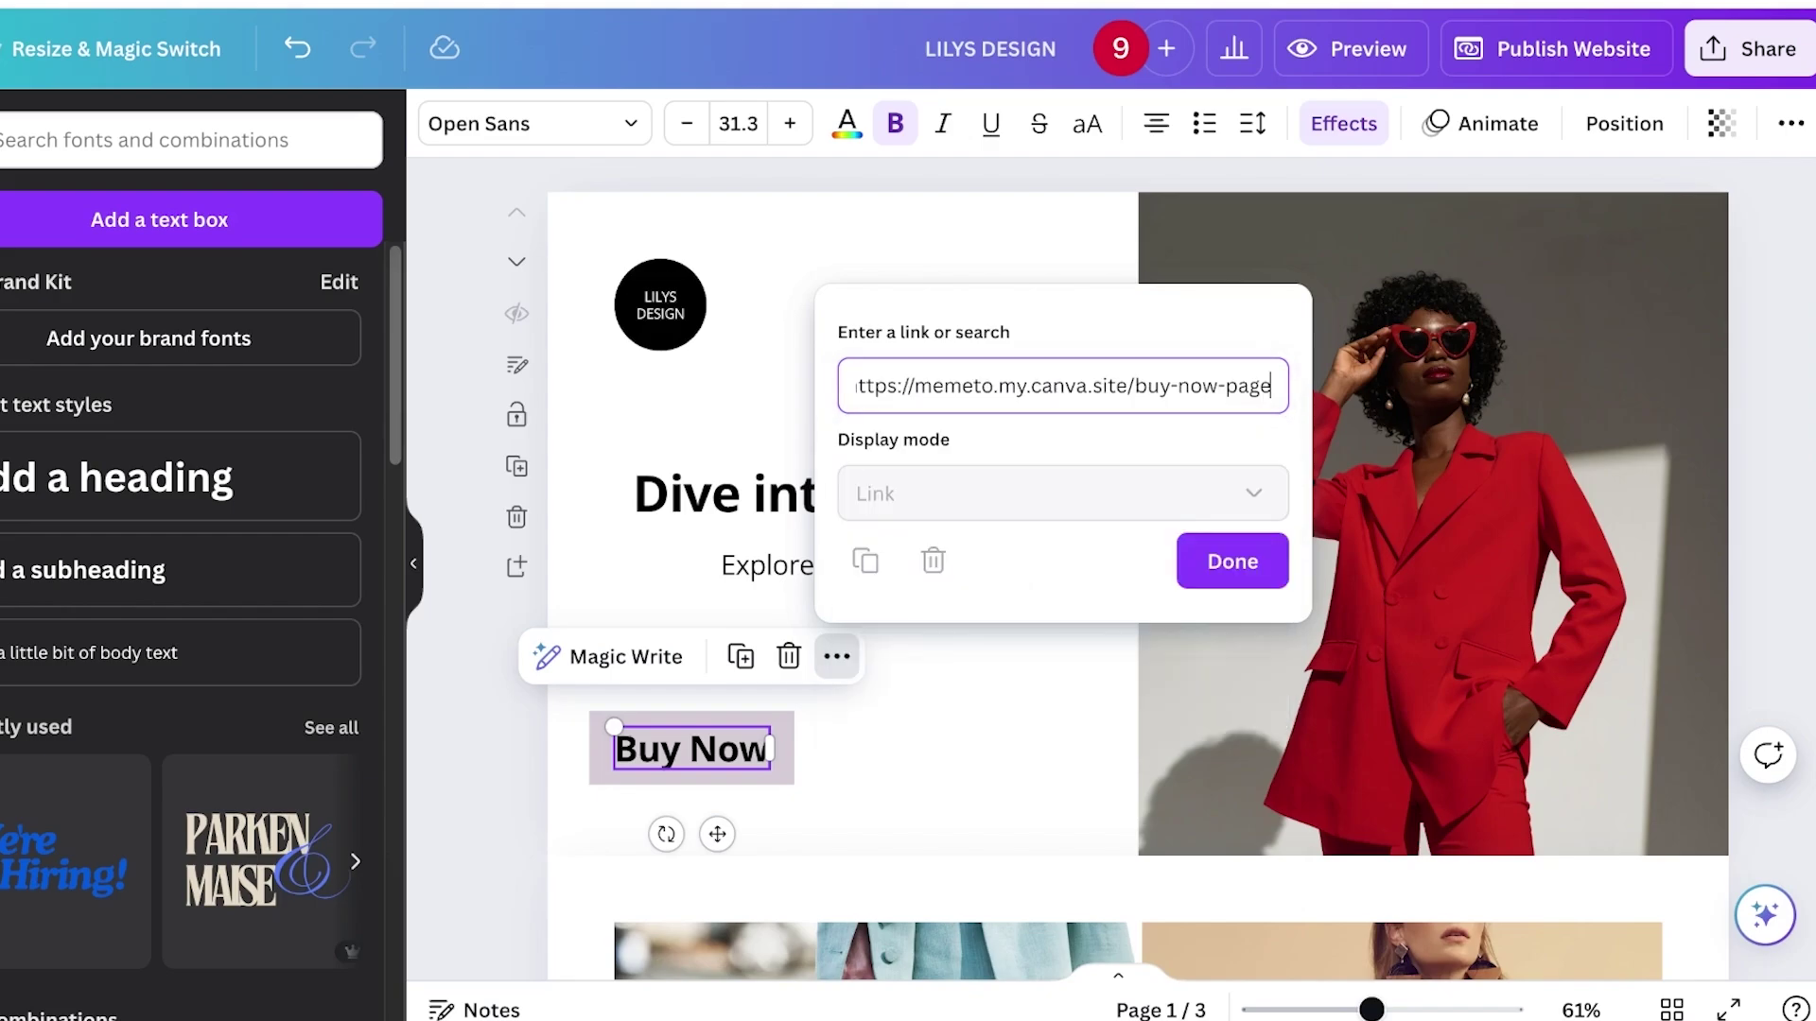
pyautogui.press('Return')
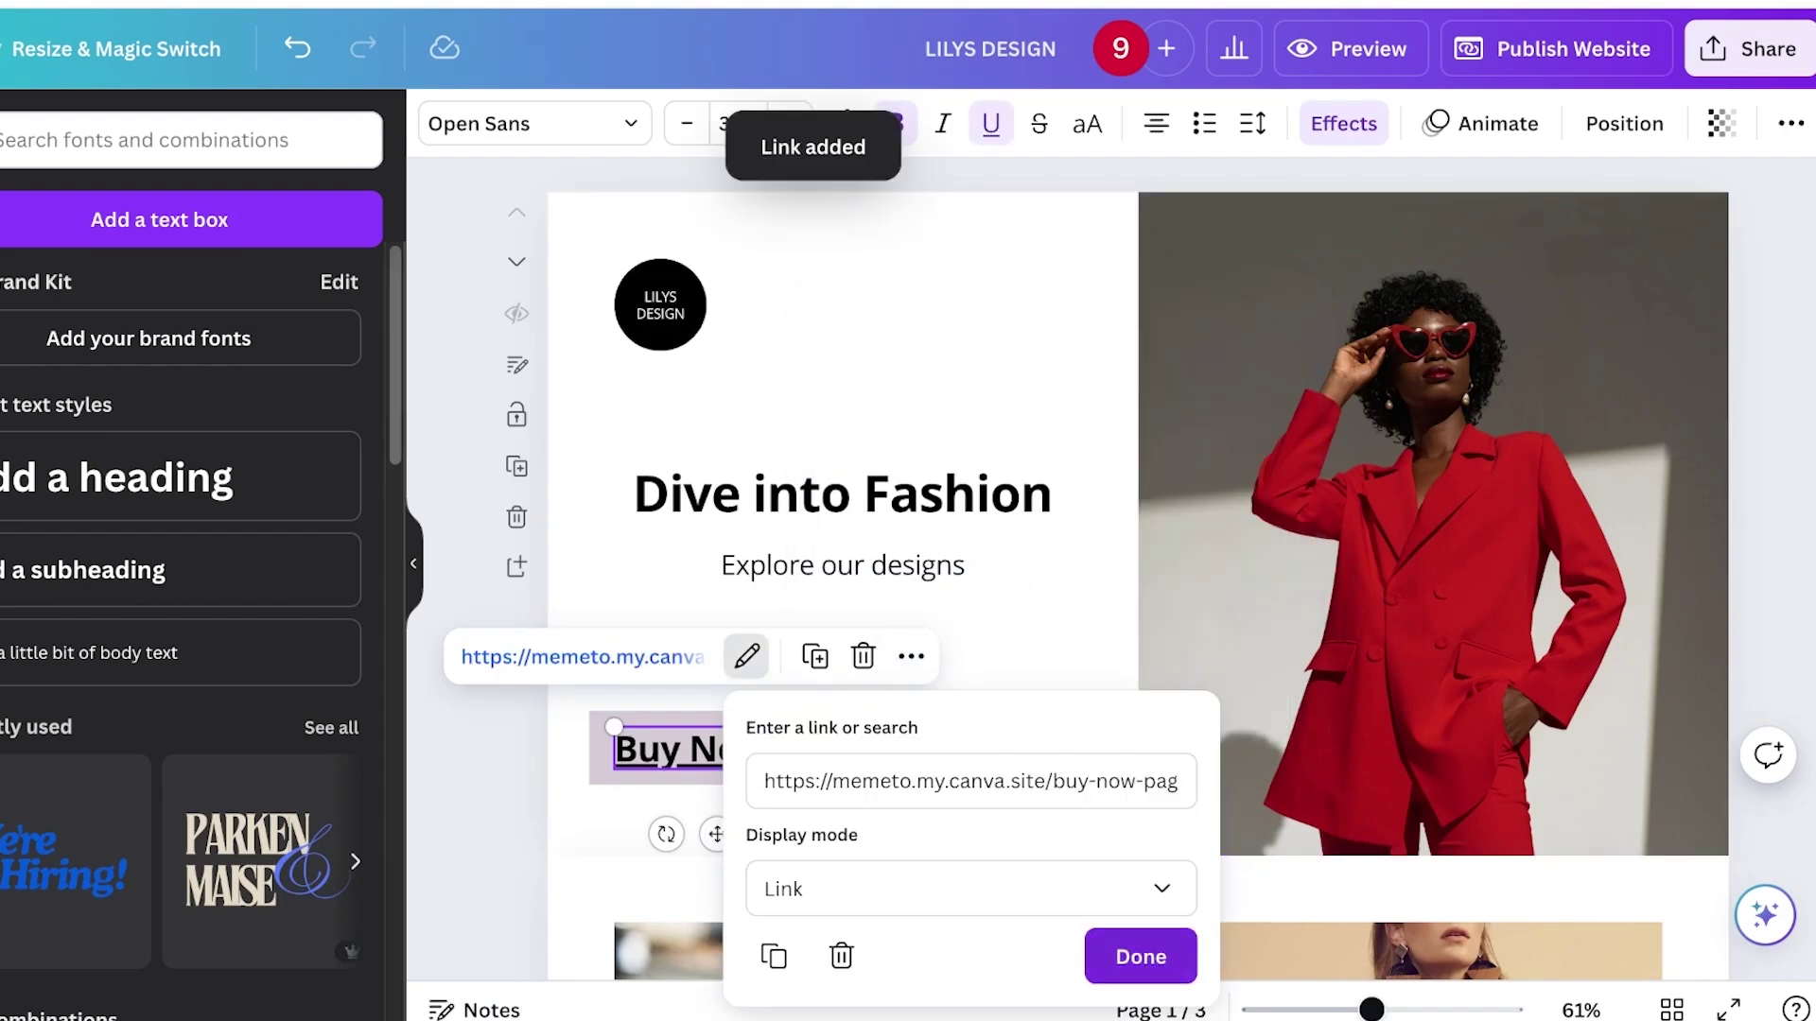
pyautogui.click(945, 757)
pyautogui.click(692, 750)
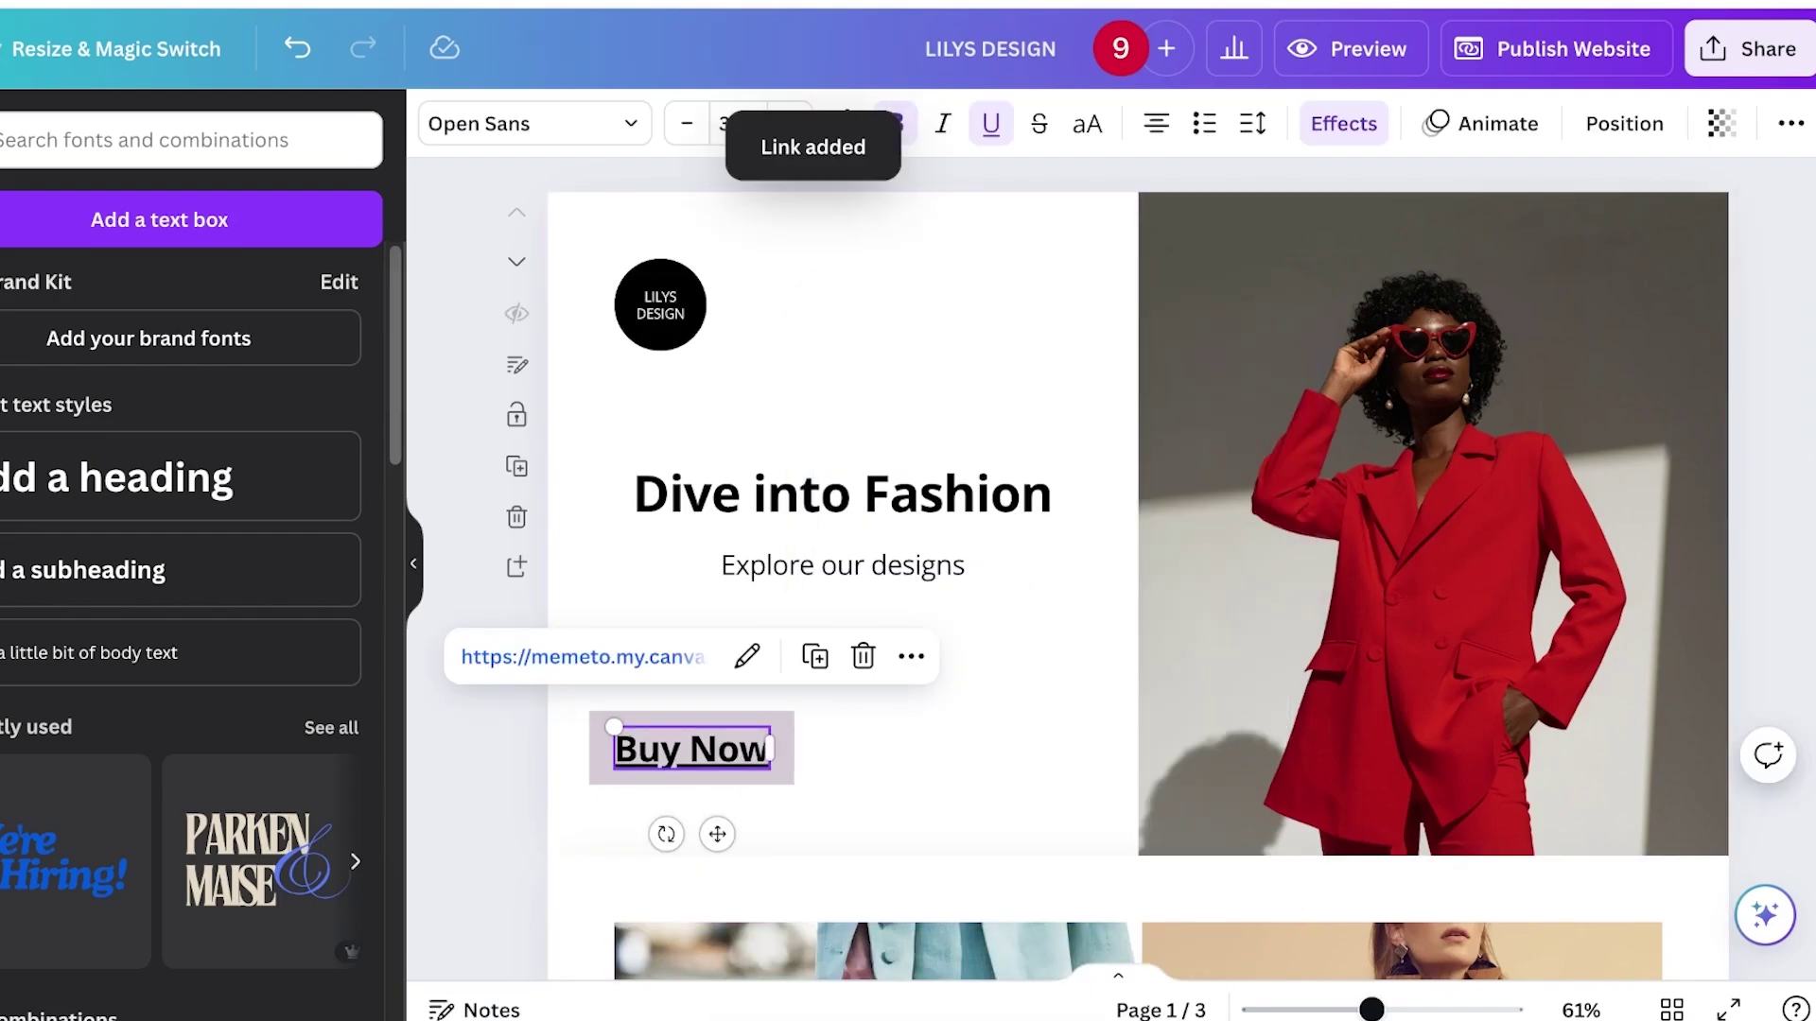
pyautogui.click(984, 322)
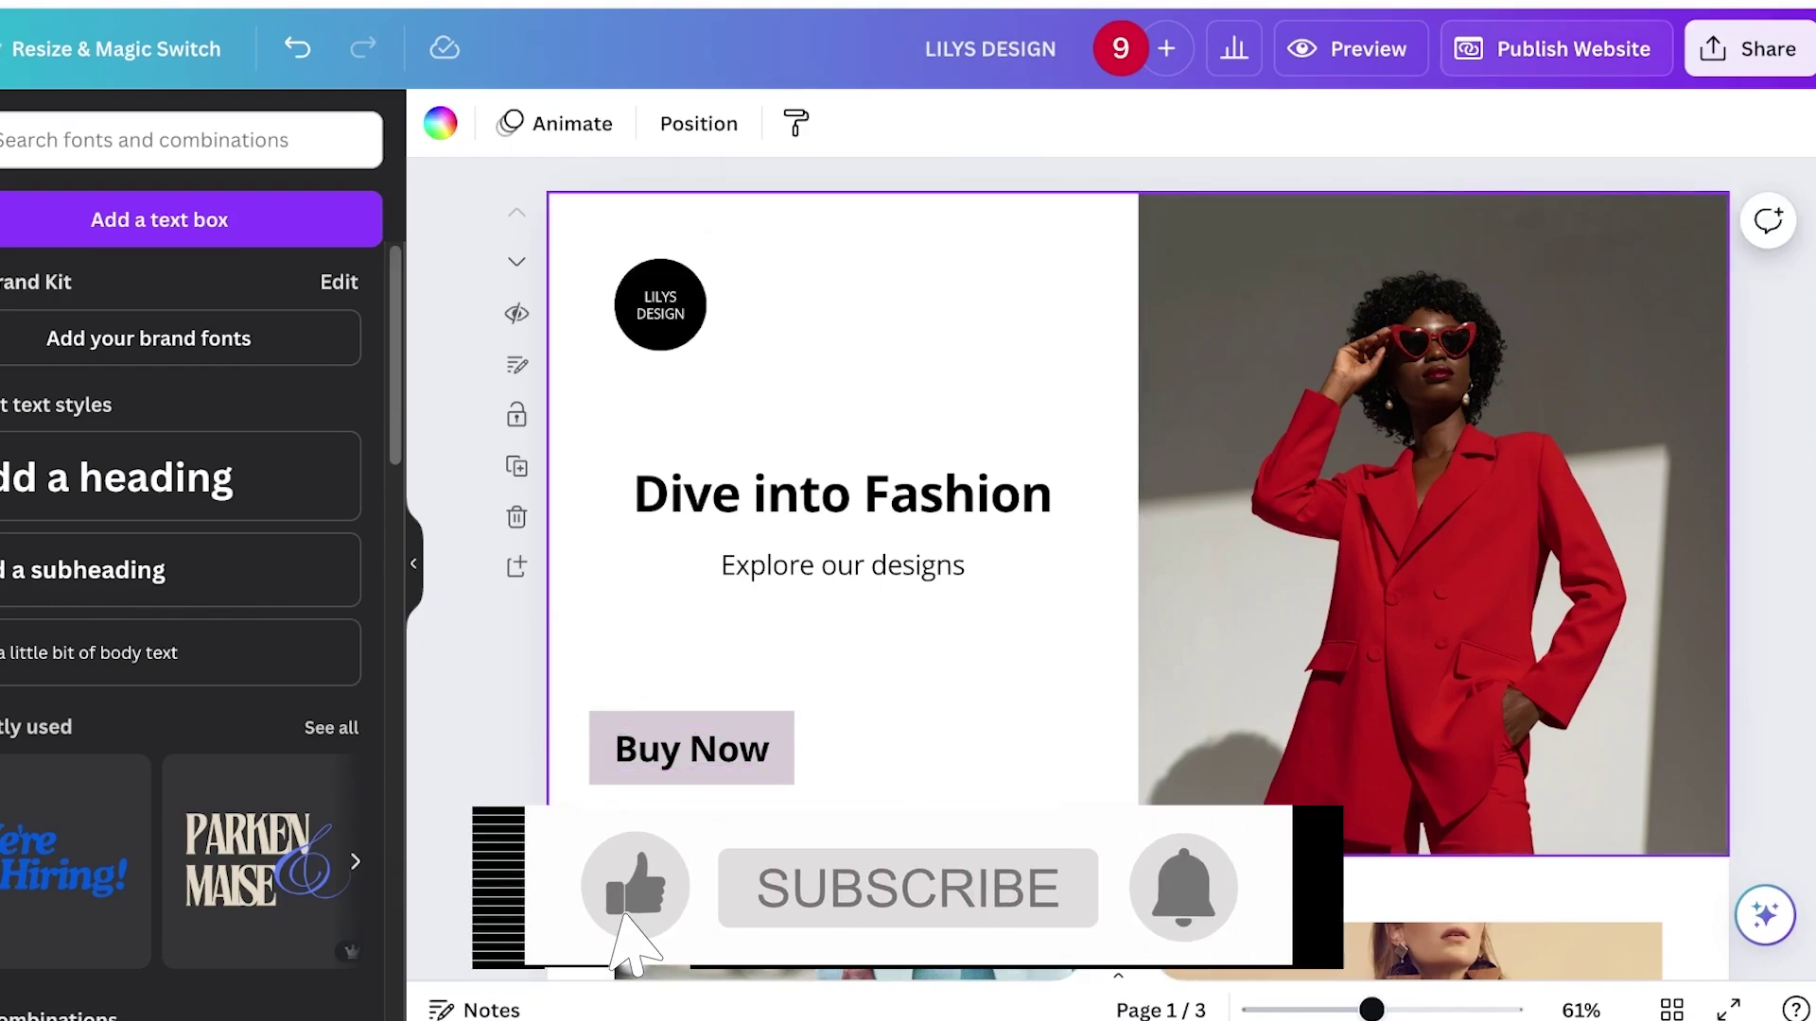
# Start publishing the site, remove the incompatible text effect from "Buy Now", and close the issue review.
pyautogui.click(1555, 49)
pyautogui.click(1561, 421)
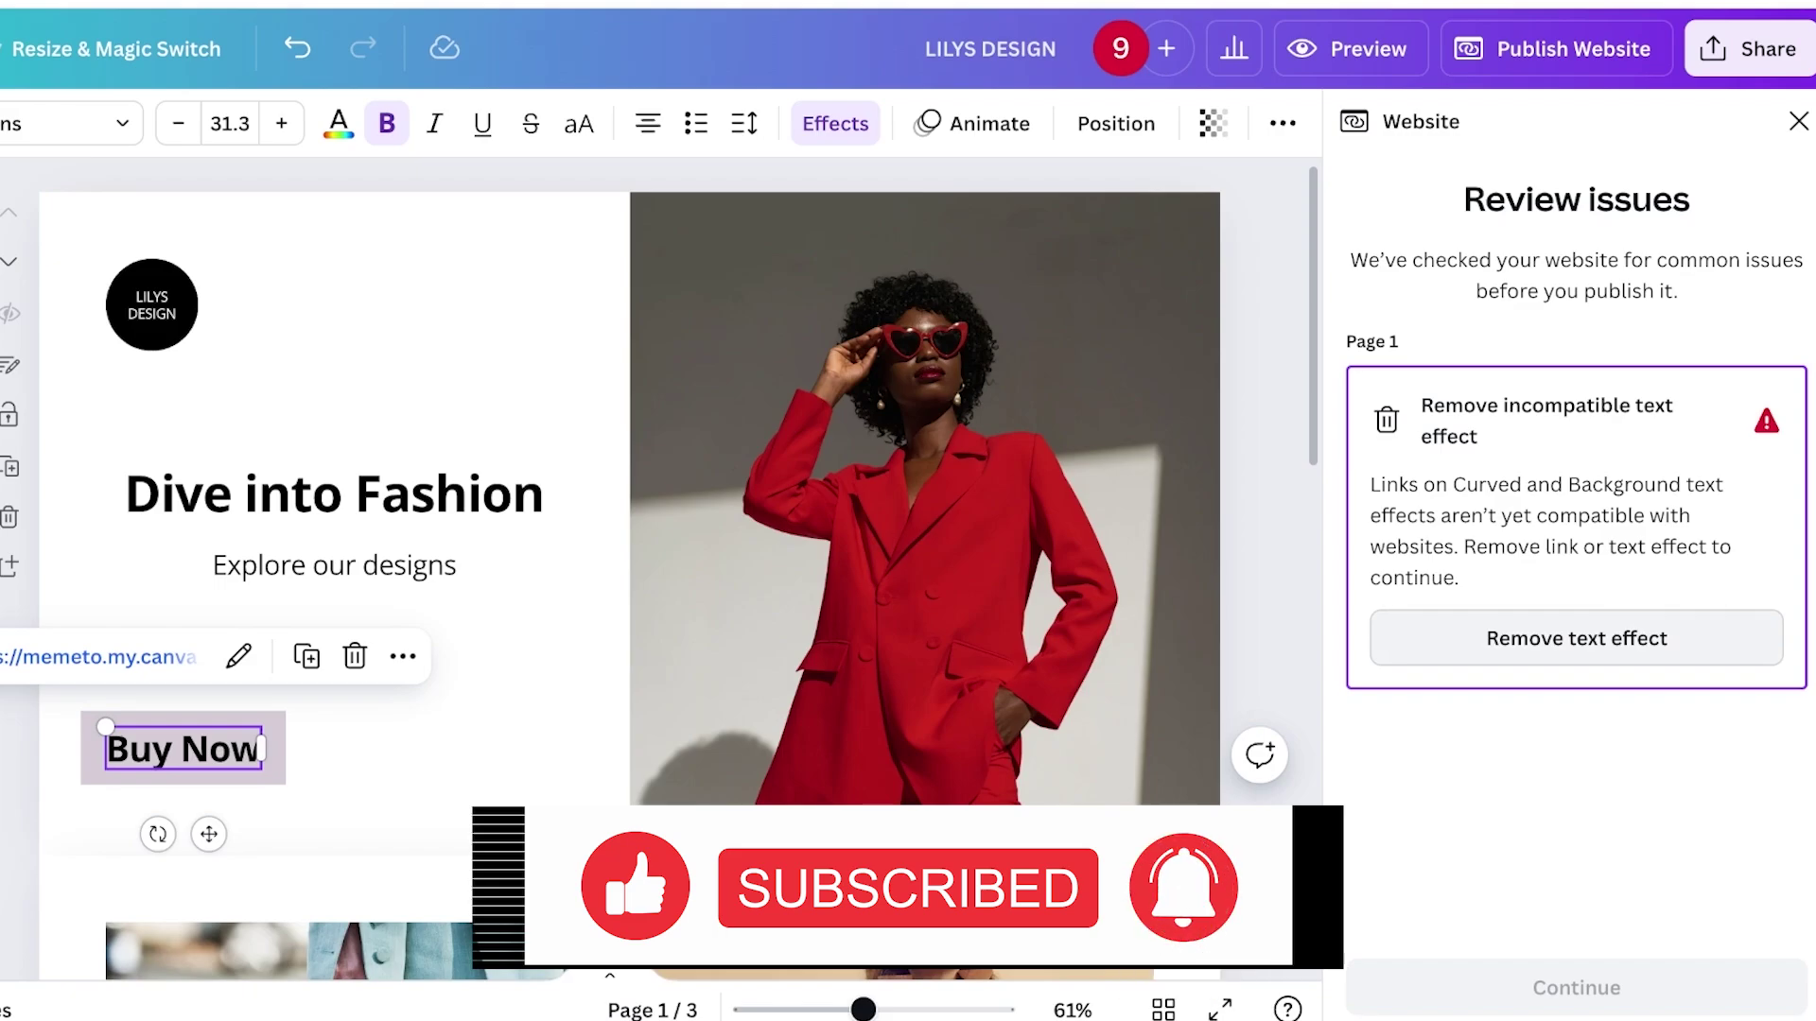
pyautogui.click(1577, 638)
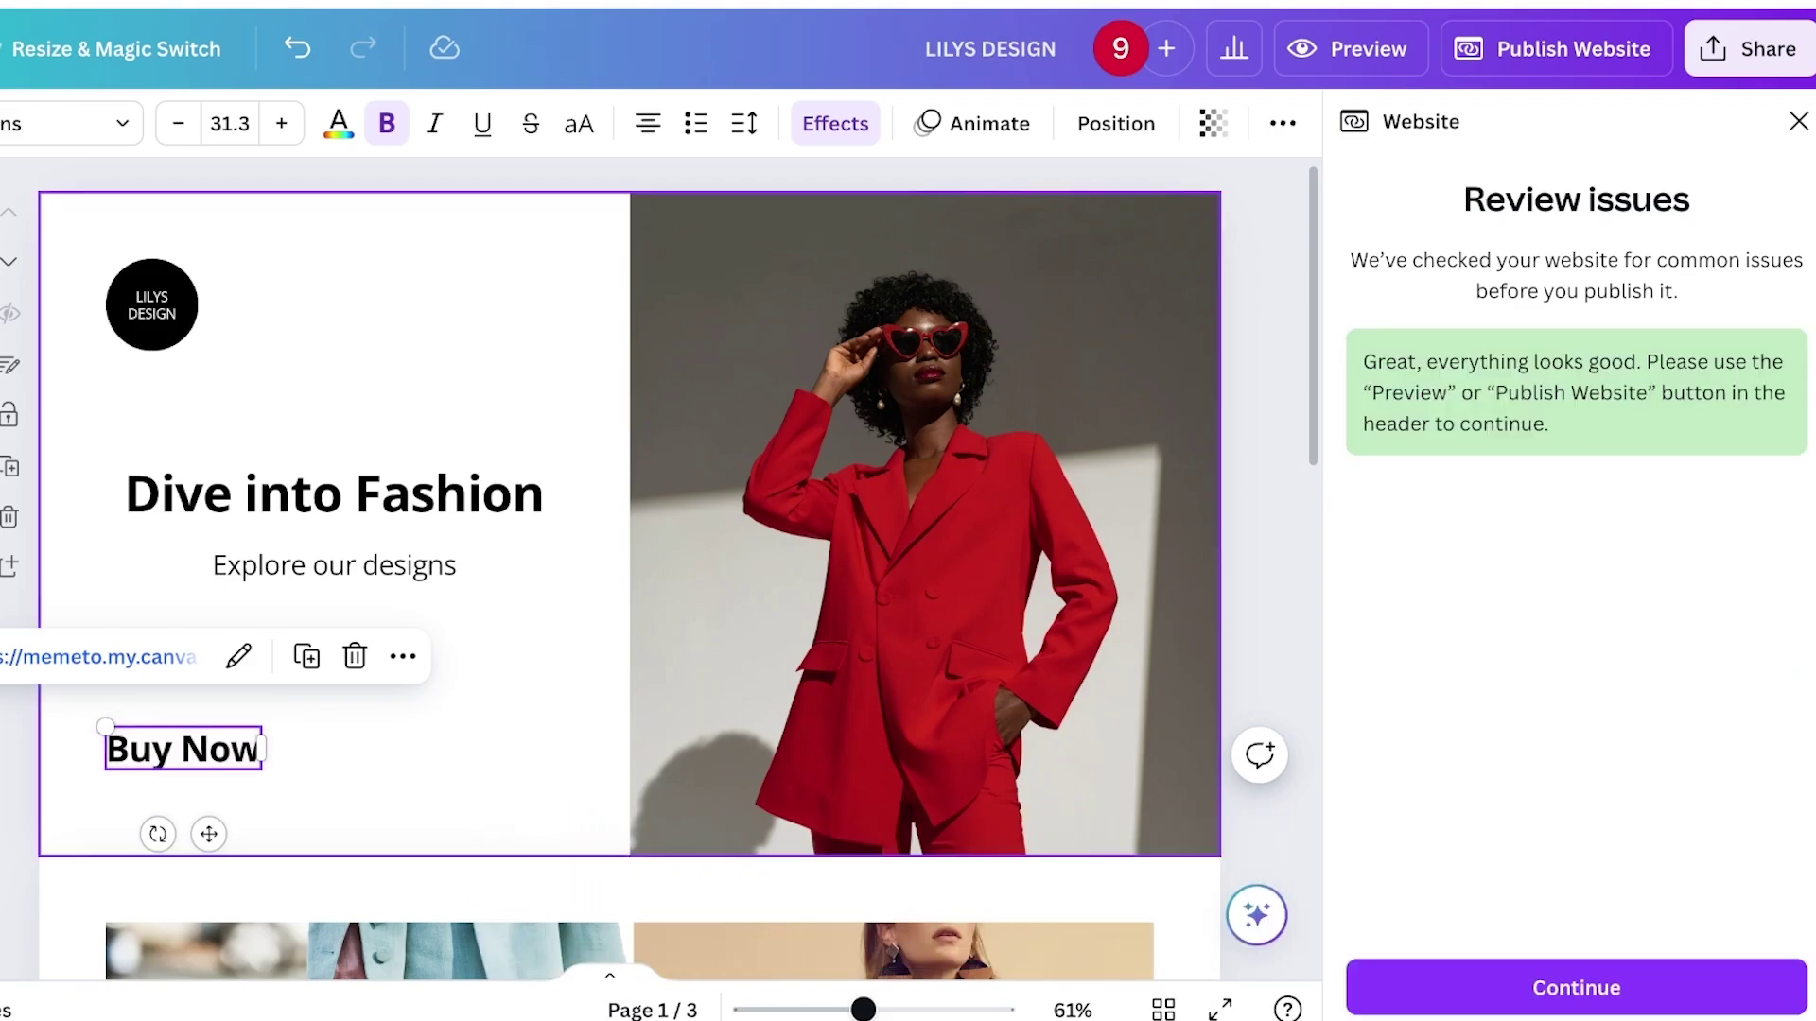
pyautogui.click(492, 747)
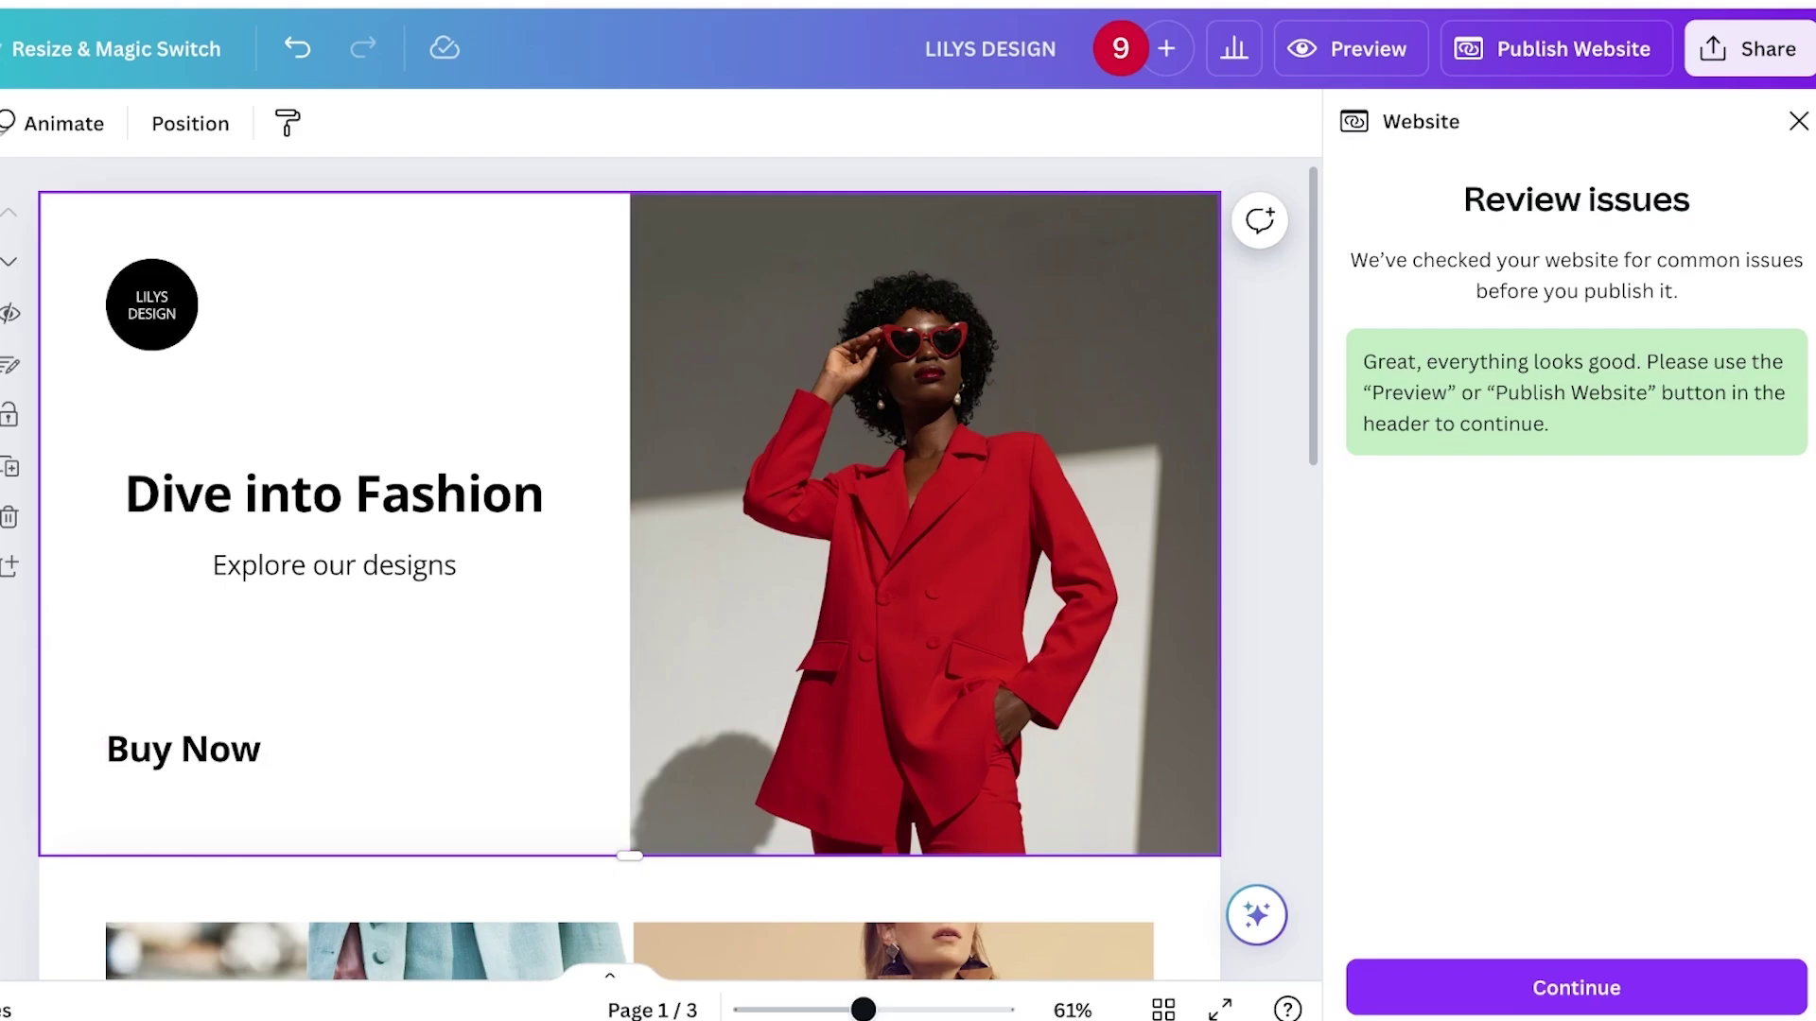
pyautogui.click(1798, 121)
# Add a square shape behind the "Buy Now" text and resize it to a button rectangle about 230 by 93.
pyautogui.click(437, 749)
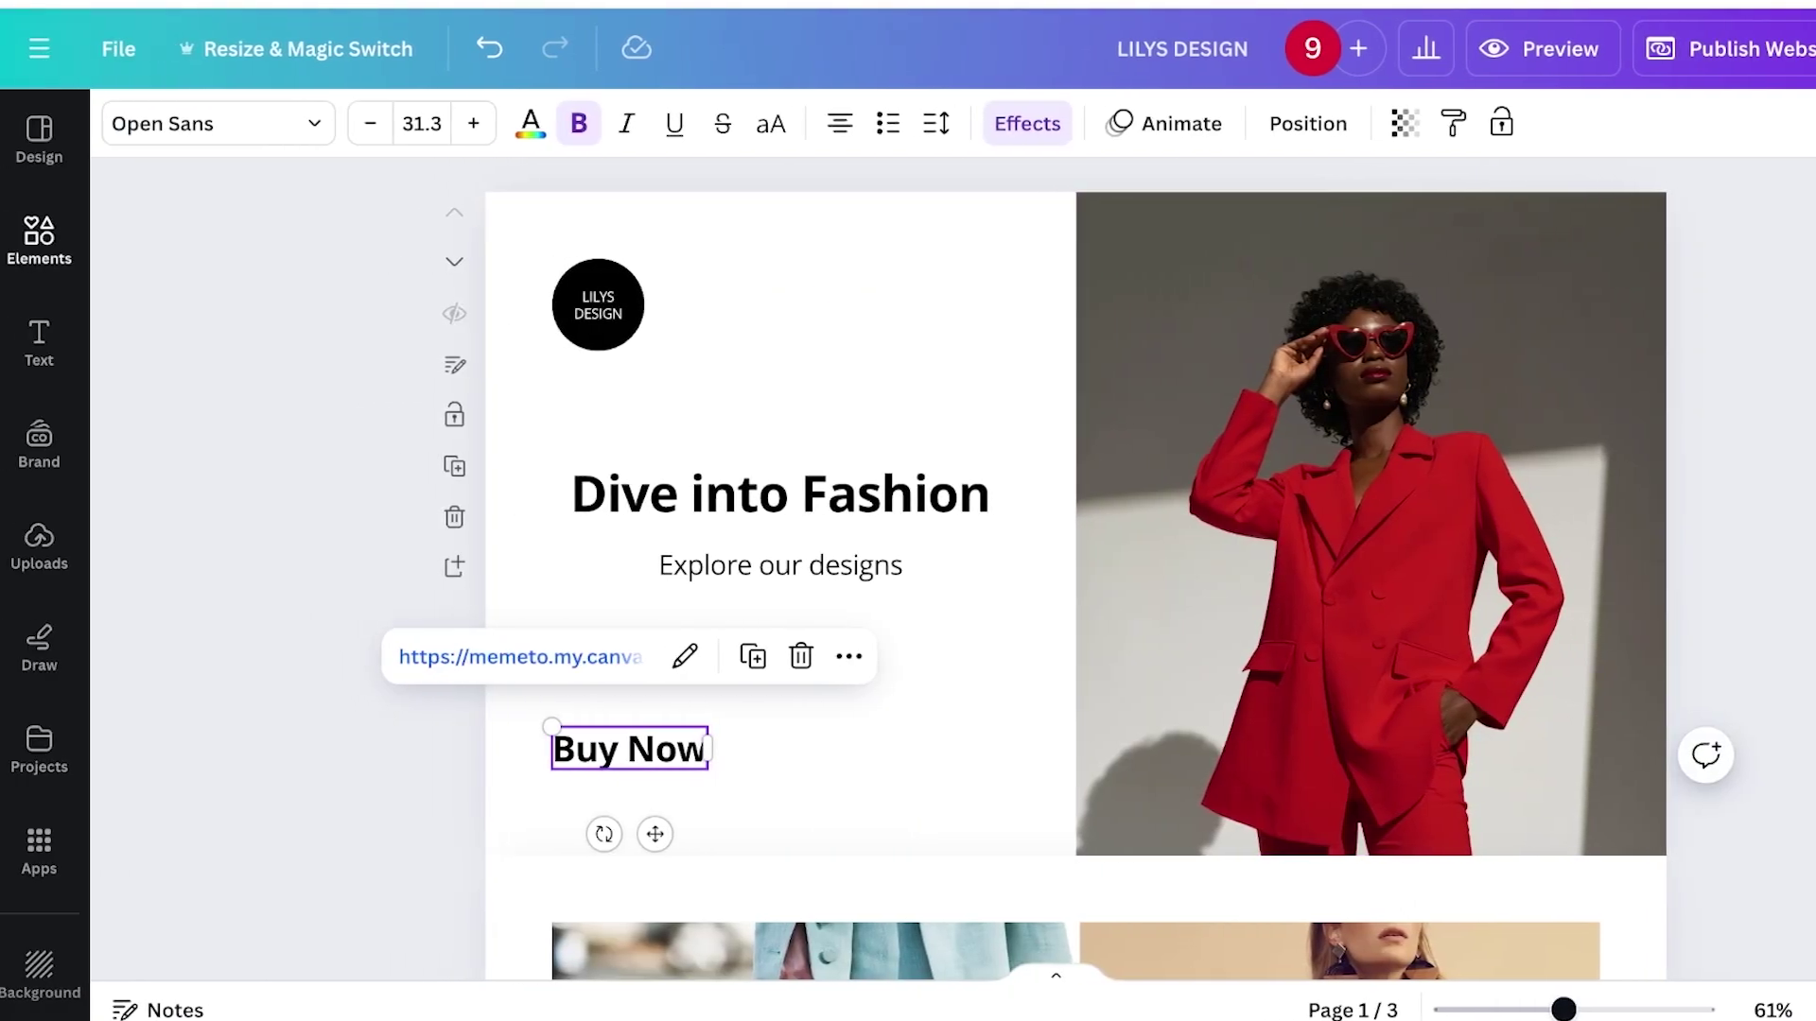
pyautogui.click(39, 240)
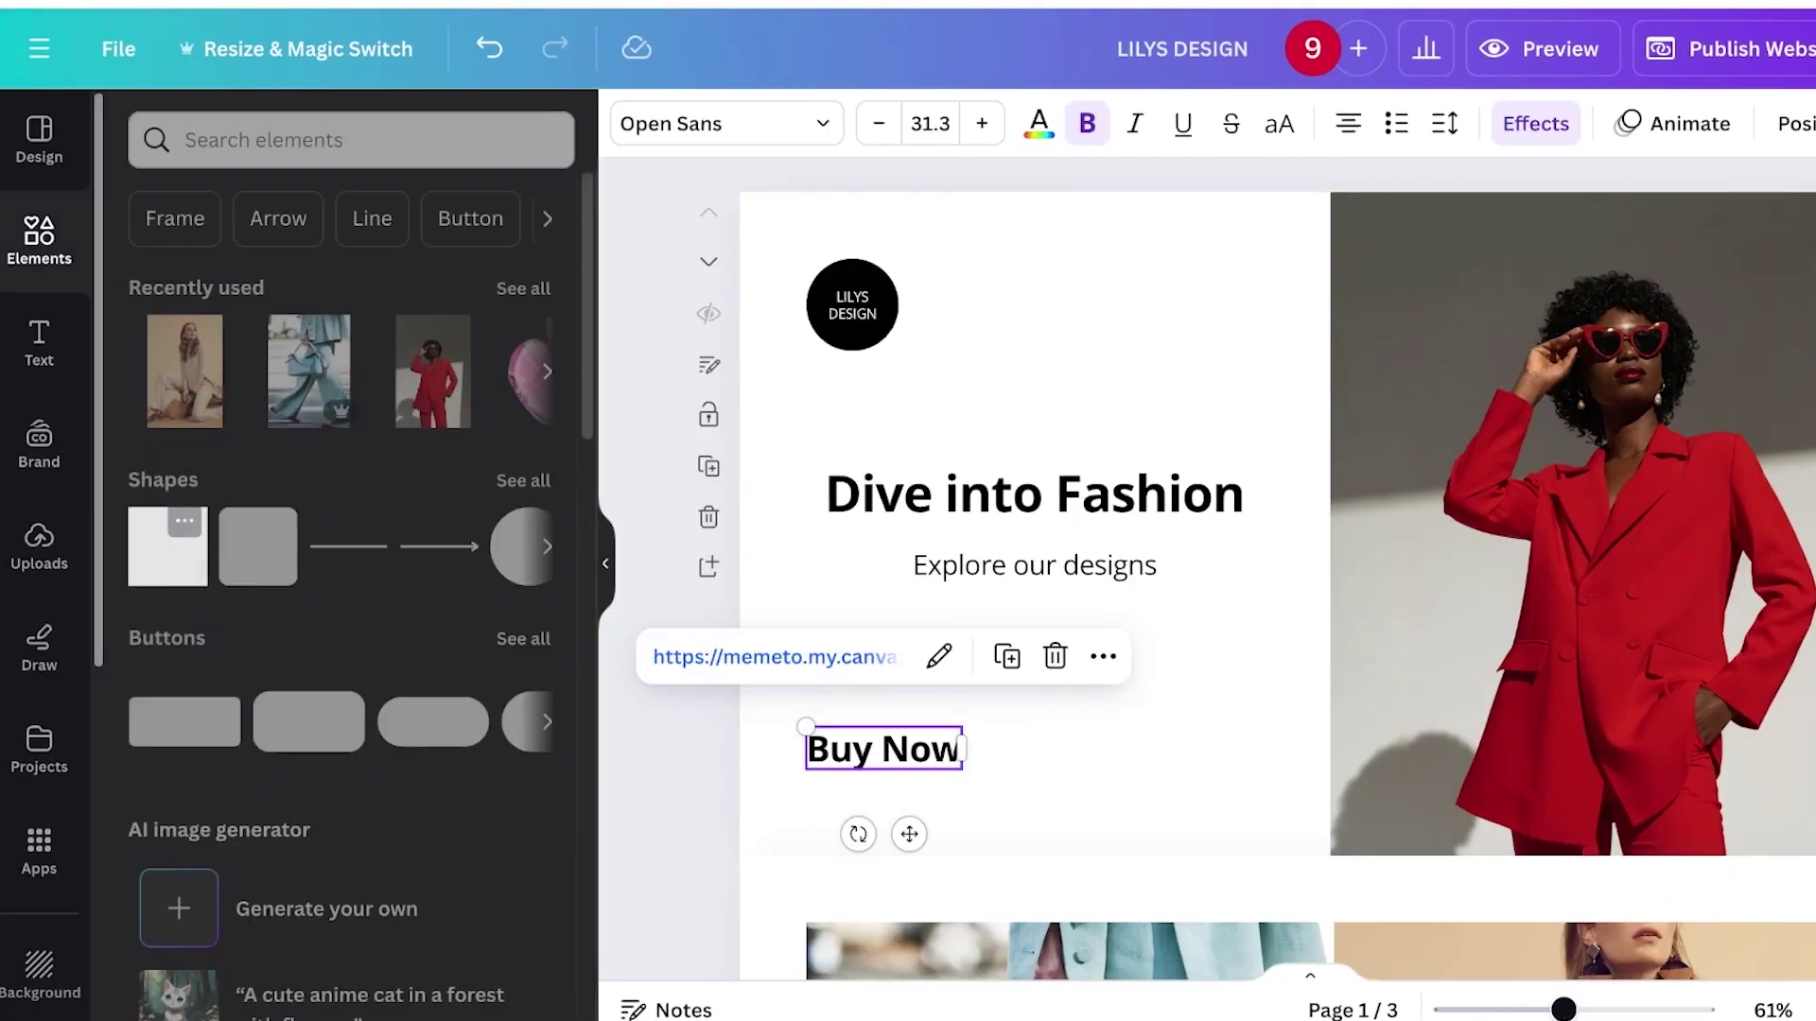
pyautogui.click(168, 546)
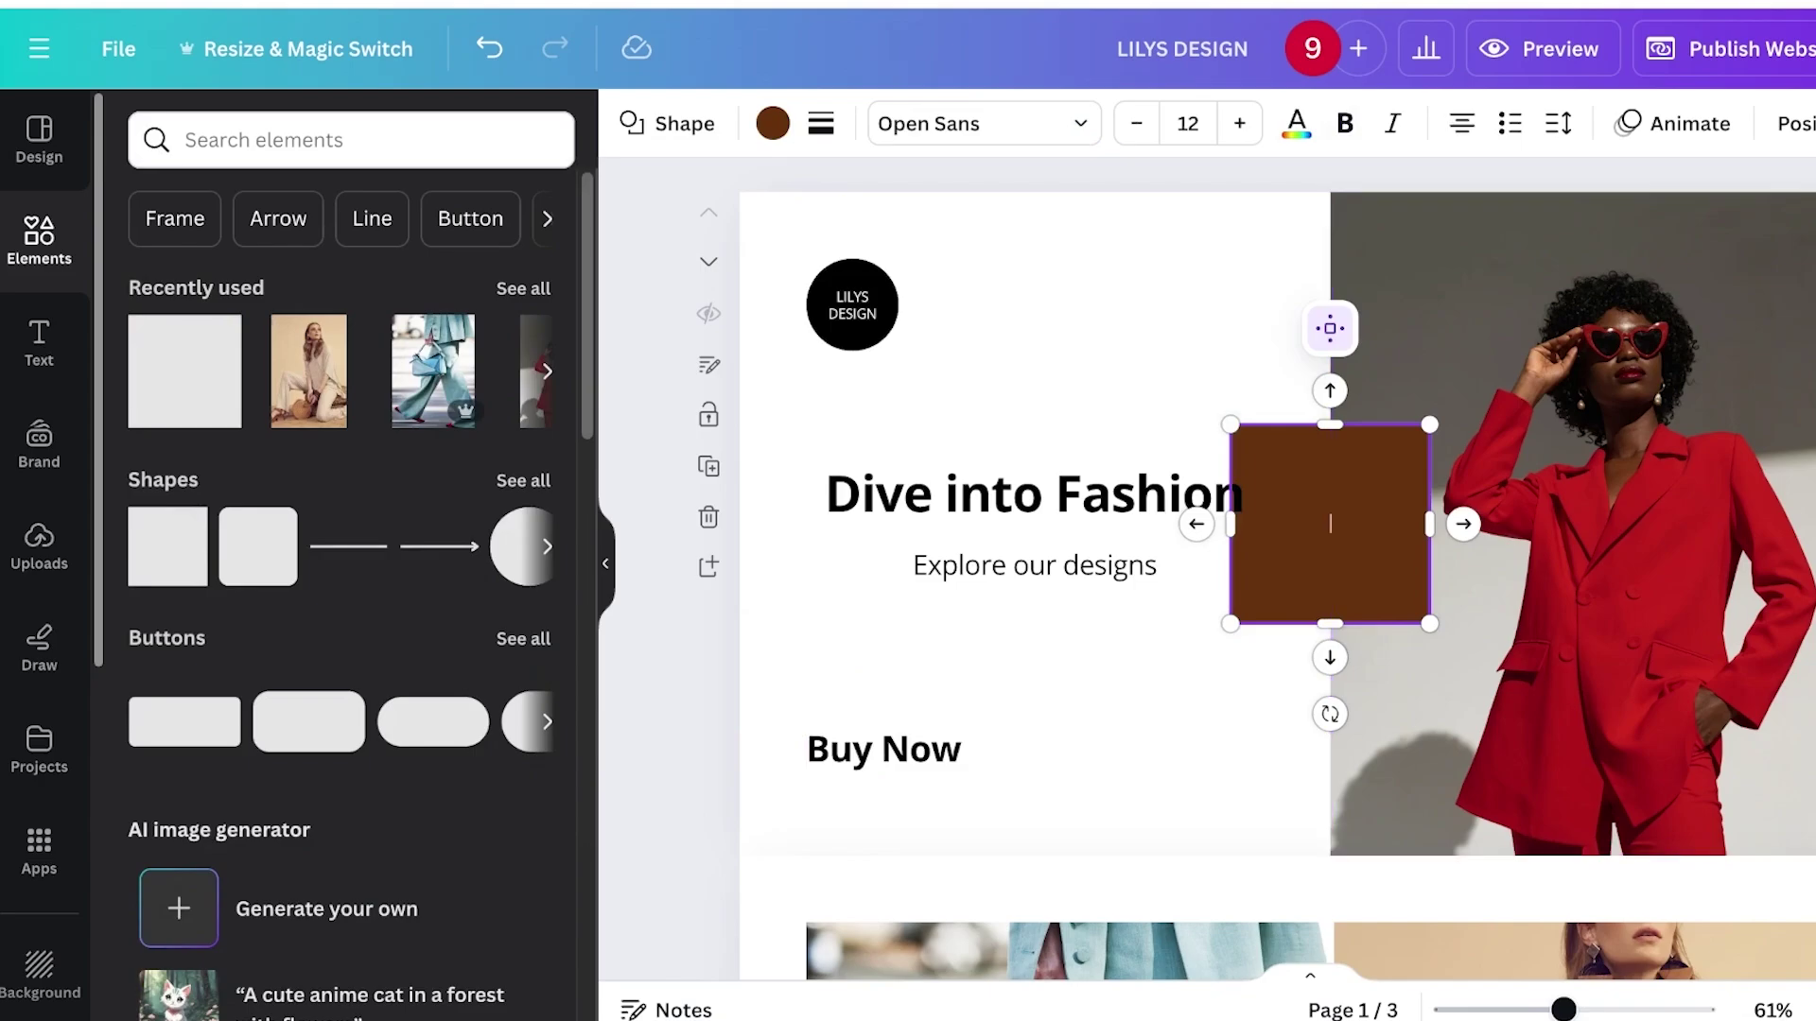
pyautogui.moveTo(1330, 524); pyautogui.dragTo(1071, 726)
pyautogui.moveTo(922, 627); pyautogui.dragTo(922, 708)
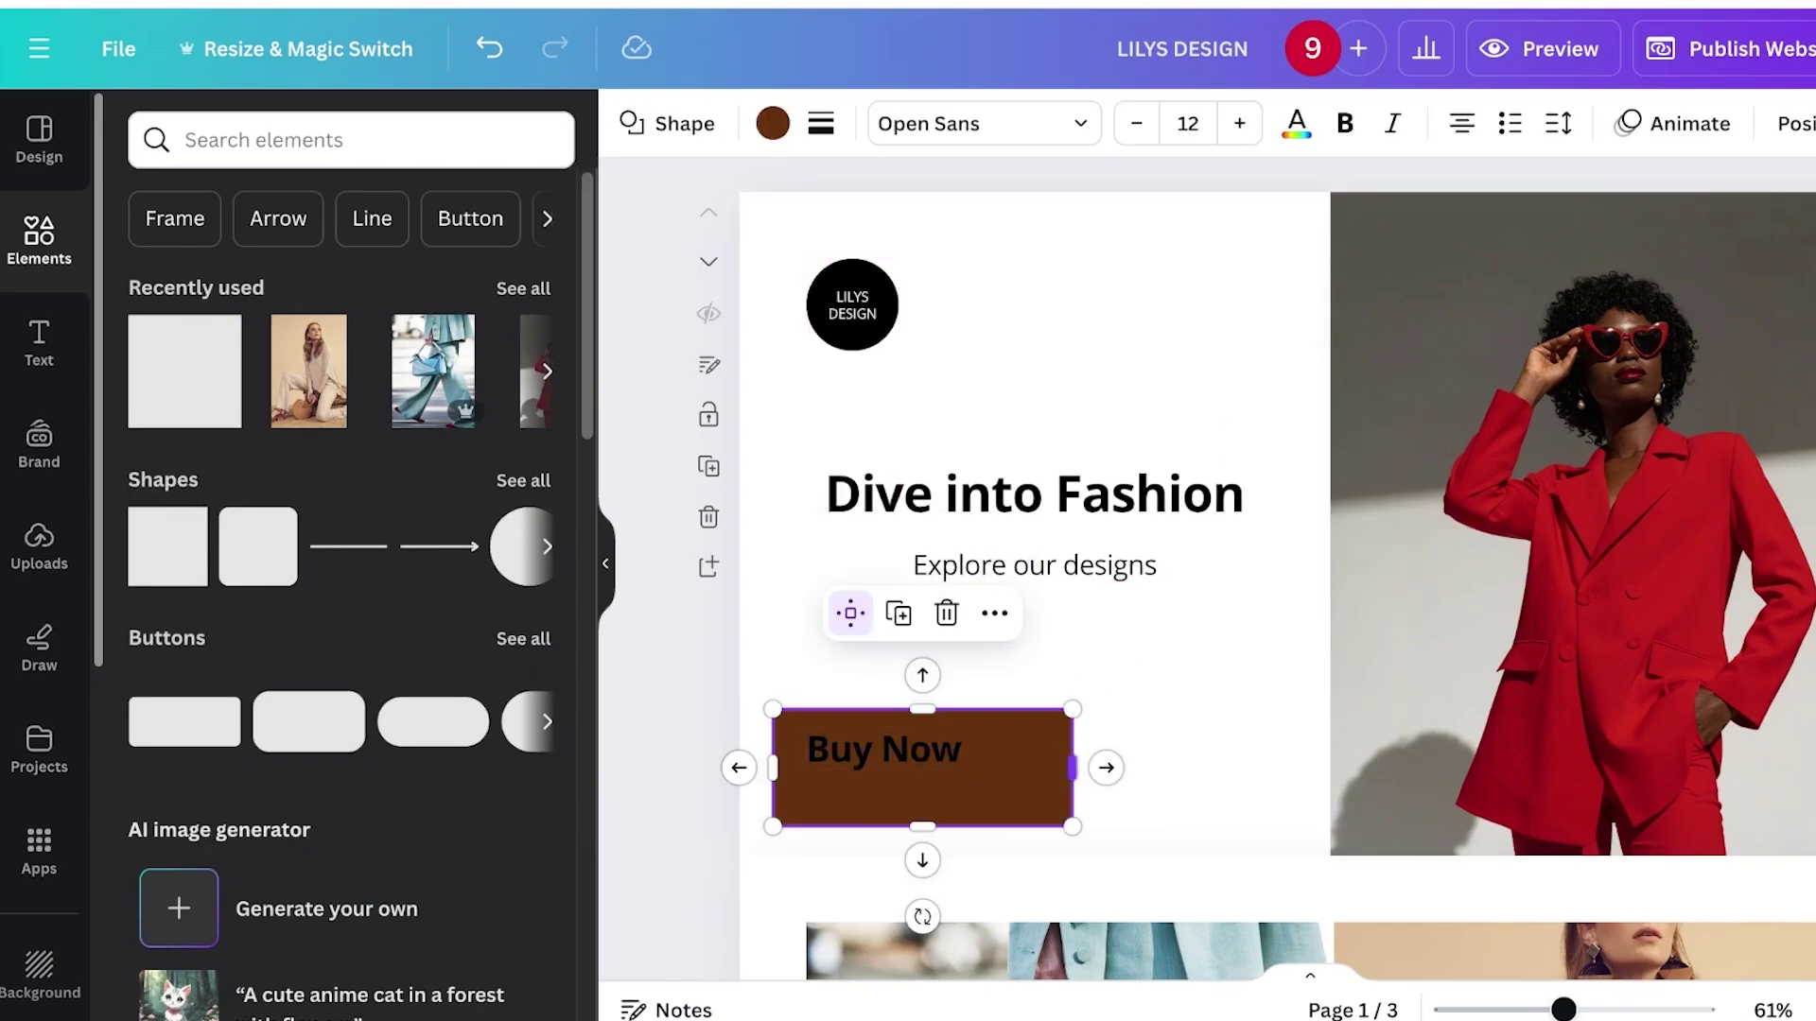
pyautogui.moveTo(1072, 766); pyautogui.dragTo(984, 767)
pyautogui.moveTo(878, 826); pyautogui.dragTo(878, 789)
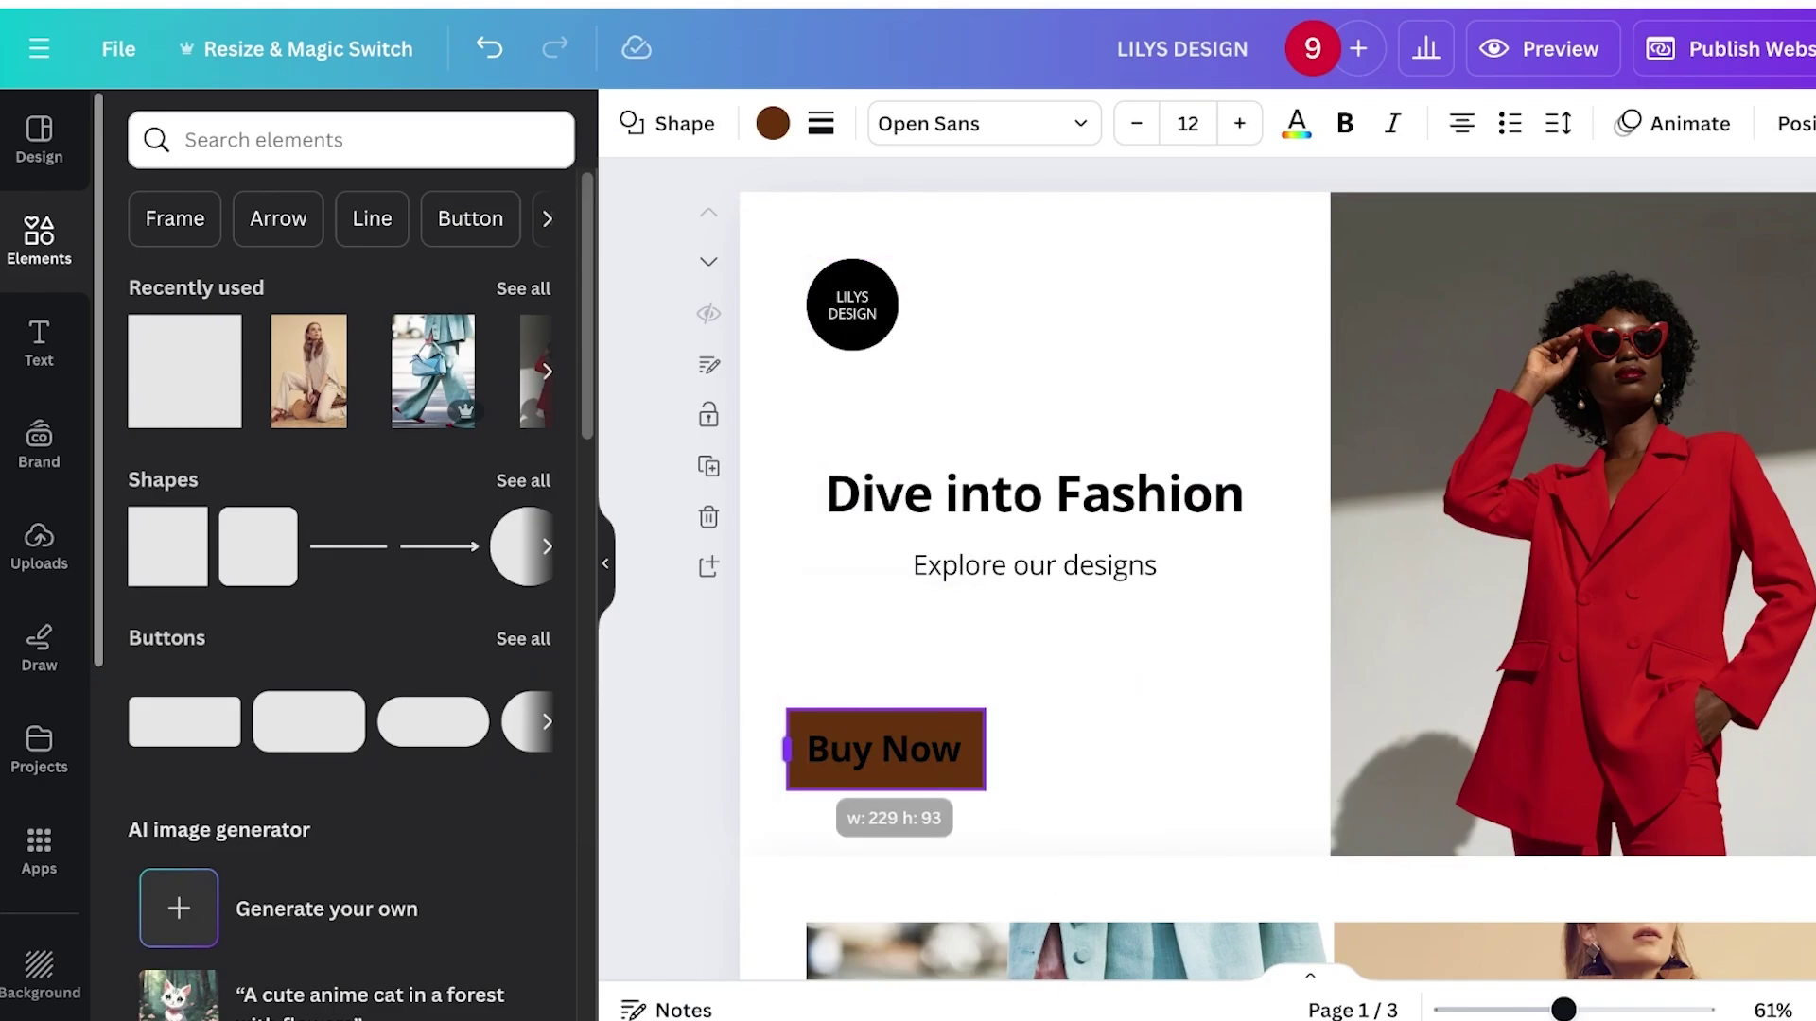
pyautogui.moveTo(786, 750); pyautogui.dragTo(791, 750)
# Fill the rectangle behind "Buy Now" with the pale lilac from the Brand Kit palette.
pyautogui.click(773, 123)
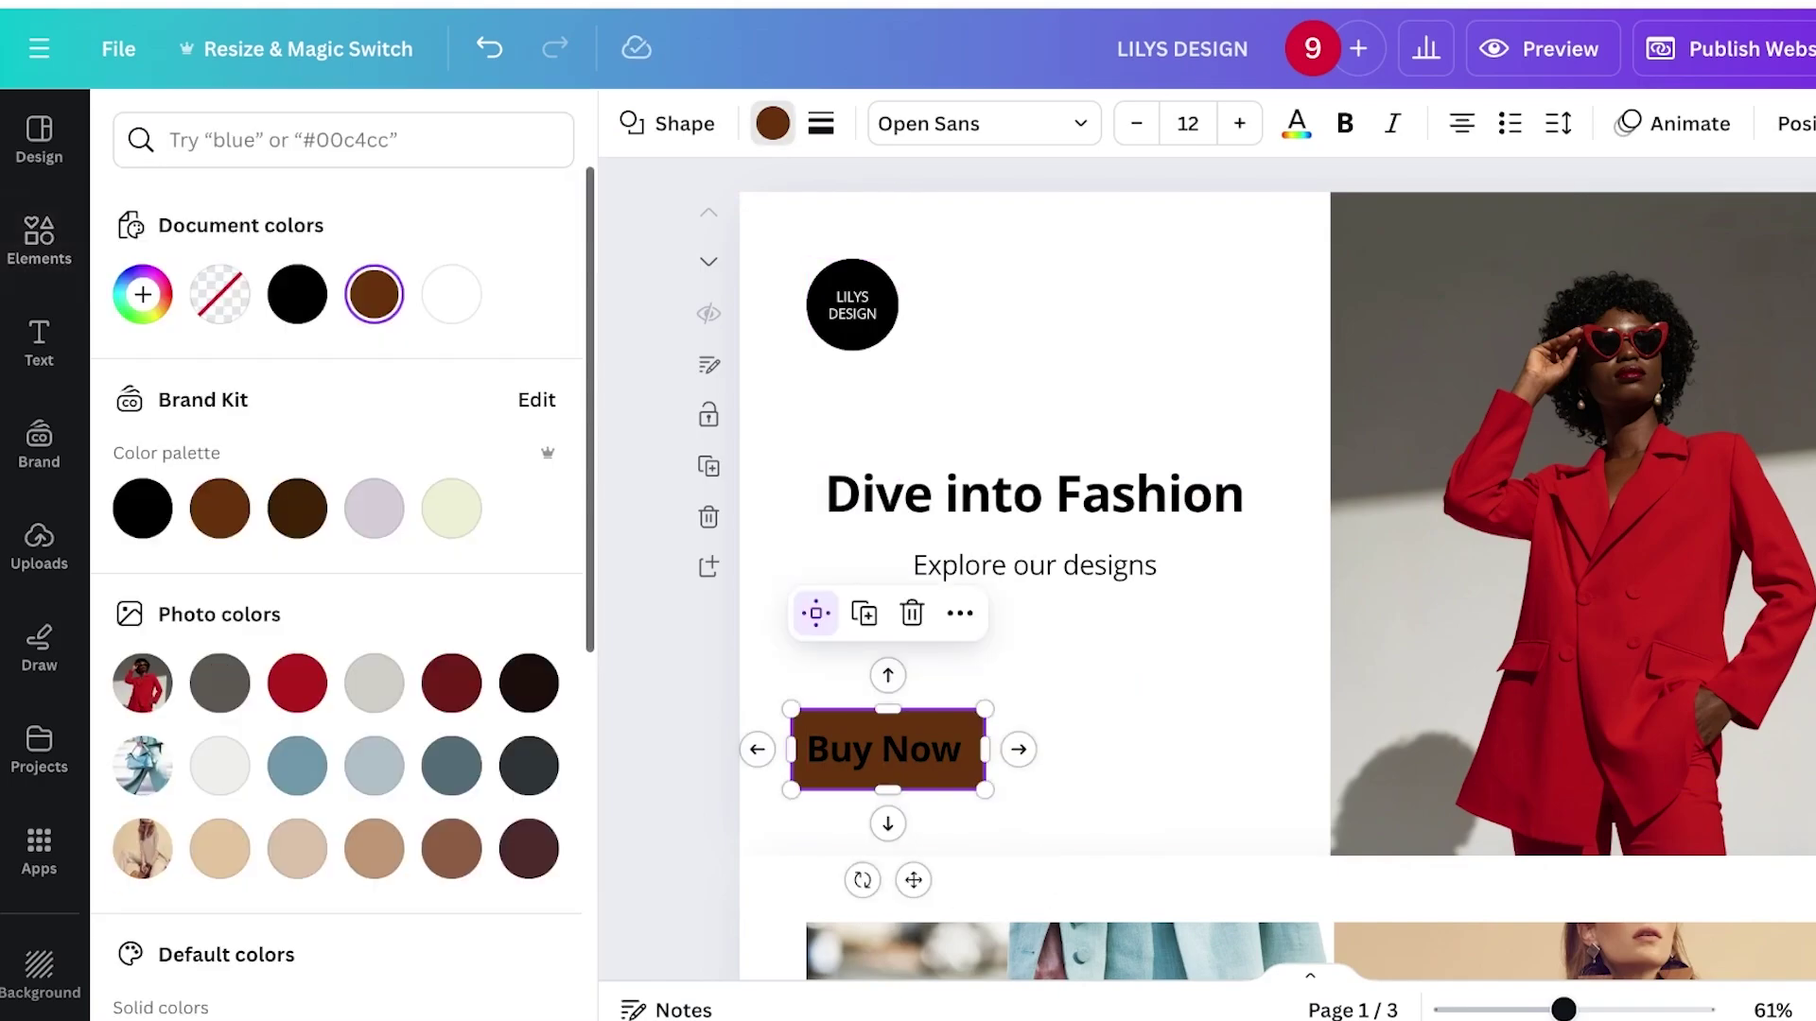
pyautogui.click(451, 509)
pyautogui.click(374, 508)
pyautogui.click(1088, 672)
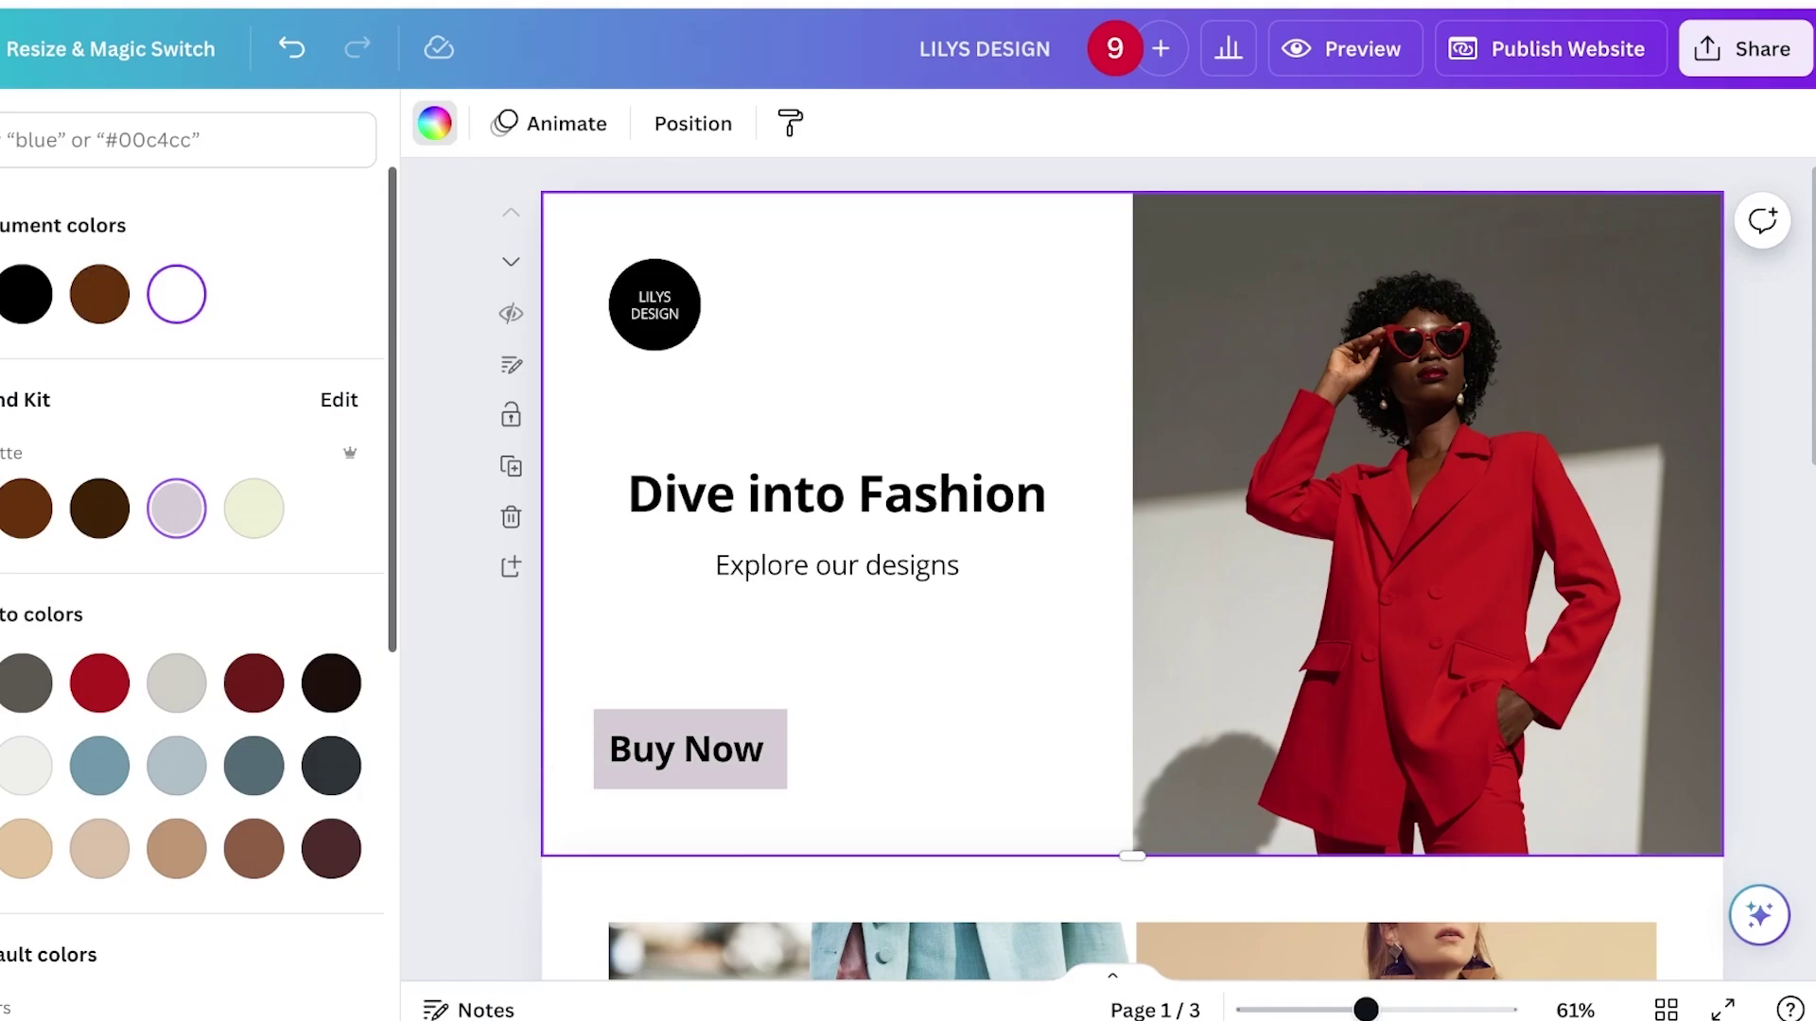
# Publish the LILYS DESIGN website and view the resulting page.
pyautogui.click(1551, 48)
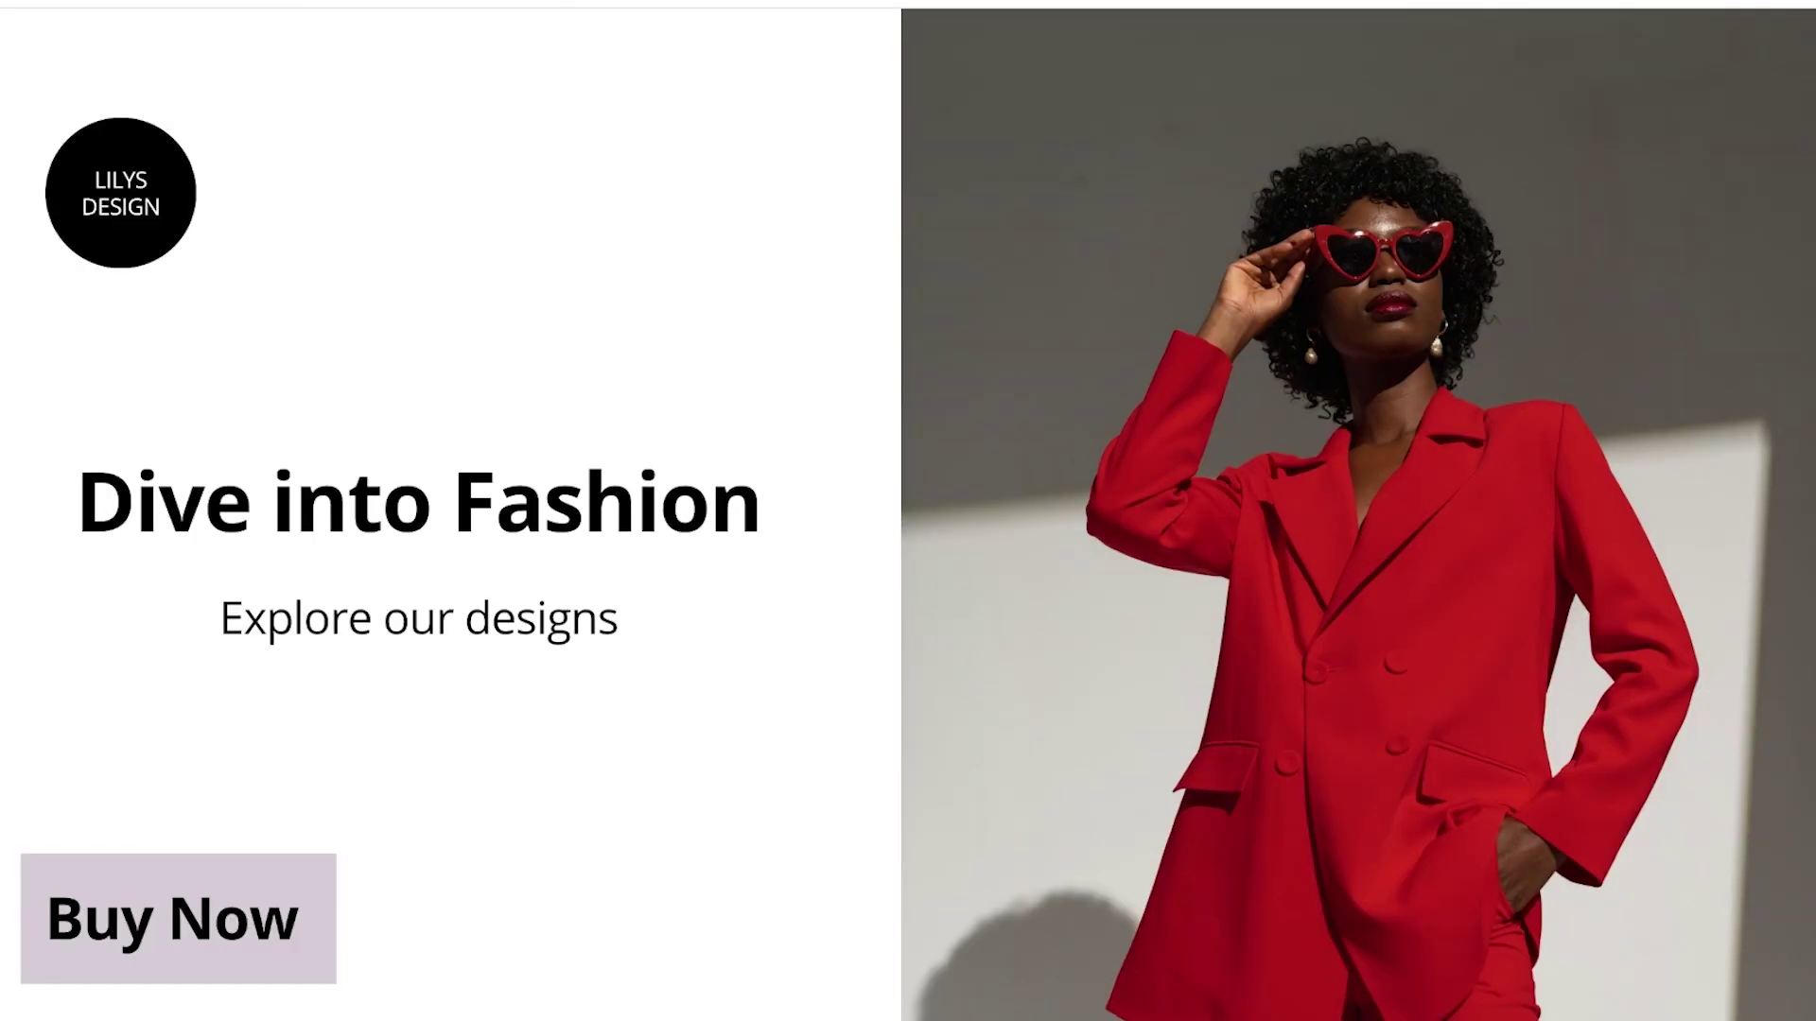
# Review the published LILYS DESIGN page and the linked "BUY OUR BLAZER" page.
pyautogui.scroll(-5, 908, 511)
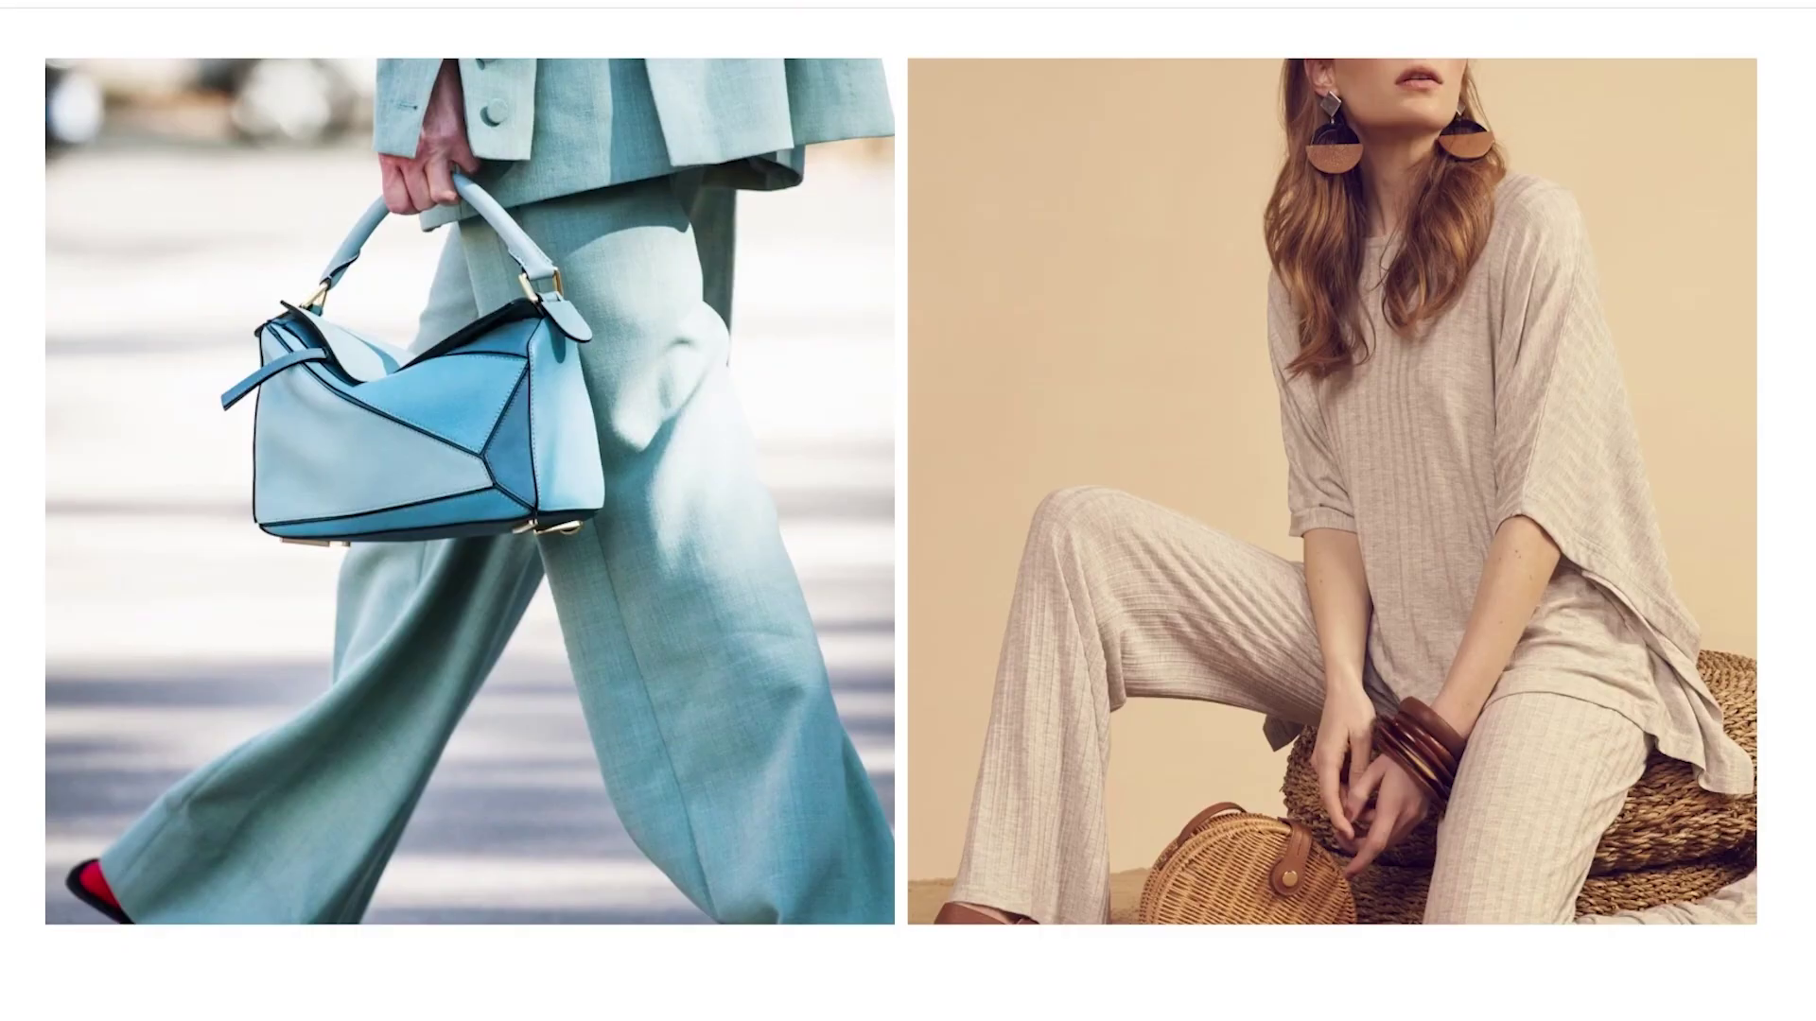
pyautogui.scroll(10, 908, 511)
pyautogui.scroll(-10, 908, 510)
pyautogui.scroll(10, 908, 510)
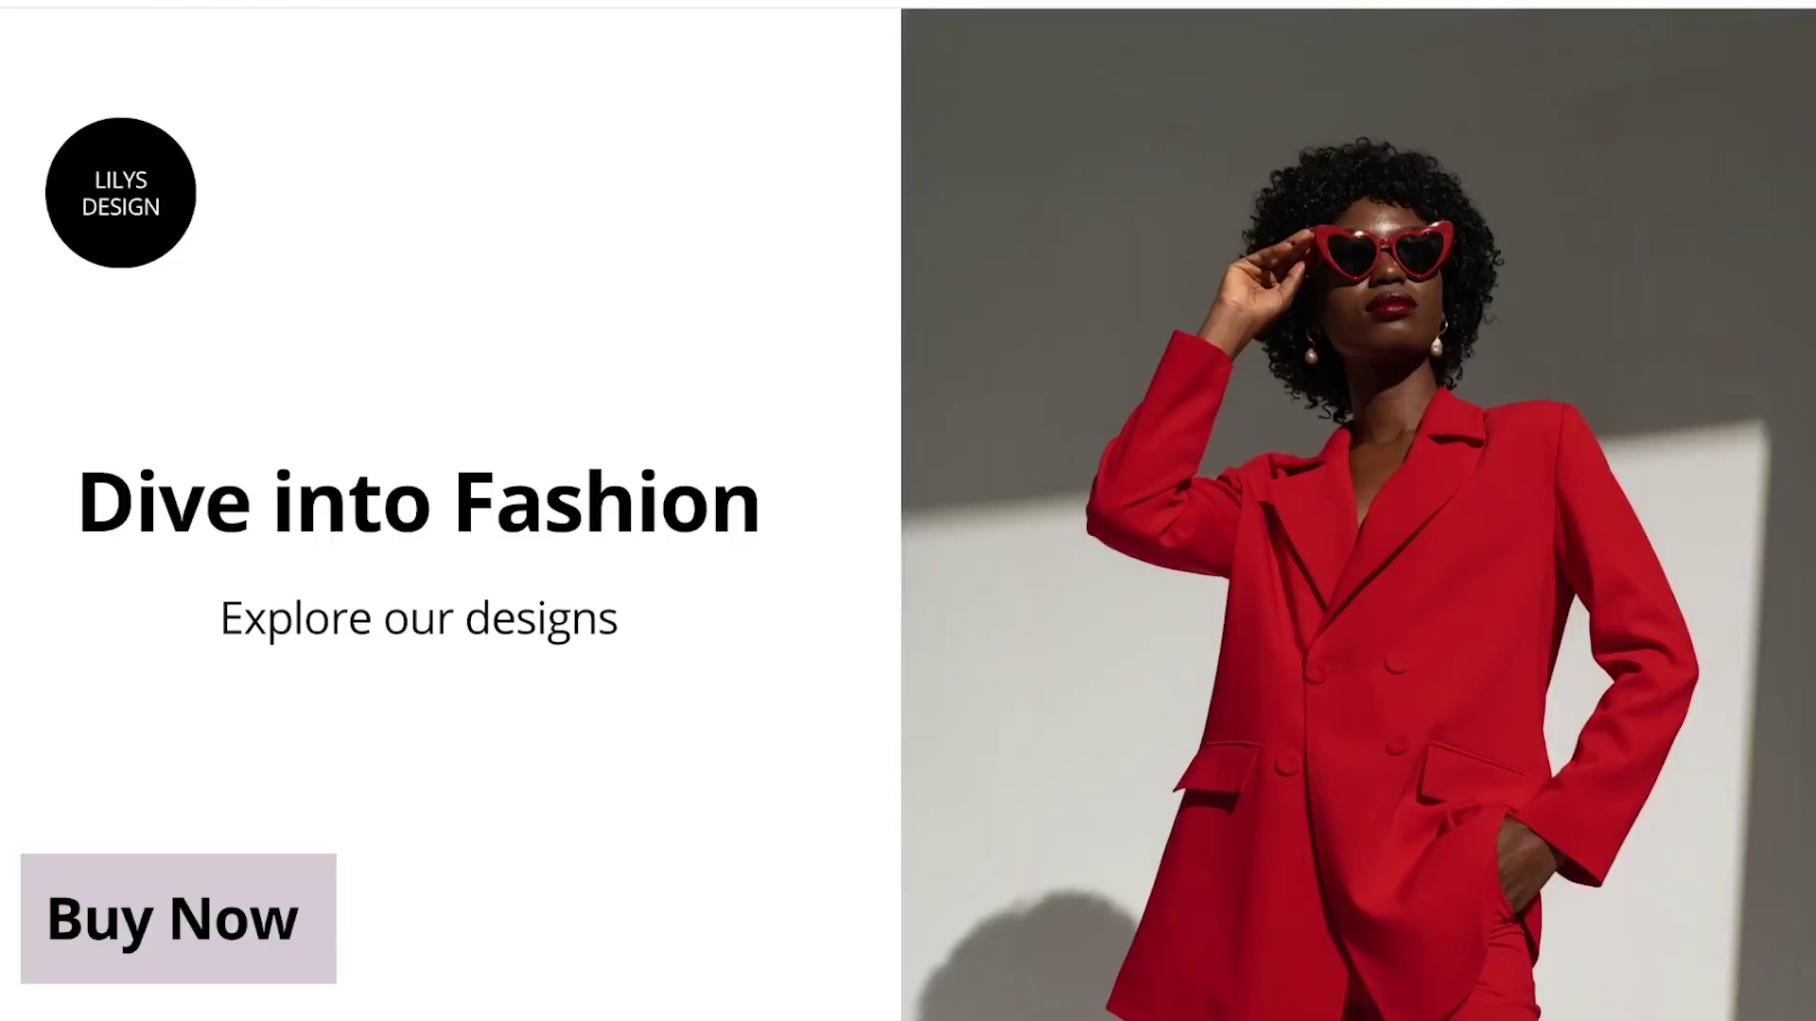
pyautogui.scroll(-10, 908, 511)
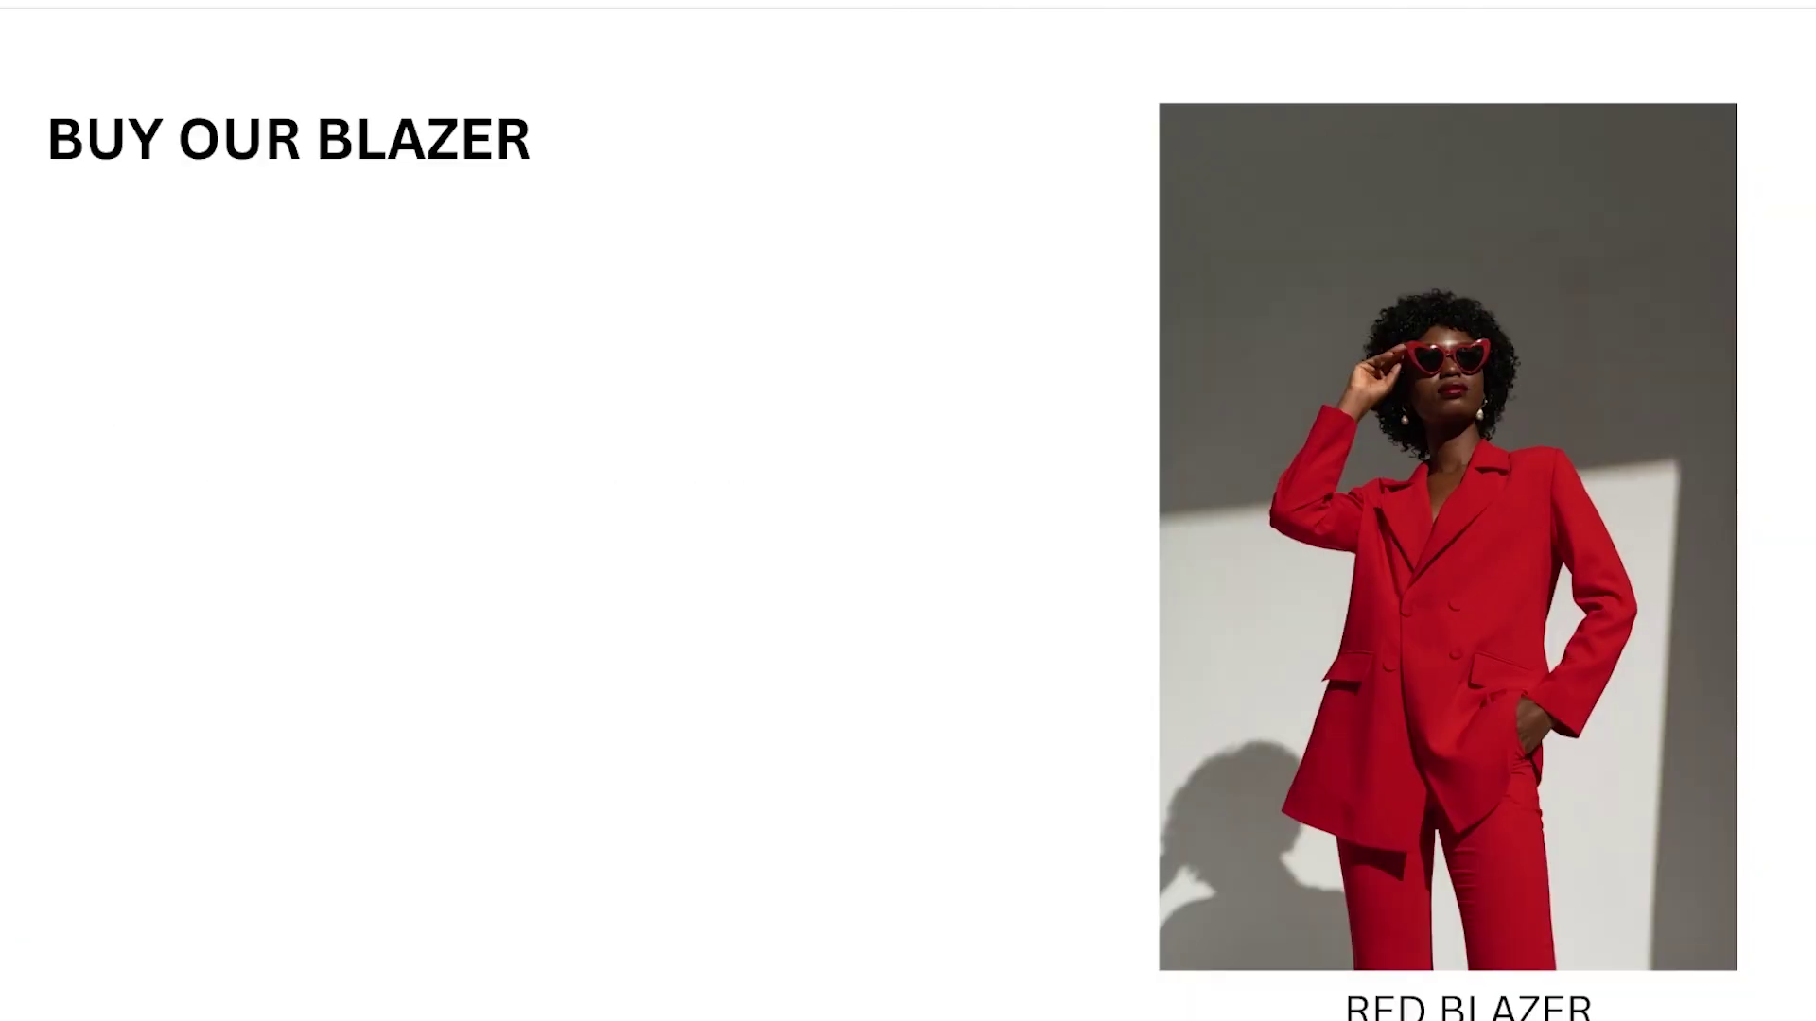
pyautogui.scroll(-1, 908, 511)
pyautogui.scroll(1, 908, 510)
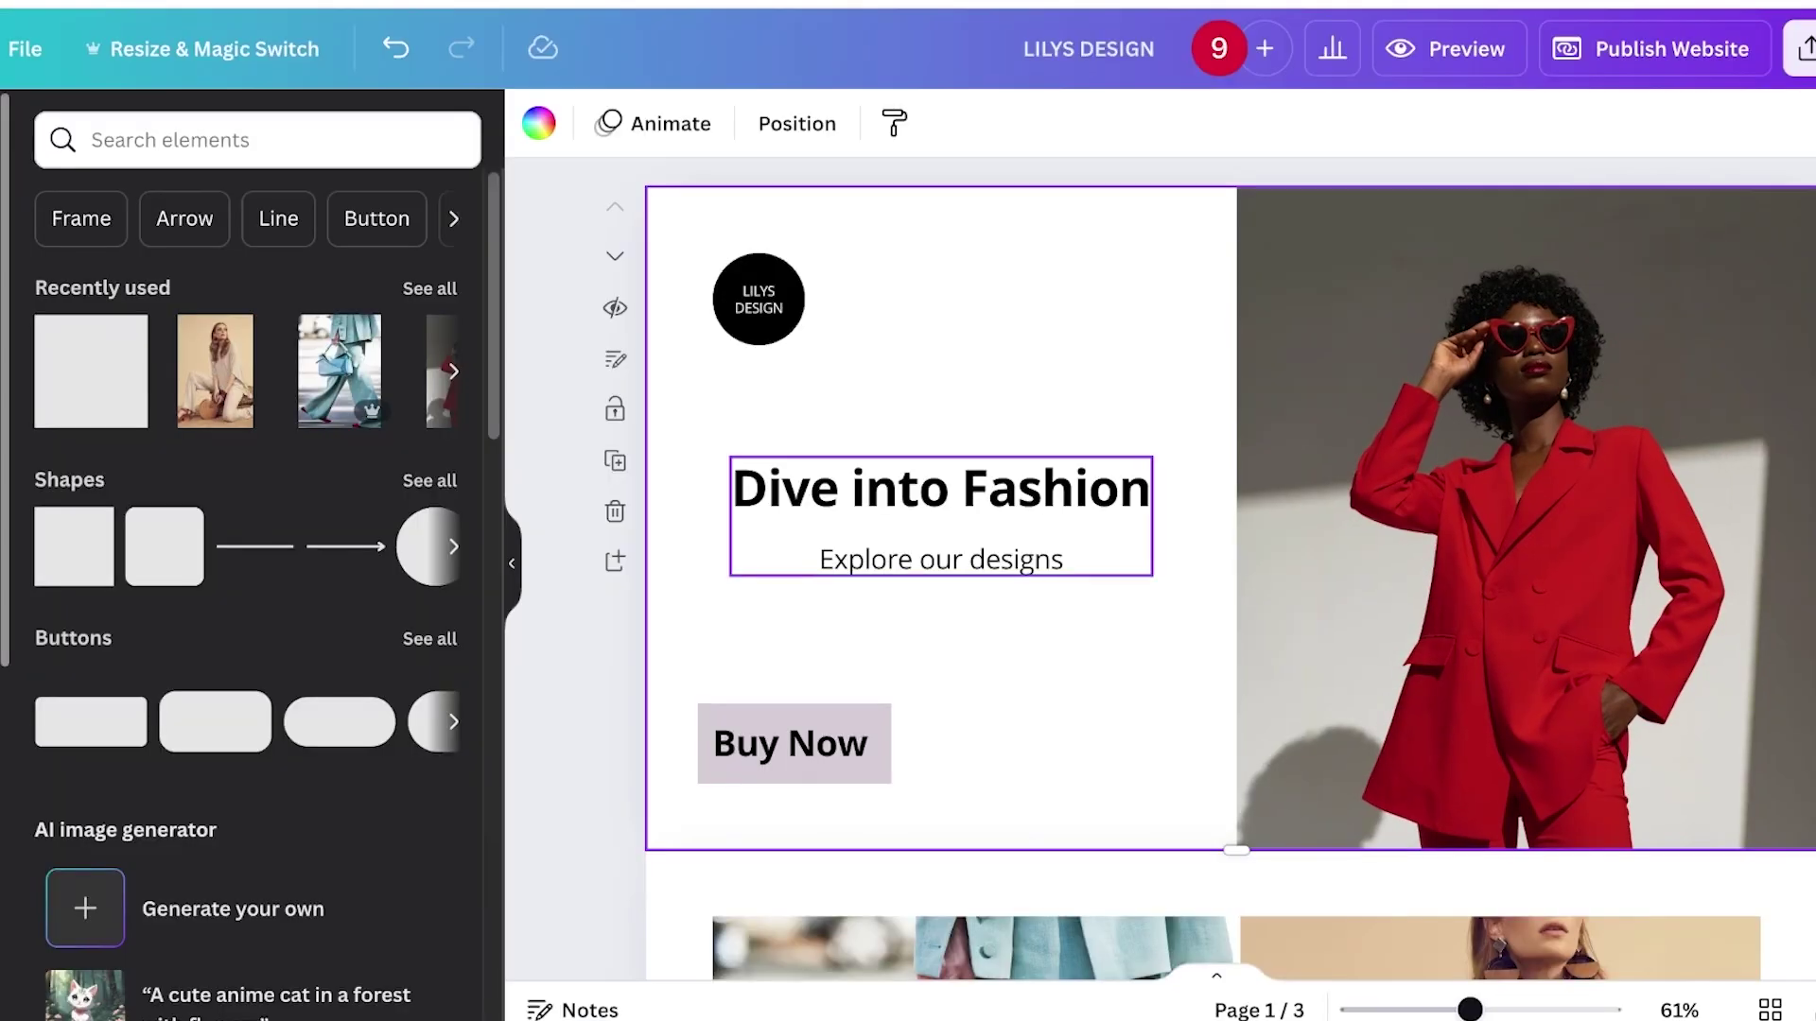
# Delete the "Buy Now" text and the lilac rectangle behind it from the first page.
pyautogui.click(790, 743)
pyautogui.press('Delete')
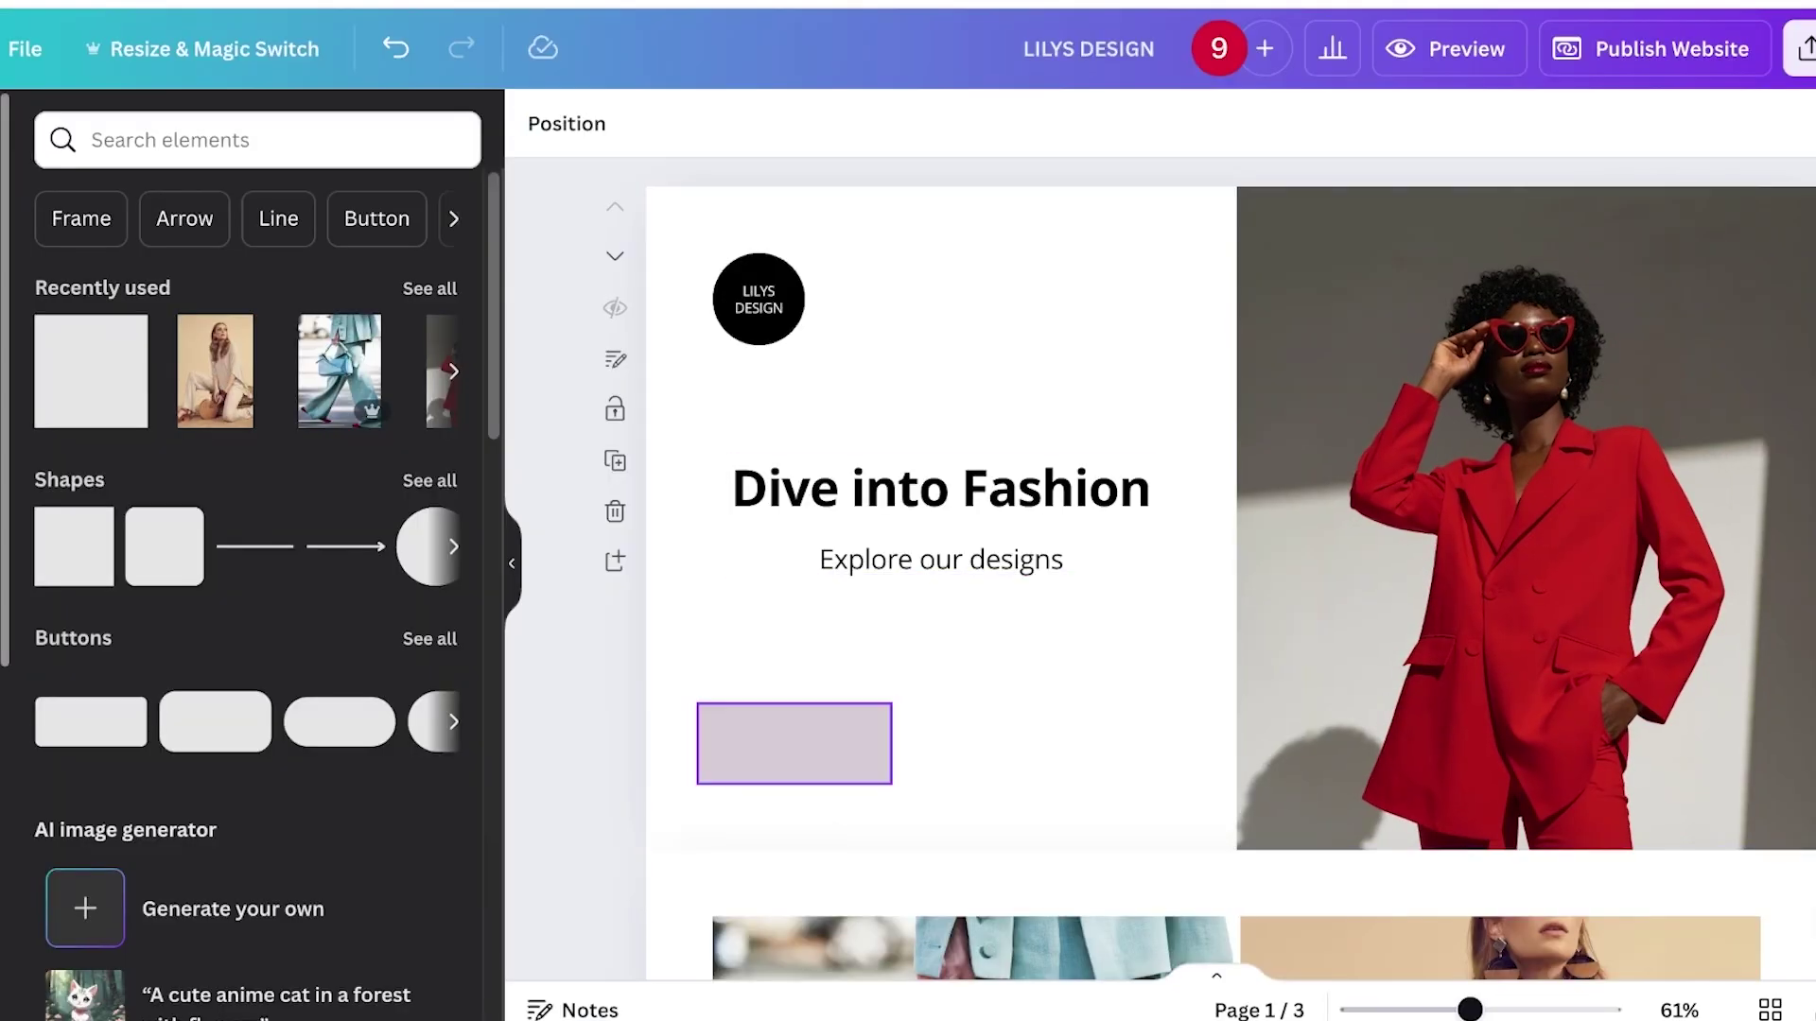
pyautogui.press('Delete')
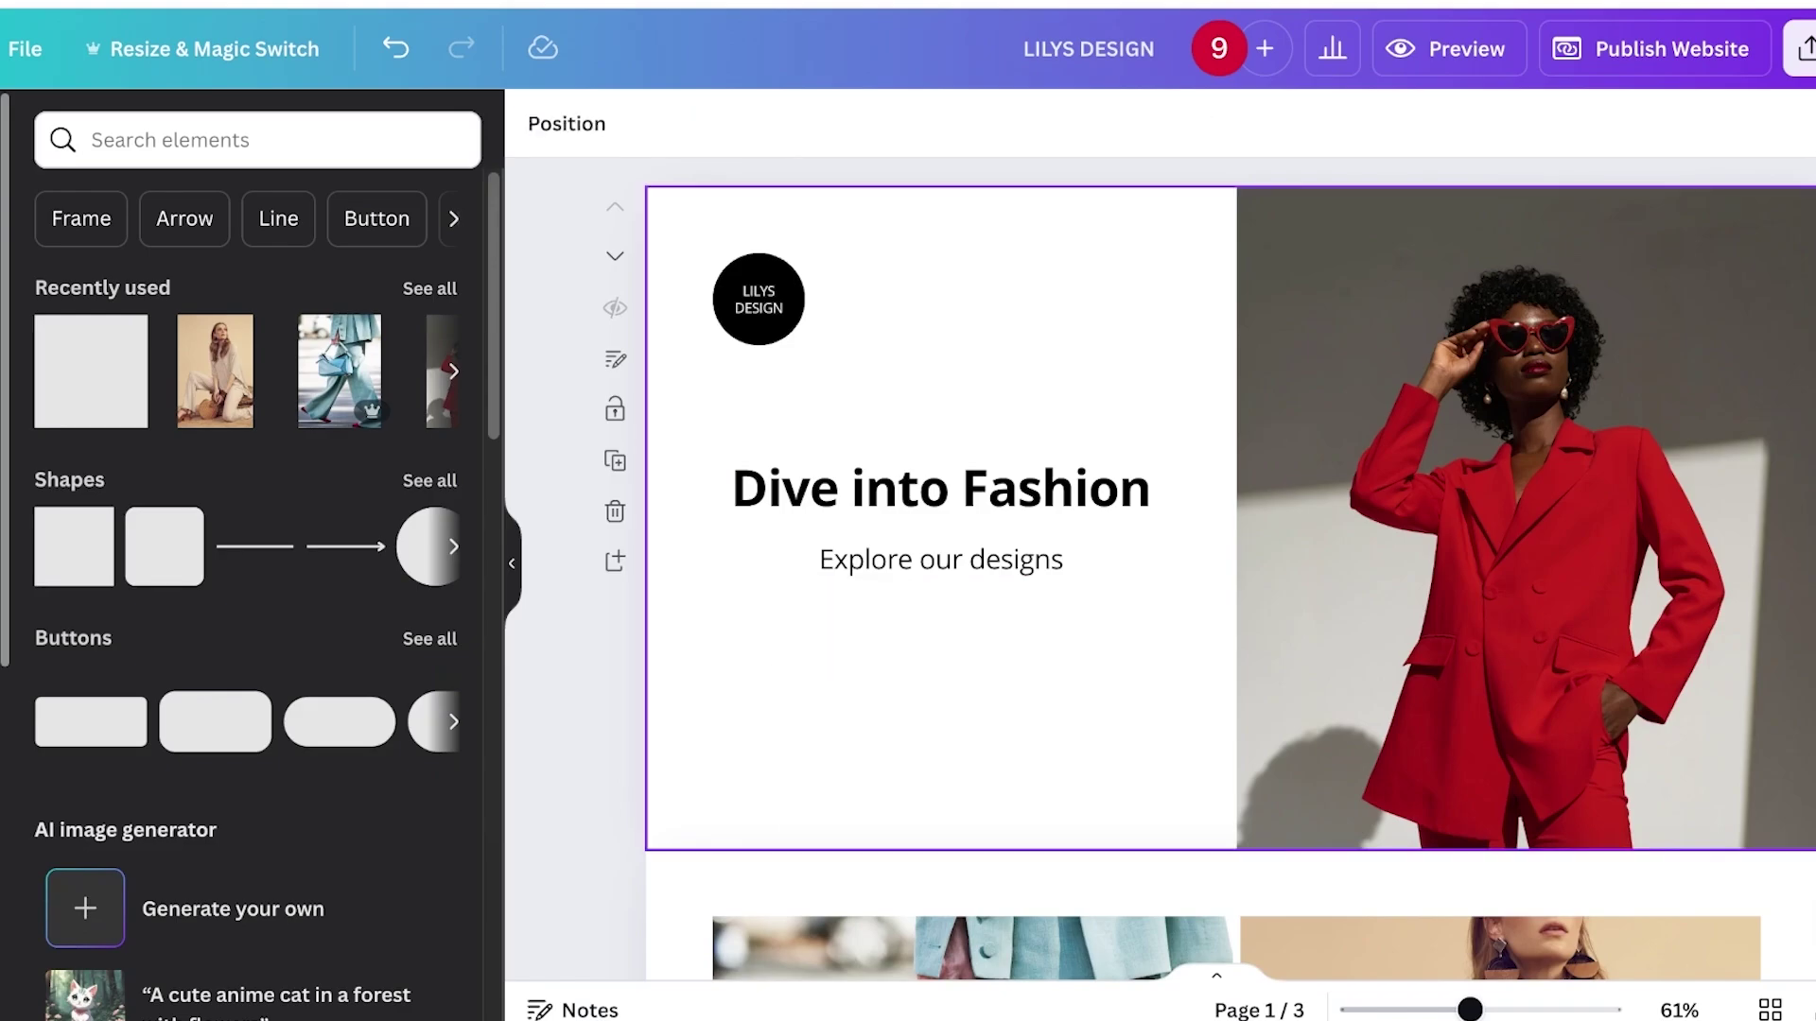
# Narrow the "Dive into Fashion" heading so it wraps onto two lines, and place its text group midway down the white area.
pyautogui.moveTo(941, 487); pyautogui.dragTo(1040, 284)
pyautogui.moveTo(1251, 289); pyautogui.dragTo(1147, 309)
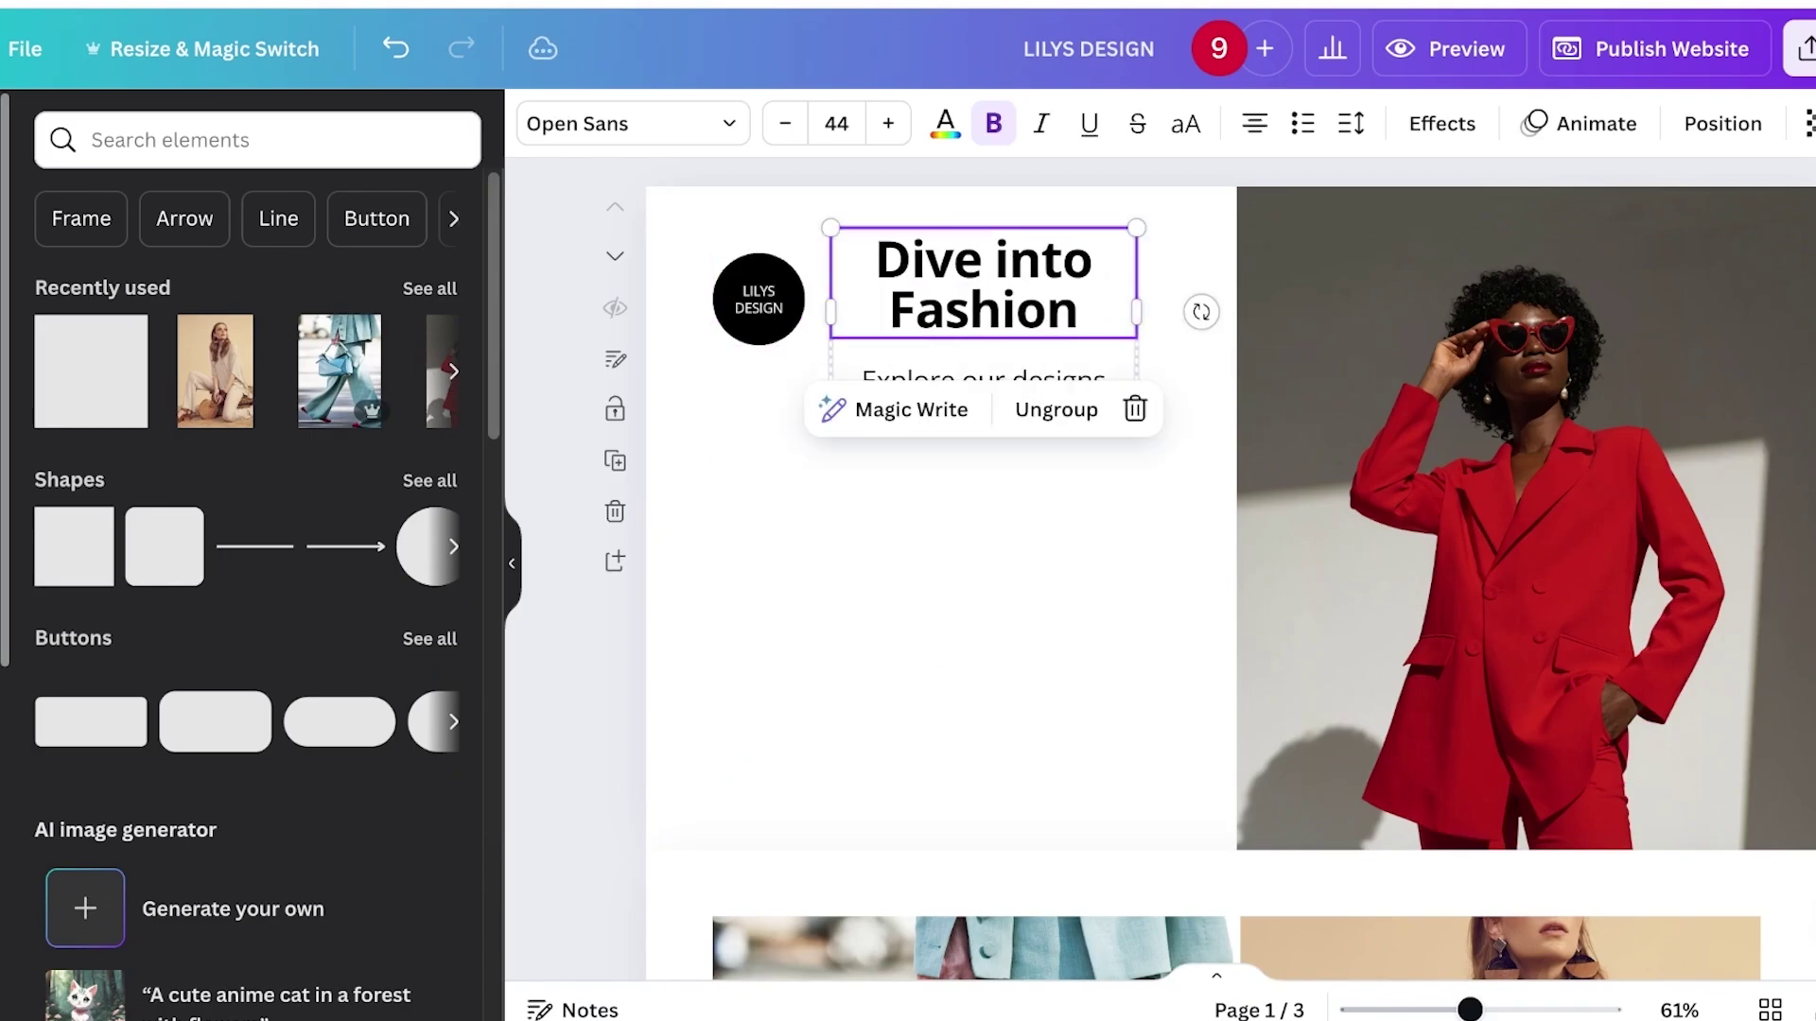
pyautogui.moveTo(990, 283); pyautogui.dragTo(932, 515)
pyautogui.press('Escape')
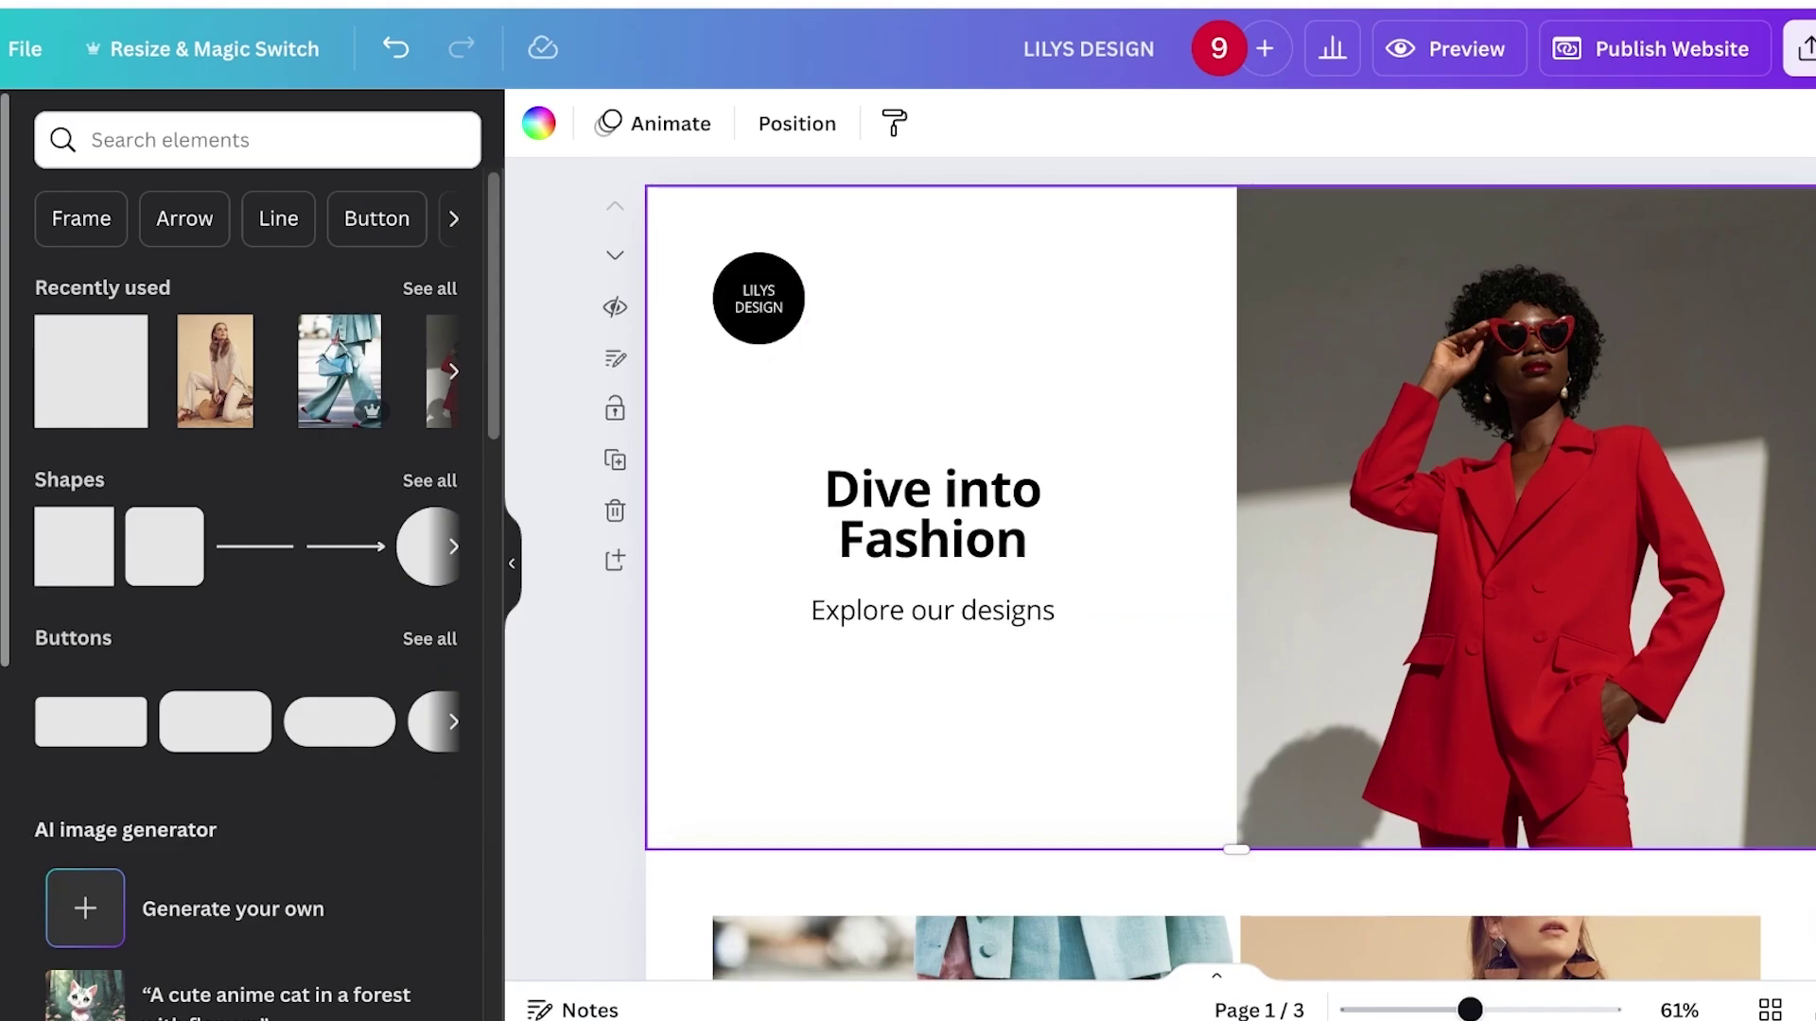
# Add a square shape to the blank third page and stretch it into a full-width banner along the page's upper edge.
pyautogui.scroll(-10, 1230, 520)
pyautogui.scroll(-3, 1229, 568)
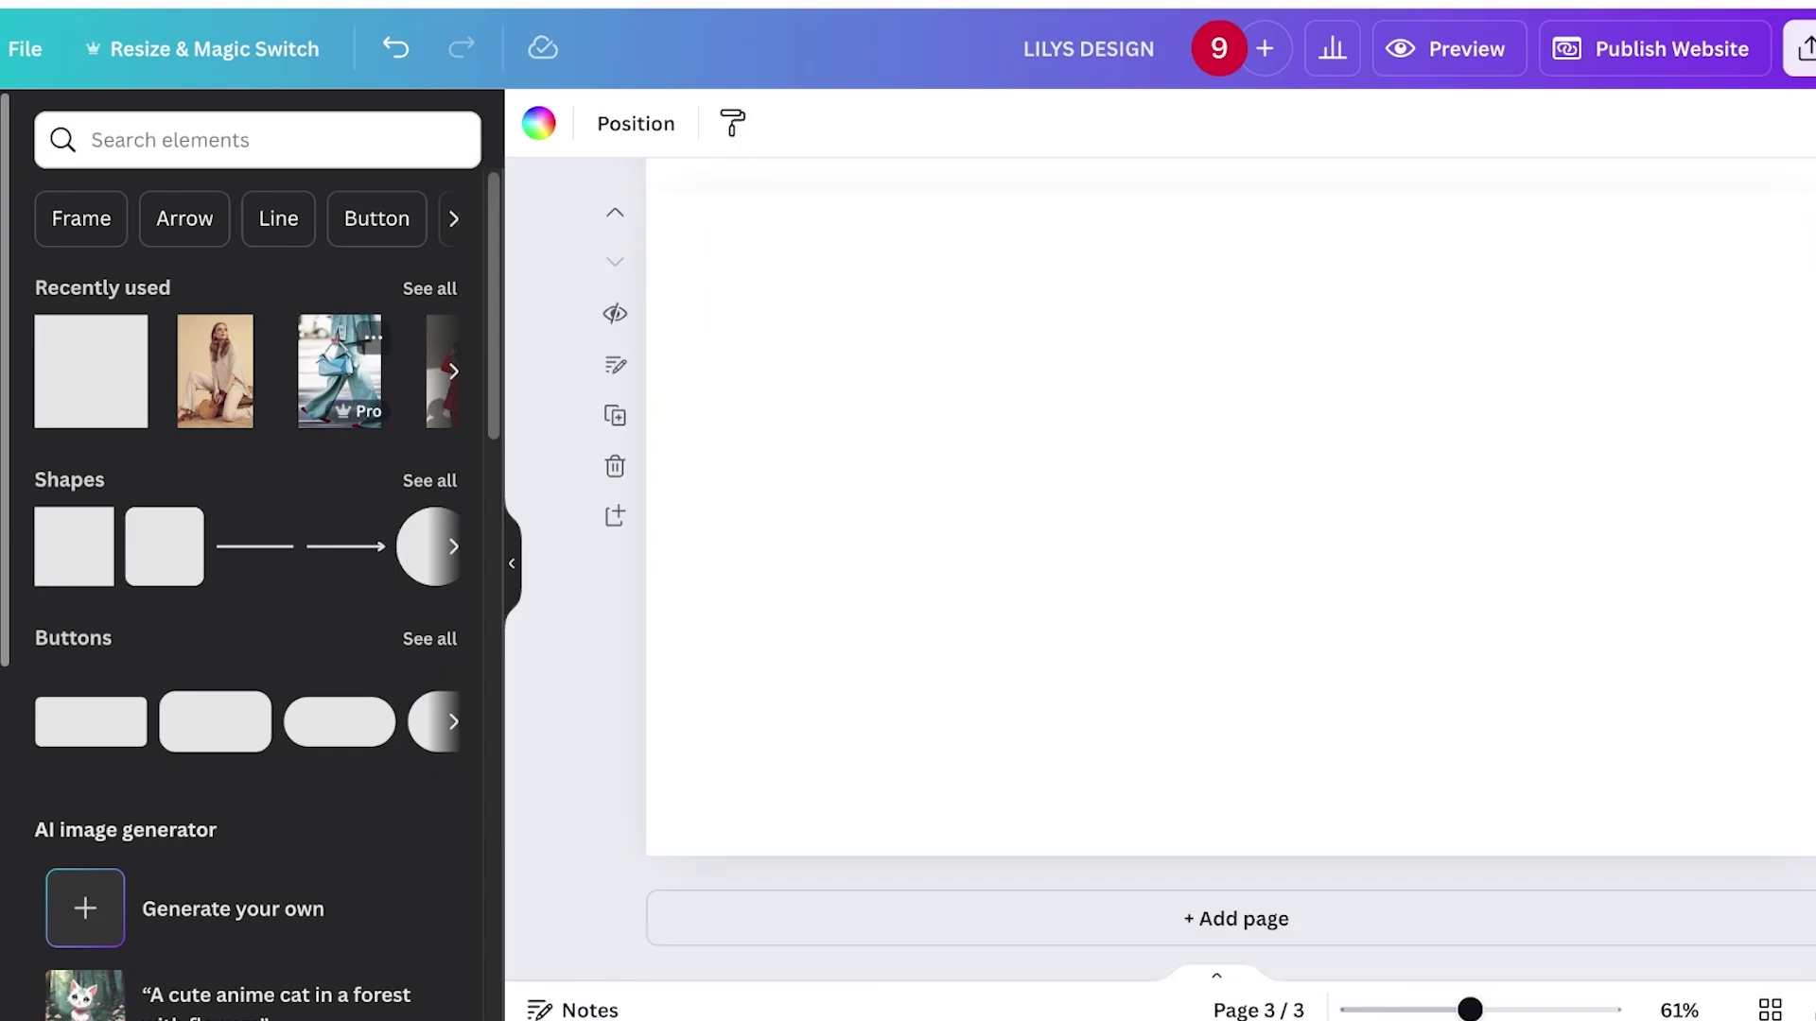
pyautogui.click(91, 371)
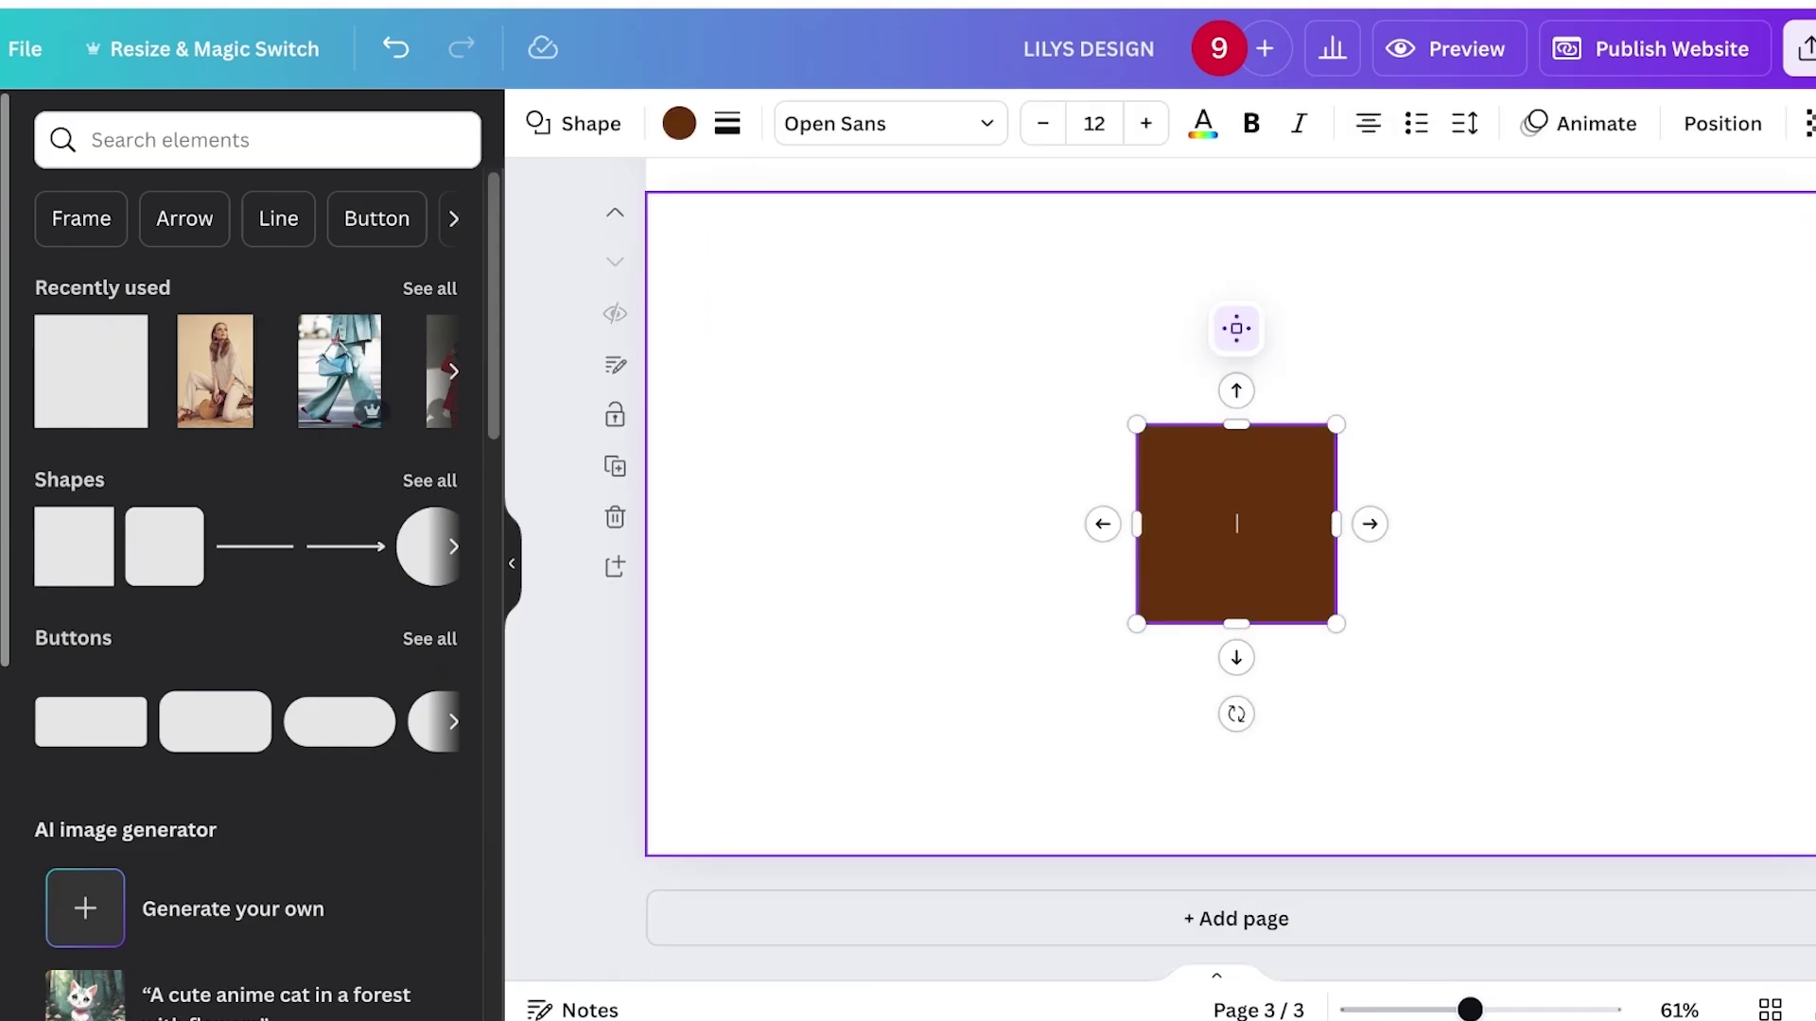
pyautogui.click(1050, 530)
pyautogui.moveTo(1237, 525); pyautogui.dragTo(1811, 289)
pyautogui.moveTo(1286, 389); pyautogui.dragTo(1286, 286)
# Fill the banner with the pale lilac from the Brand Kit palette and reopen the elements library.
pyautogui.click(679, 123)
pyautogui.click(281, 509)
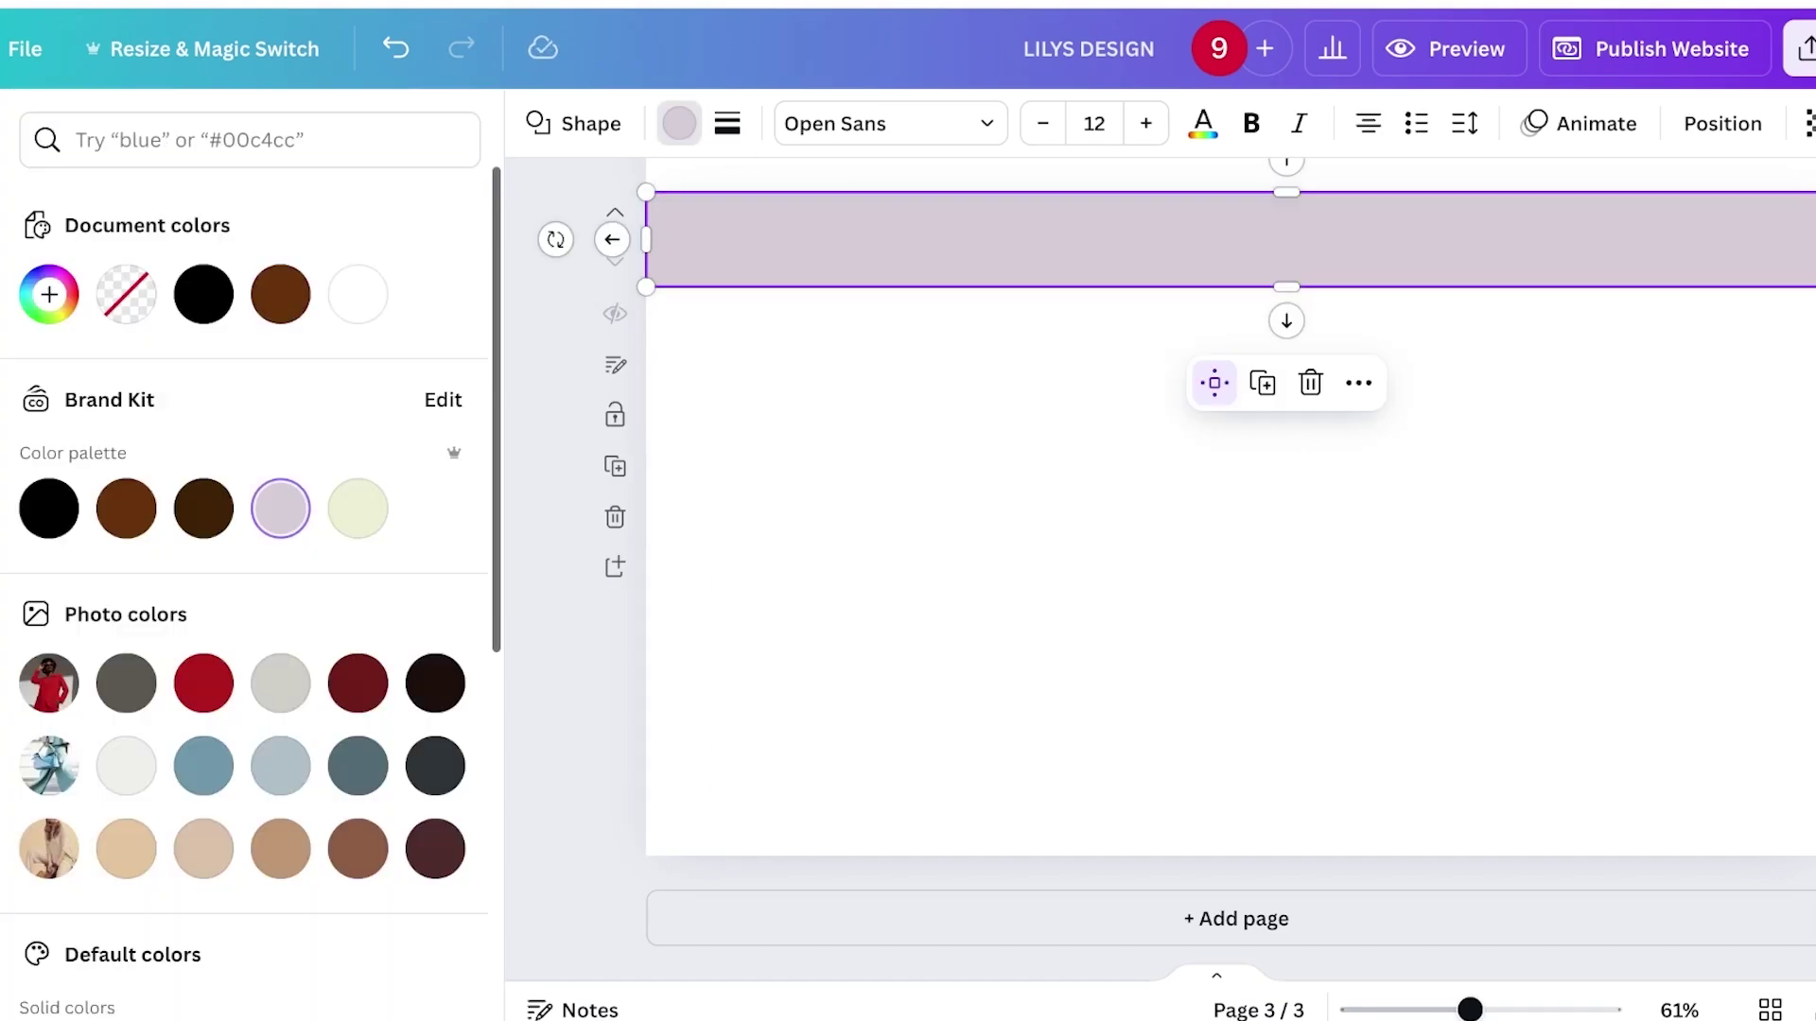
pyautogui.click(1050, 549)
pyautogui.click(2, 227)
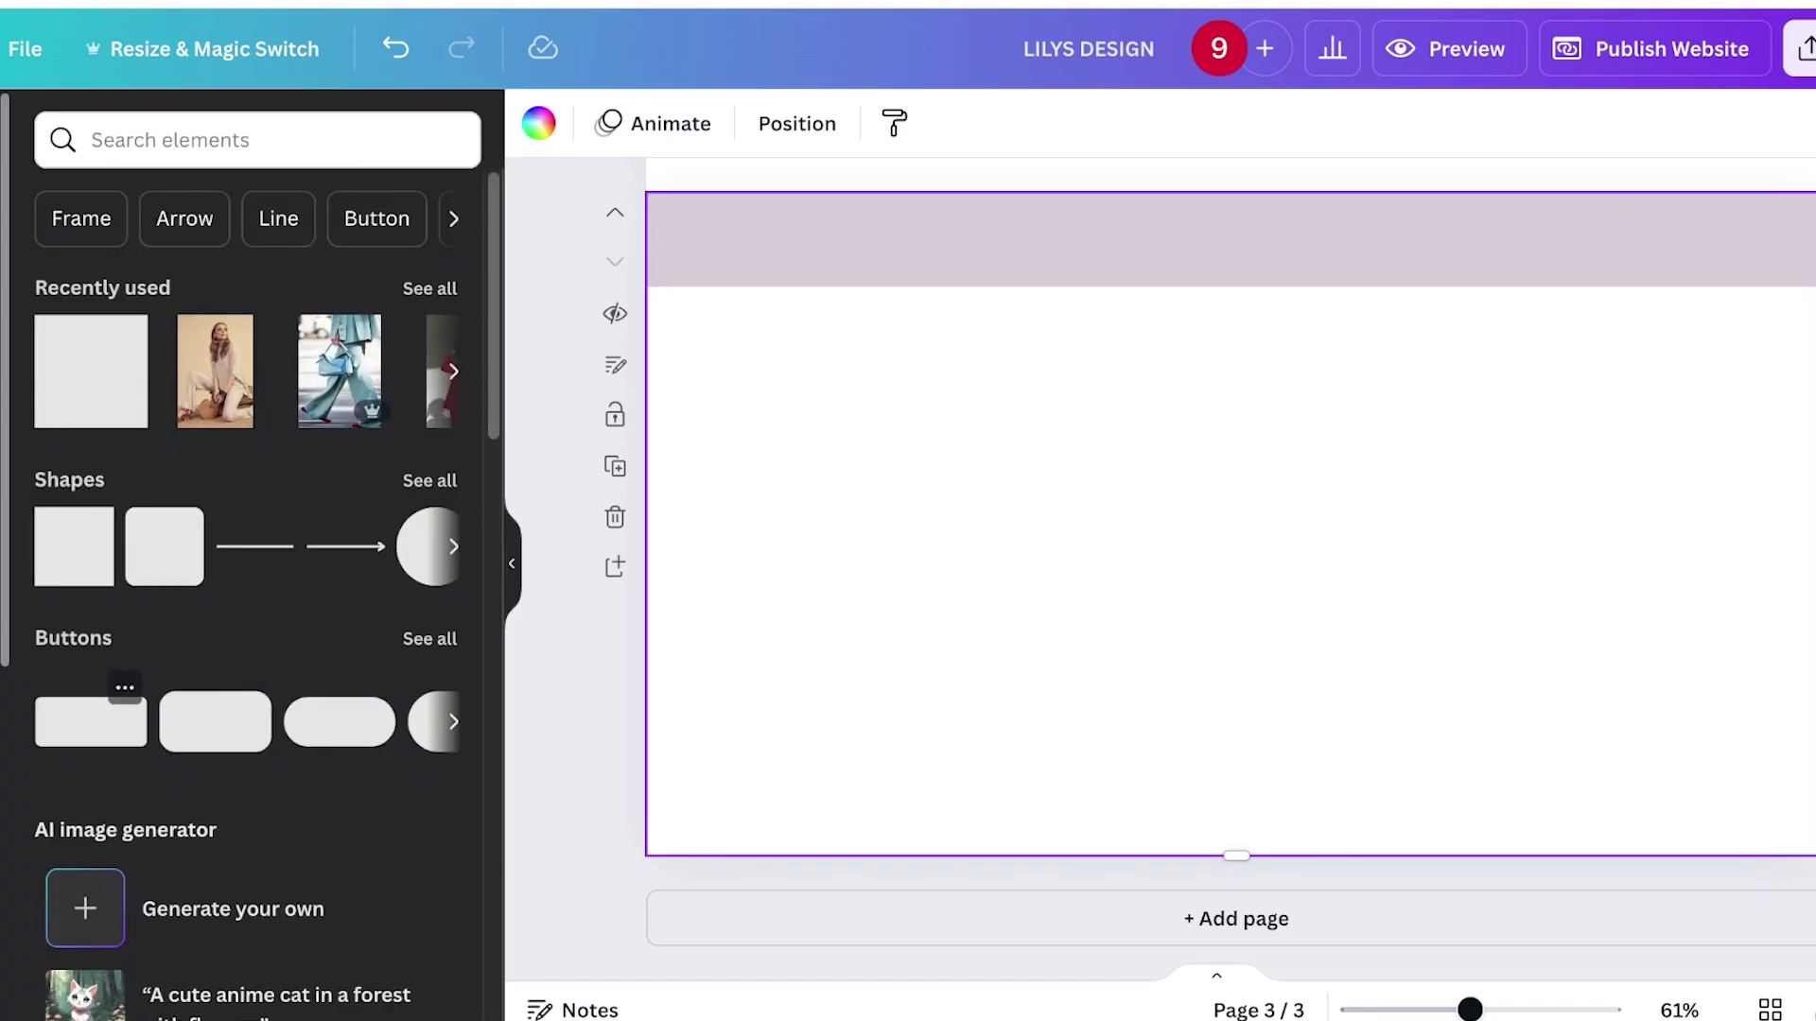
# Add a slightly rounded rectangular button shape below the banner at the page's left margin and enlarge it.
pyautogui.click(90, 722)
pyautogui.click(1040, 605)
pyautogui.moveTo(1237, 523); pyautogui.dragTo(812, 416)
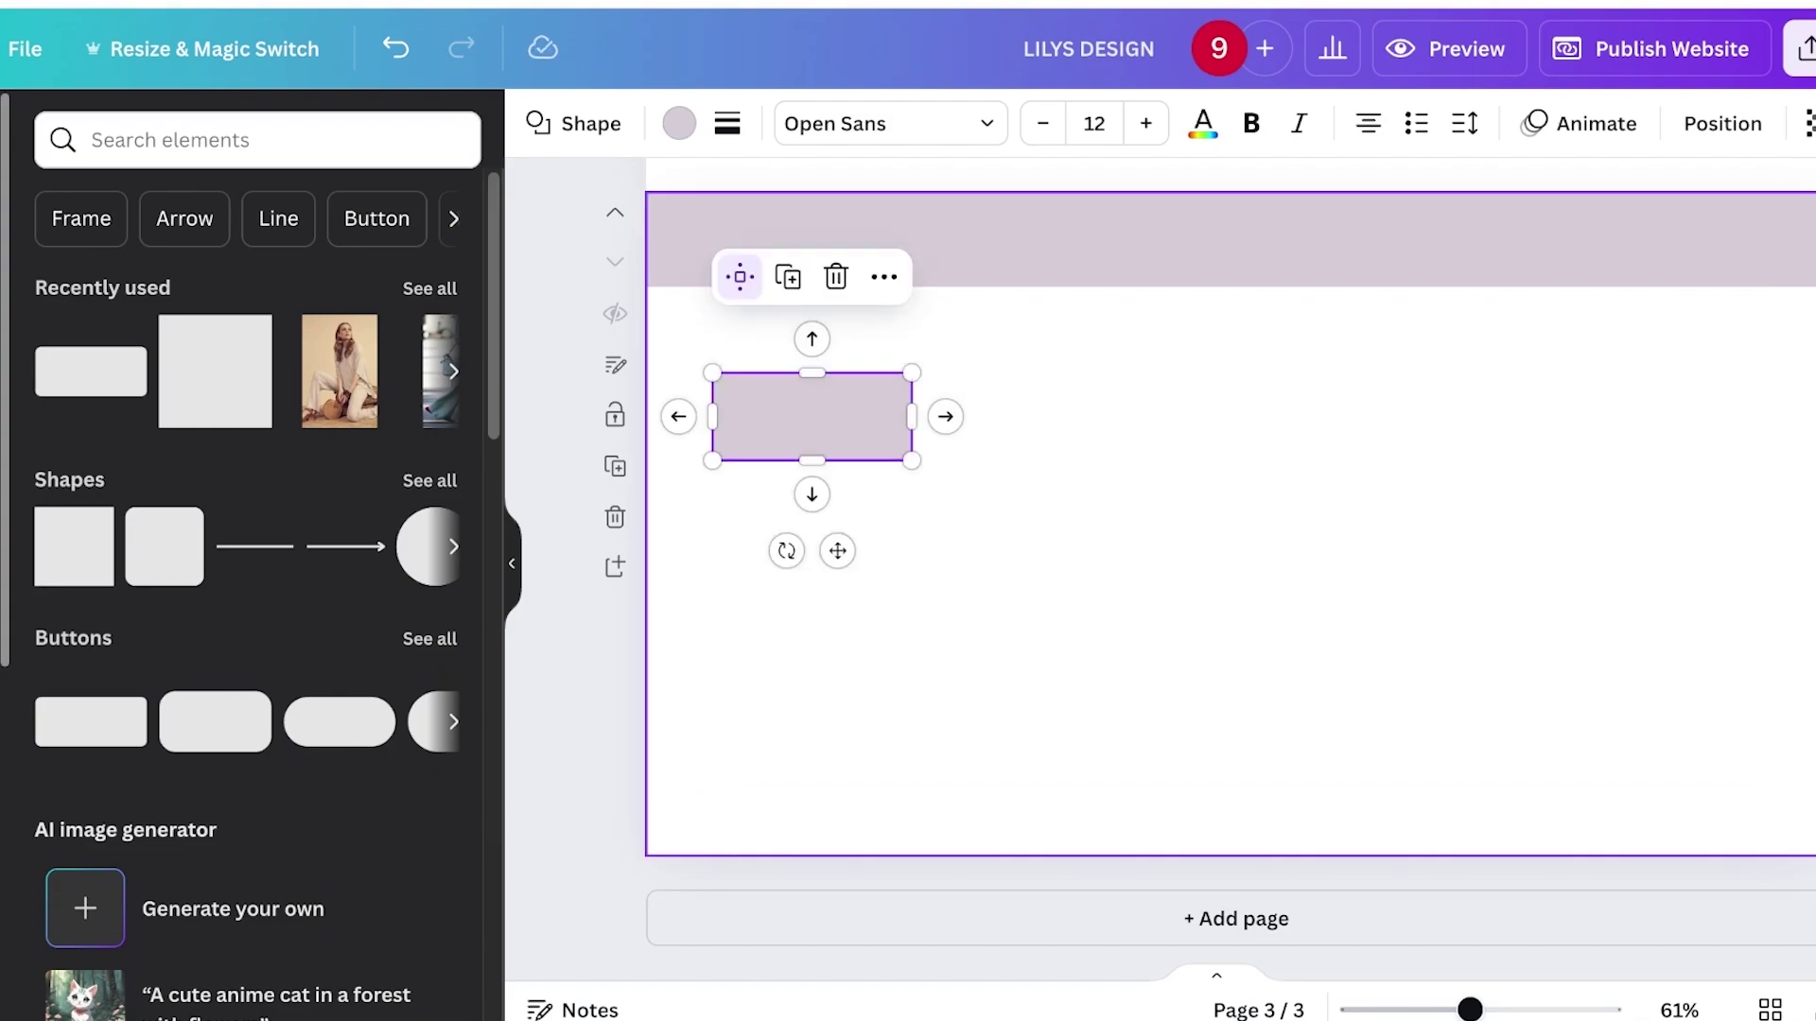
pyautogui.moveTo(912, 461); pyautogui.dragTo(875, 452)
pyautogui.click(1097, 567)
pyautogui.click(875, 451)
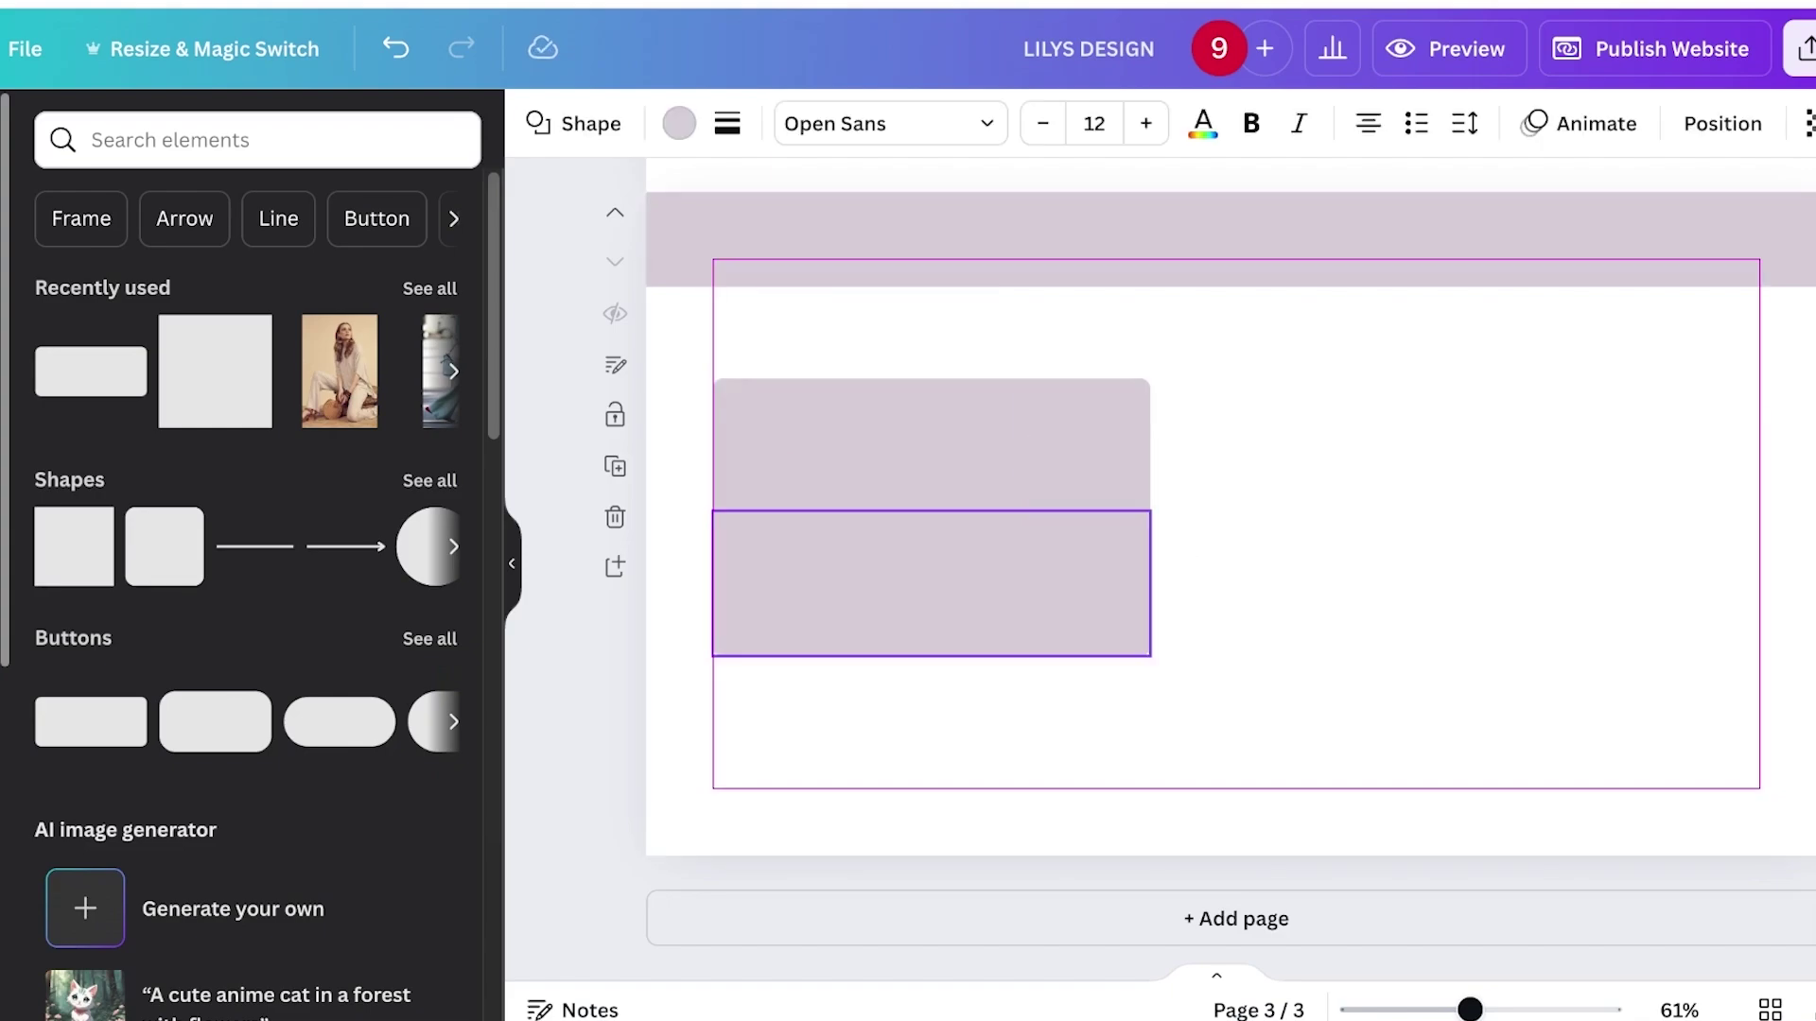
# Duplicate the enlarged button shape and arrange four copies in a two-by-two grid below the banner.
pyautogui.moveTo(930, 583); pyautogui.dragTo(1506, 663)
pyautogui.hotkey('ctrl', 'd')
pyautogui.moveTo(932, 663); pyautogui.dragTo(932, 664)
pyautogui.moveTo(1506, 451); pyautogui.dragTo(1505, 451)
pyautogui.moveTo(932, 451); pyautogui.dragTo(931, 452)
pyautogui.click(1218, 558)
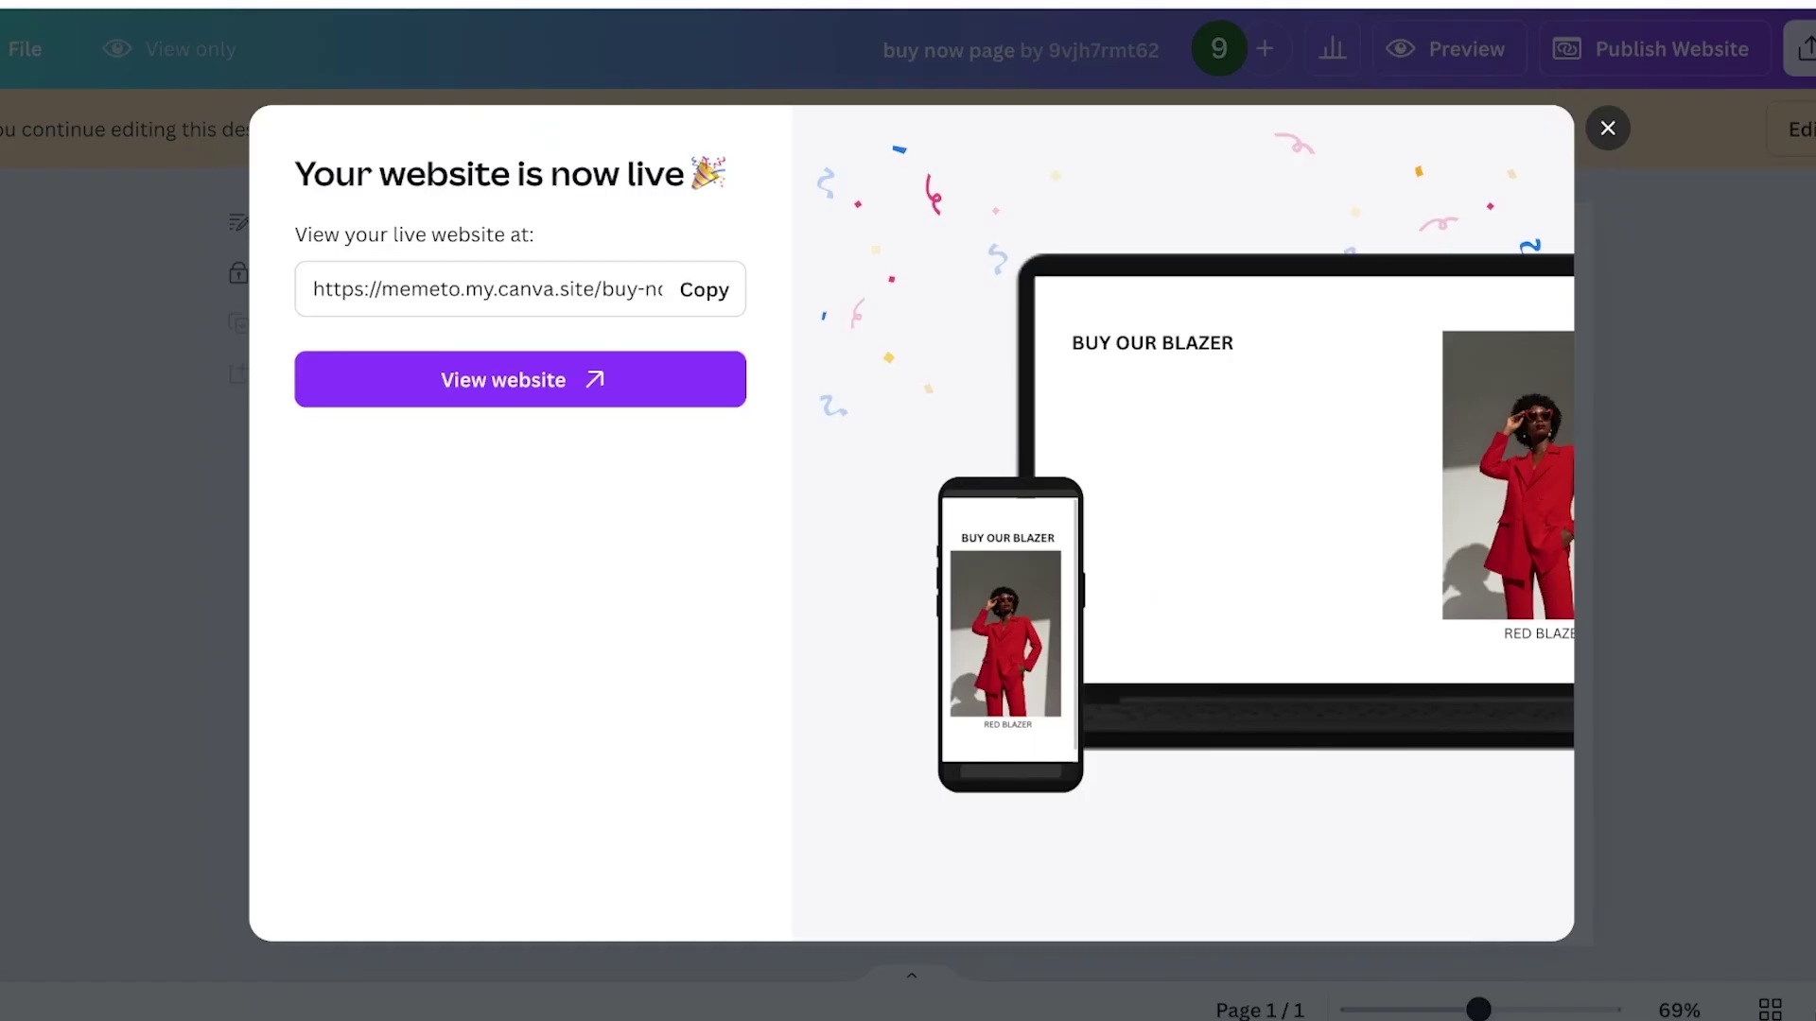
# Switch to the "buy now page" design, replace the "BUY OUR BLAZER" heading with "BLOGS" and shift it towards the photo.
pyautogui.press('Escape')
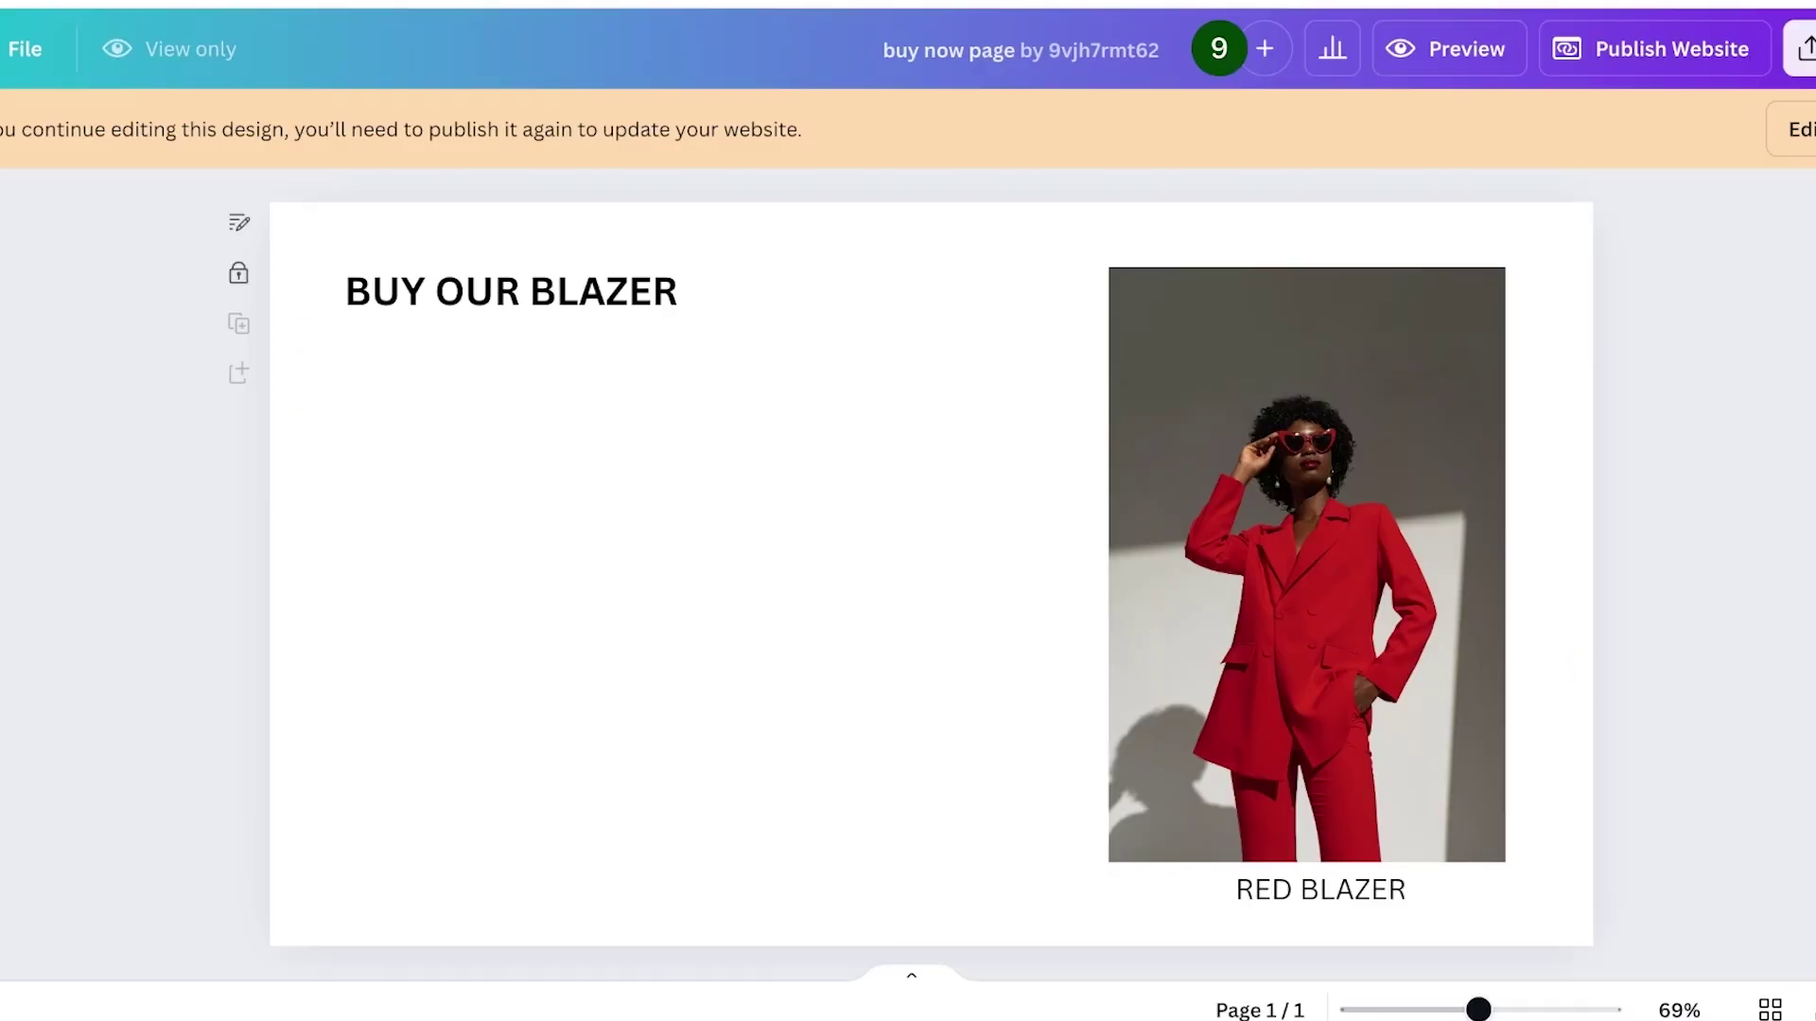
pyautogui.tripleClick(463, 291)
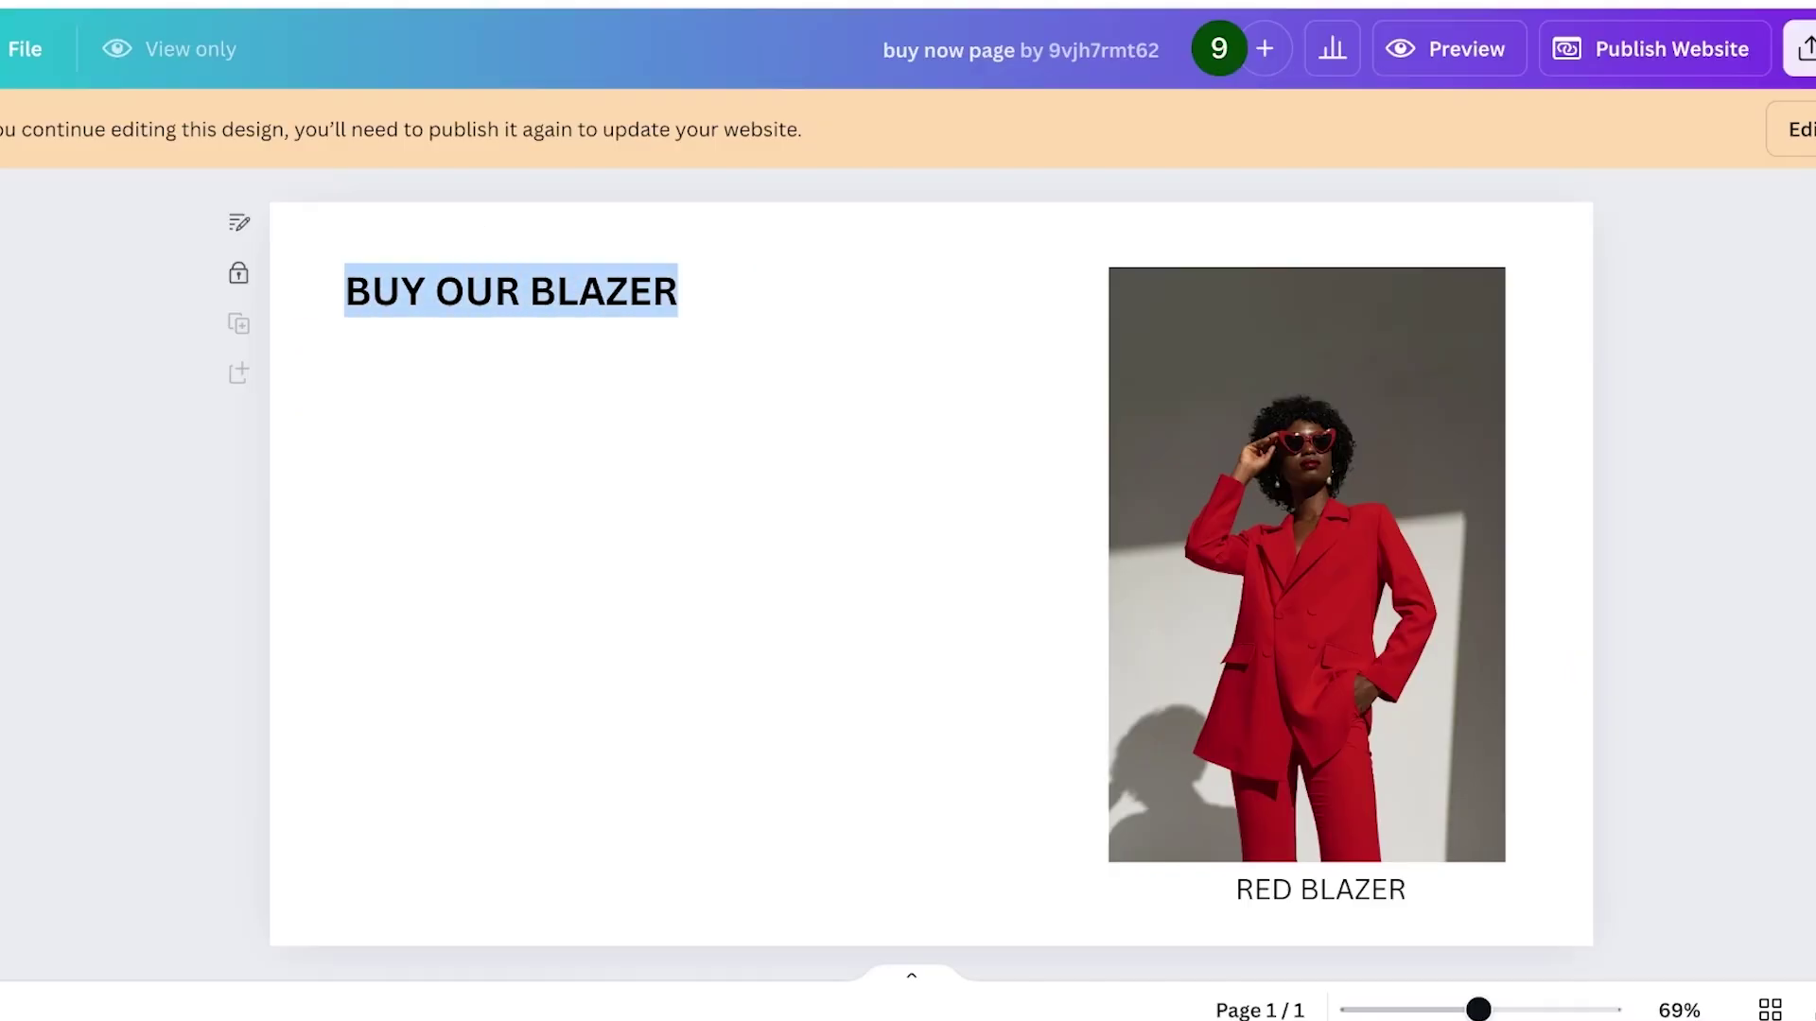
pyautogui.press('Escape')
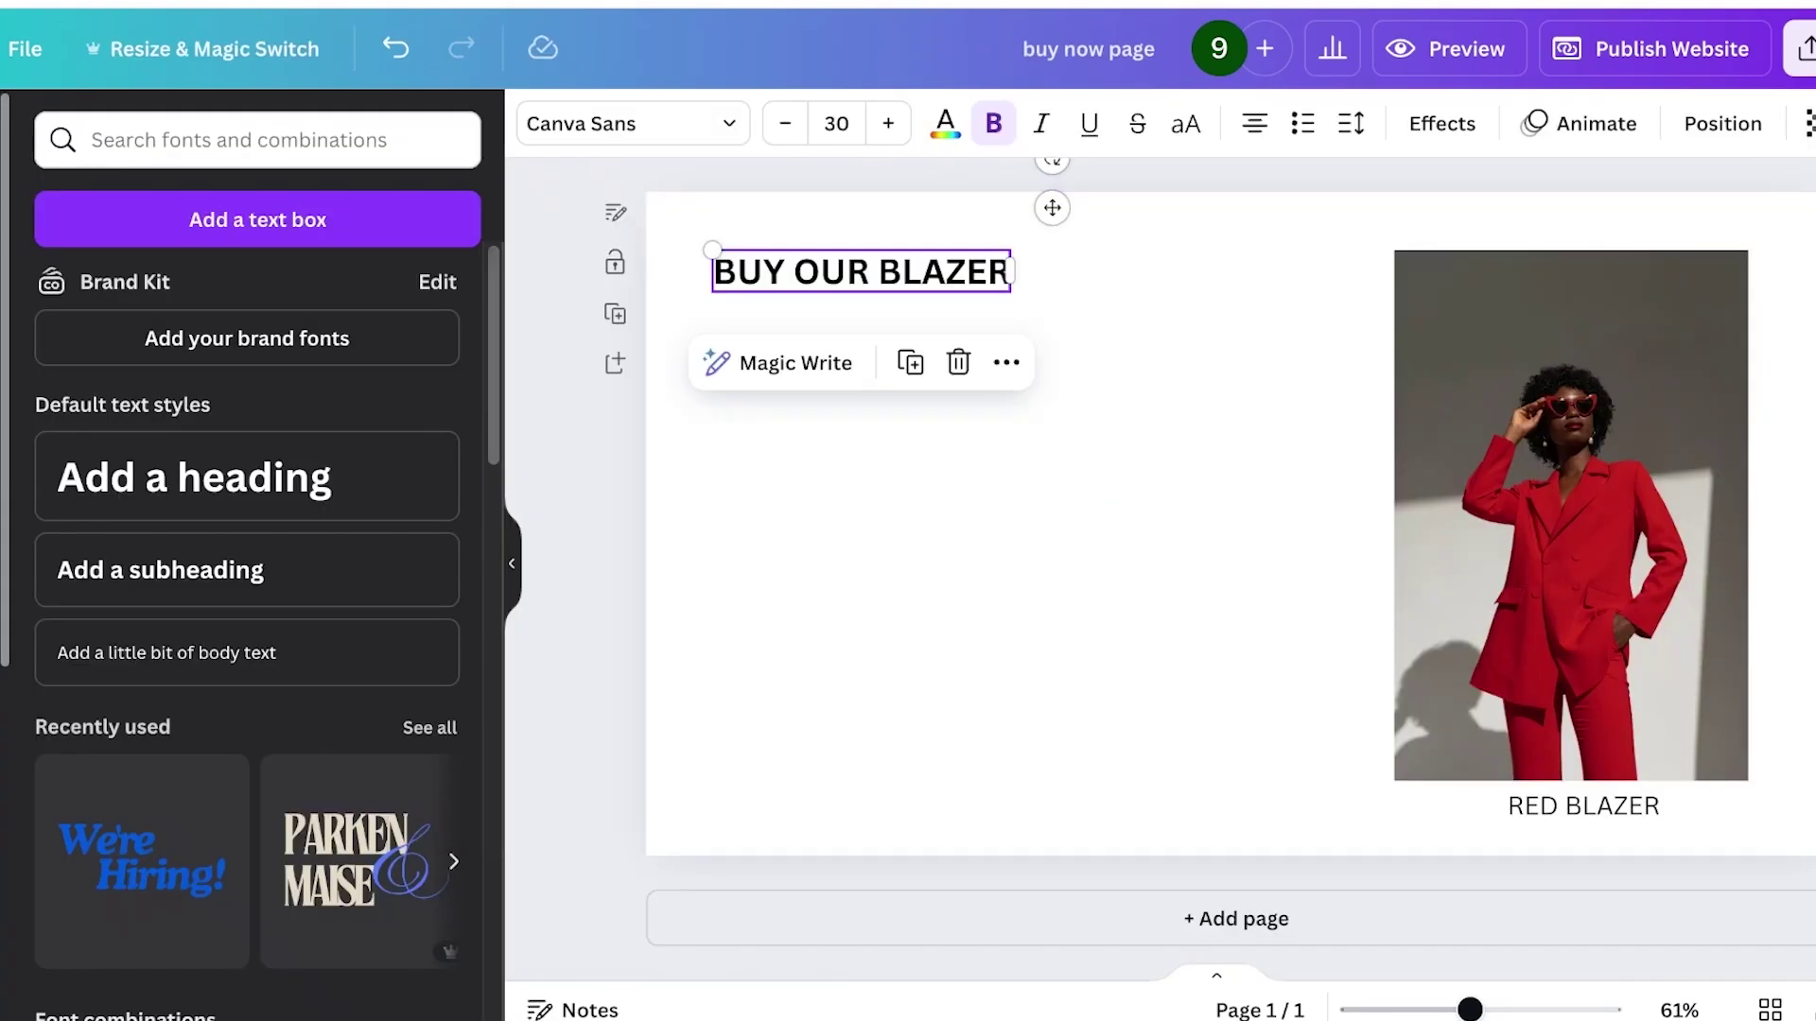
pyautogui.doubleClick(944, 272)
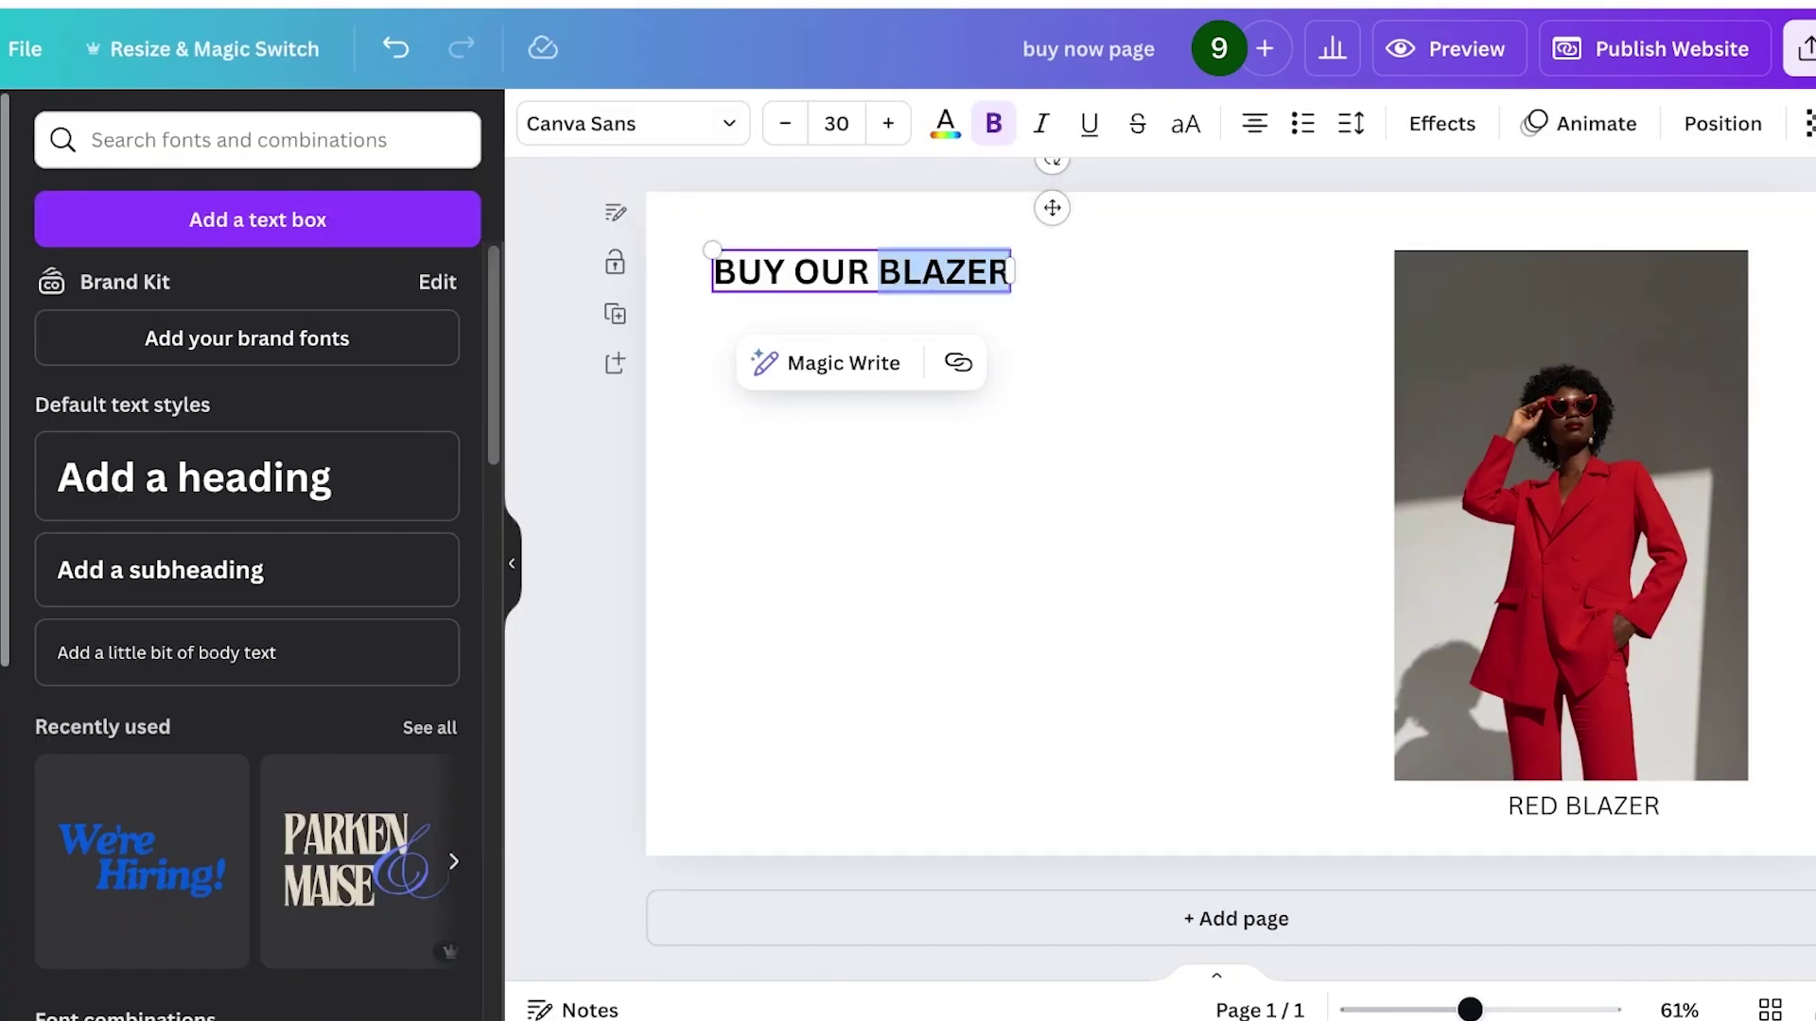
pyautogui.write('BLO')
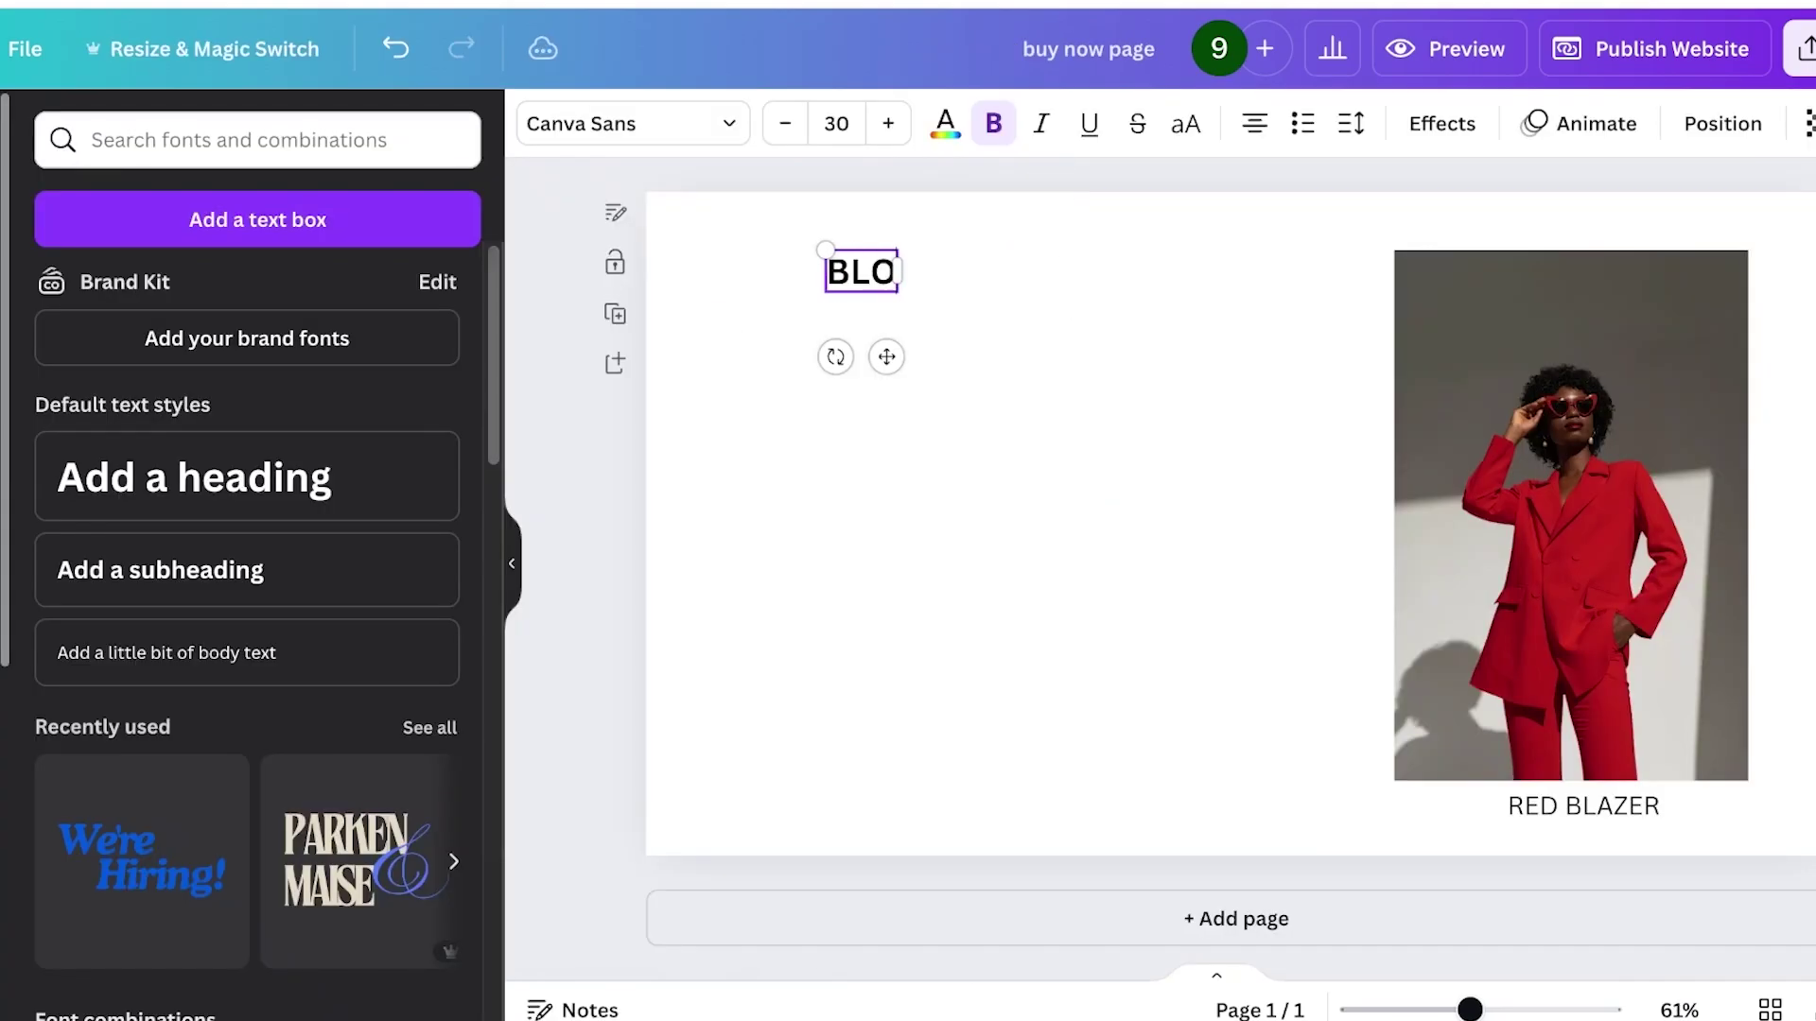
pyautogui.write('GS')
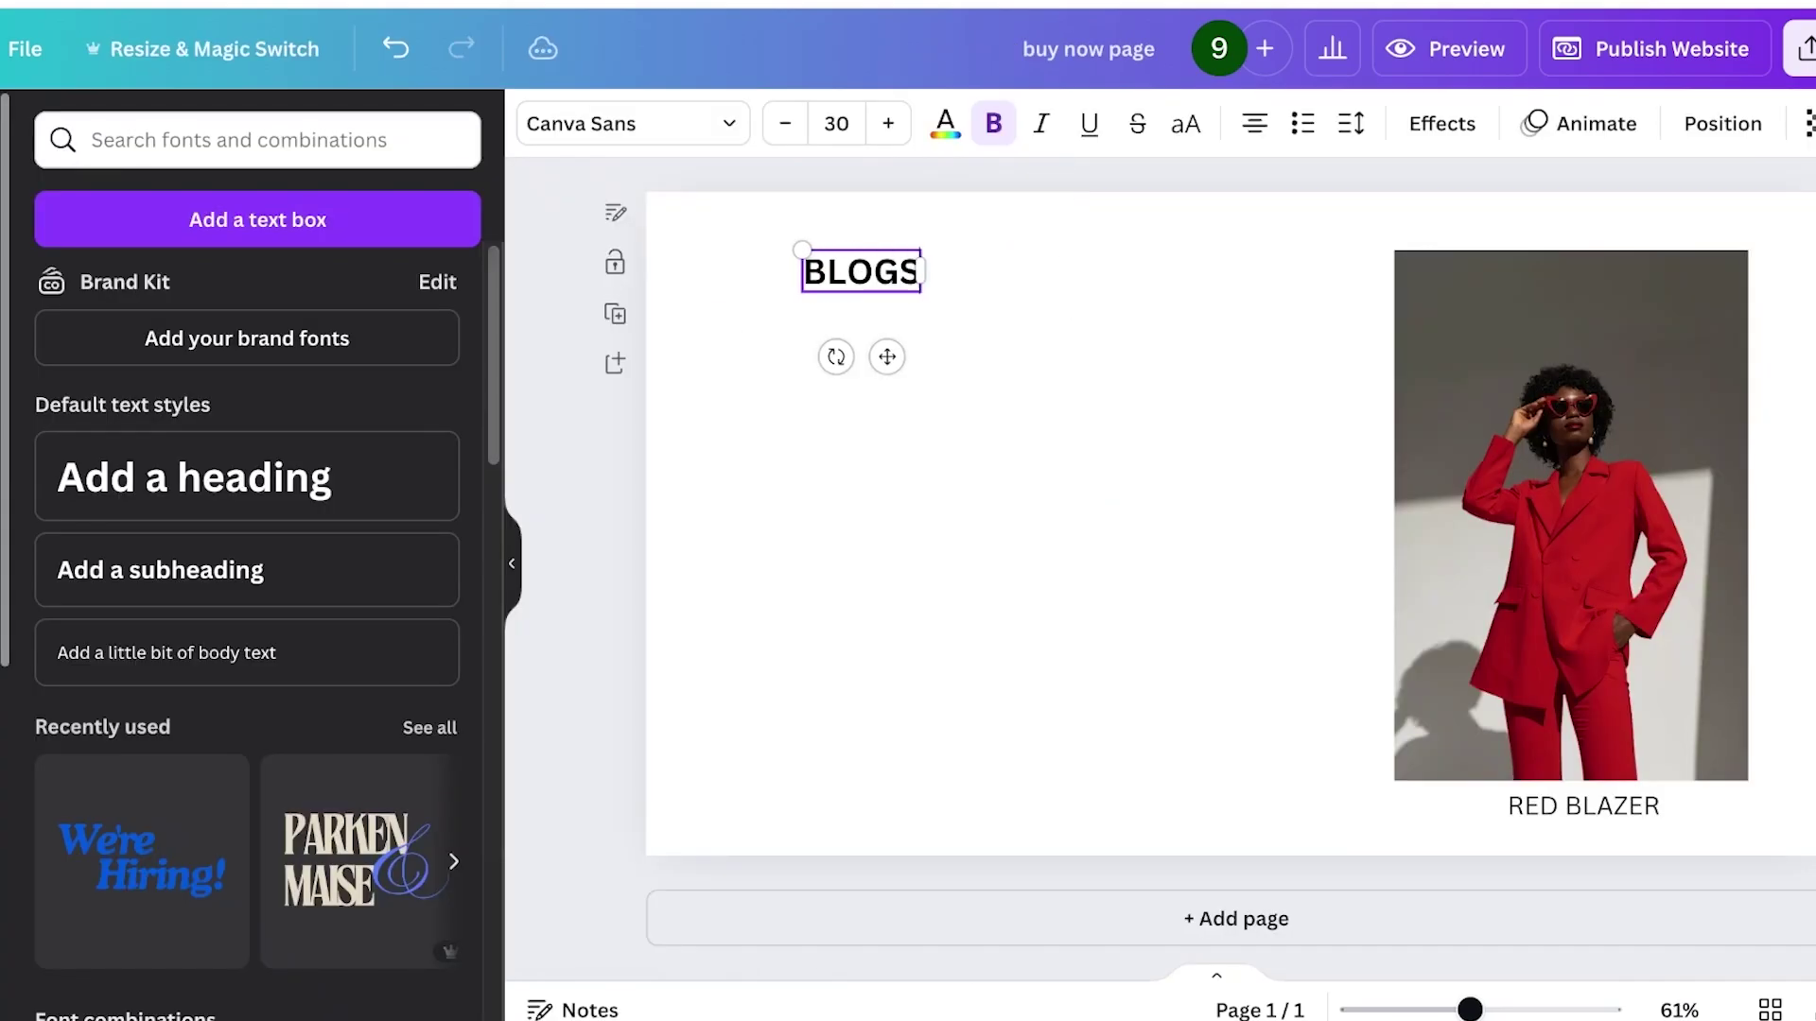
pyautogui.click(1060, 492)
pyautogui.moveTo(862, 271); pyautogui.dragTo(1038, 280)
# Add a second page using the "Leave everything behind." layout from the Product Catalog Website template, plus a blank third page.
pyautogui.click(1236, 918)
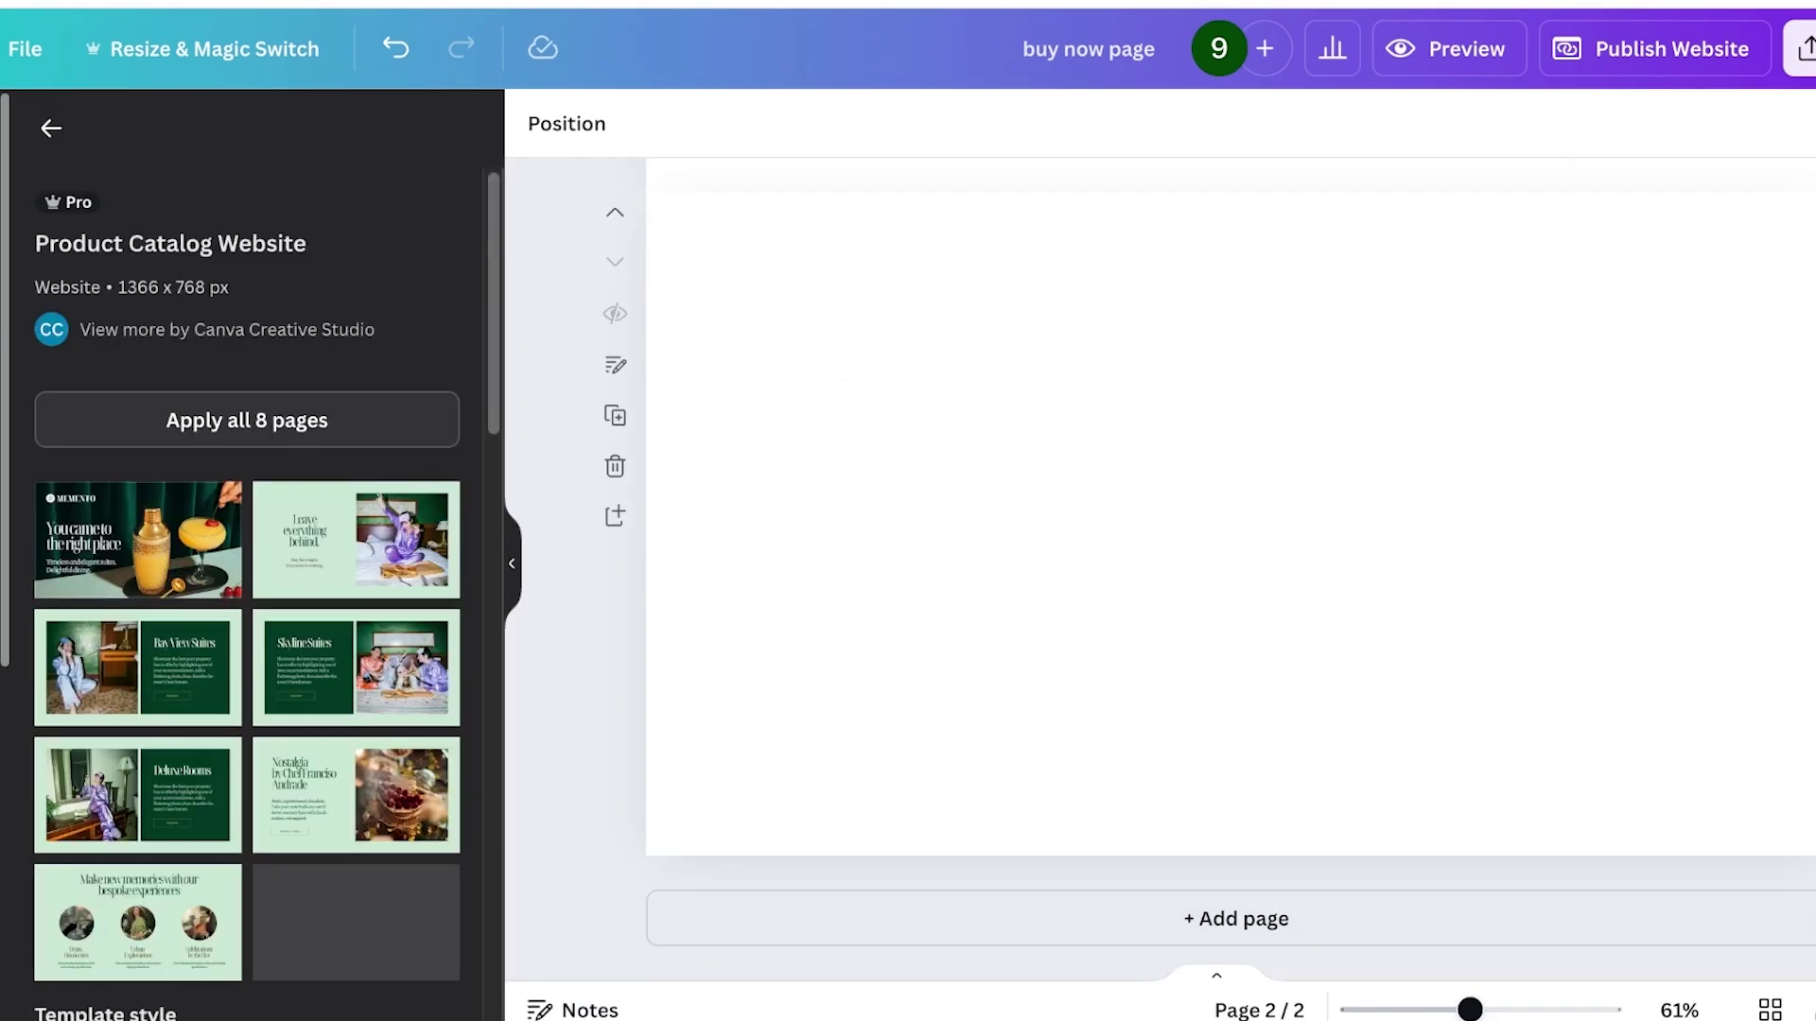
pyautogui.click(355, 540)
pyautogui.click(1236, 918)
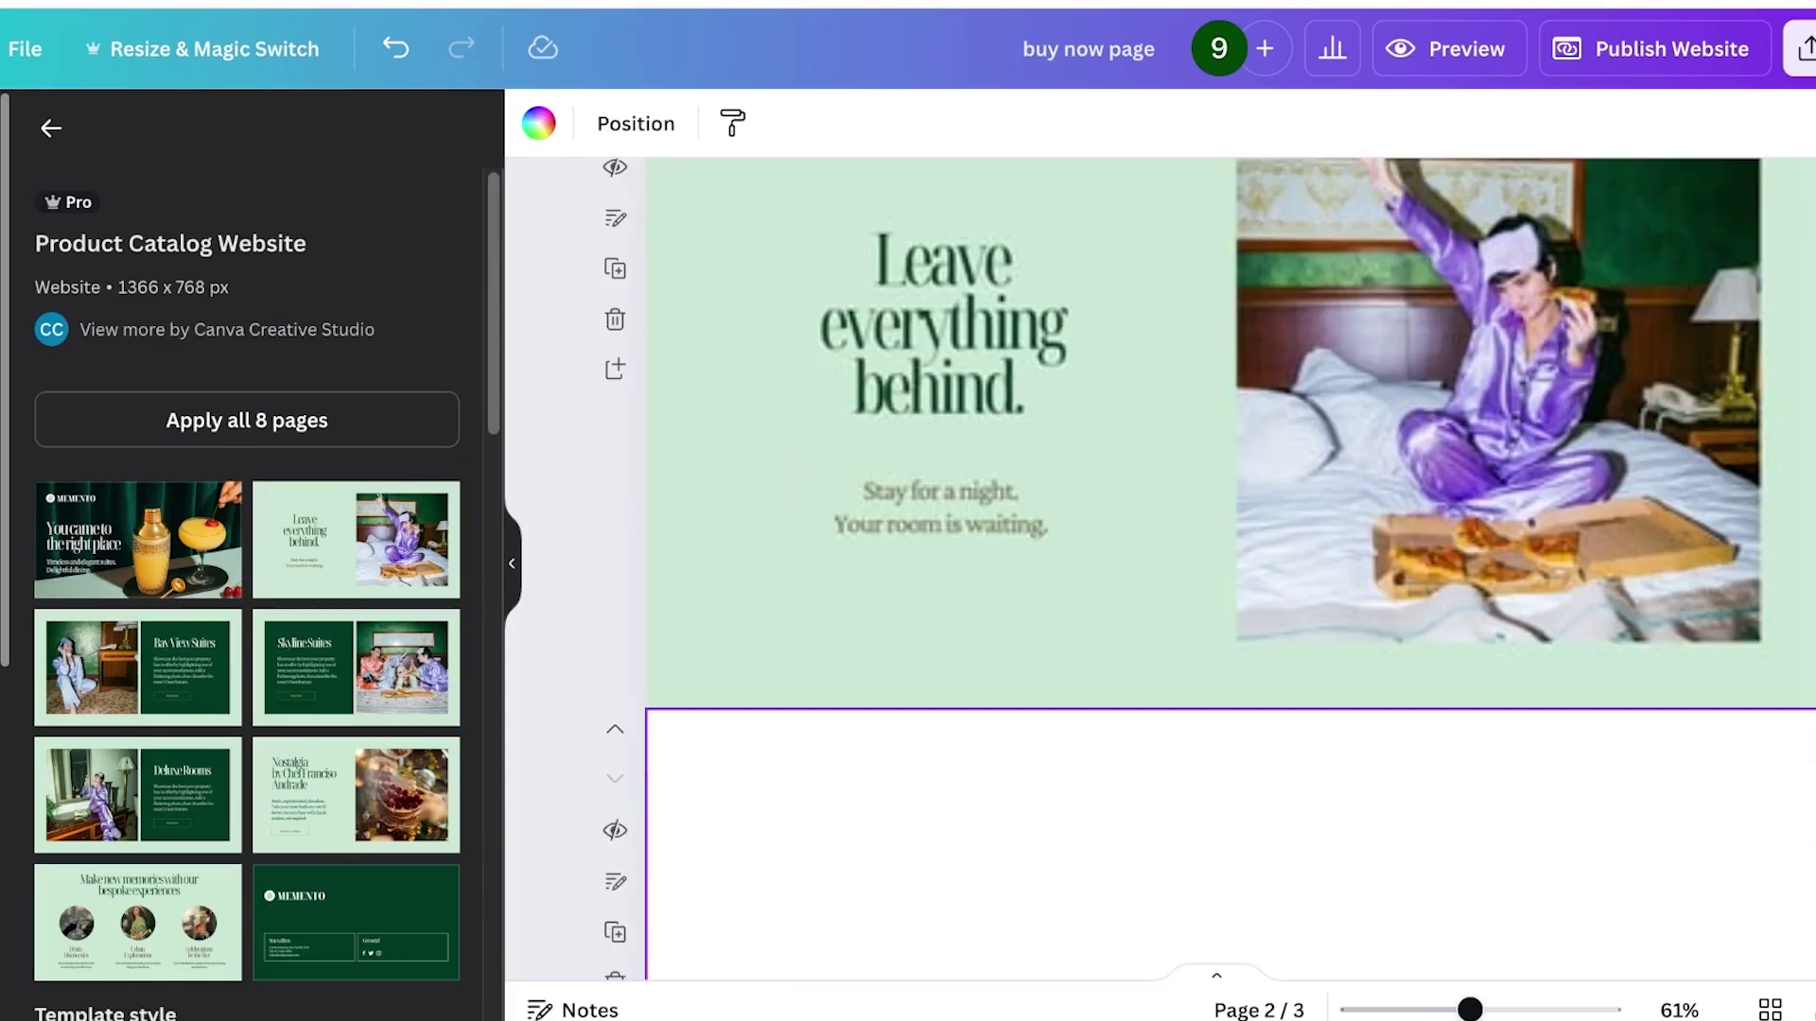
# Move the "BLOGS" heading on the first page down to mid-height beside the blazer photo.
pyautogui.scroll(8, 1229, 605)
pyautogui.moveTo(1040, 281); pyautogui.dragTo(1051, 496)
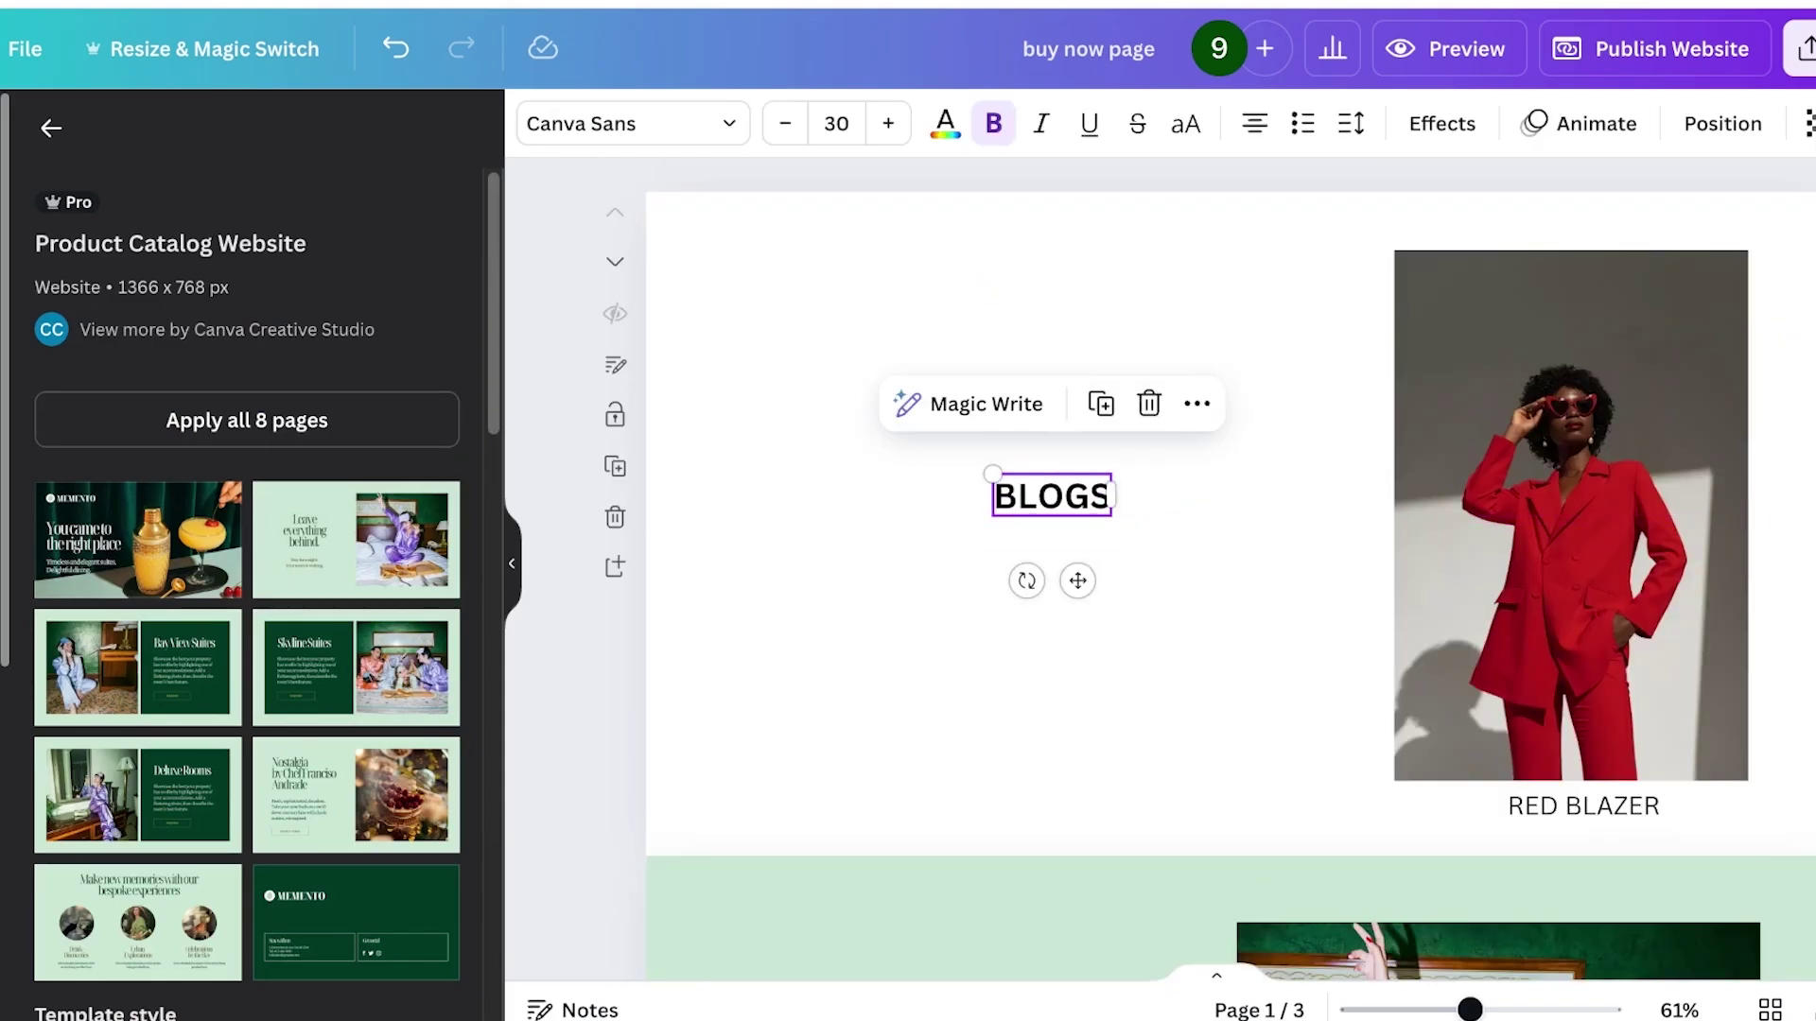
pyautogui.click(1187, 530)
pyautogui.click(1052, 496)
pyautogui.doubleClick(1051, 497)
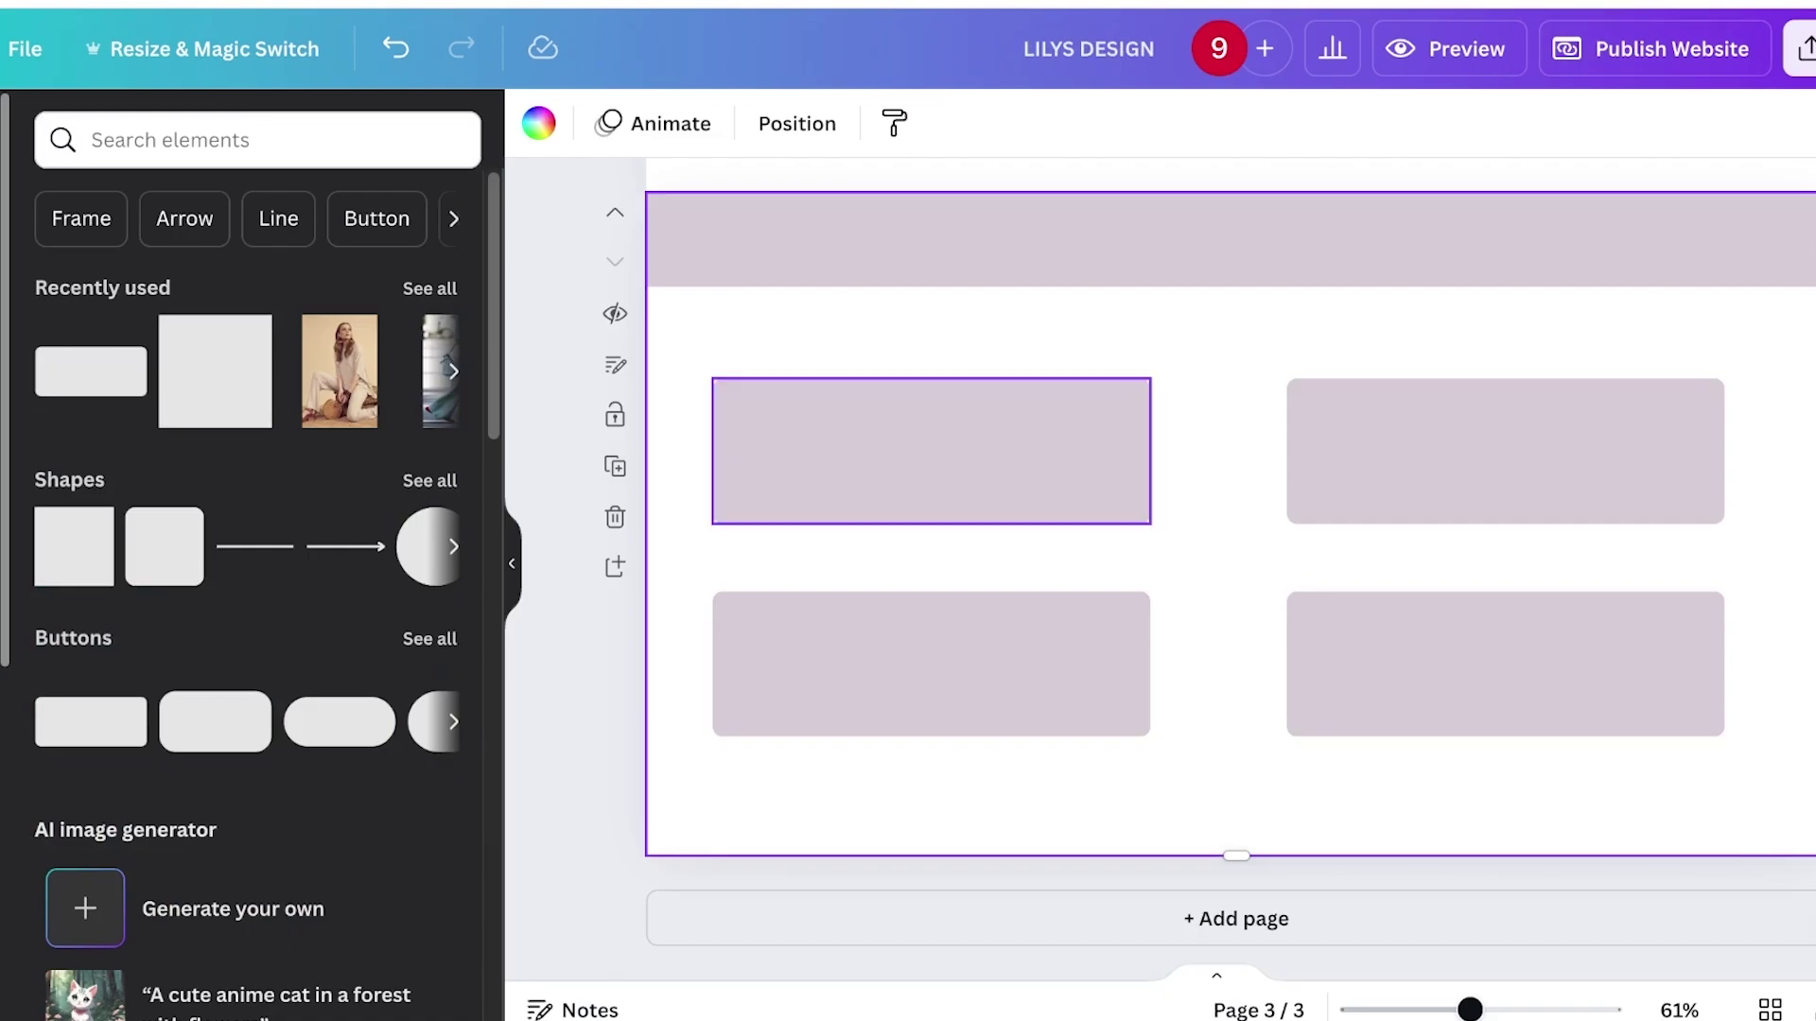
# In the LILYS DESIGN site, add the heading "BLOGS" and place it over the upper-left button shape on page 3.
pyautogui.click(931, 451)
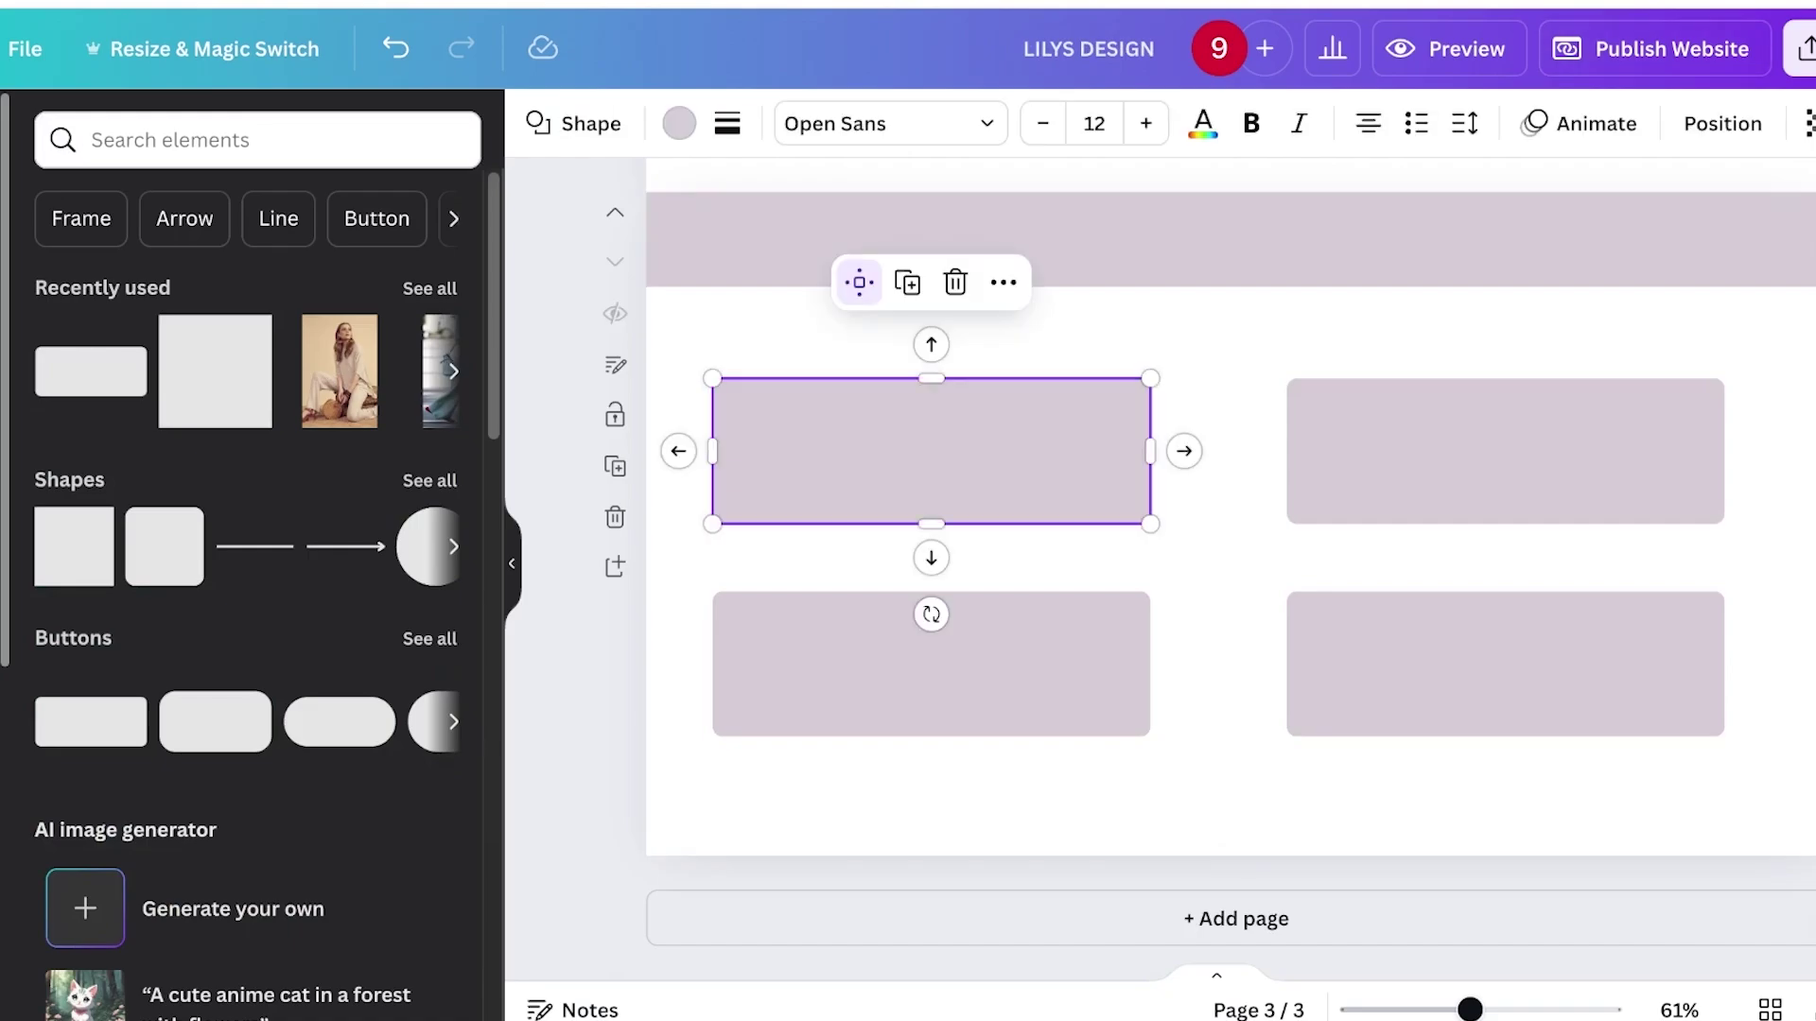
pyautogui.click(2, 341)
pyautogui.click(246, 477)
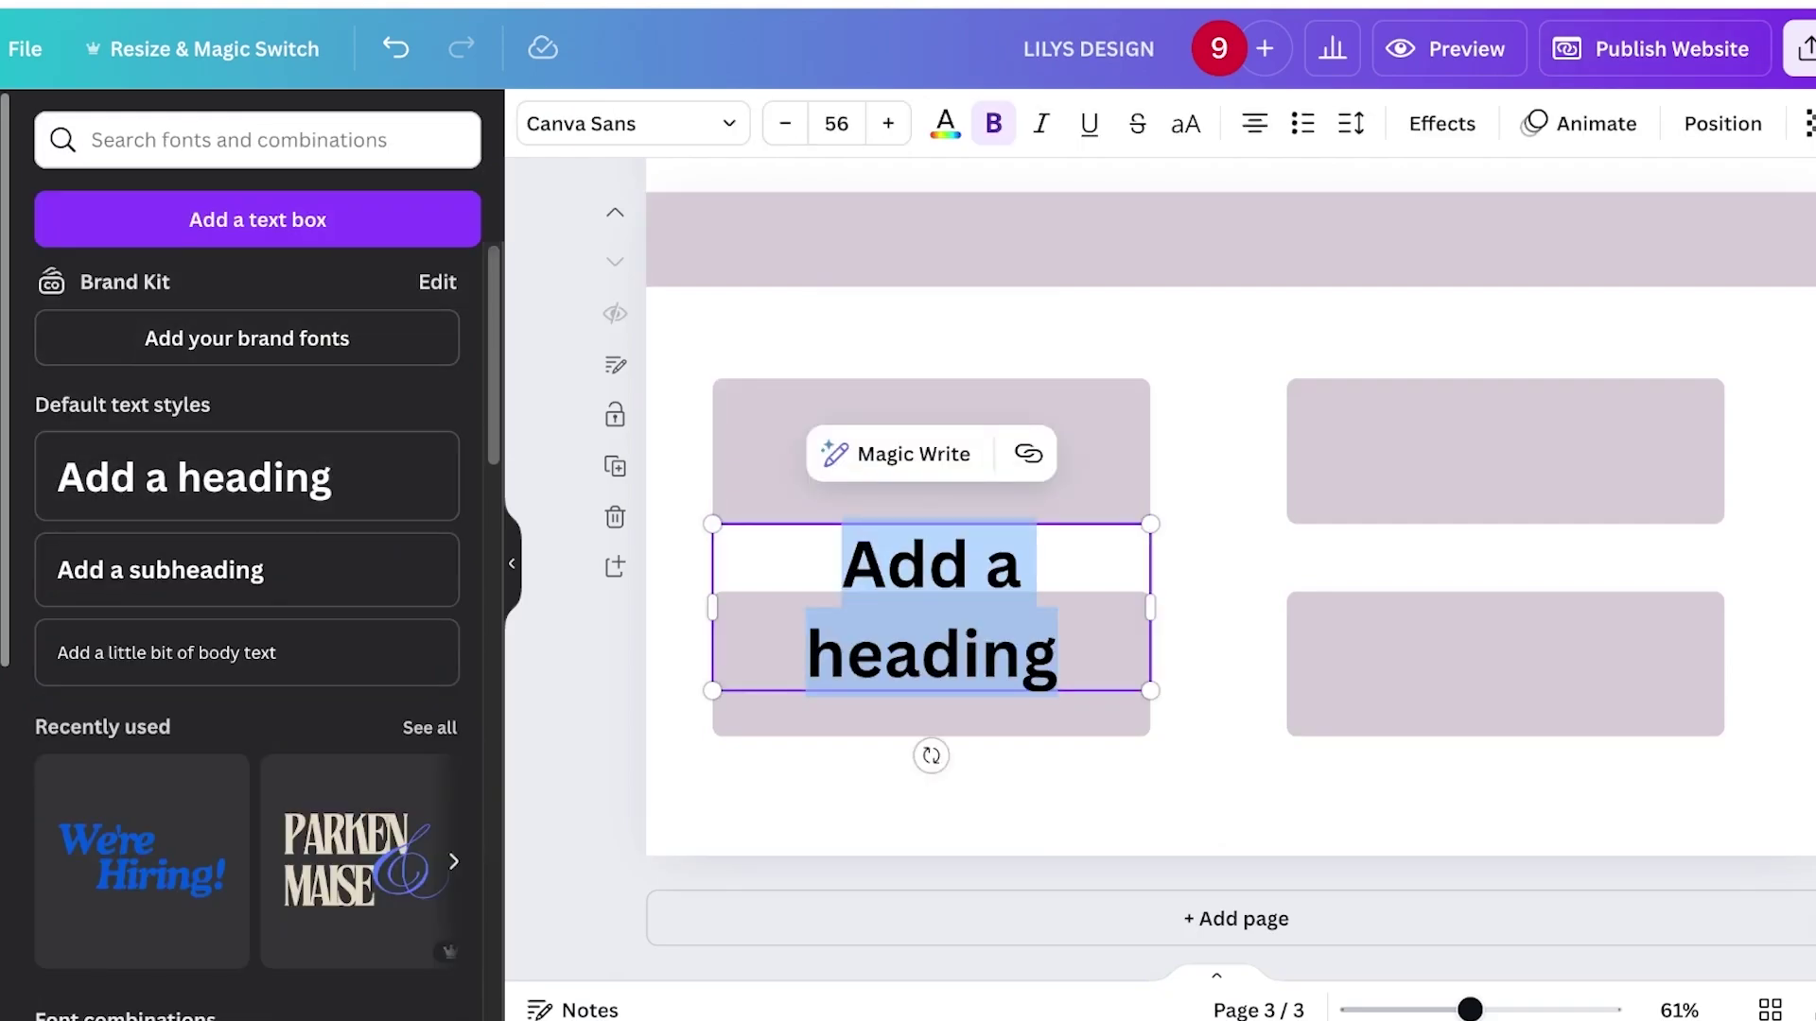
pyautogui.write('BLOGS')
pyautogui.moveTo(927, 543); pyautogui.dragTo(939, 451)
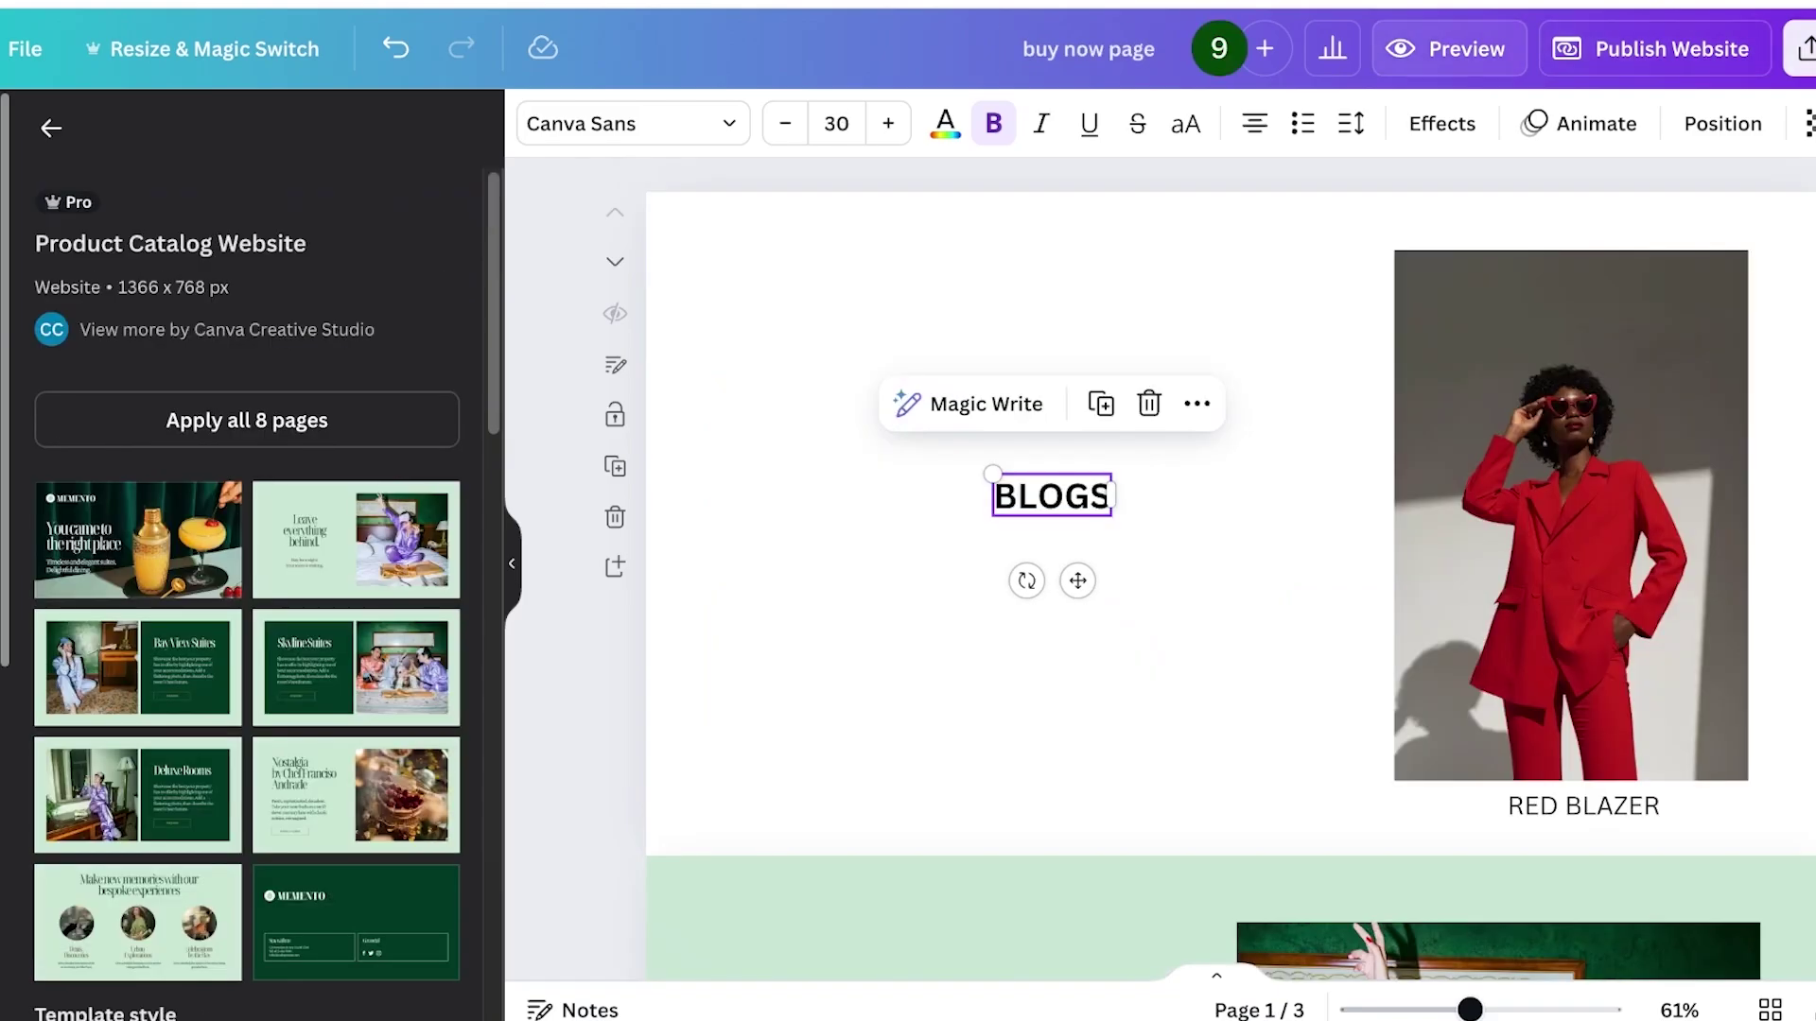
# Switch to the "buy now page" design, preview it, publish it and copy its live website link.
pyautogui.click(1450, 49)
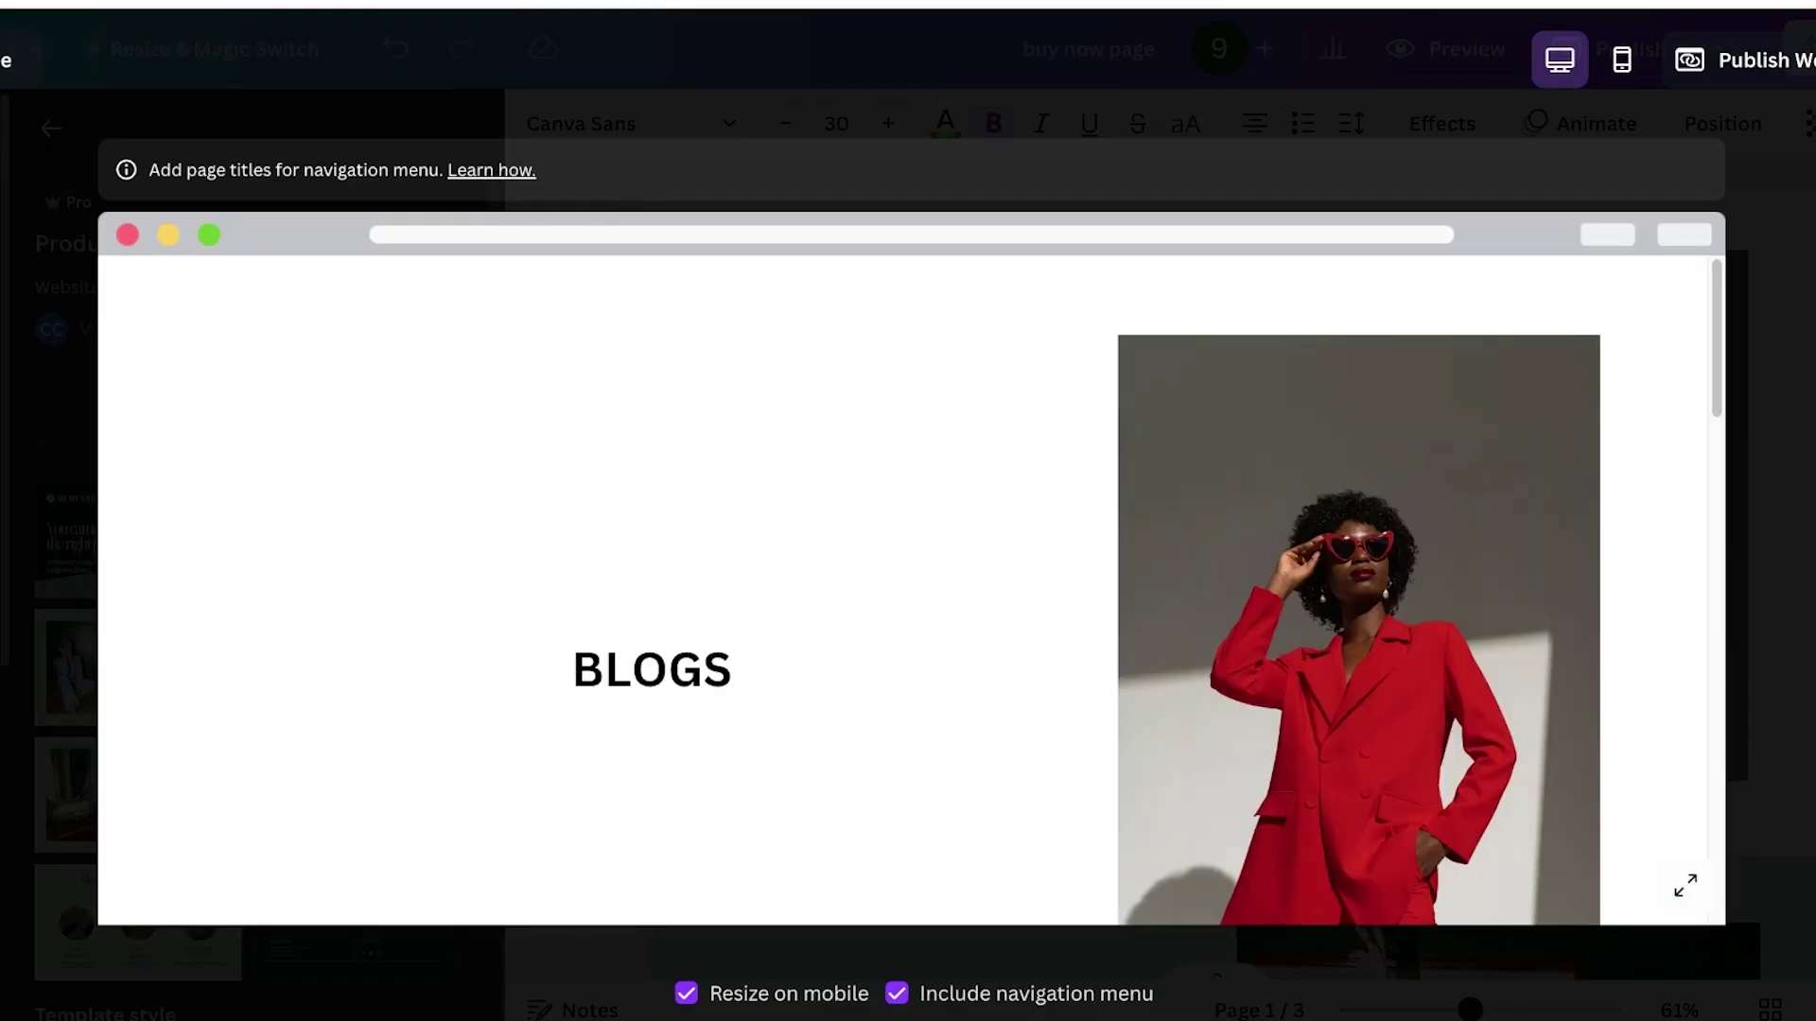
pyautogui.click(1745, 59)
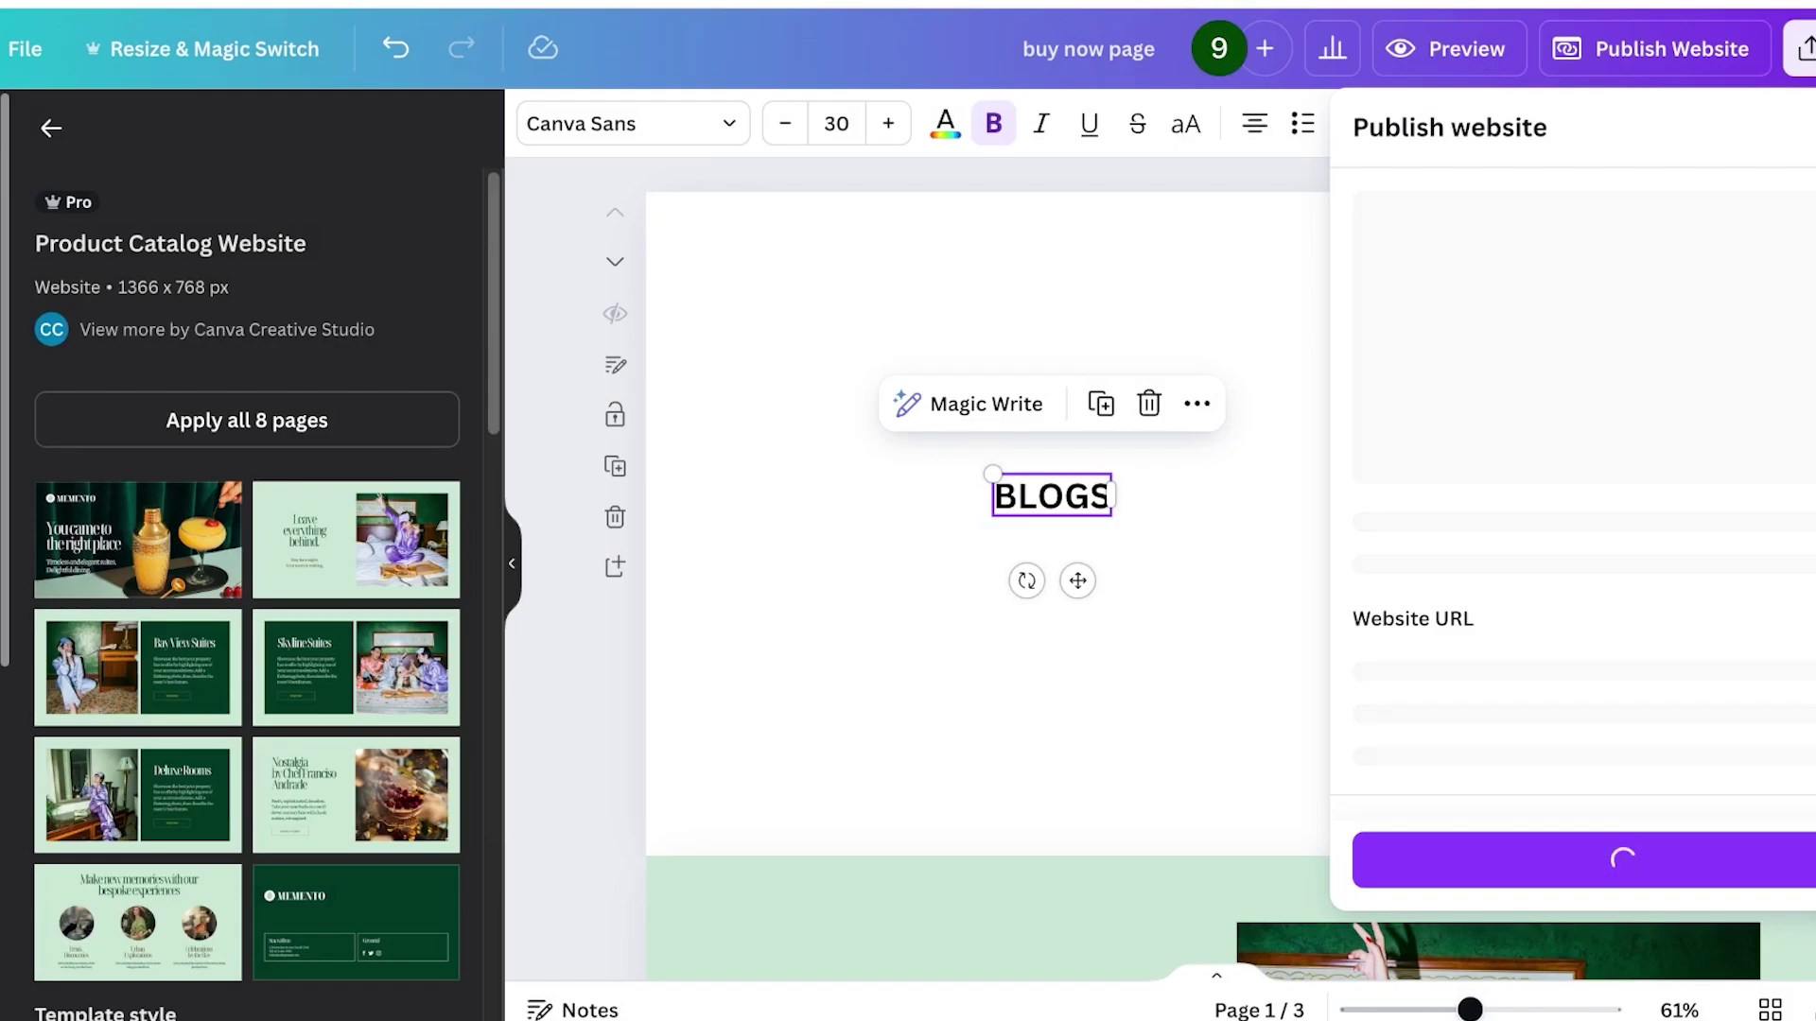
pyautogui.click(1622, 860)
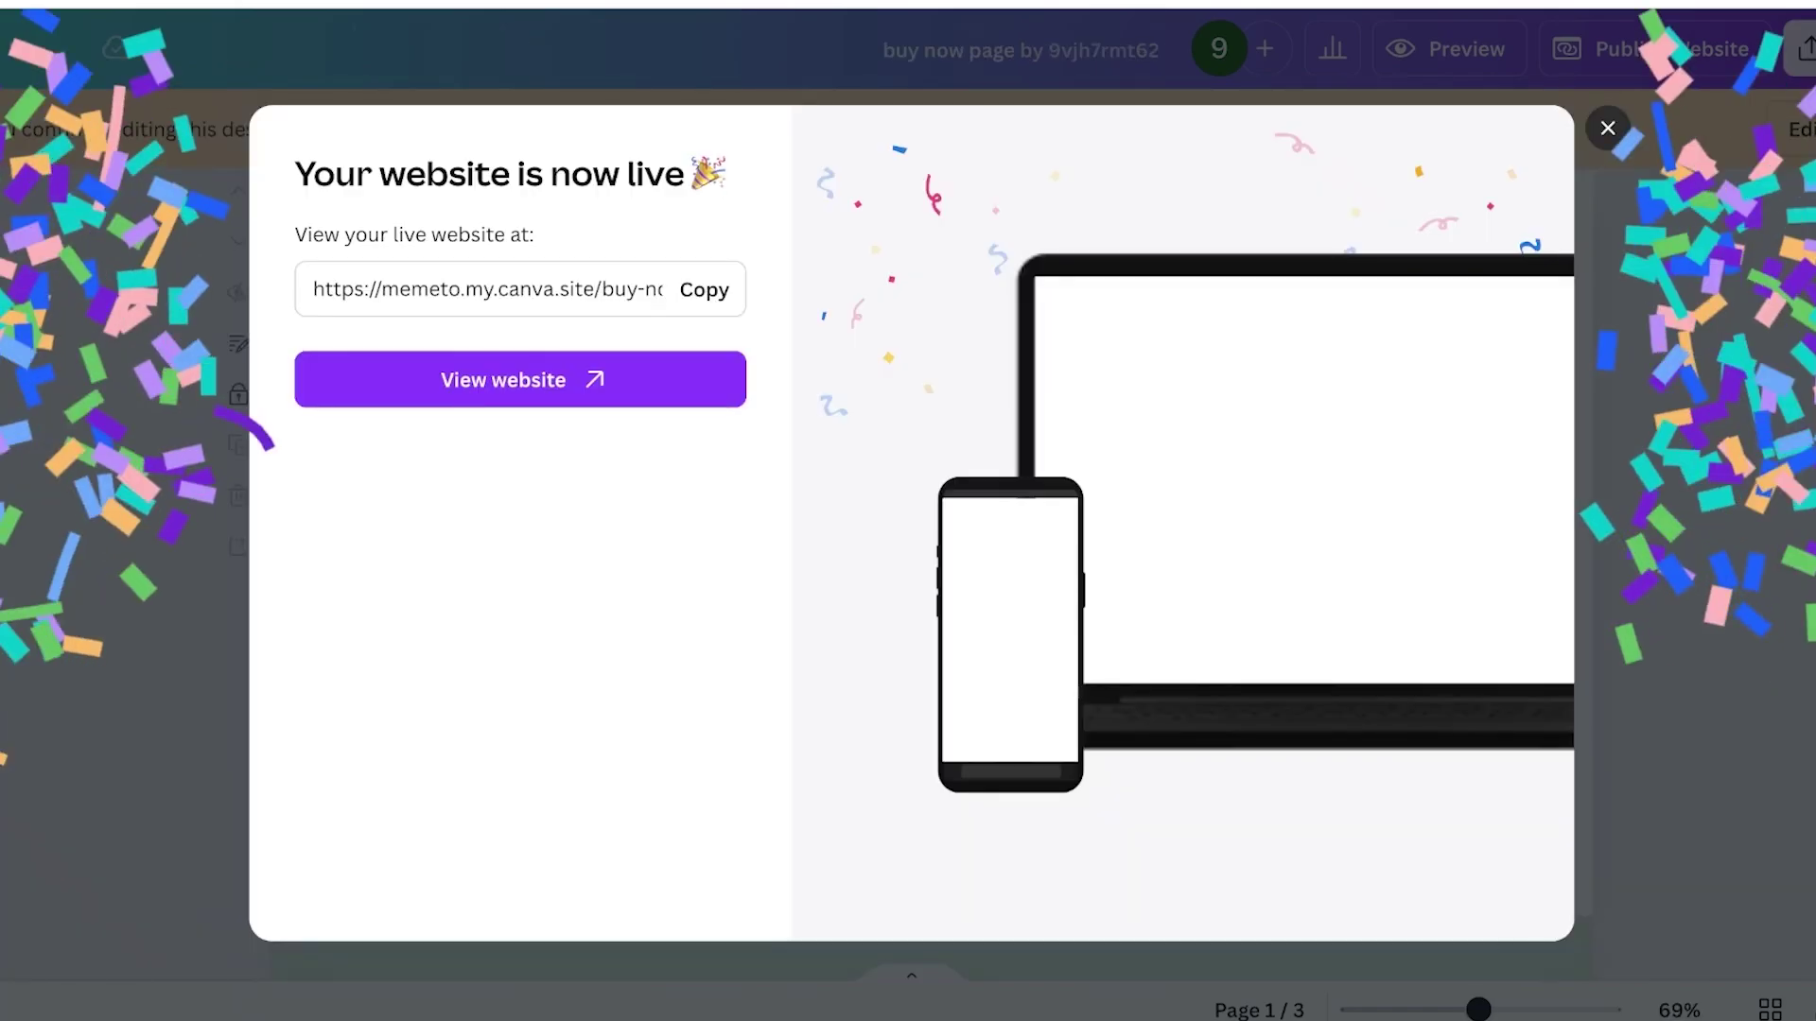
pyautogui.click(693, 289)
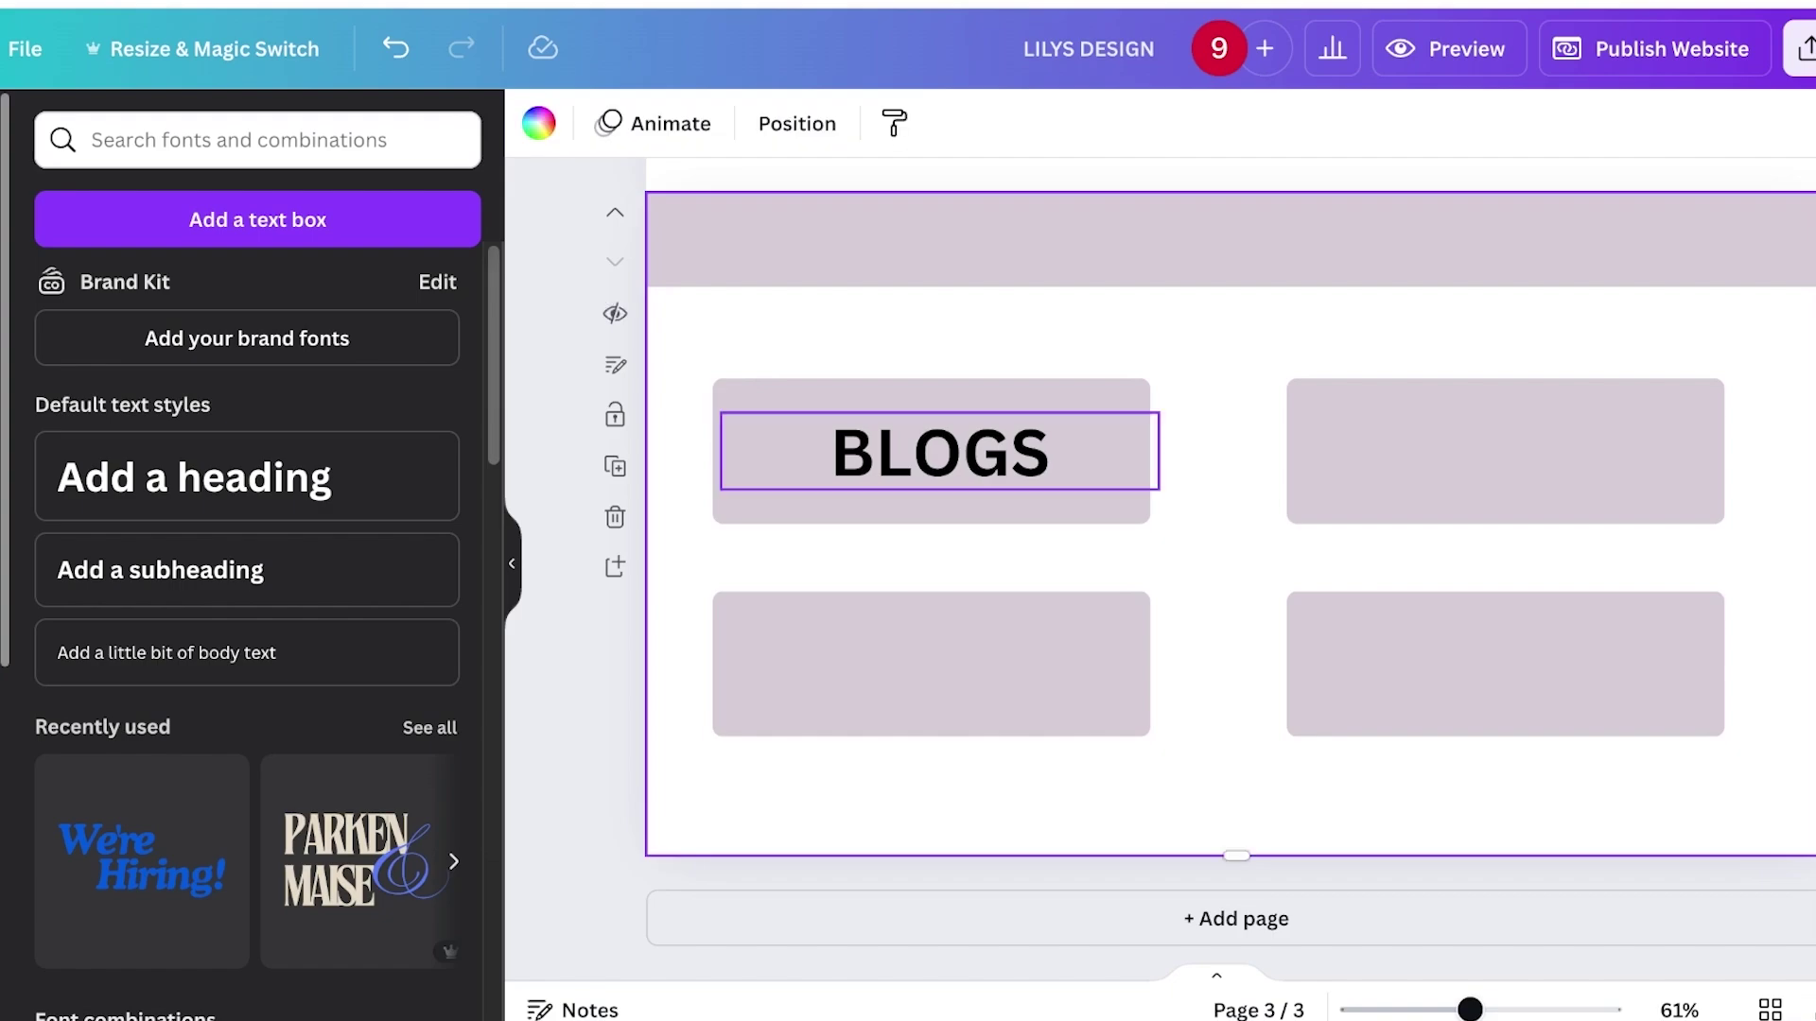
# Link the "BLOGS" heading on page 3 of LILYS DESIGN to the copied "buy now page" website URL.
pyautogui.click(940, 452)
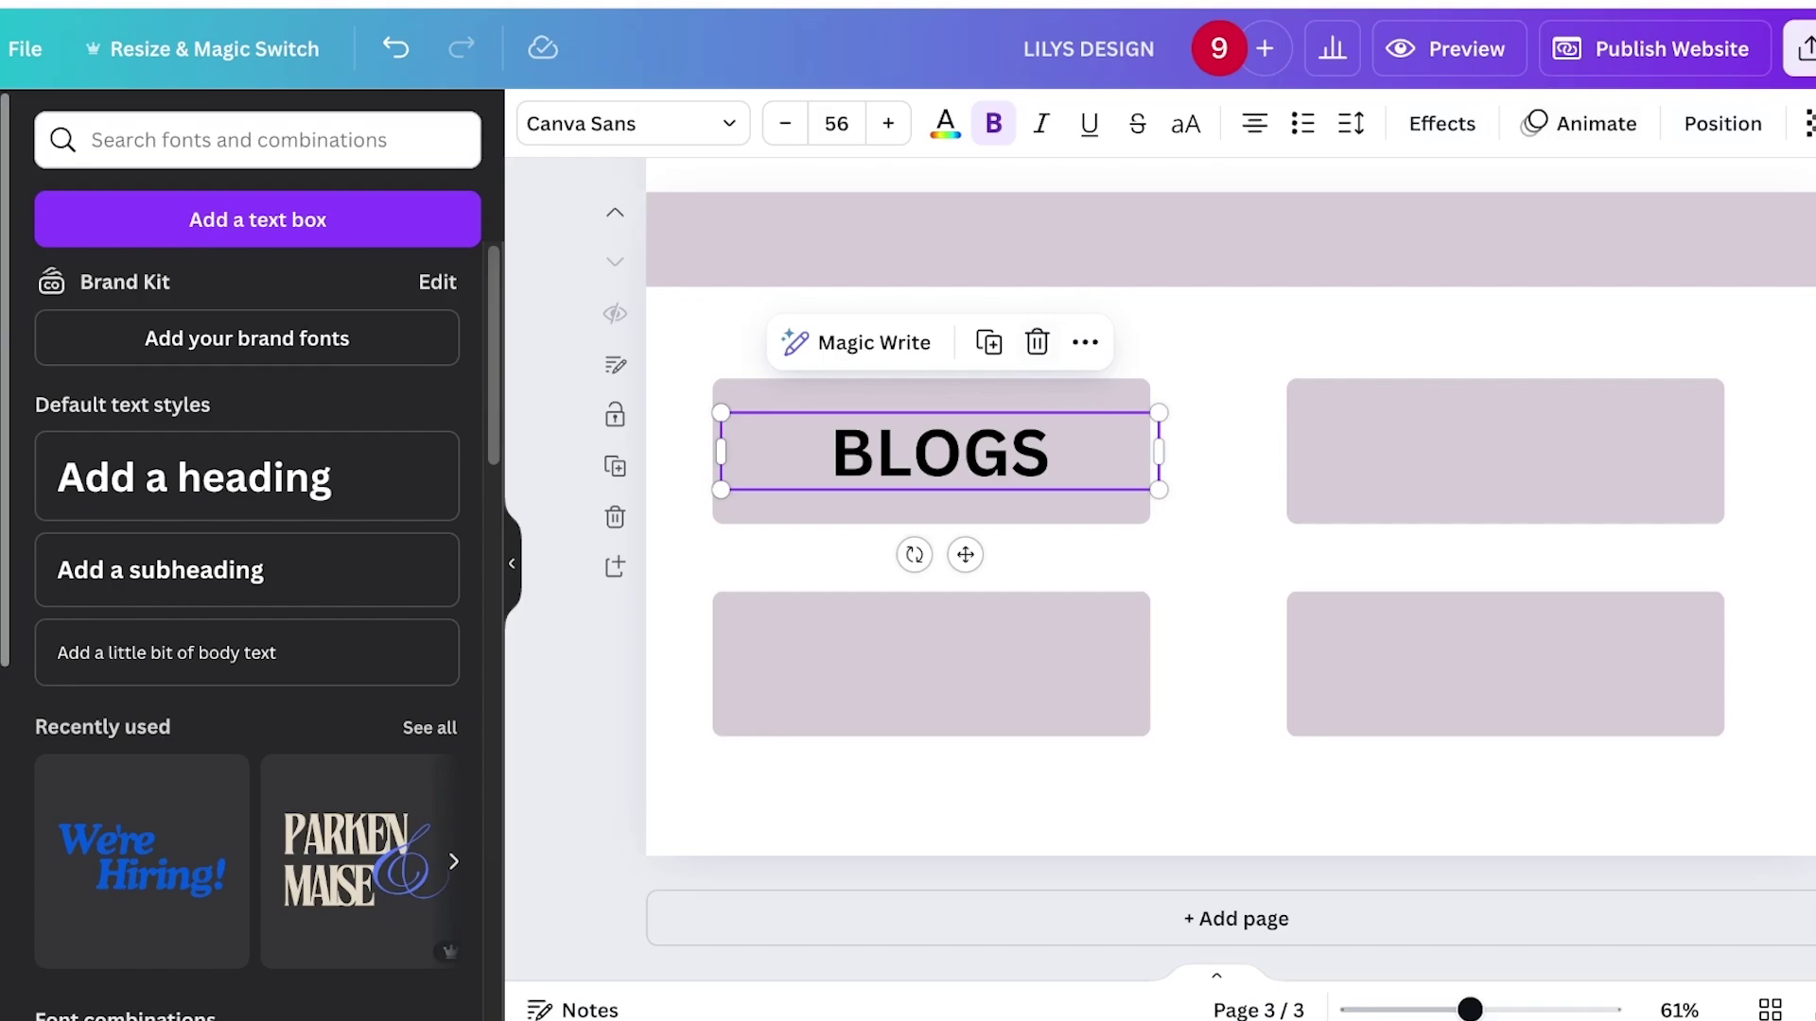
pyautogui.click(1085, 342)
pyautogui.click(1126, 567)
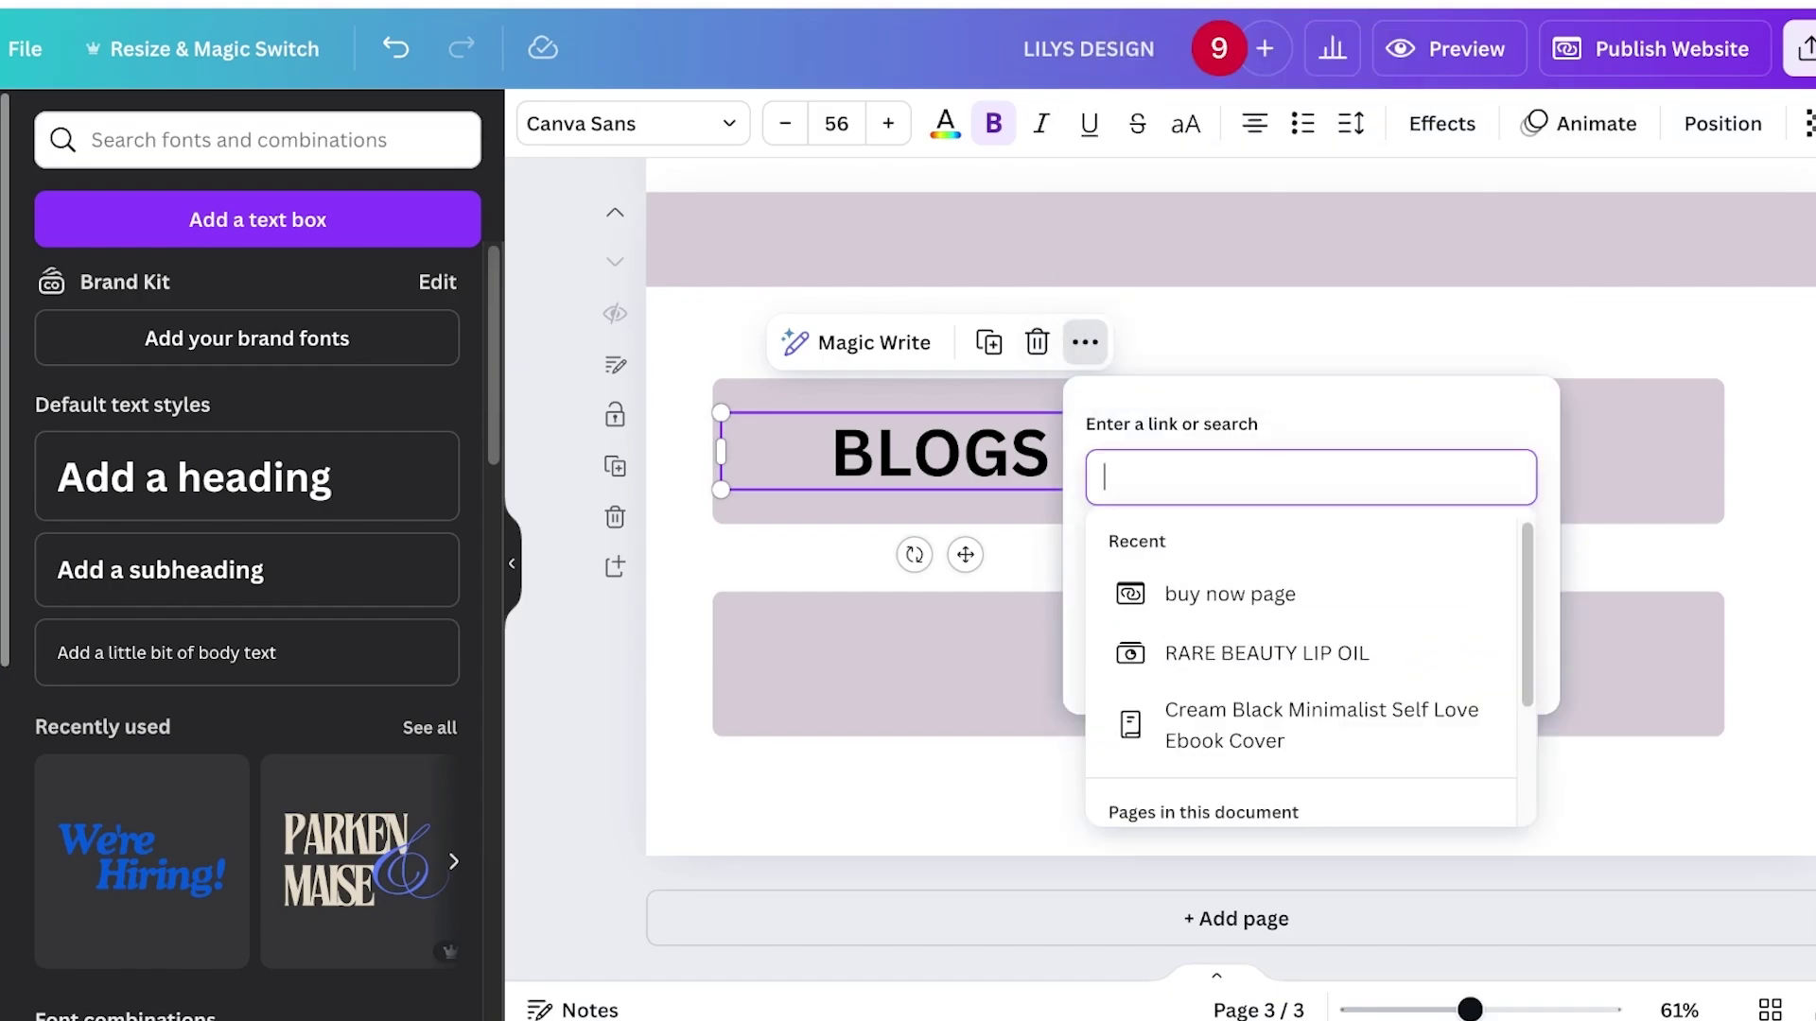
pyautogui.hotkey('ctrl', 'v')
pyautogui.press('Return')
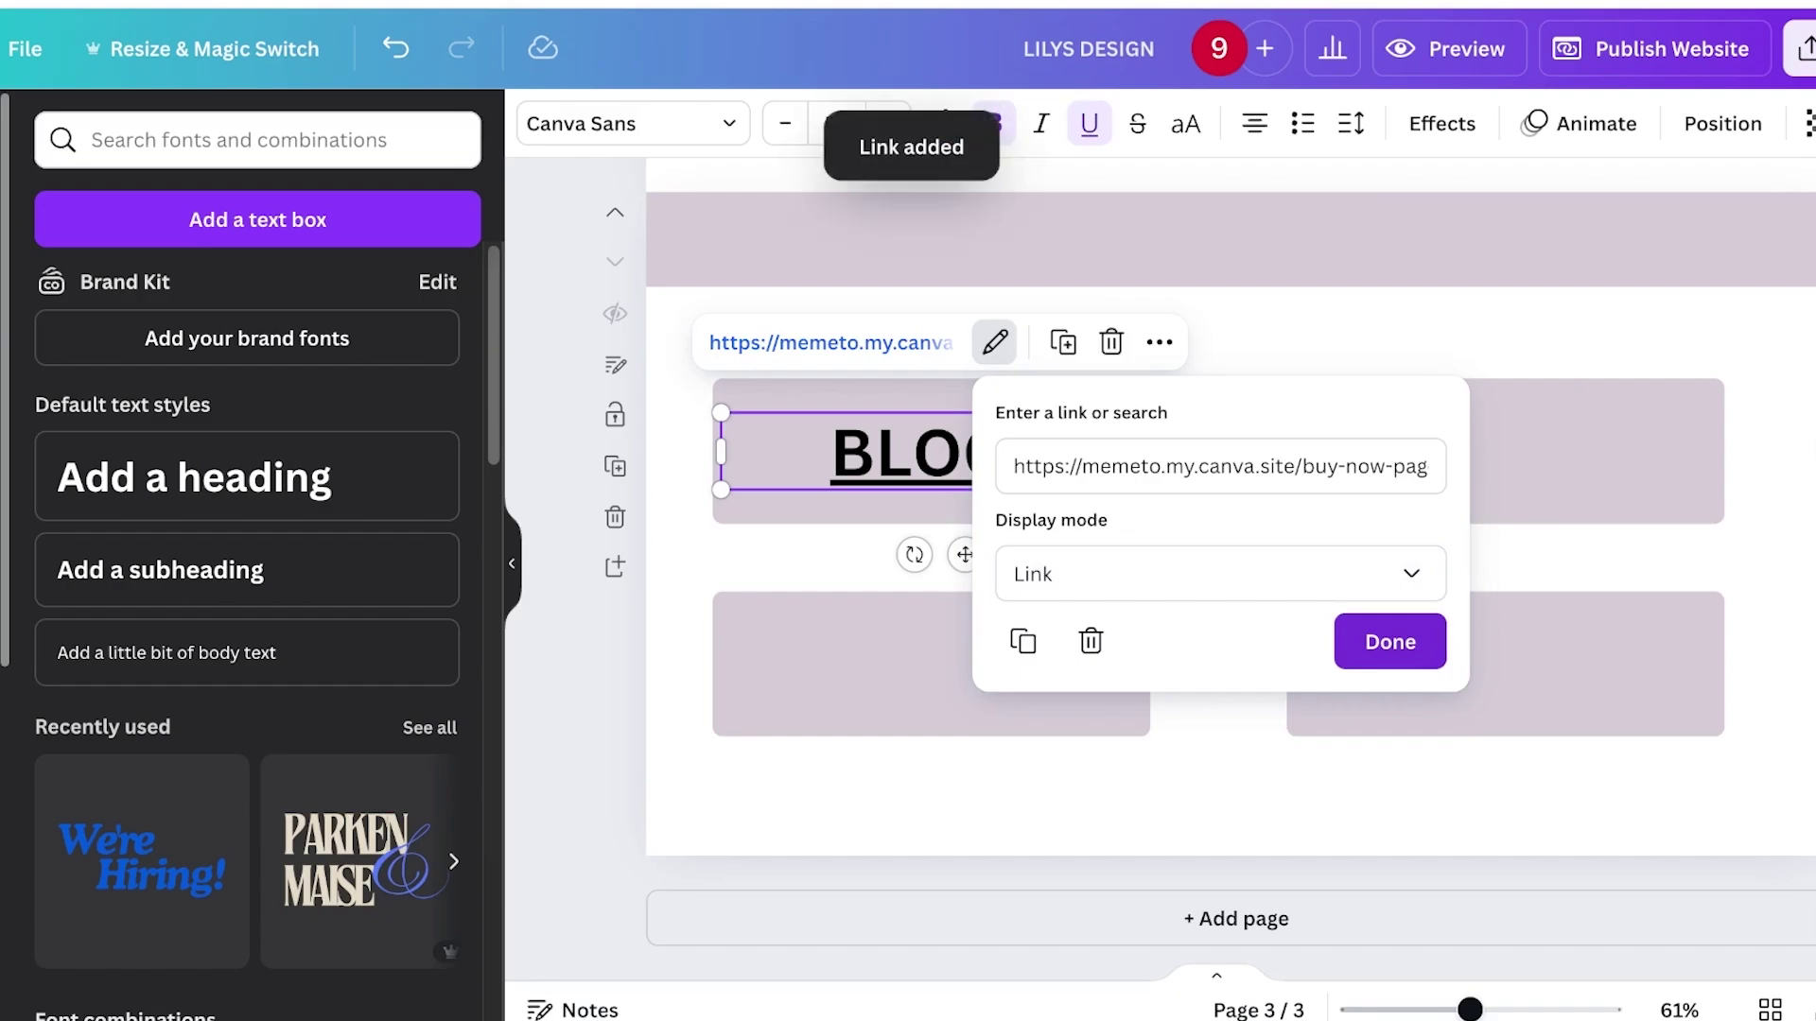
# Publish the LILYS DESIGN website with its linked "BLOGS" heading and return to the "buy now page" design.
pyautogui.click(1655, 48)
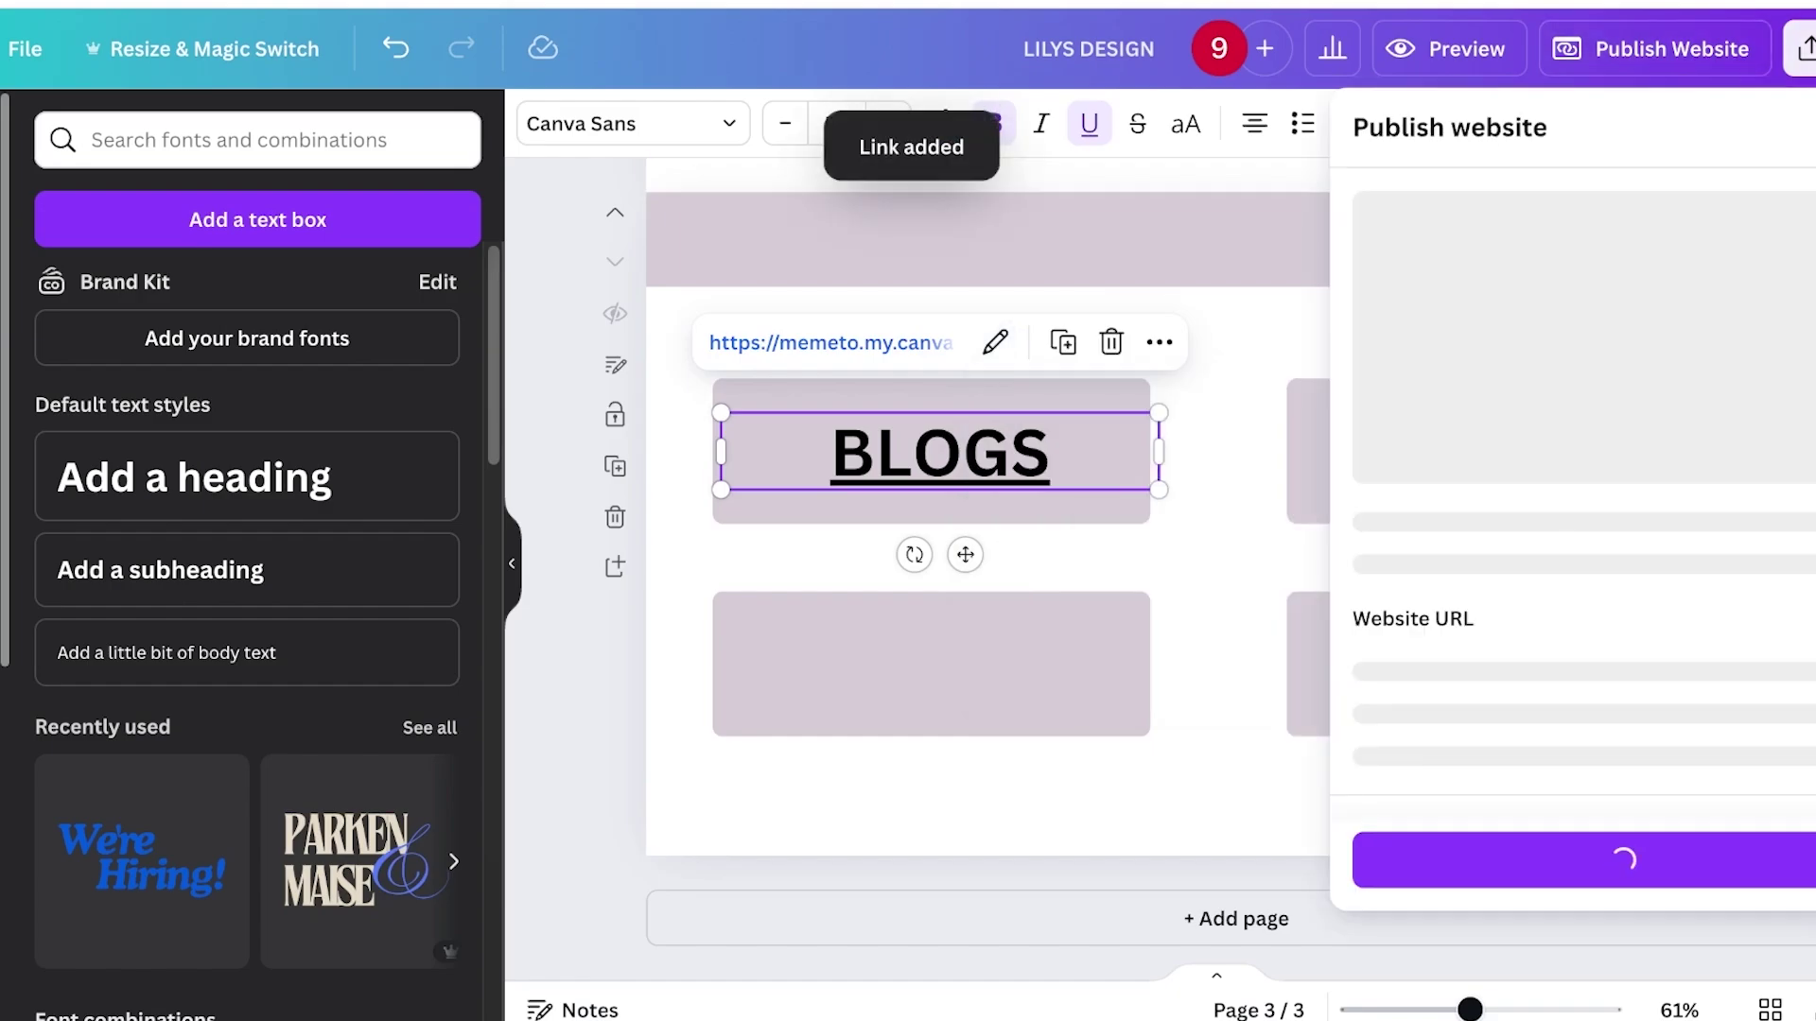
pyautogui.click(1624, 860)
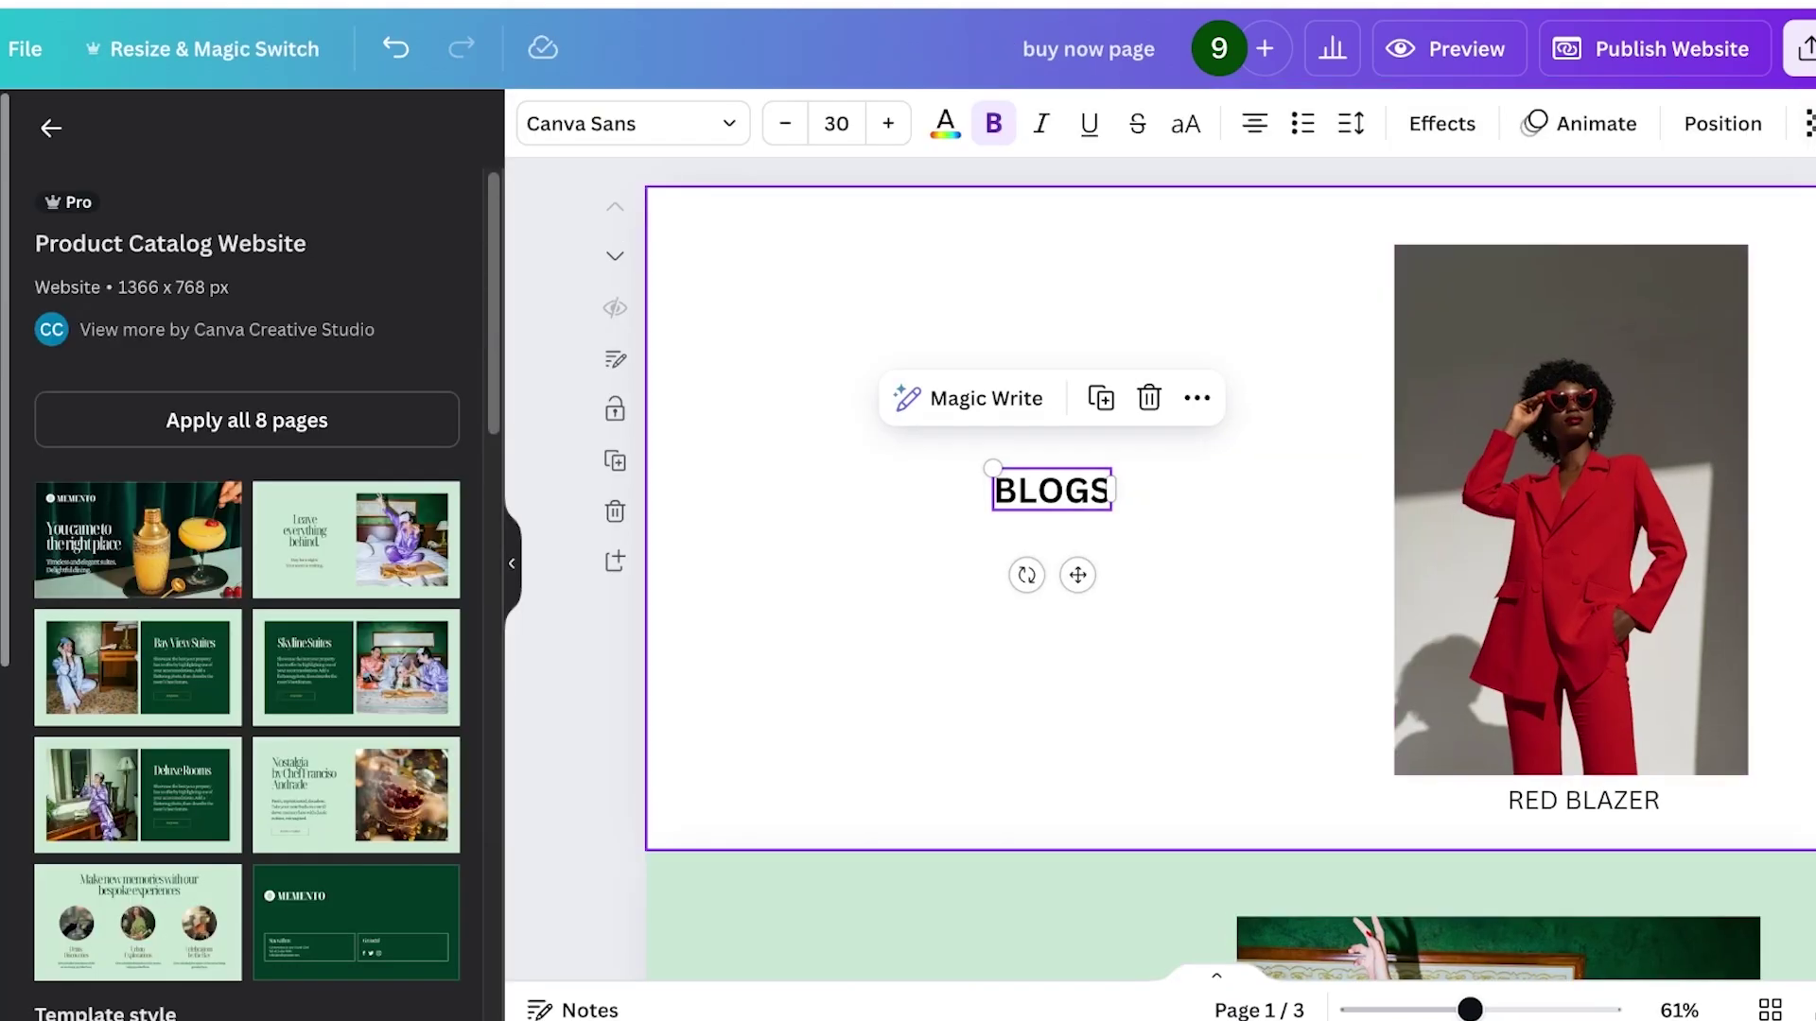
pyautogui.click(813, 425)
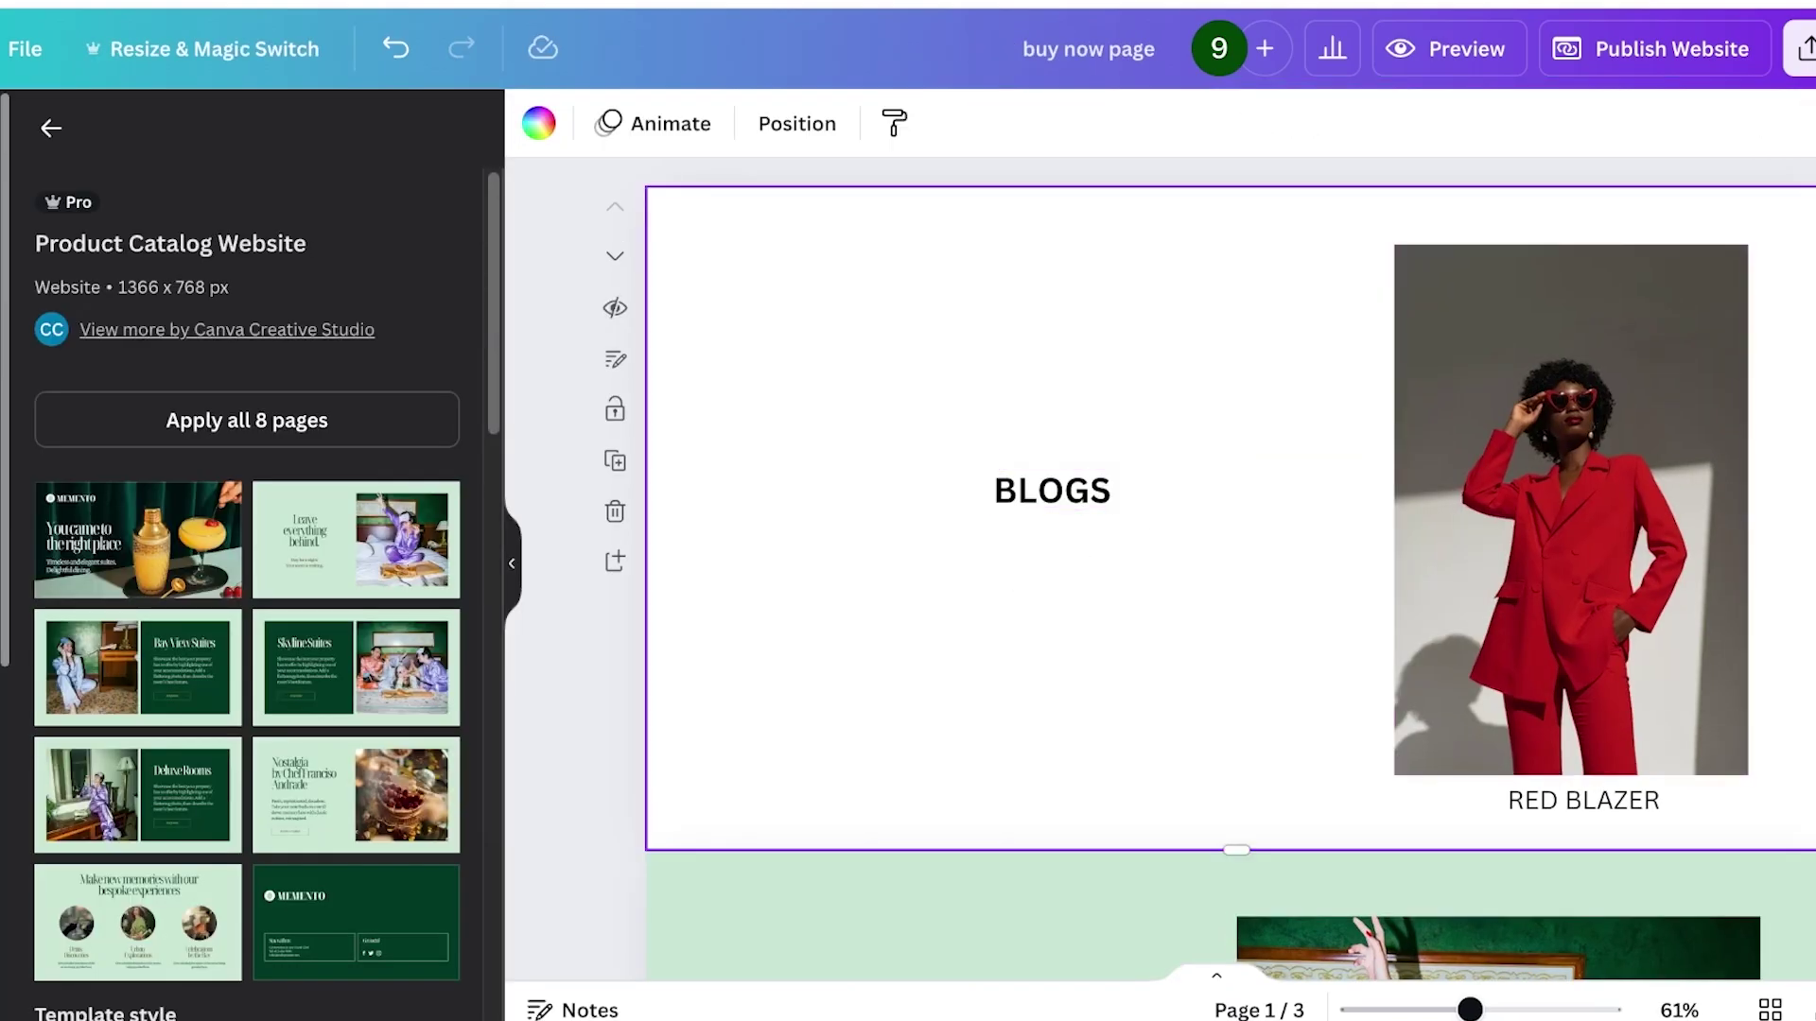
# Duplicate the "BLOGS" heading on page 1, place the copy in the page's upper-left corner and change its text to "HOMEPAGE".
pyautogui.click(1052, 491)
pyautogui.hotkey('ctrl', 'd')
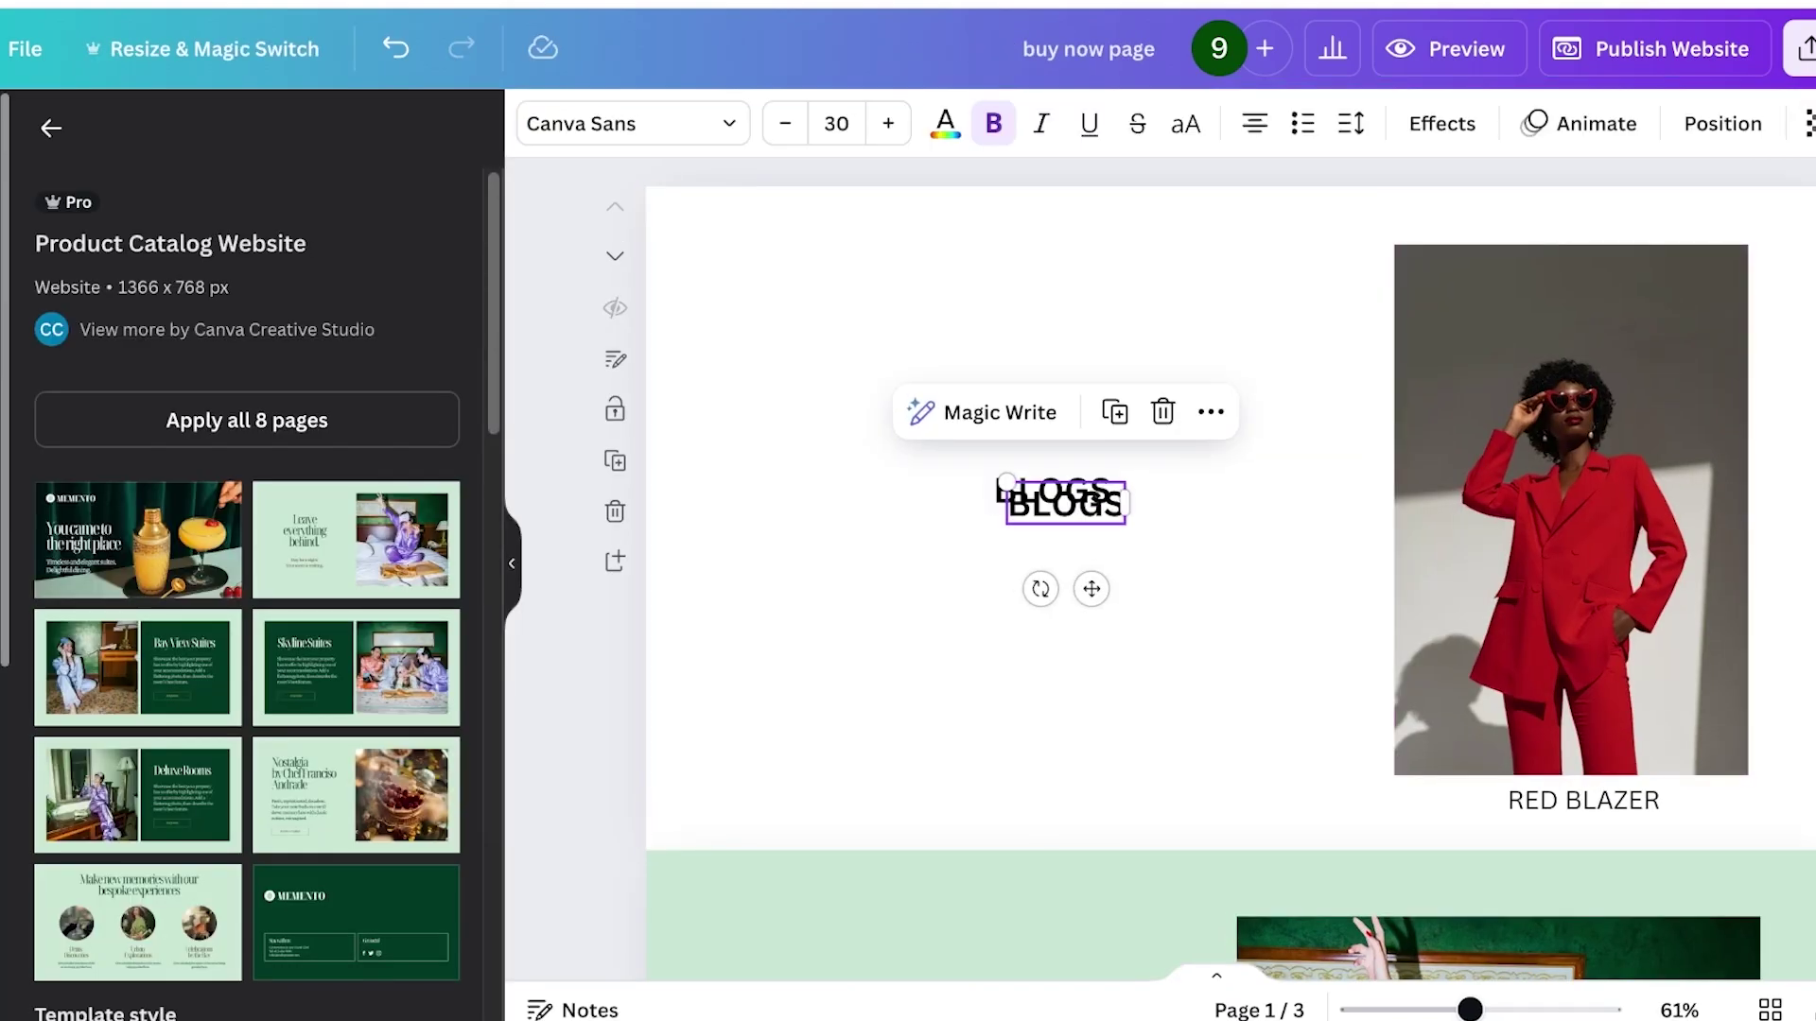
pyautogui.moveTo(1065, 505); pyautogui.dragTo(738, 246)
pyautogui.doubleClick(738, 246)
pyautogui.write('HO')
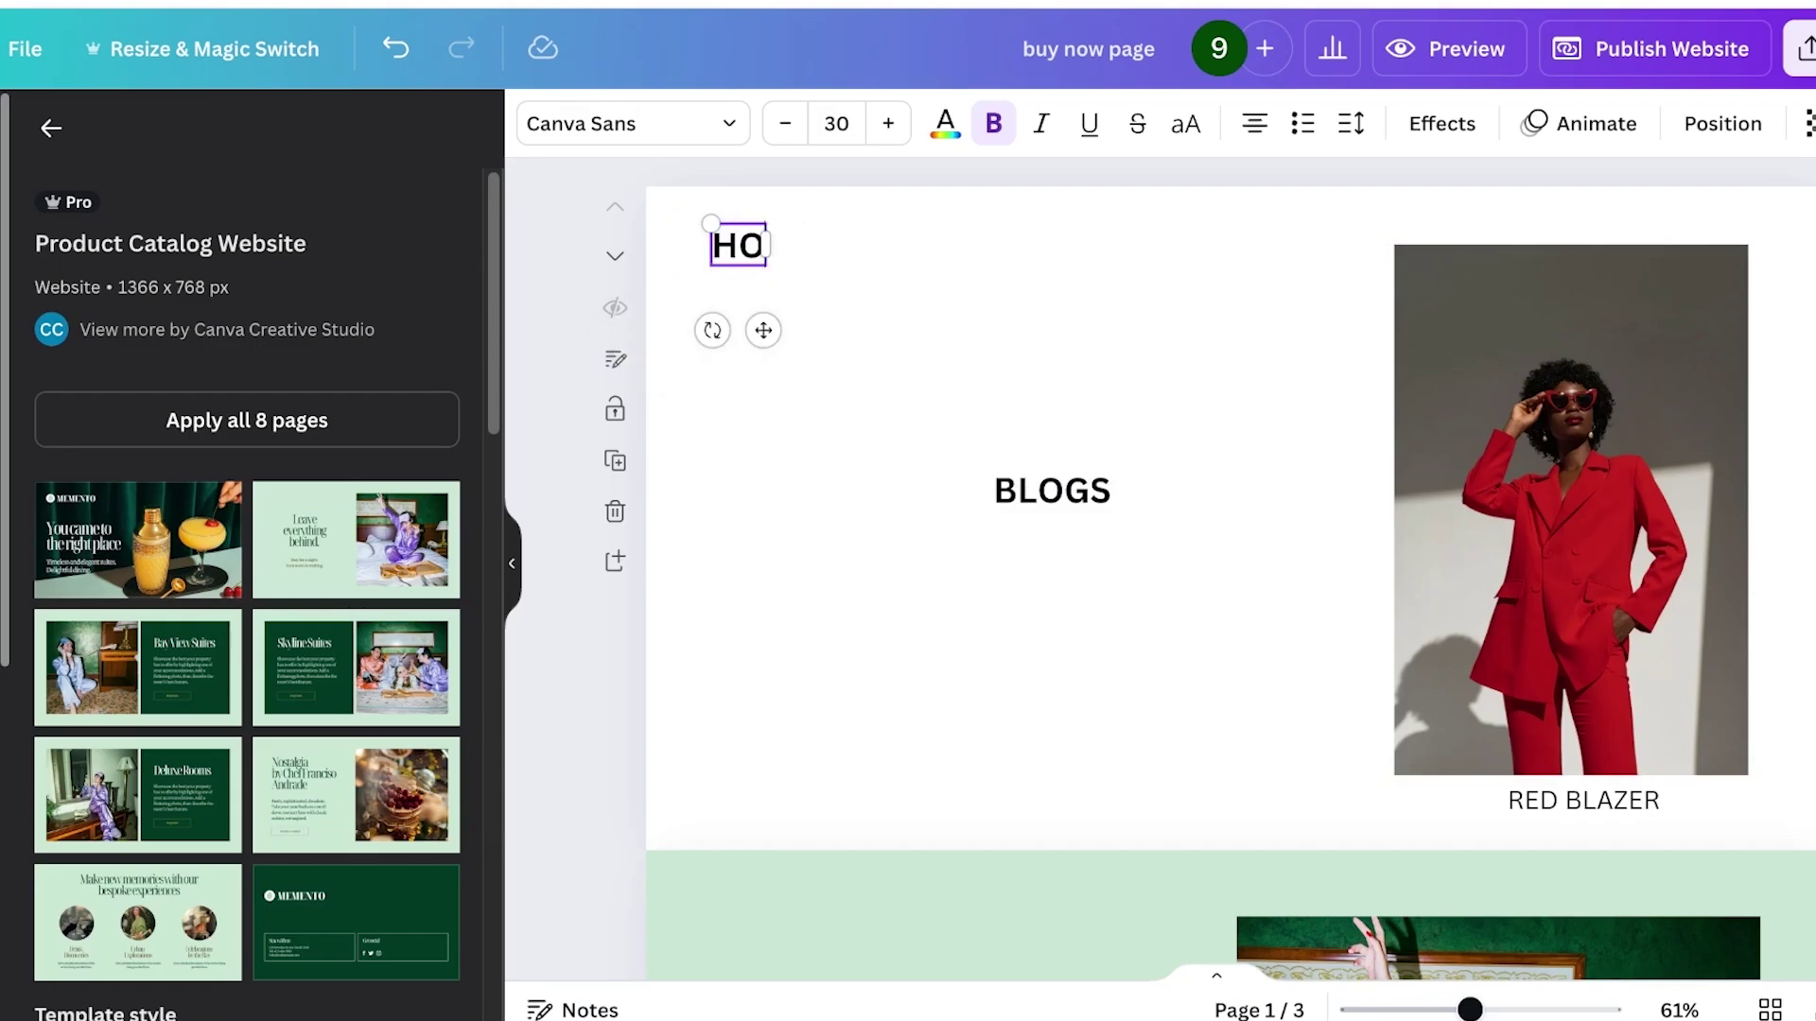
pyautogui.write('MEPAGE')
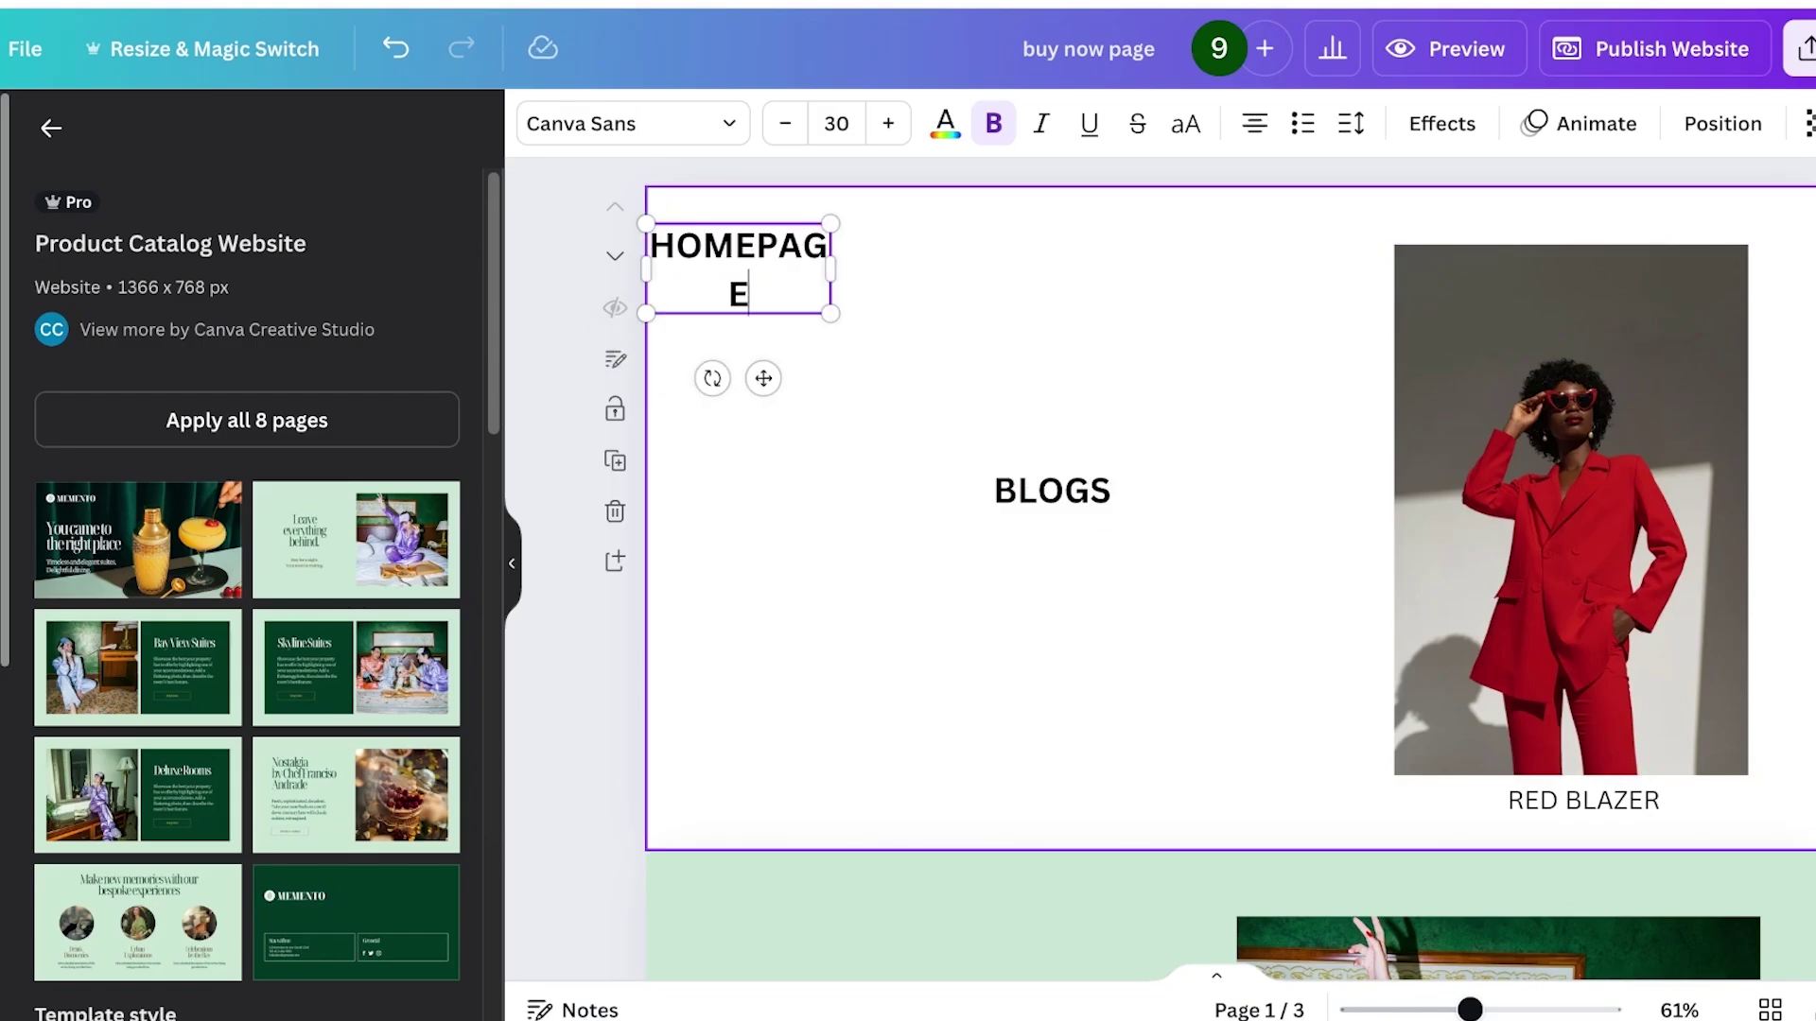
# Widen the "HOMEPAGE" text box so the word fits on one line and shift it slightly inward from the page corner.
pyautogui.moveTo(830, 268); pyautogui.dragTo(894, 270)
pyautogui.click(932, 312)
pyautogui.moveTo(771, 245); pyautogui.dragTo(836, 265)
pyautogui.click(981, 356)
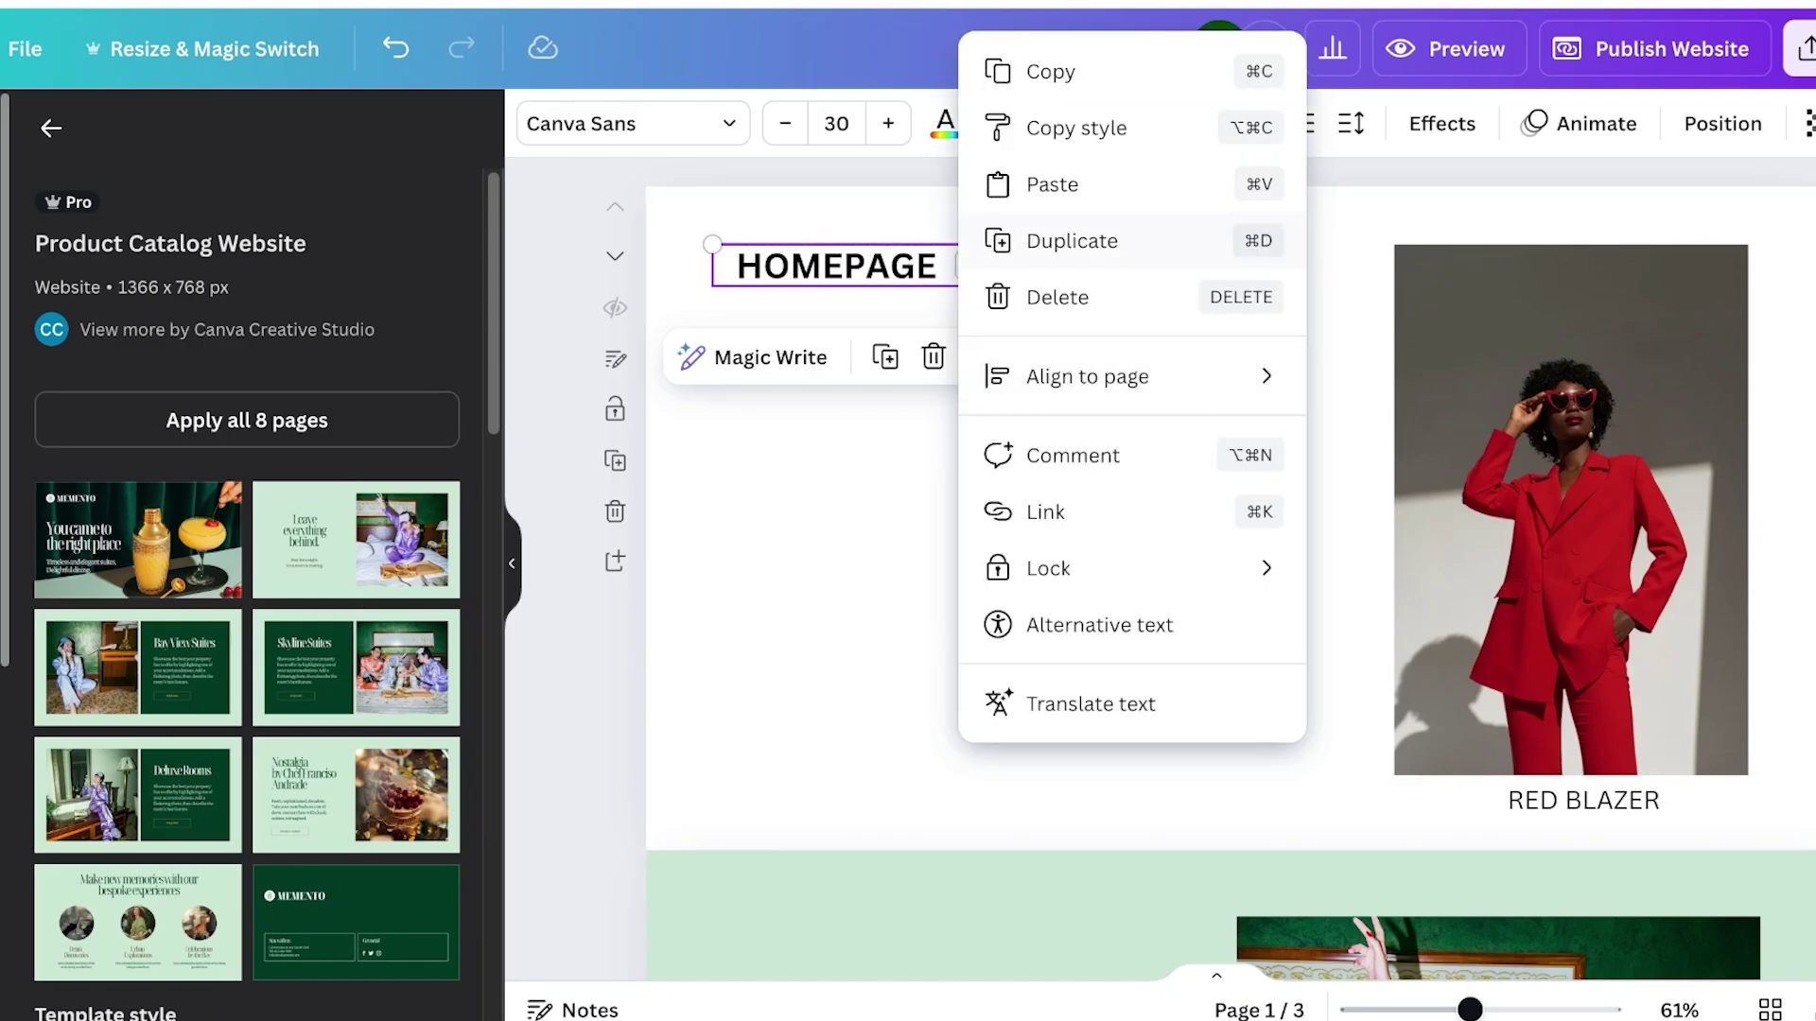
pyautogui.click(1045, 512)
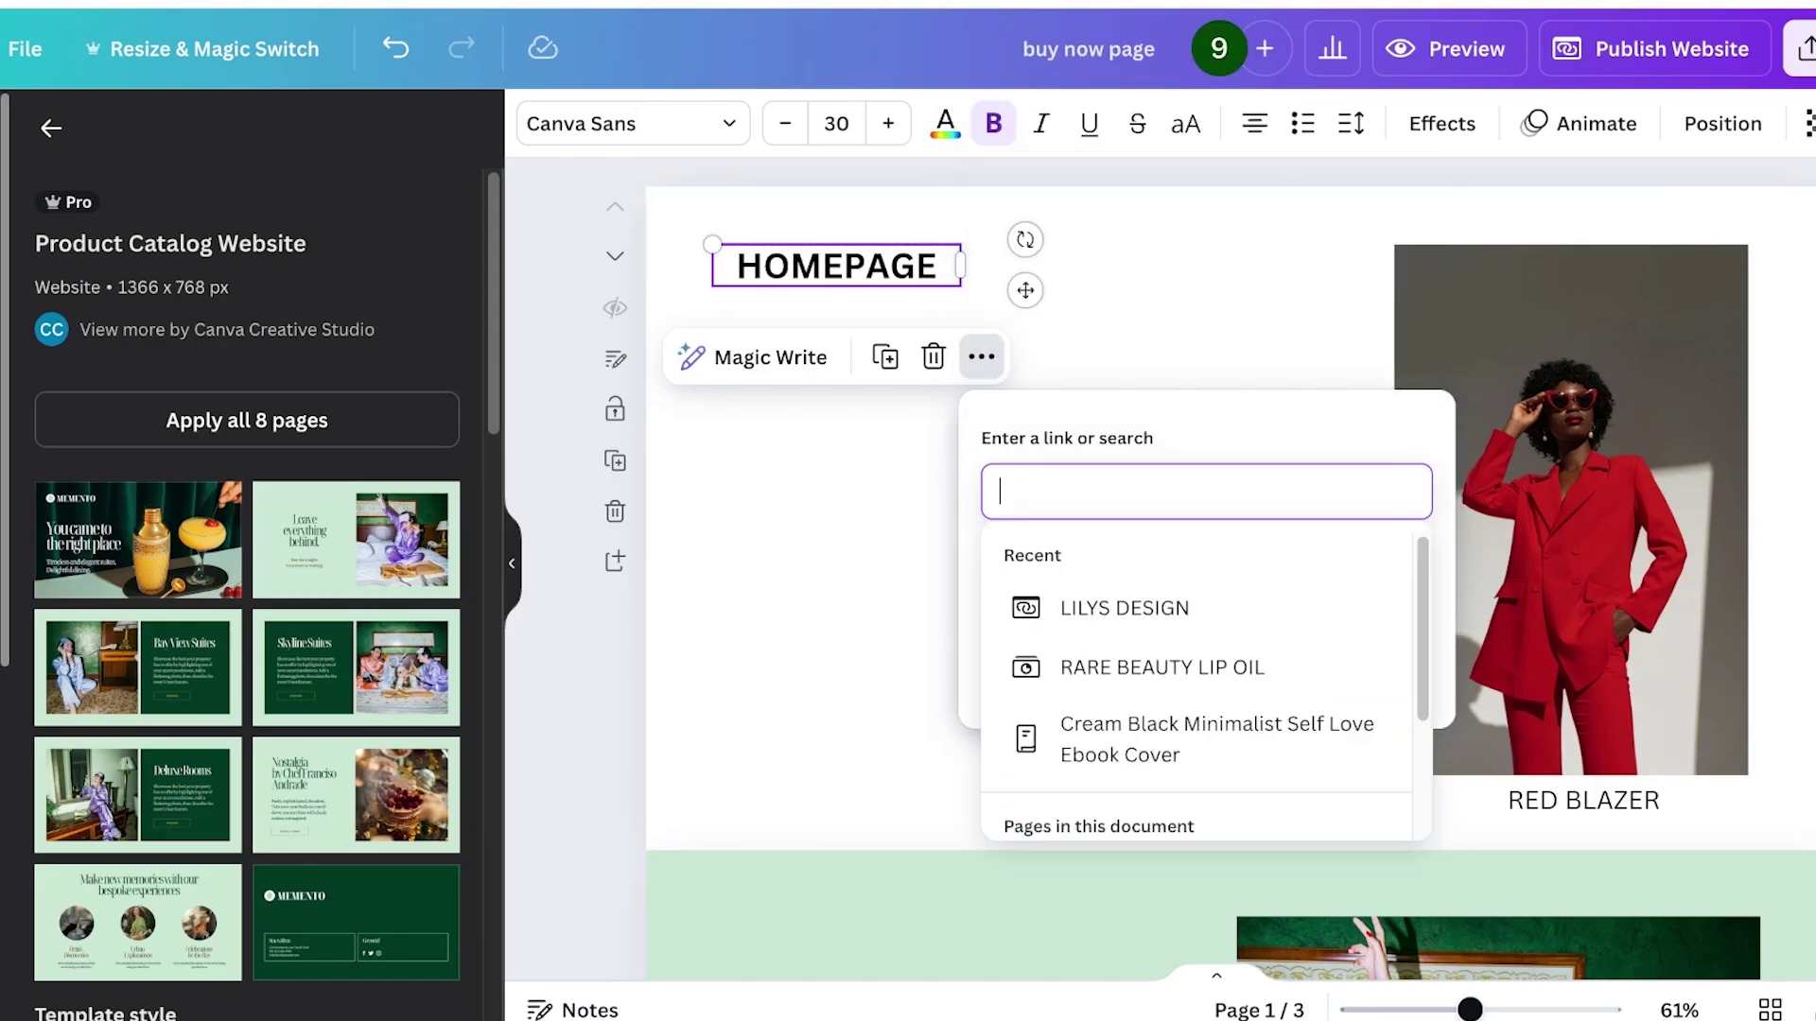
pyautogui.write('BLOGS')
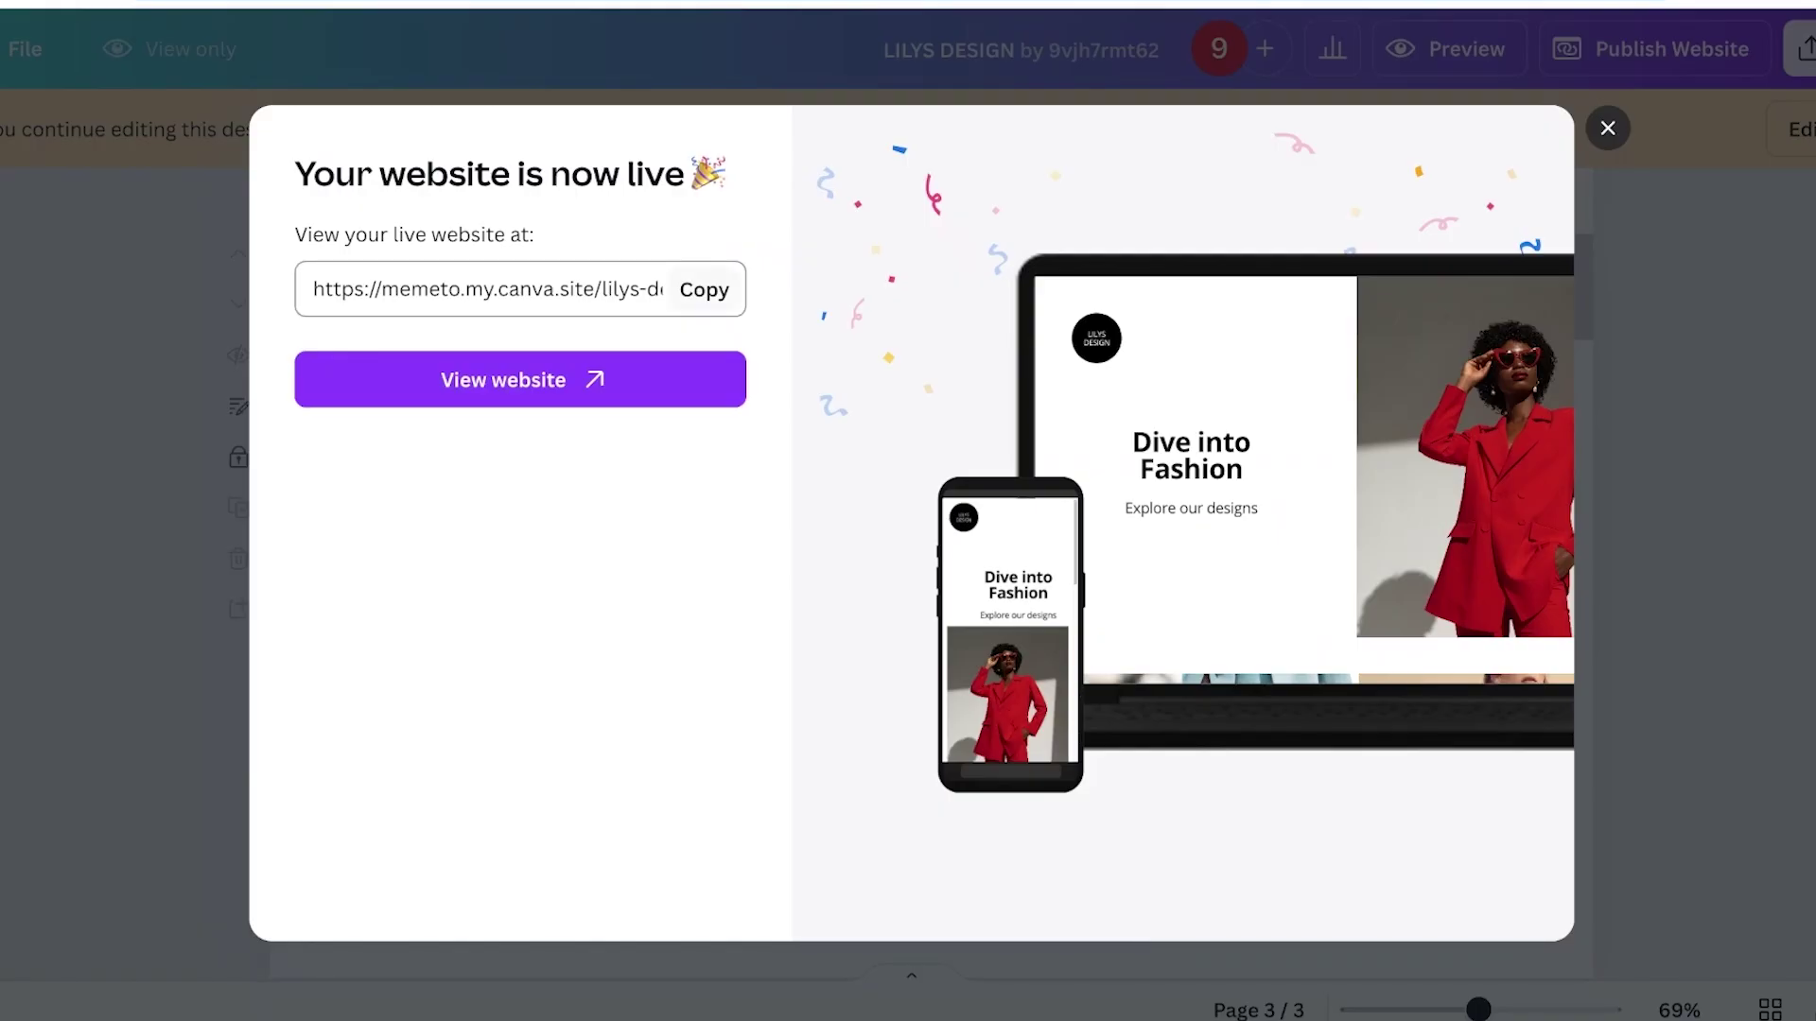
pyautogui.press('Return')
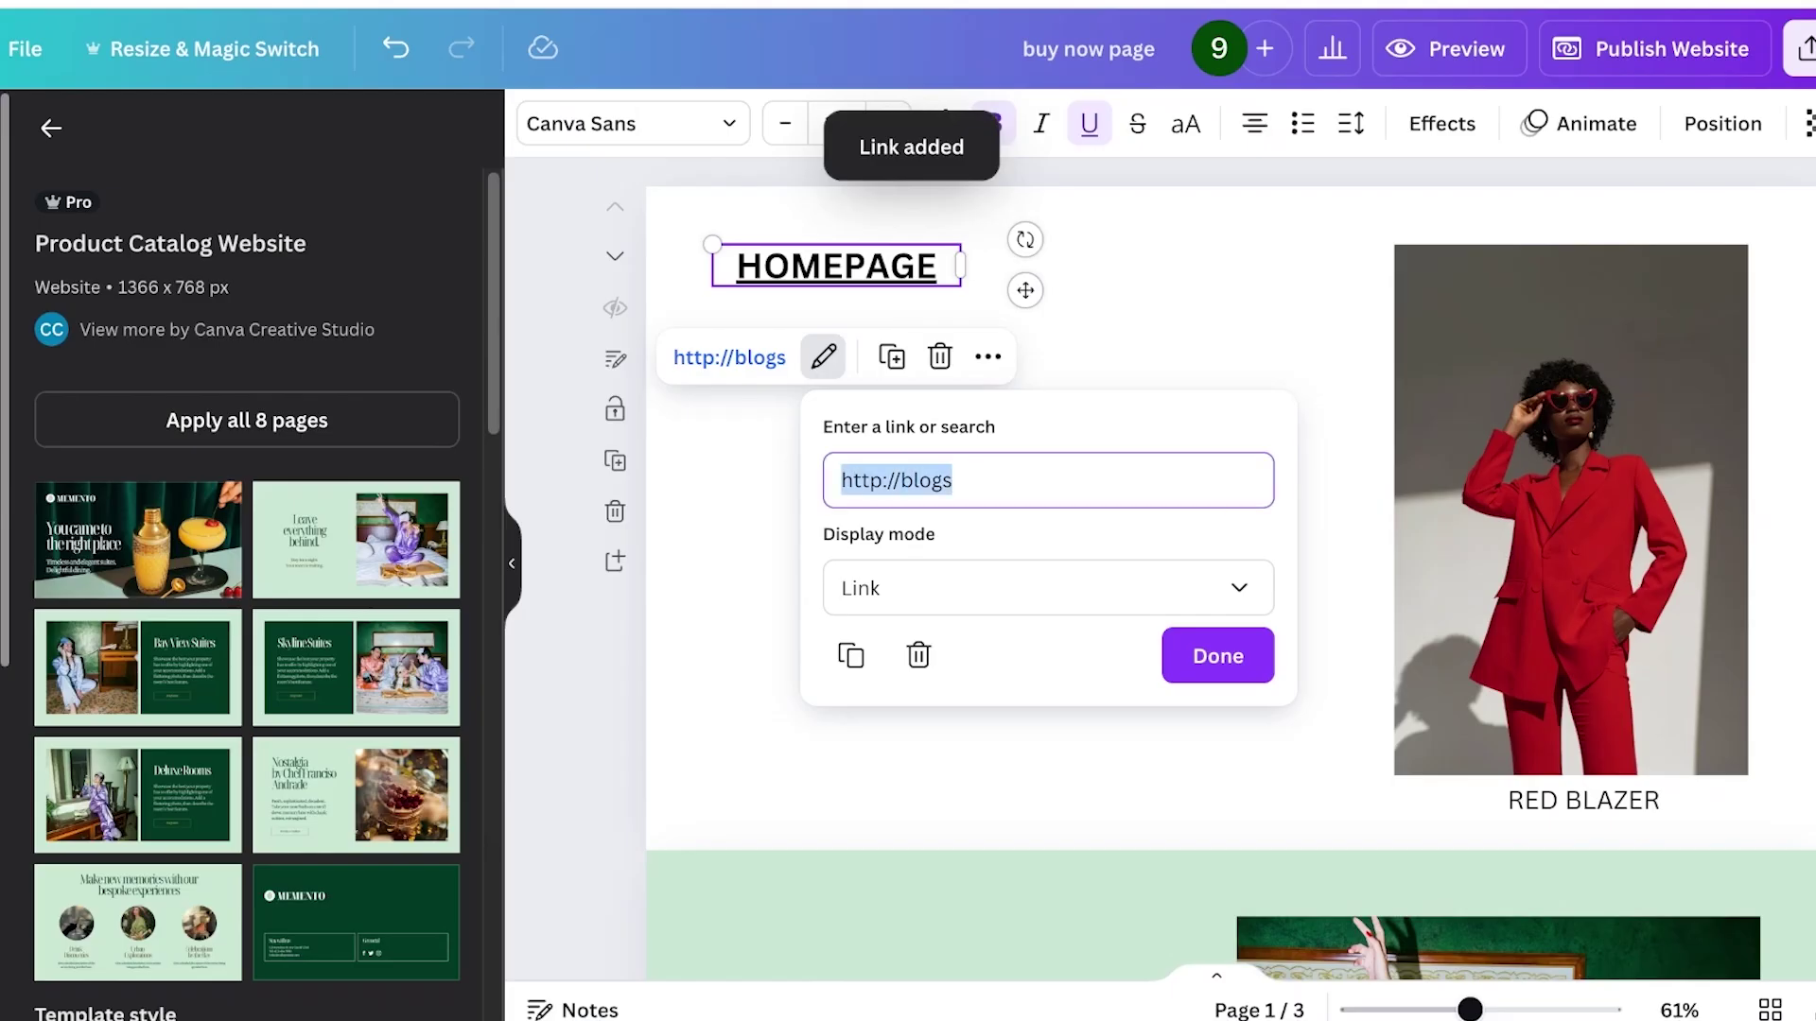
pyautogui.write('https://memeto.my.canva.site/lilys-design')
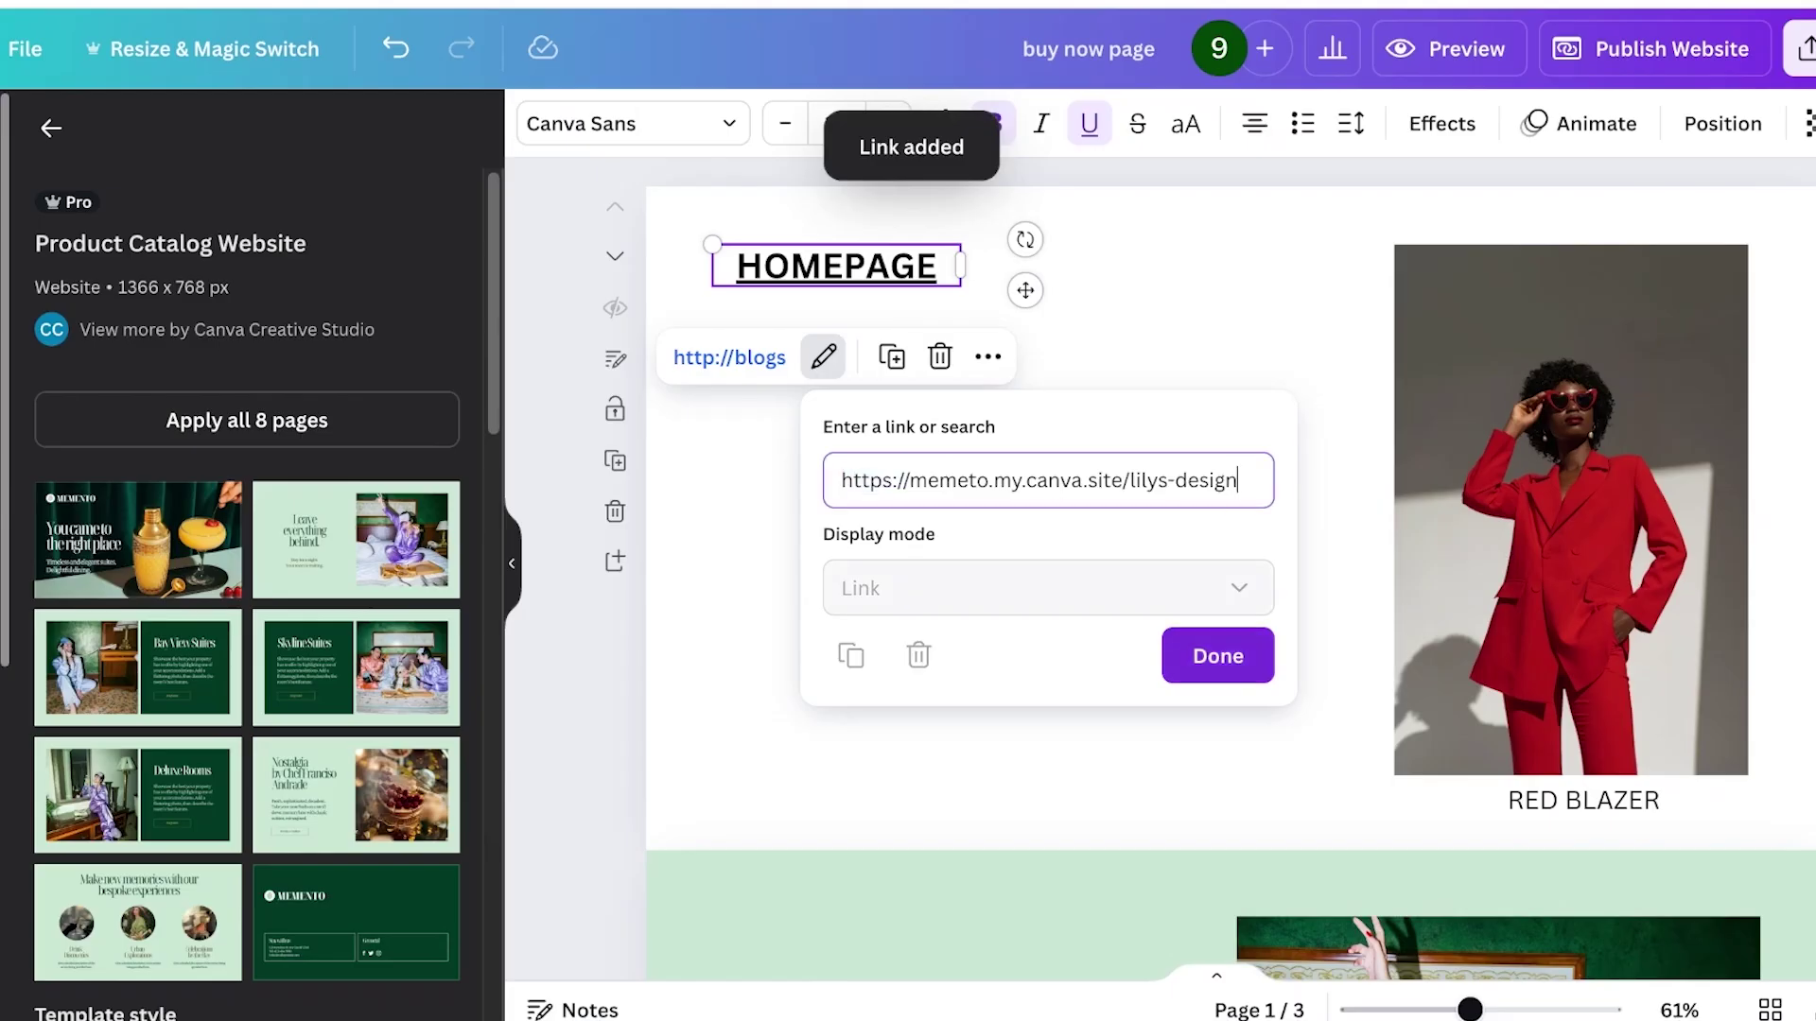
pyautogui.press('Return')
pyautogui.click(1655, 49)
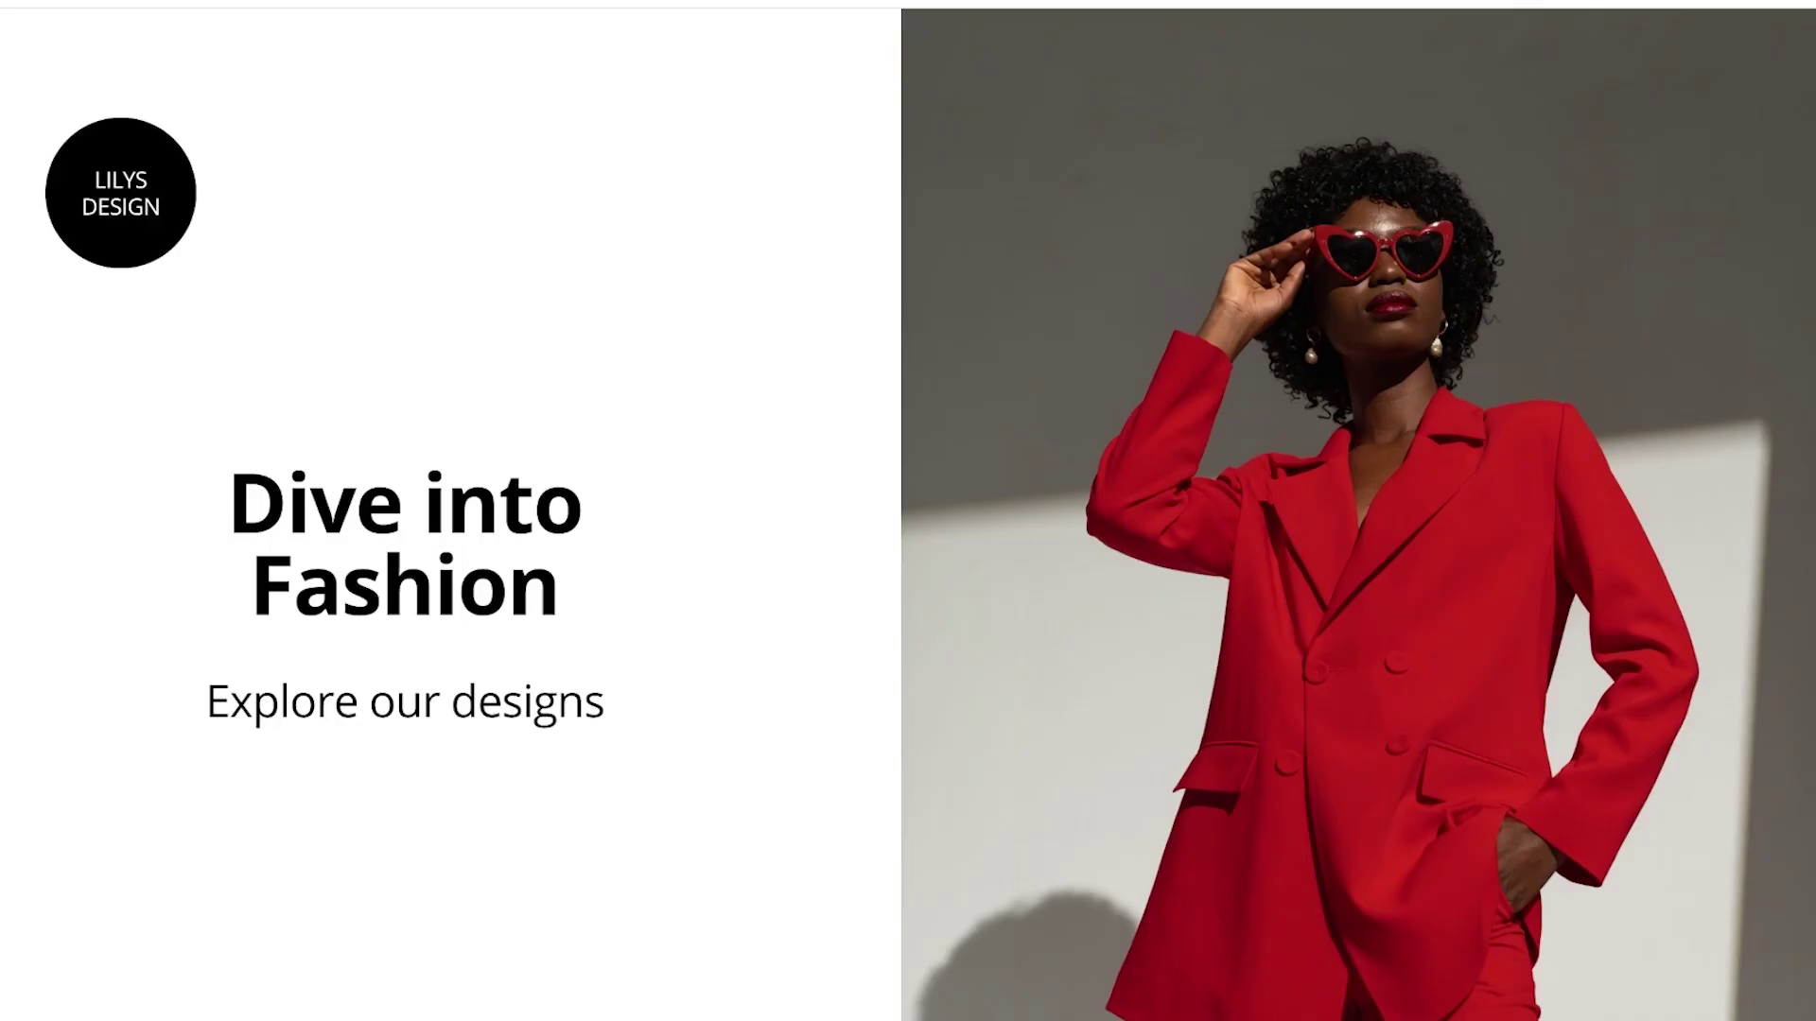
# Test the "BLOGS" and "HOMEPAGE" links between the two live websites and look through the LILYS DESIGN homepage.
pyautogui.scroll(-15, 908, 511)
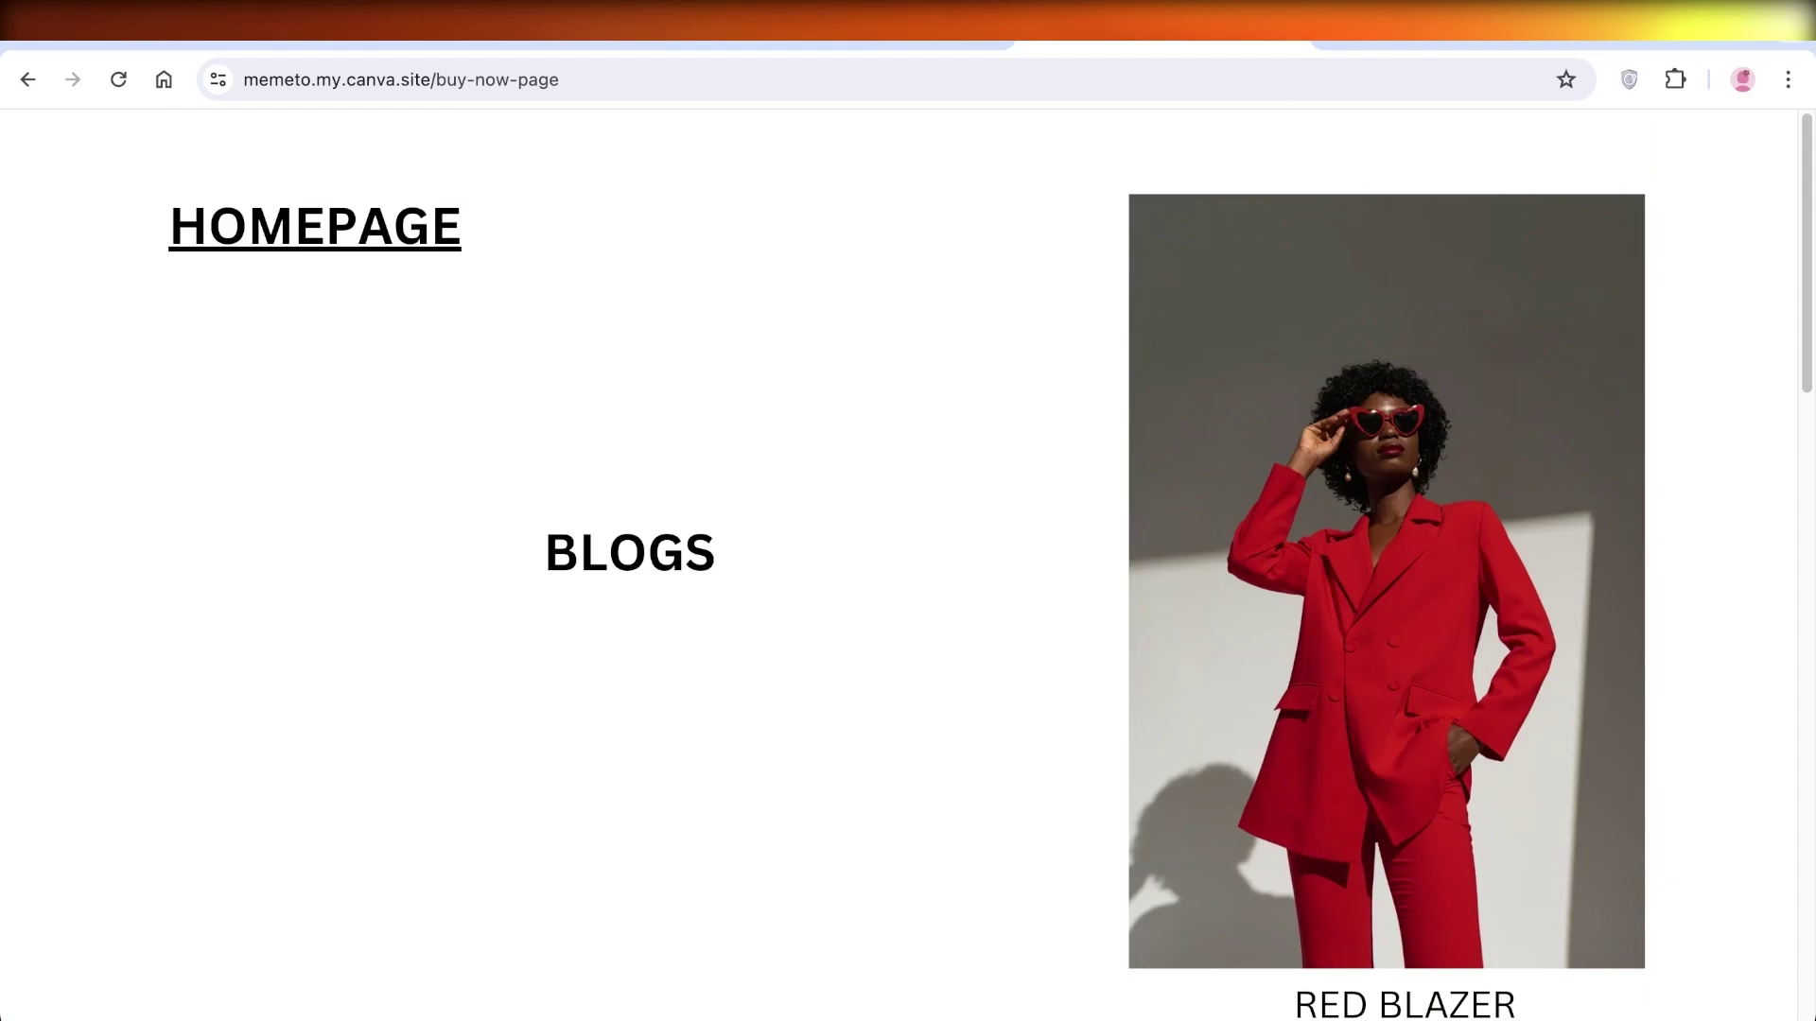
pyautogui.click(315, 228)
pyautogui.scroll(-18, 898, 565)
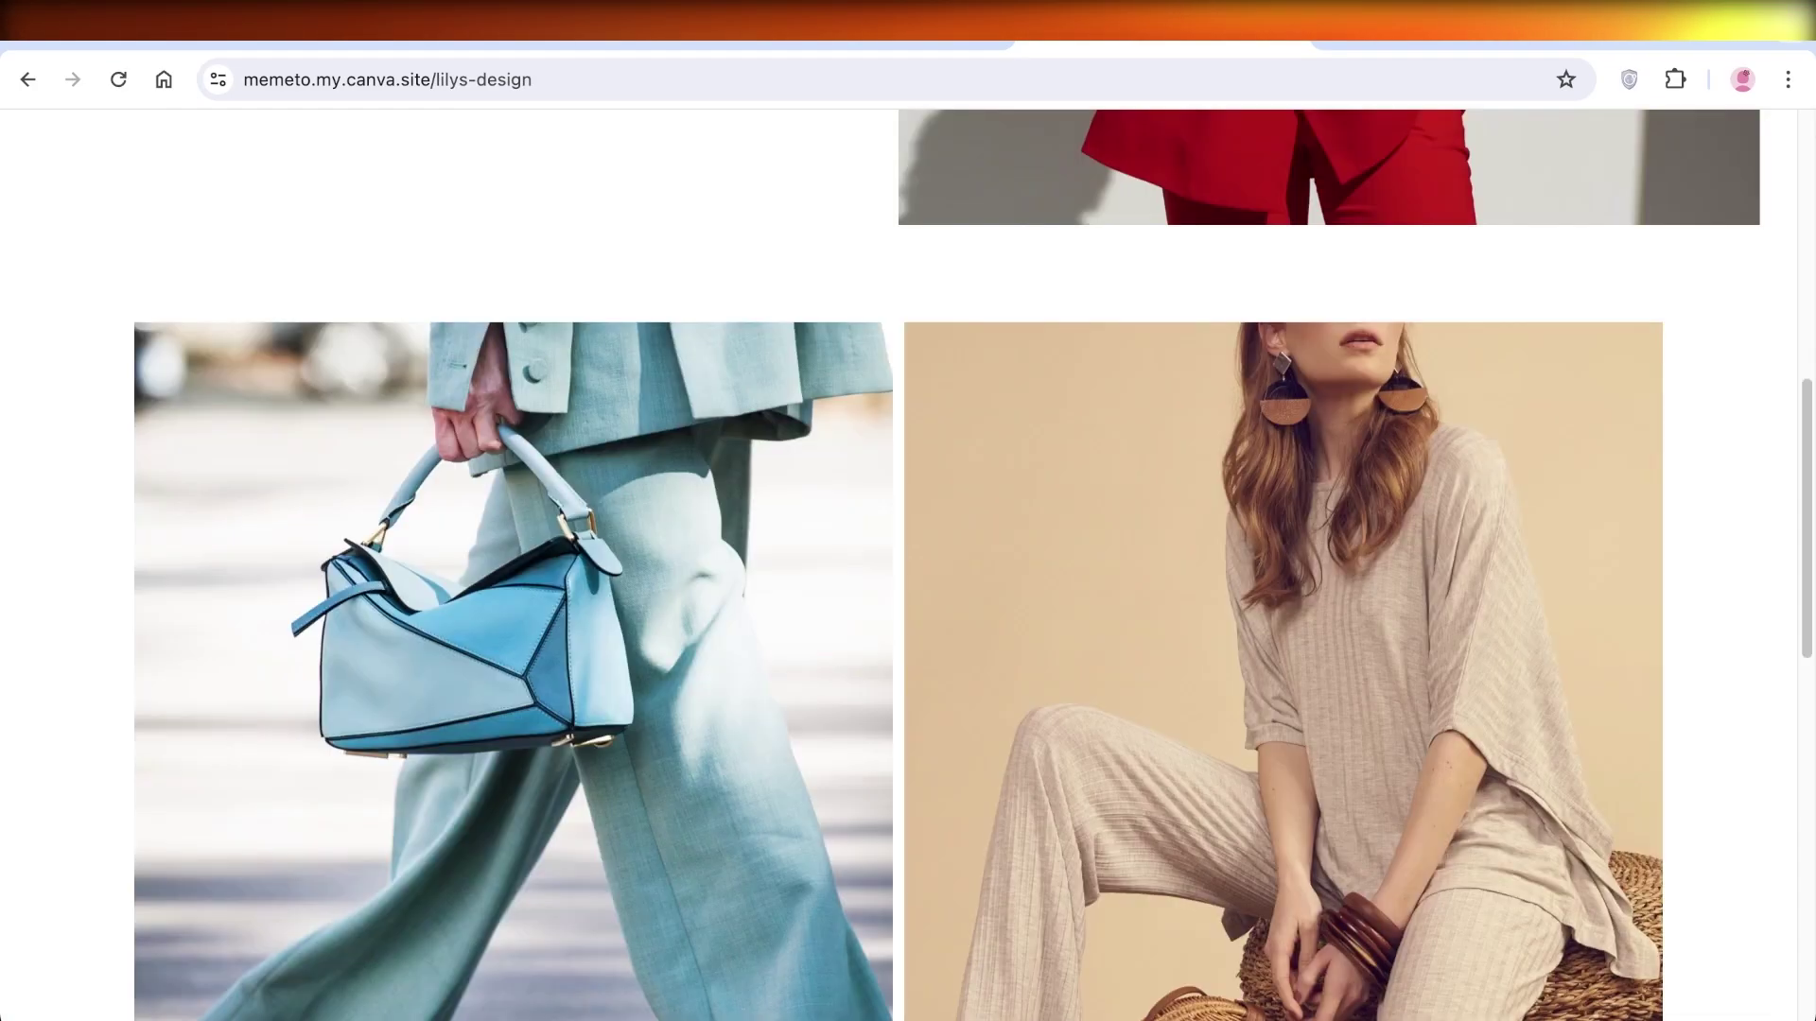